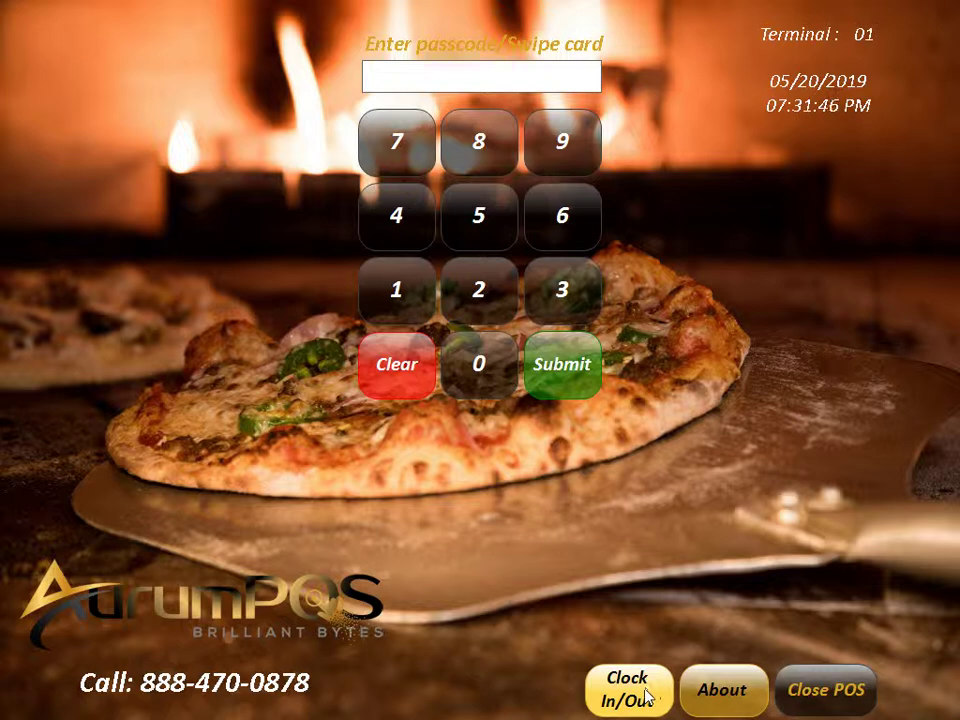
# Step: Open the Enter ID keypad with Clock In/Out on the login screen
pyautogui.click(645, 692)
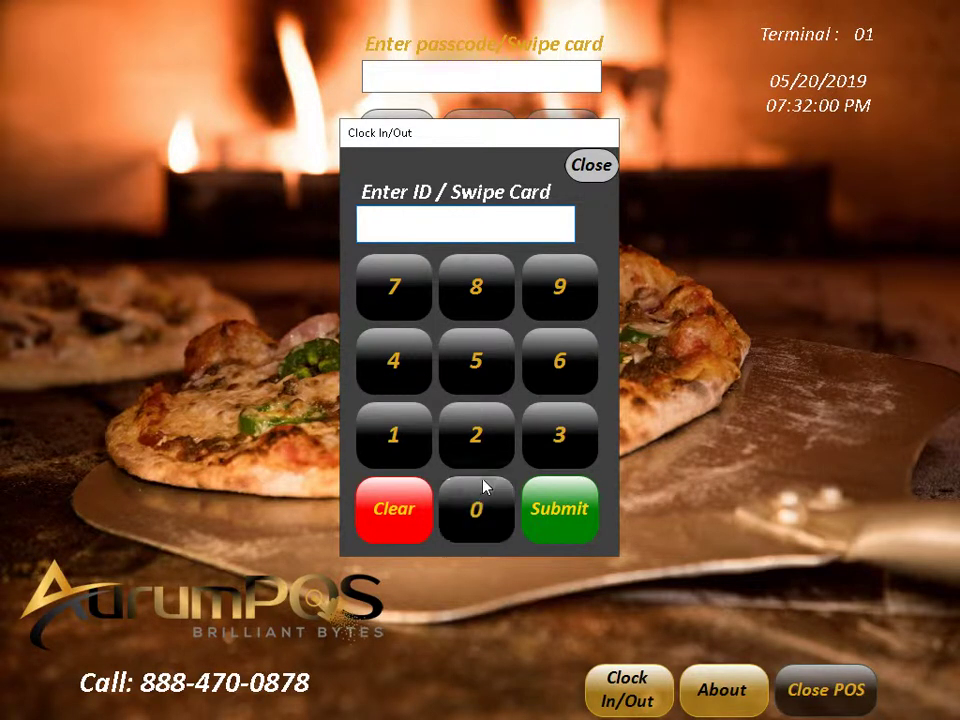
# Step: Enter the employee ID on the keypad and submit it to open the Time Clock
pyautogui.click(477, 455)
pyautogui.click(418, 450)
pyautogui.click(472, 500)
pyautogui.click(474, 502)
pyautogui.click(568, 514)
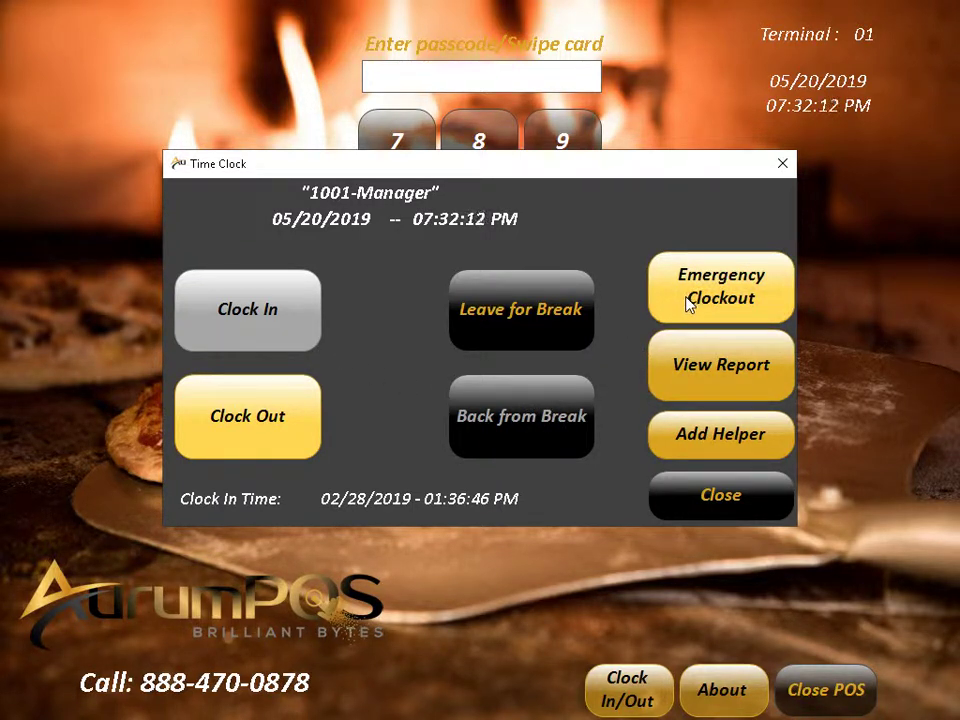
# Step: Start an Emergency Clockout, cancel the cashier selection, and close the Time Clock
pyautogui.click(744, 292)
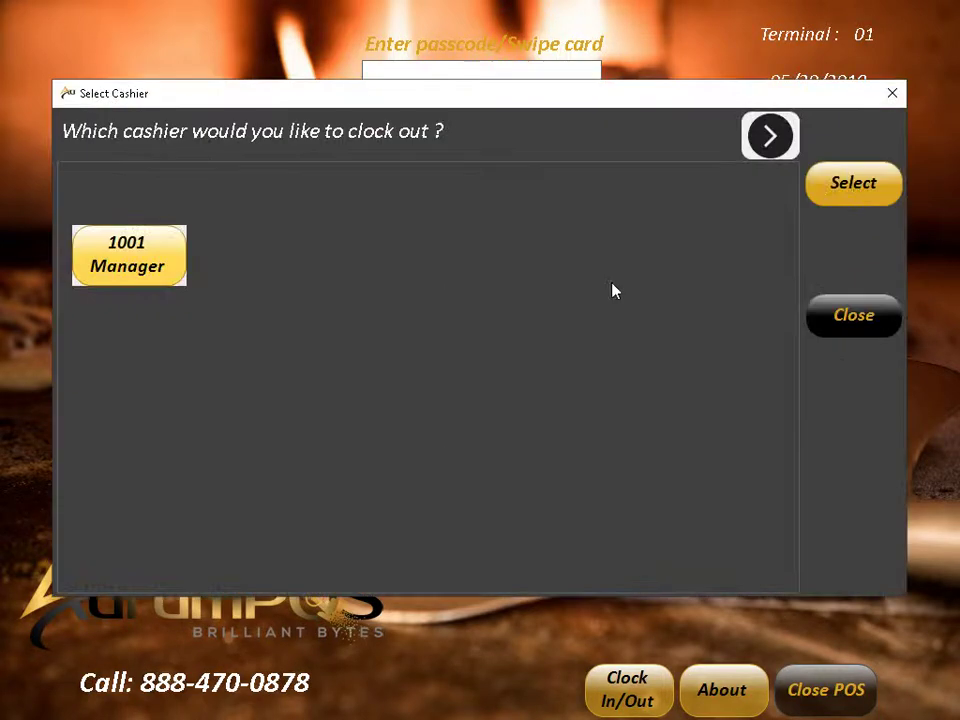
pyautogui.click(831, 321)
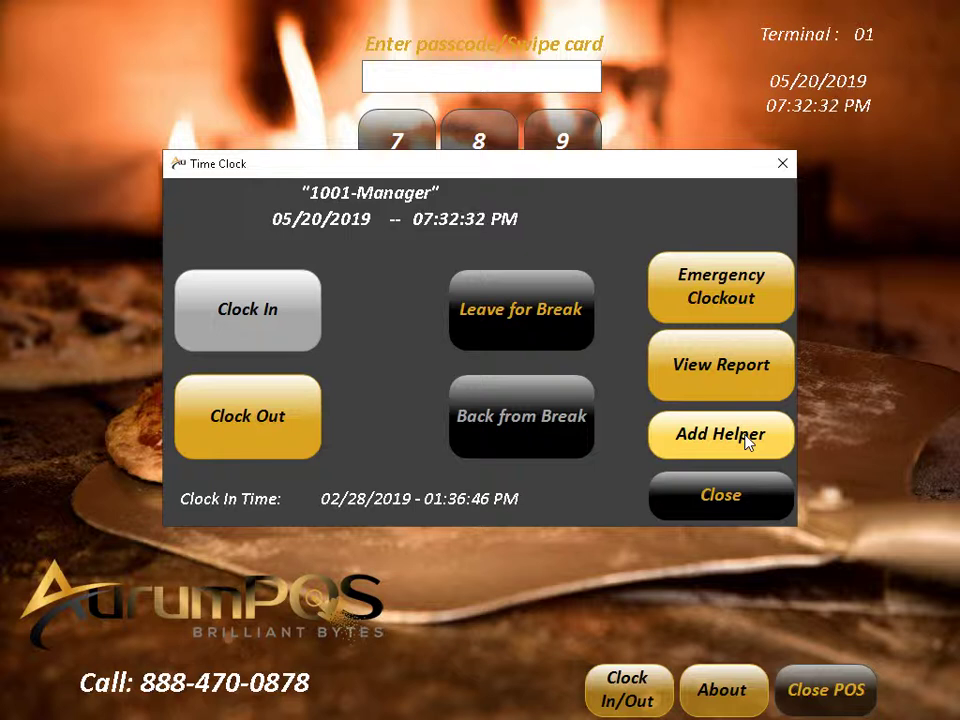
pyautogui.click(738, 490)
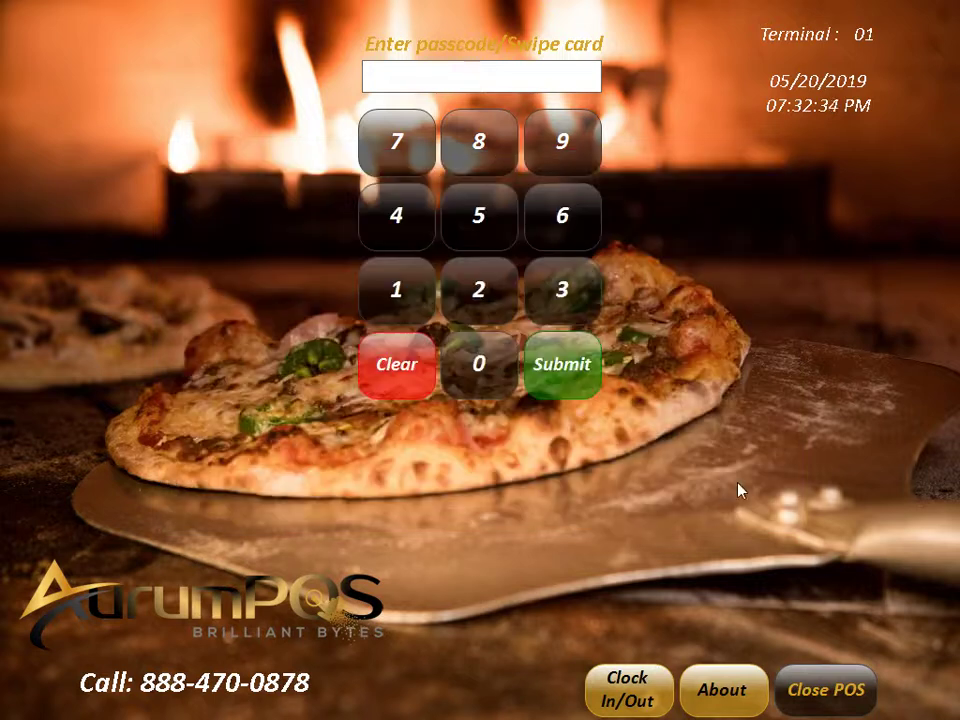
# Step: Log in with the manager passcode to reach the Main Diner table layout
pyautogui.click(481, 364)
pyautogui.click(421, 305)
pyautogui.click(454, 347)
pyautogui.click(424, 308)
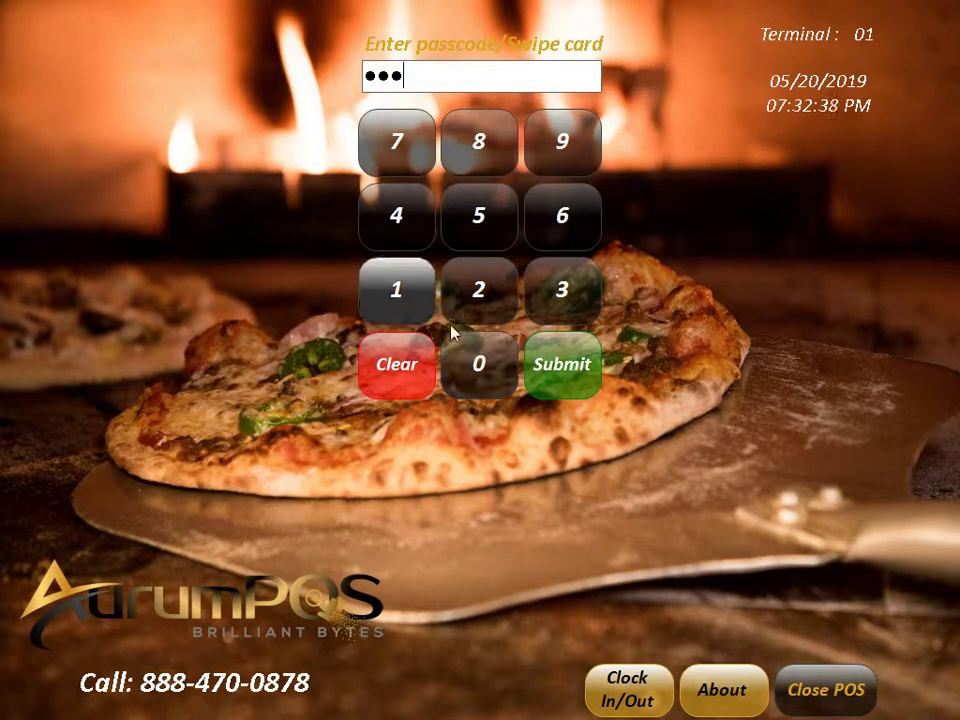
pyautogui.click(591, 373)
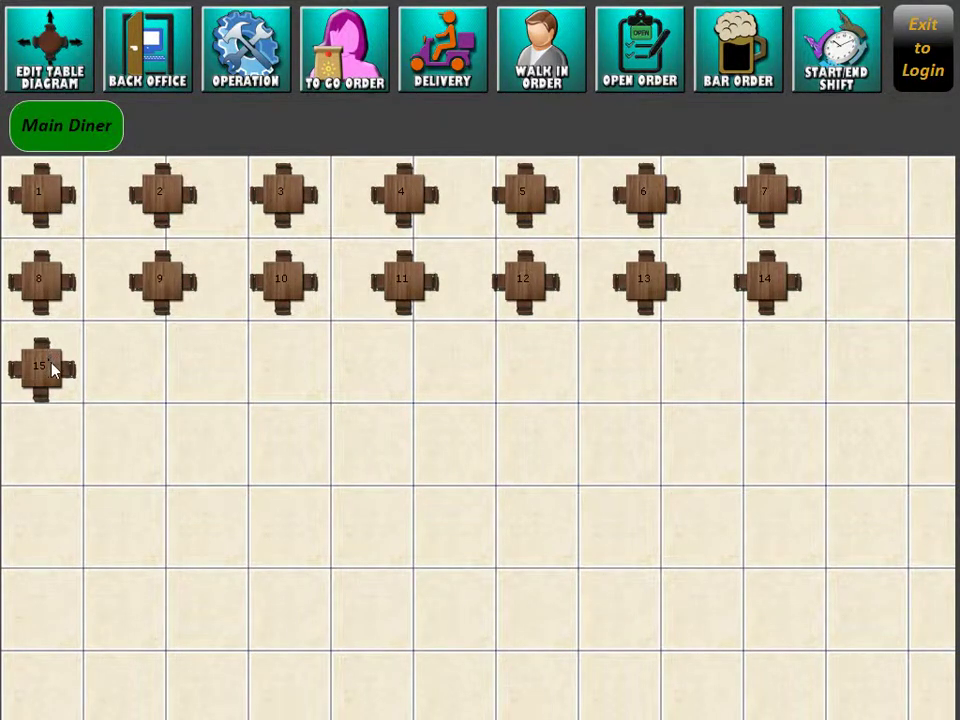
# Step: Open table 2's order, browse Sides and Beverages, and try adding Fries
pyautogui.click(177, 200)
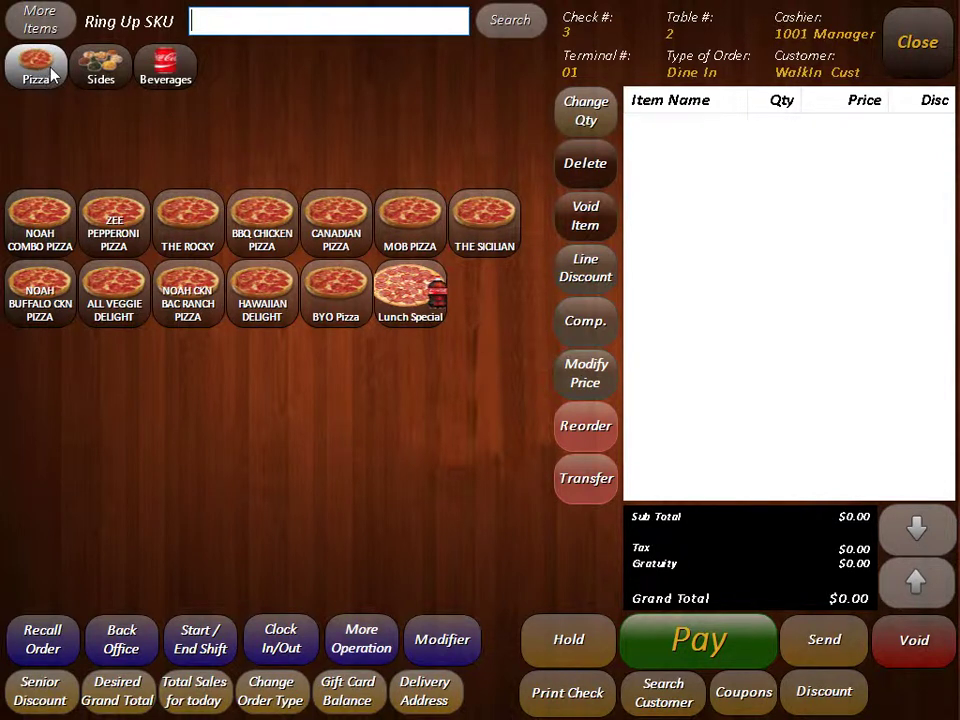
pyautogui.click(94, 78)
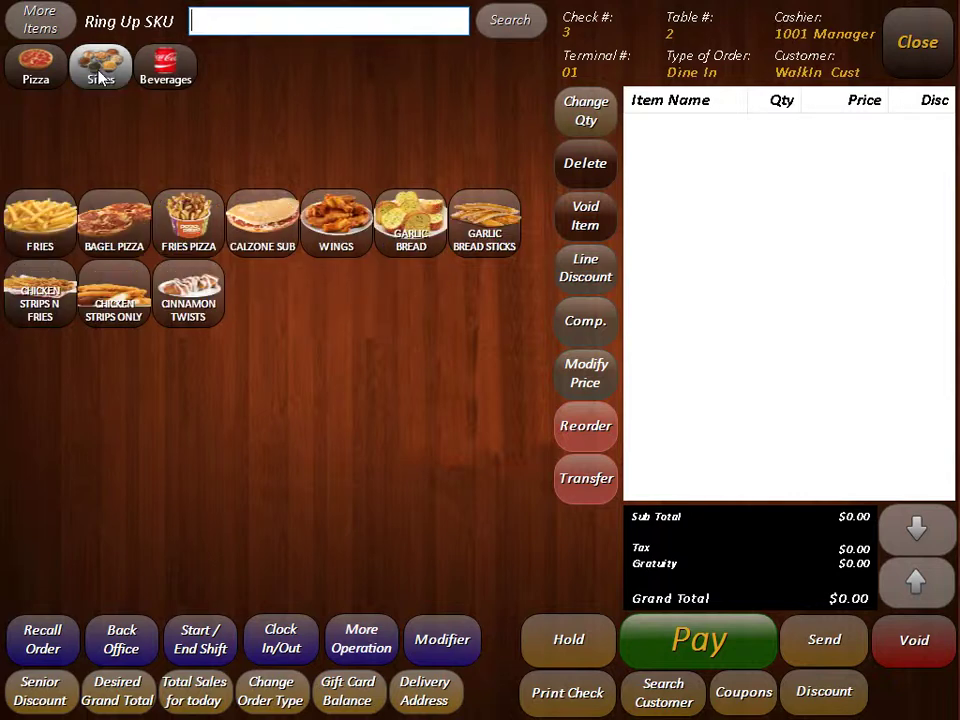
pyautogui.click(155, 85)
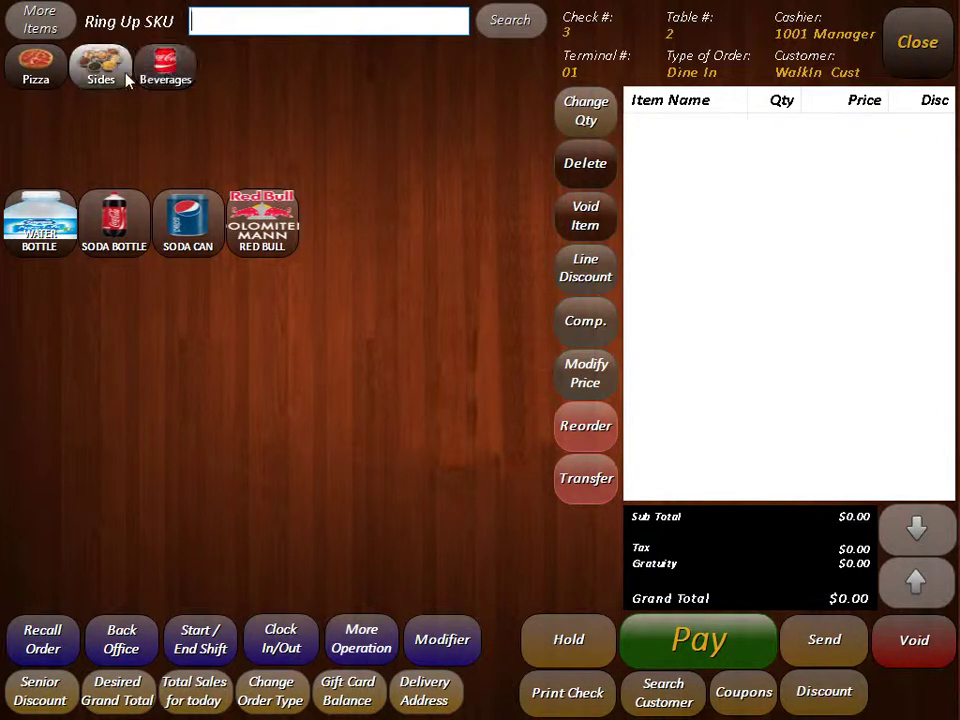
pyautogui.click(120, 77)
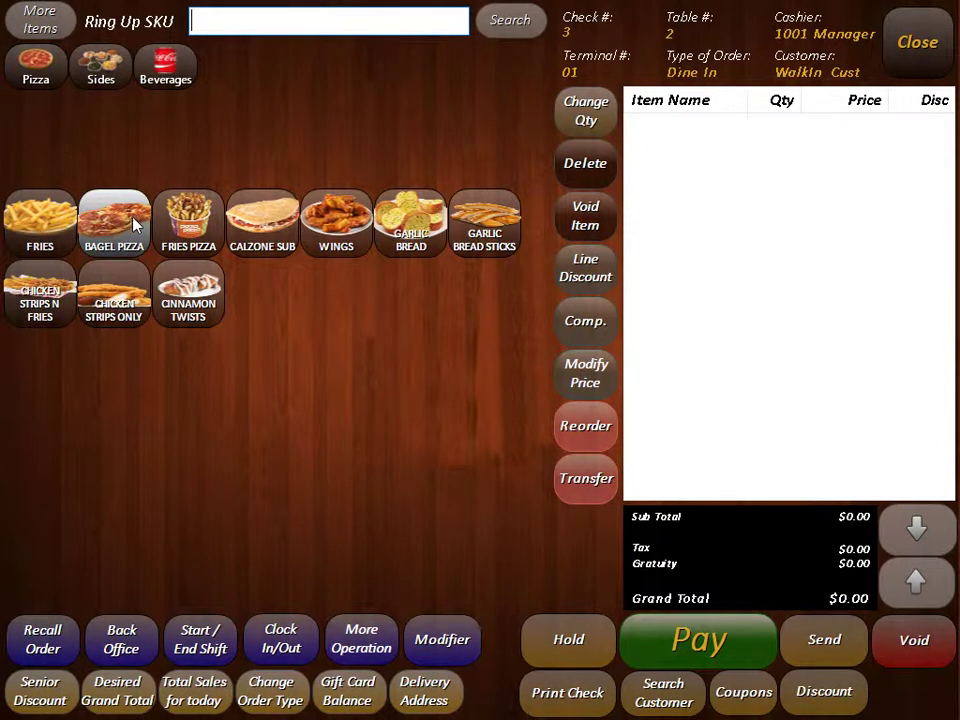
pyautogui.click(57, 224)
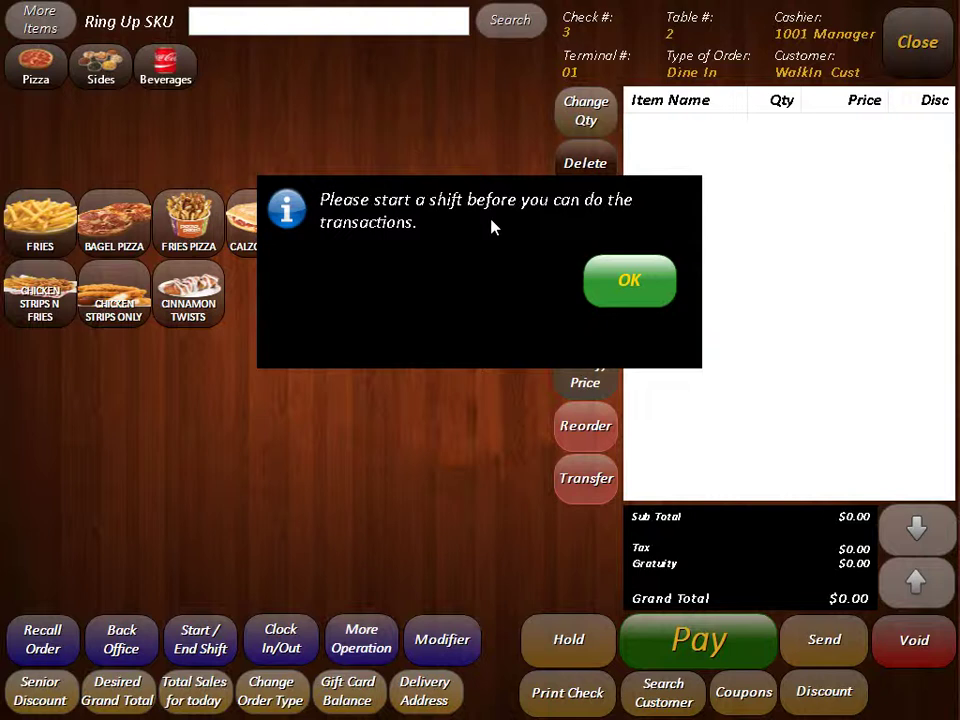
# Step: Start a shift with every drawer denomination set to 0, a $0.00 starting amount
pyautogui.click(628, 280)
pyautogui.click(205, 642)
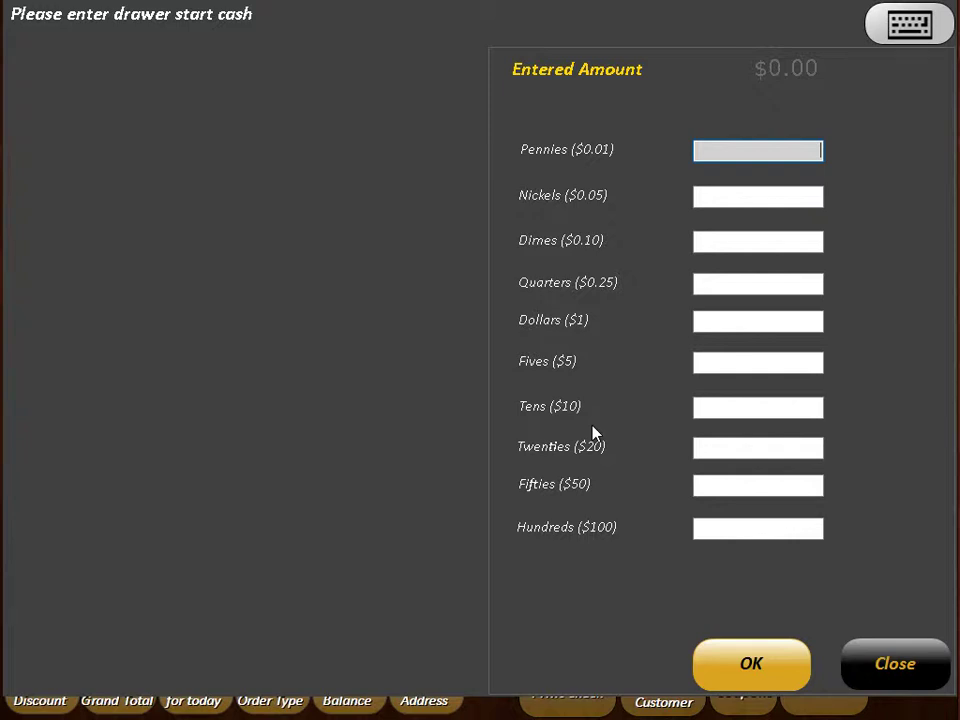
pyautogui.click(758, 196)
pyautogui.click(782, 450)
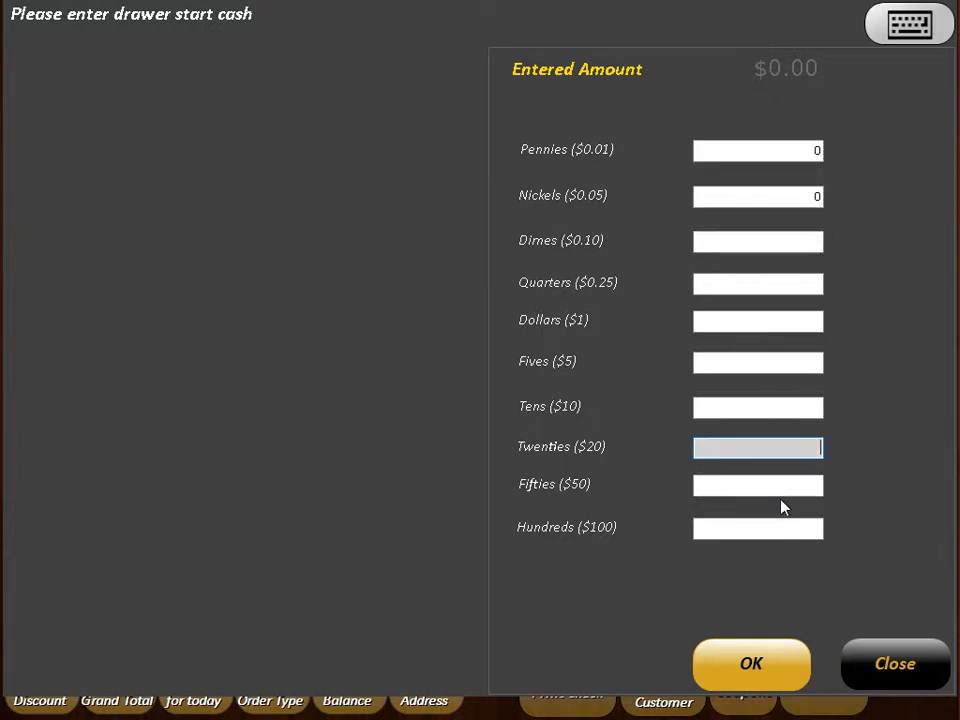
pyautogui.click(780, 485)
pyautogui.click(788, 525)
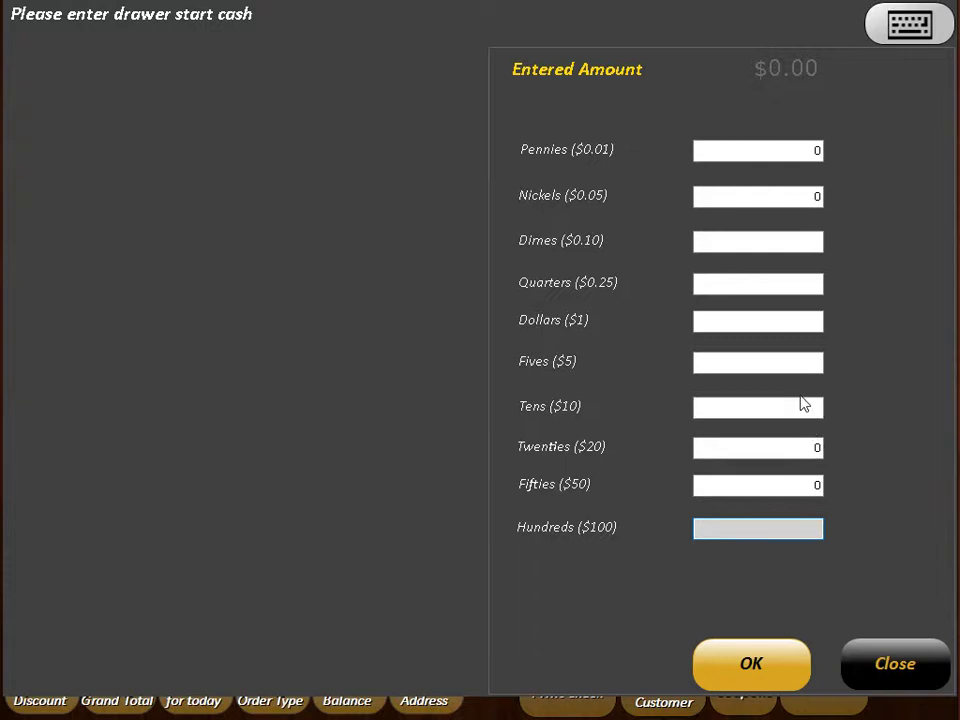
pyautogui.click(785, 321)
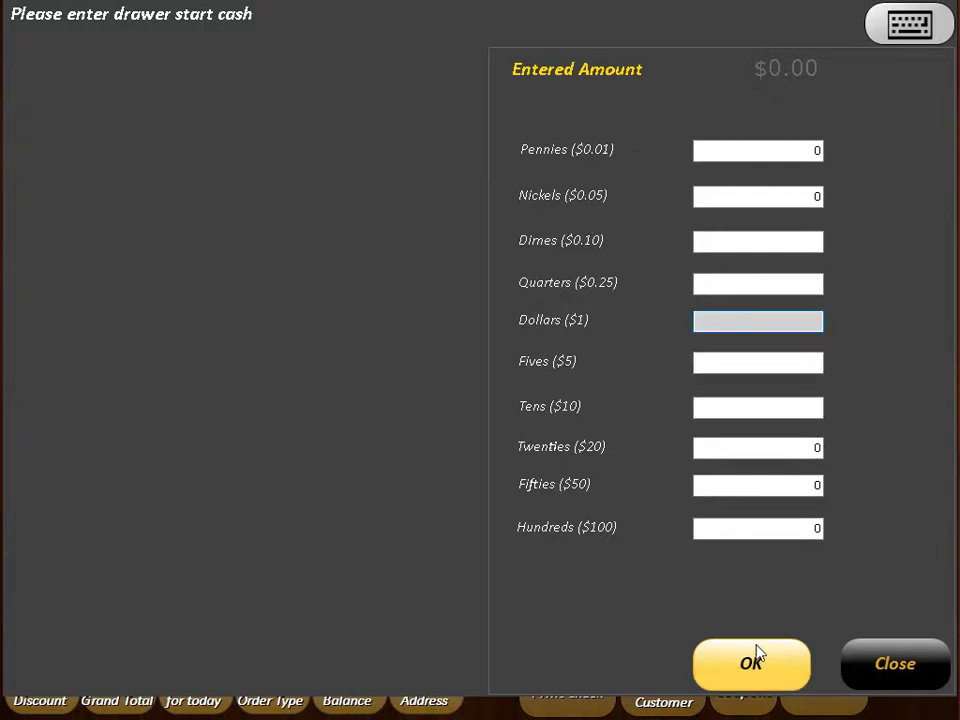
pyautogui.click(777, 665)
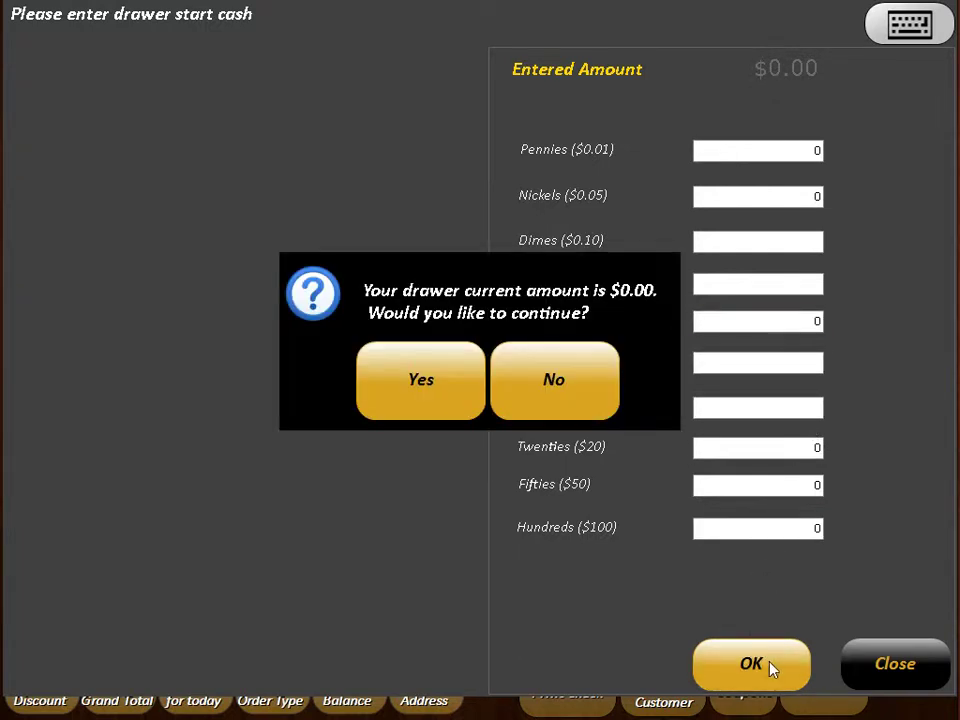
pyautogui.click(435, 381)
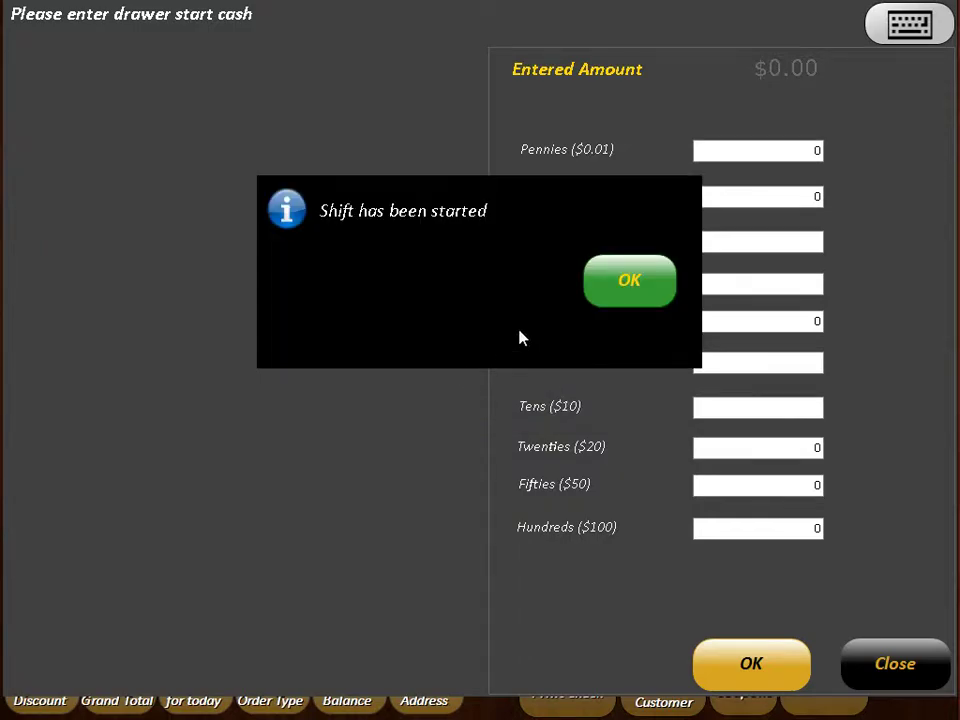
pyautogui.click(626, 282)
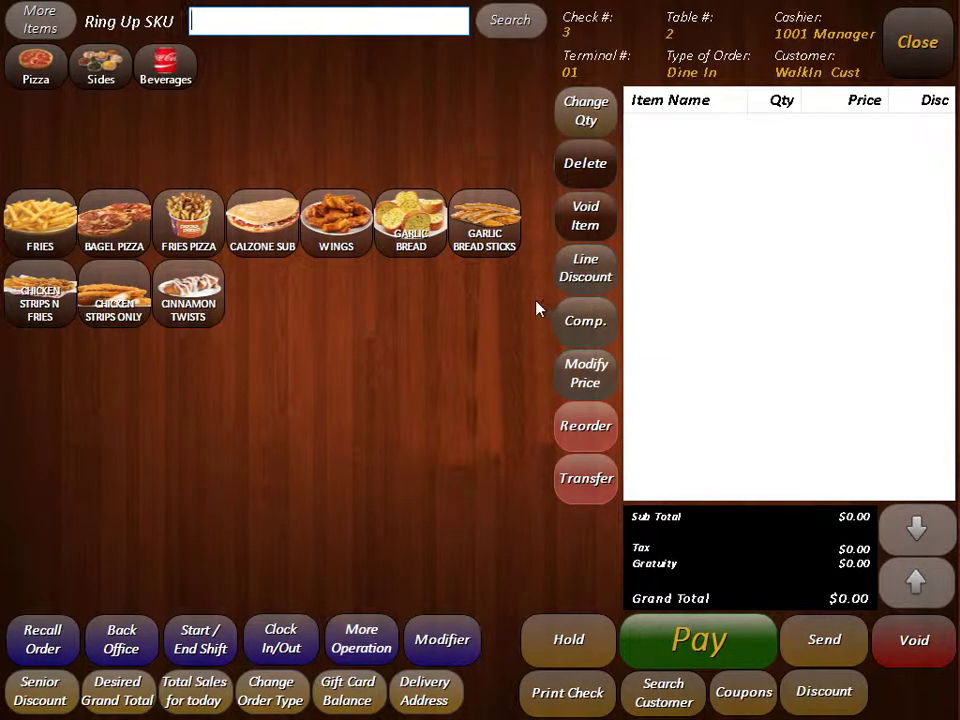
# Step: Add Fries, Bagel Pizza and Fries Pizza ($19.45), then choose THE ROCKY from Pizza
pyautogui.click(47, 220)
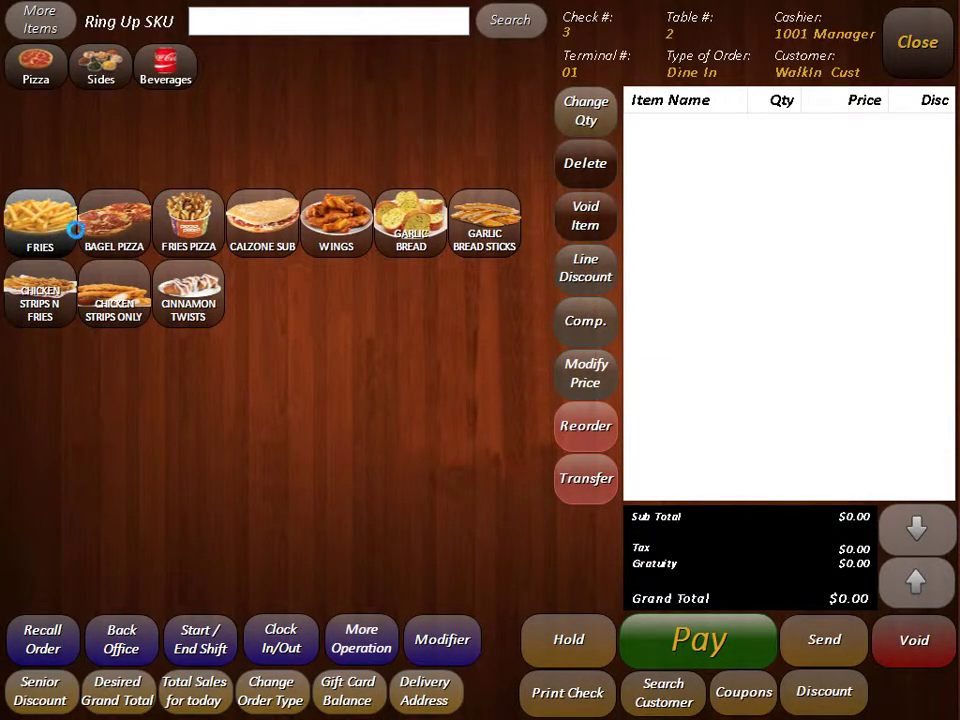
pyautogui.click(88, 238)
pyautogui.click(185, 224)
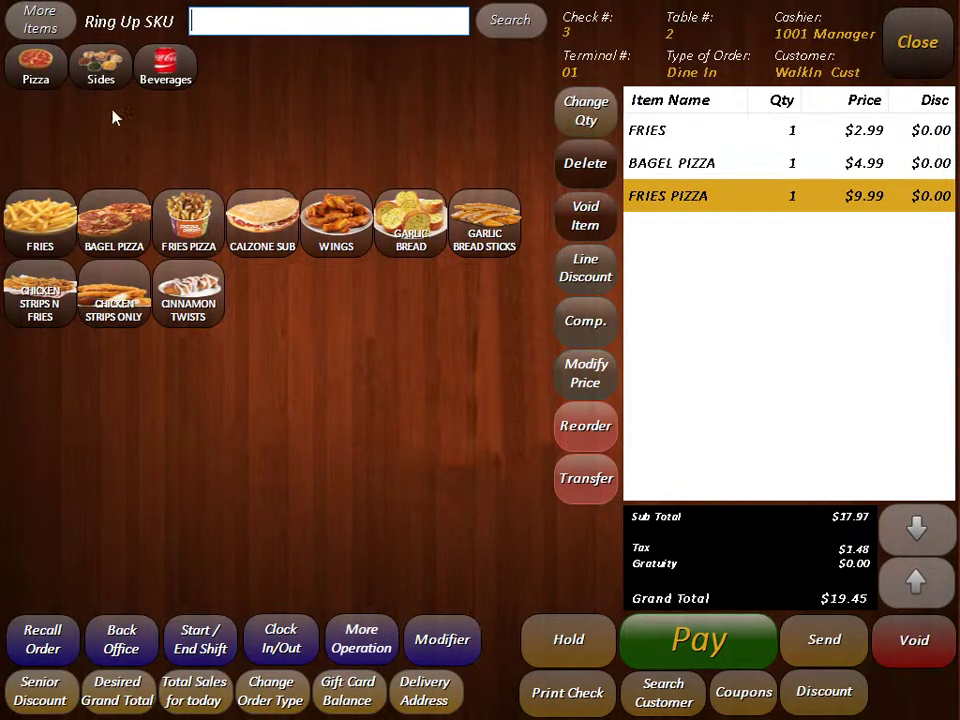
pyautogui.click(45, 64)
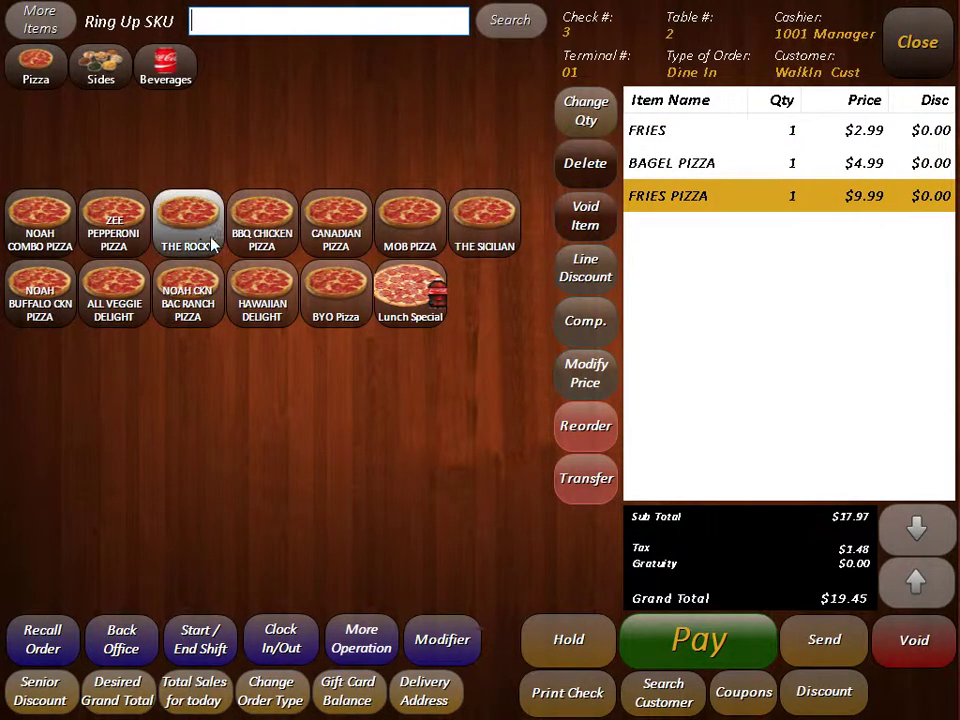
pyautogui.click(198, 234)
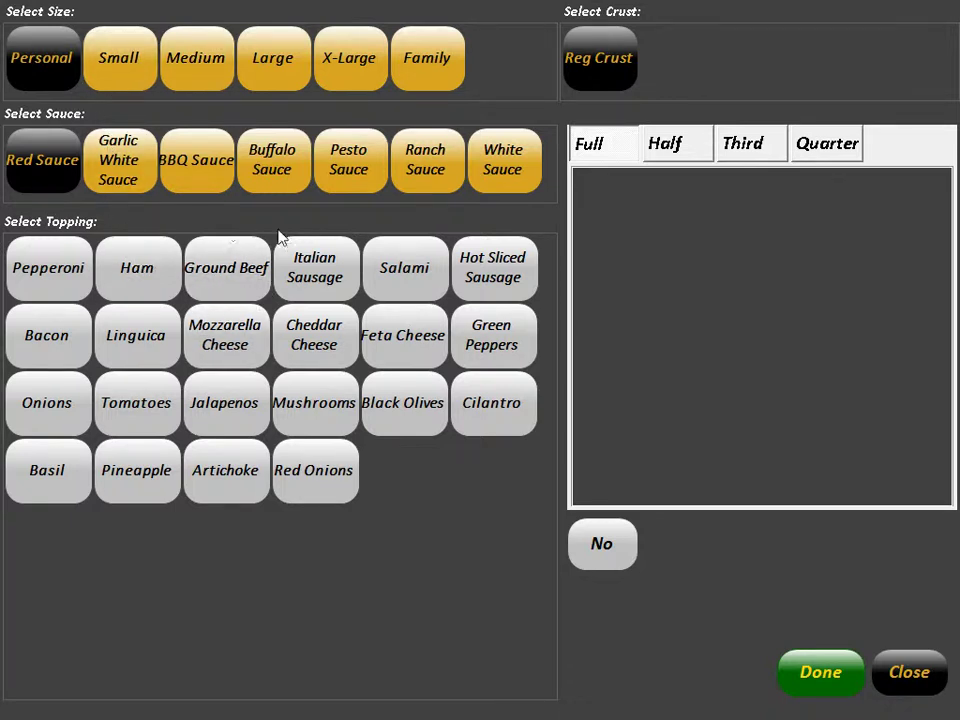
# Step: Make THE ROCKY Small with Garlic White Sauce, Pepperoni, Ham, Ground Beef and Italian Sausage
pyautogui.click(111, 62)
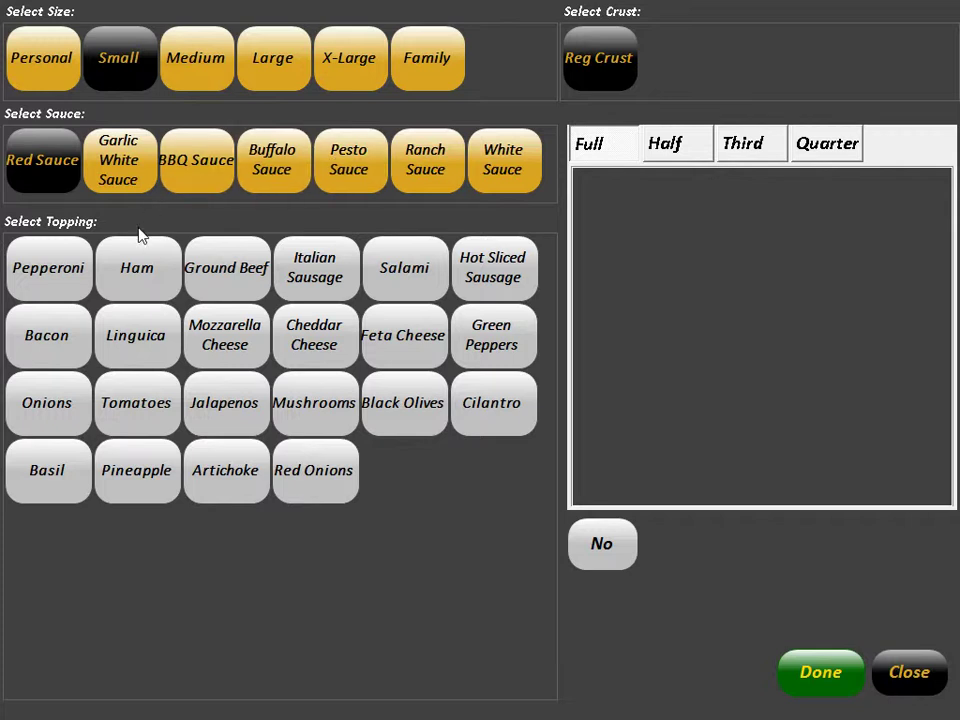
pyautogui.click(126, 175)
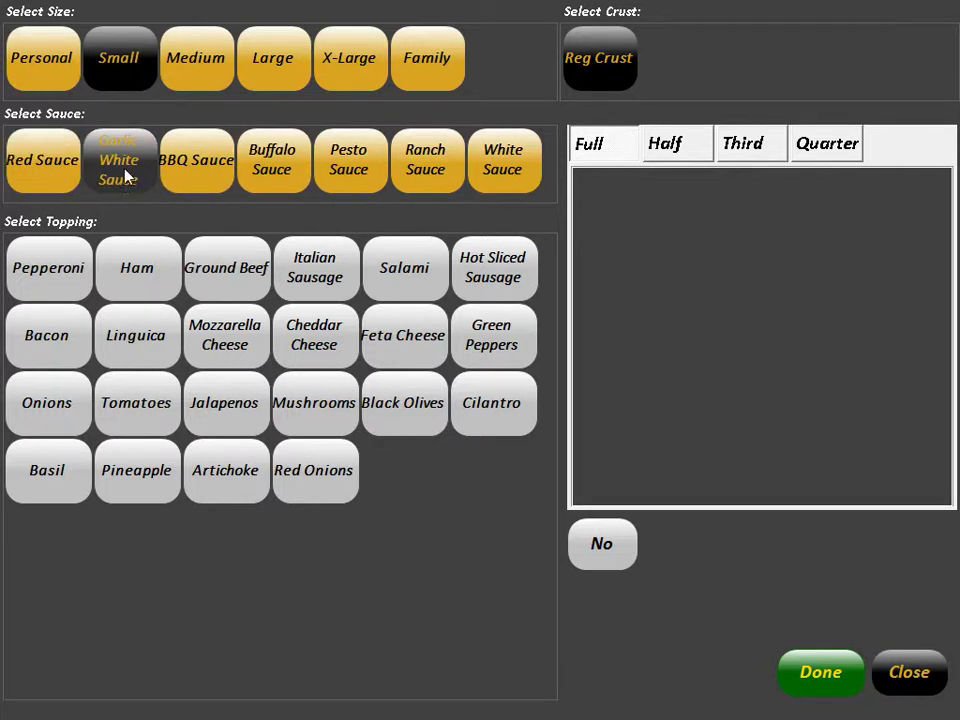
pyautogui.click(58, 275)
pyautogui.click(145, 270)
pyautogui.click(205, 265)
pyautogui.click(340, 270)
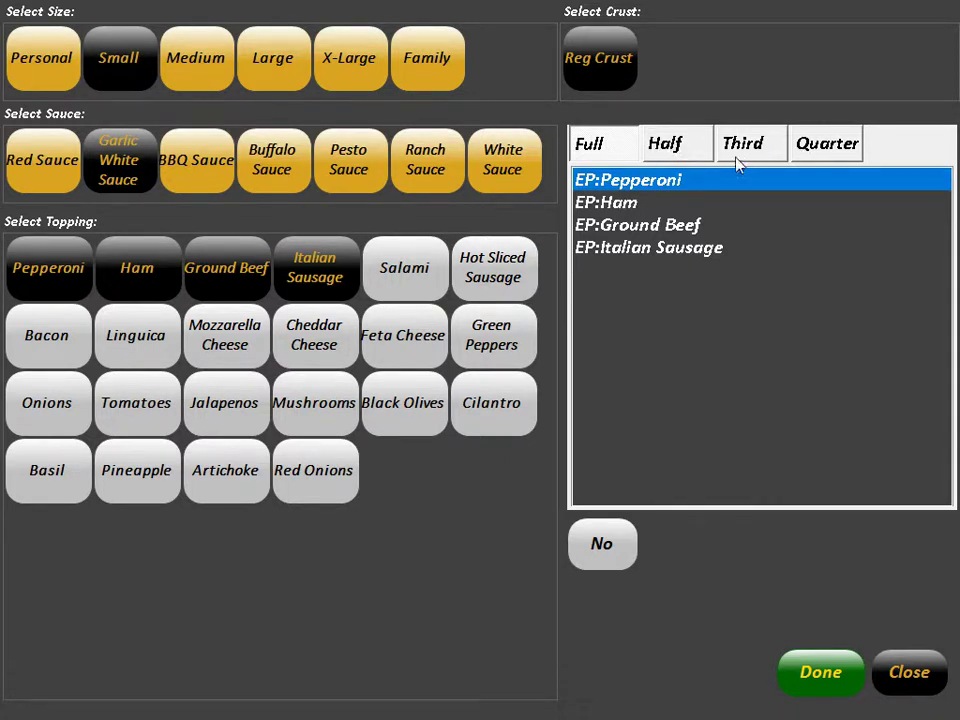
# Step: Put Hot Sliced Sausage and Feta Cheese on halves, Hot Sliced Sausage on a third, and finish
pyautogui.click(700, 160)
pyautogui.click(485, 283)
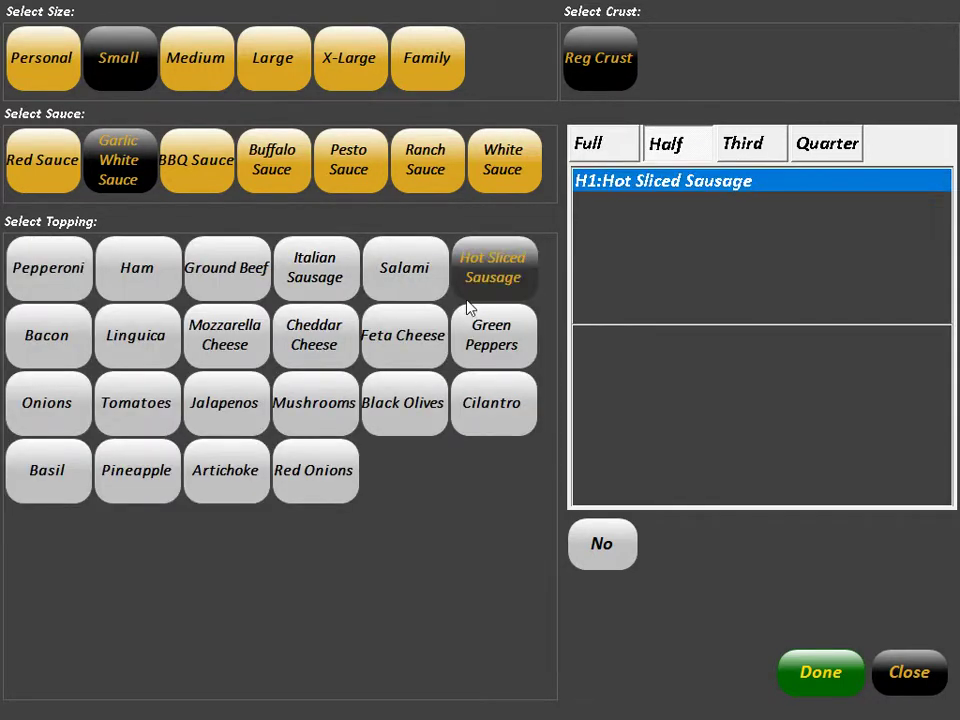
pyautogui.click(438, 358)
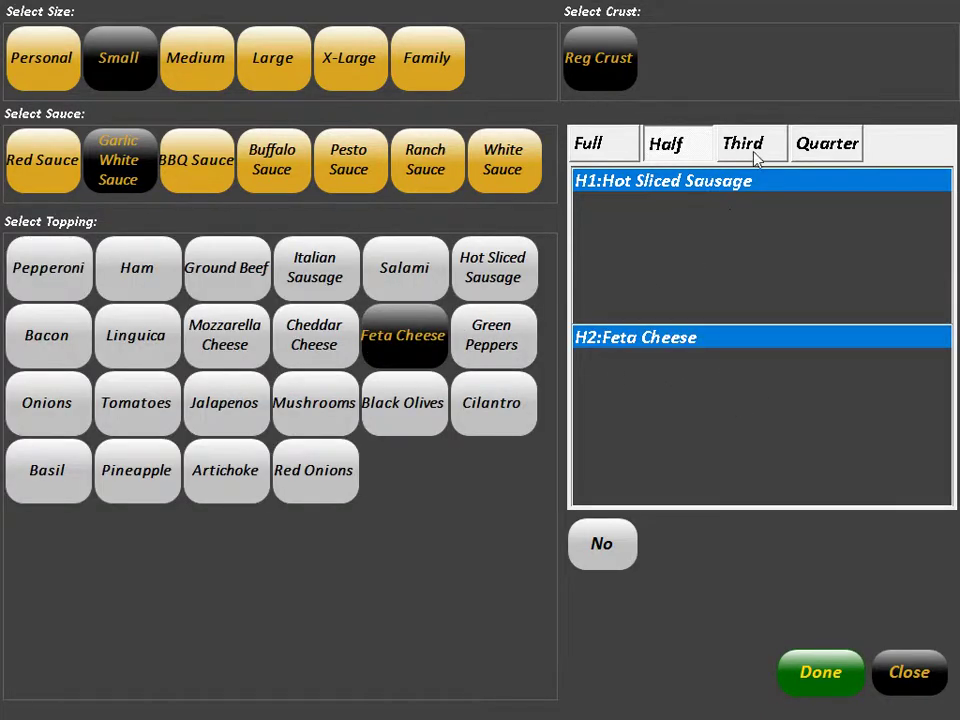
pyautogui.click(752, 152)
pyautogui.click(495, 275)
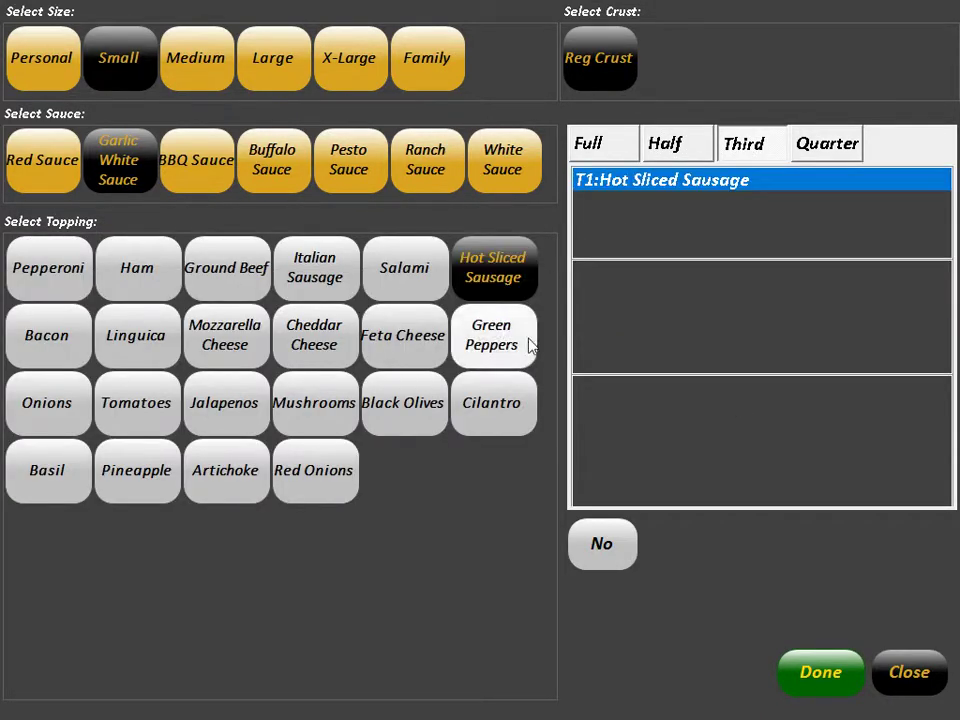
pyautogui.click(840, 680)
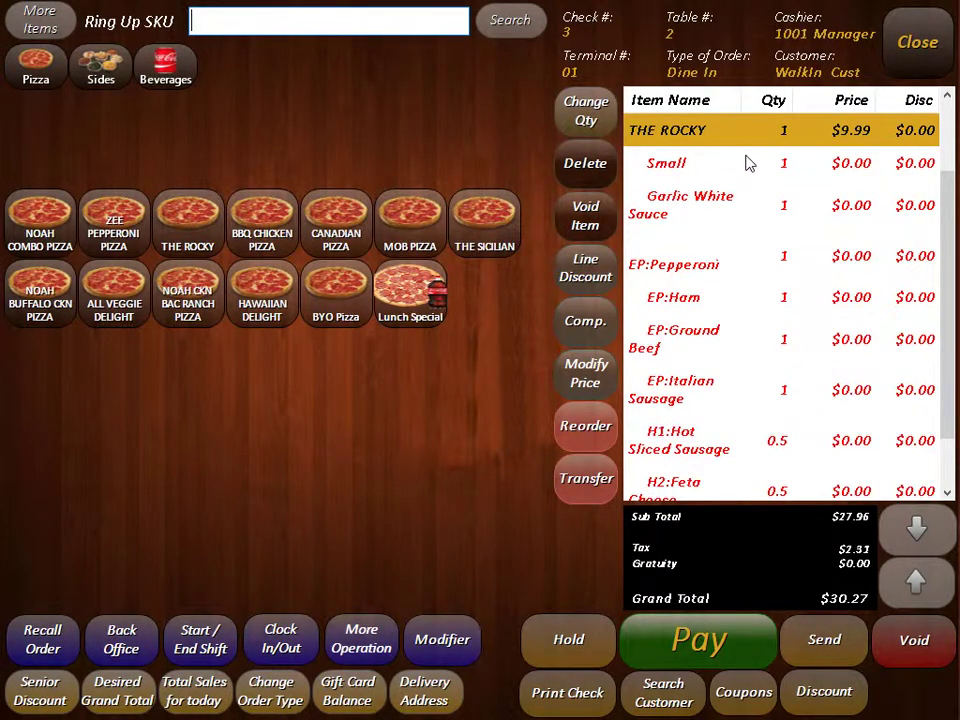
# Step: Delete THE ROCKY, add 20 PCS Wings with PLAIN flavour, and select the FRIES line
pyautogui.click(597, 170)
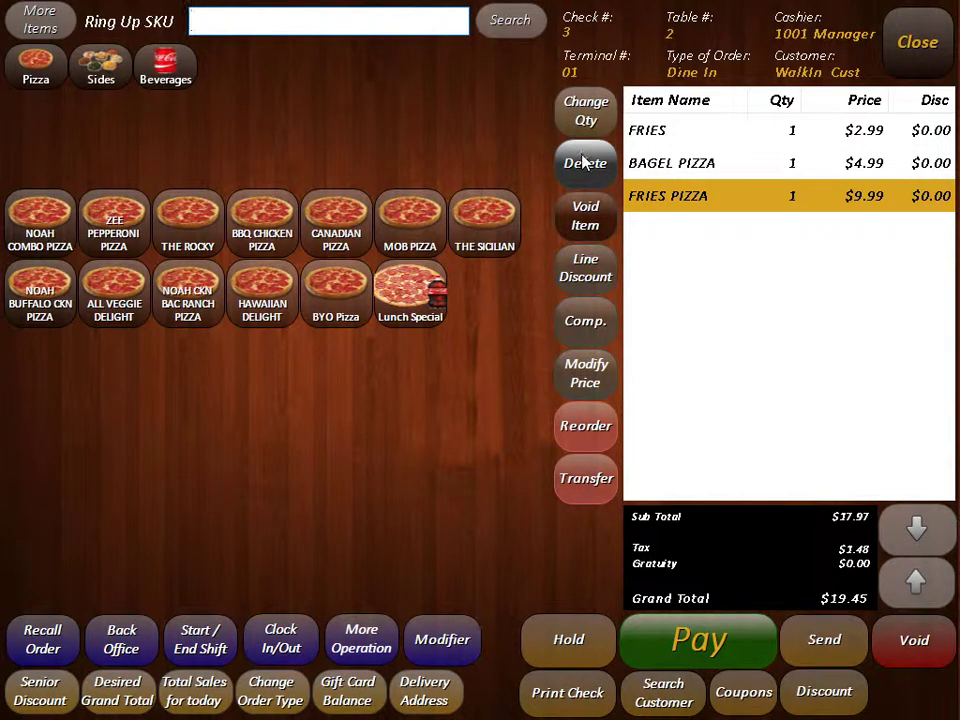
pyautogui.click(106, 76)
pyautogui.click(320, 250)
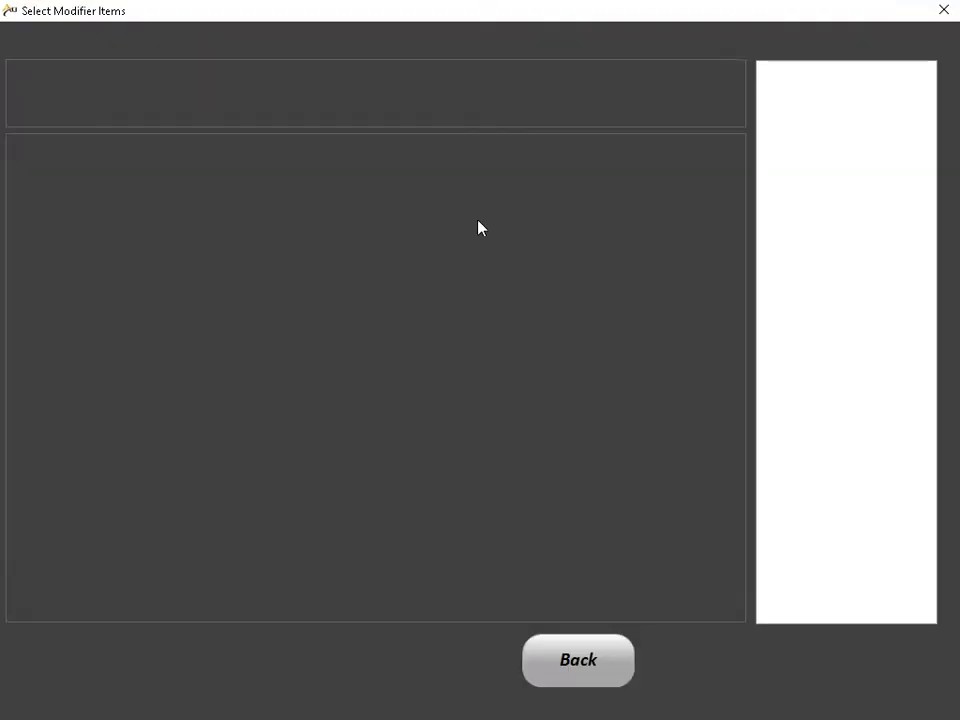
pyautogui.click(300, 94)
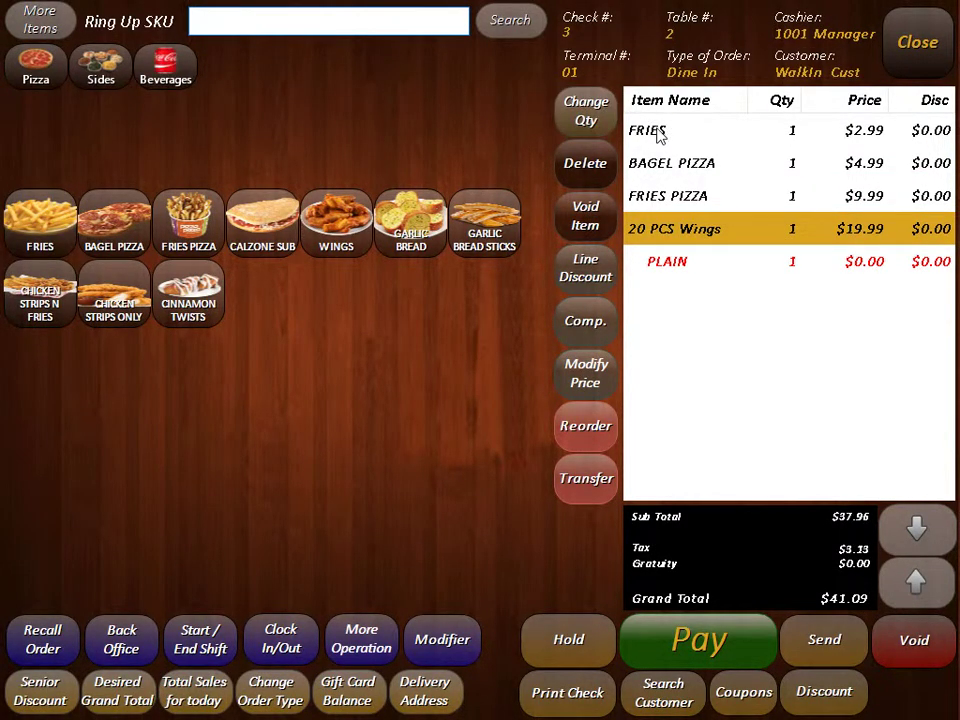
pyautogui.click(636, 129)
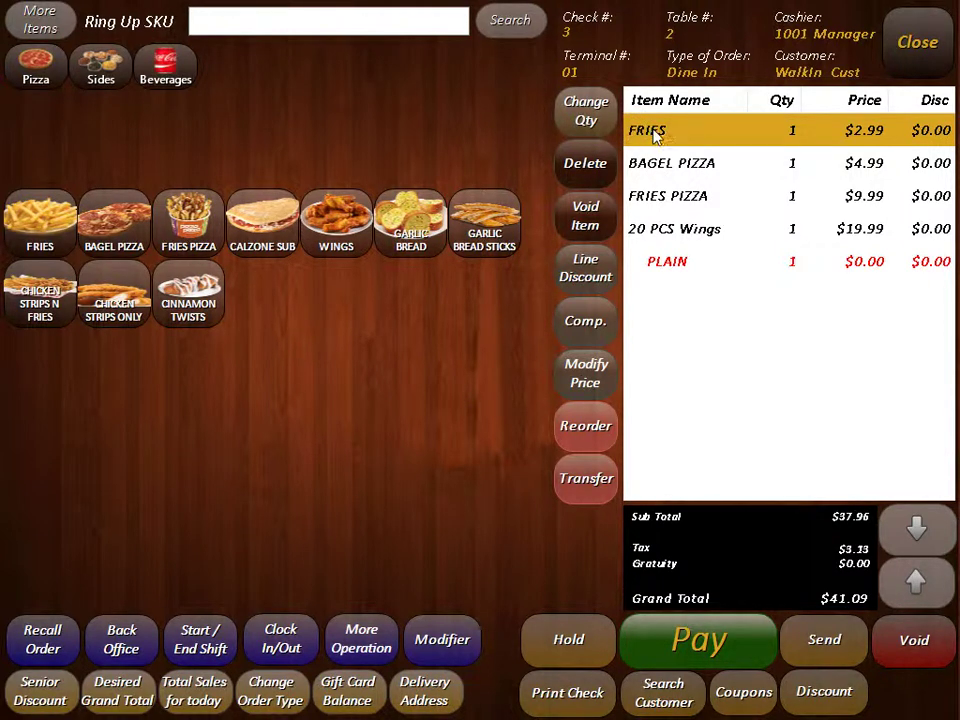
# Step: Change Fries quantity to 6 ($17.94) and delete Bagel Pizza, making the total $51.87
pyautogui.click(590, 111)
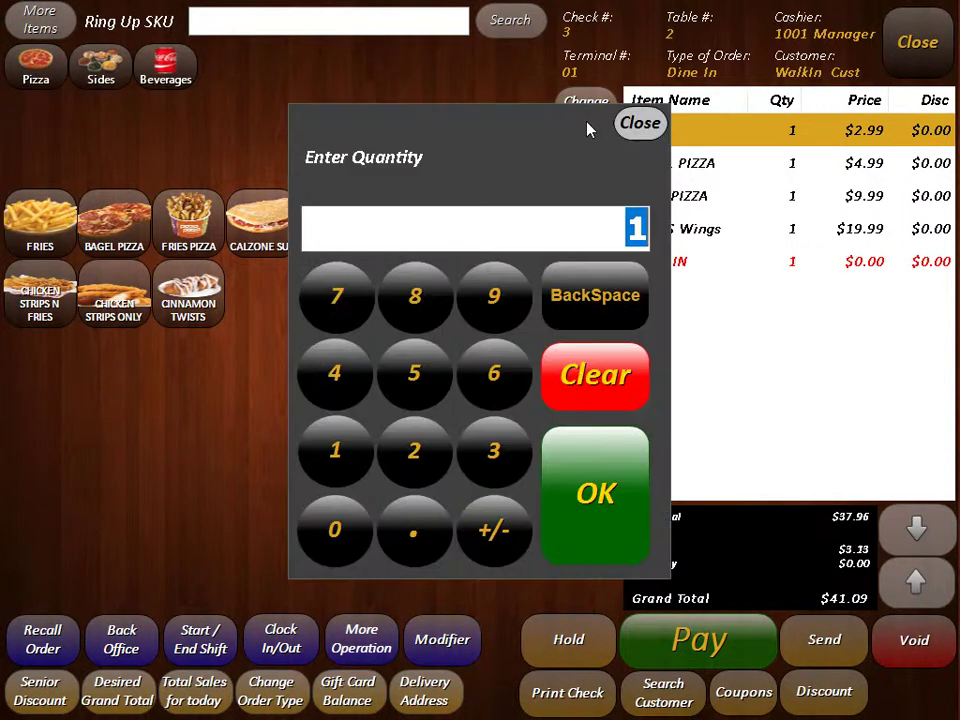
pyautogui.click(494, 380)
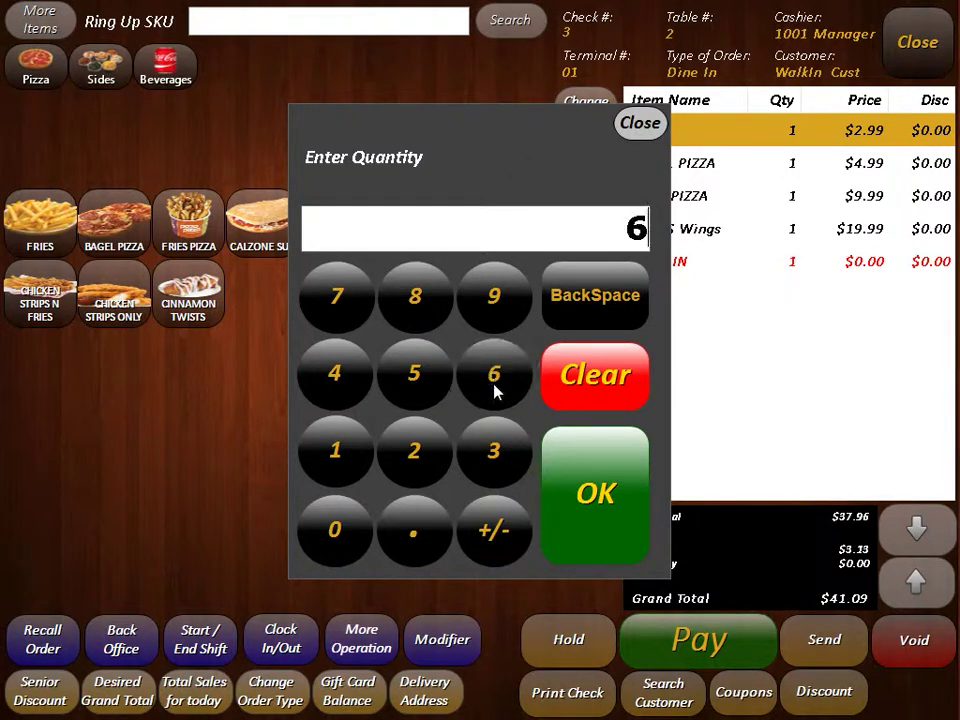
pyautogui.click(593, 471)
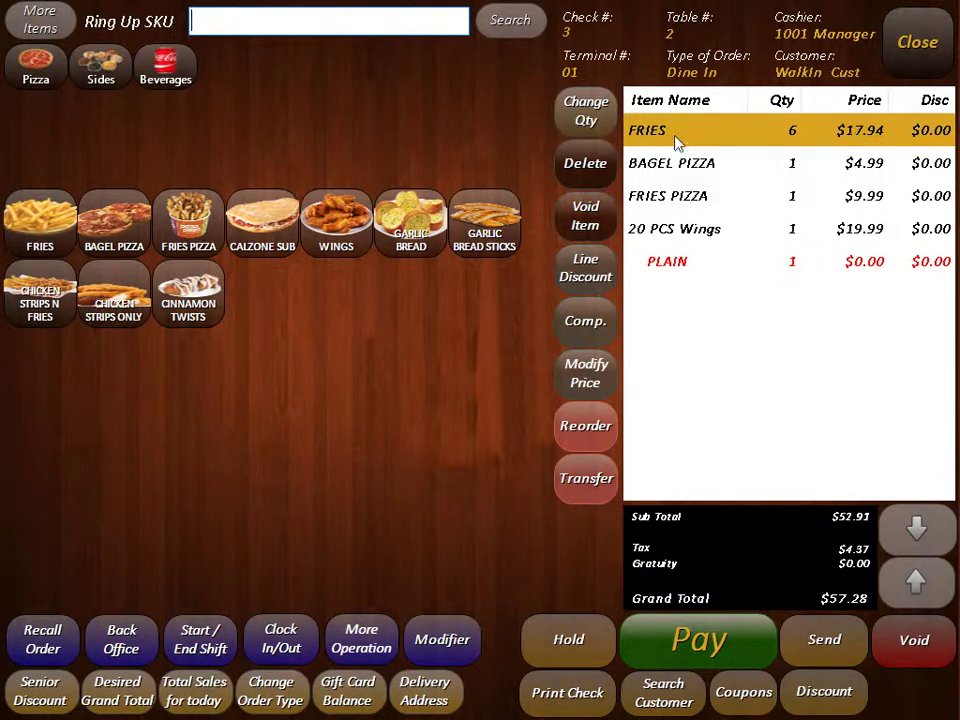
pyautogui.click(652, 164)
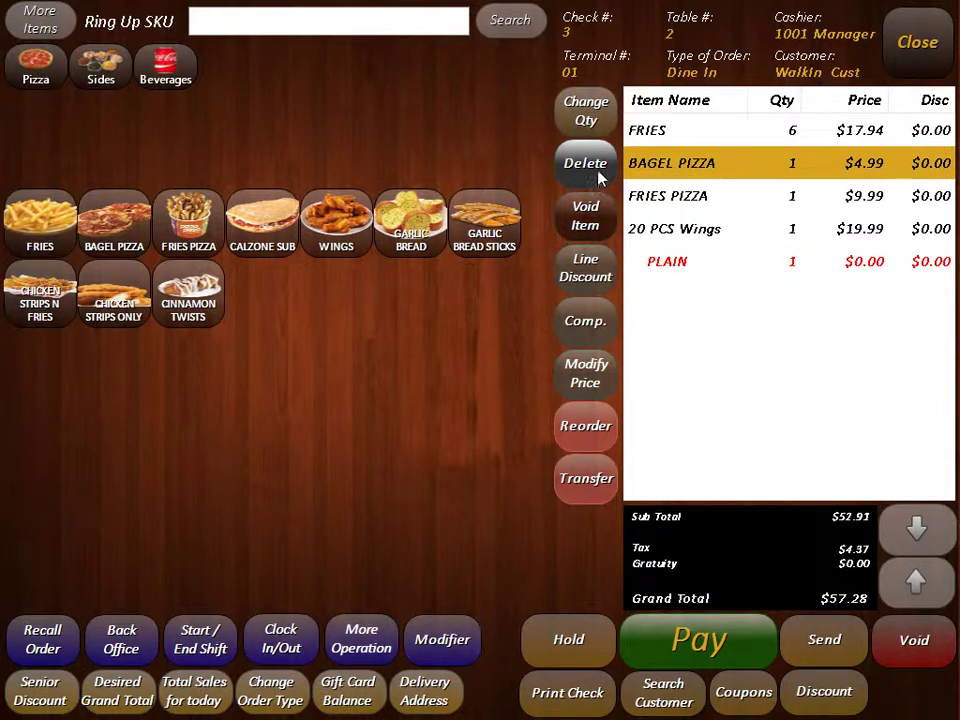
pyautogui.click(588, 170)
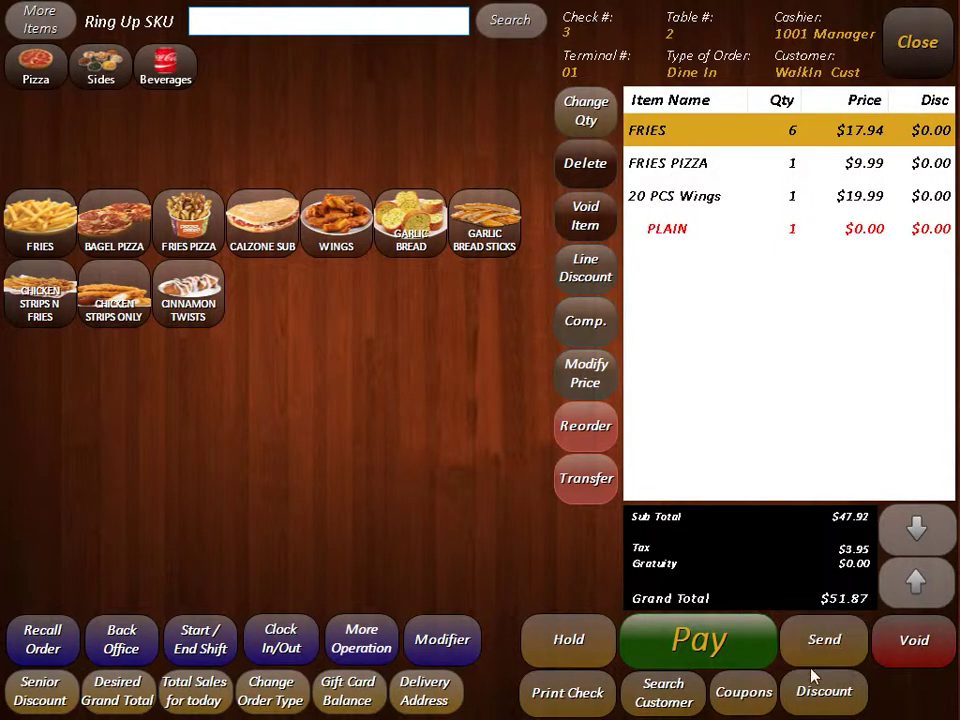
# Step: Send the order to the kitchen, reopen table 2, and attempt deleting the sent Fries Pizza
pyautogui.click(826, 640)
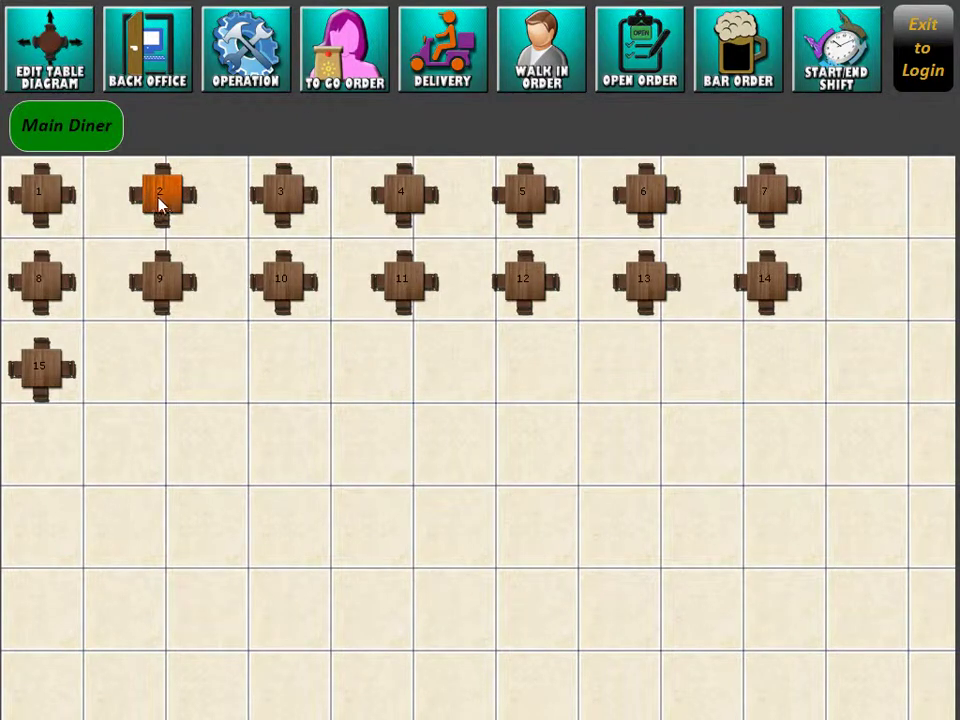
pyautogui.click(160, 200)
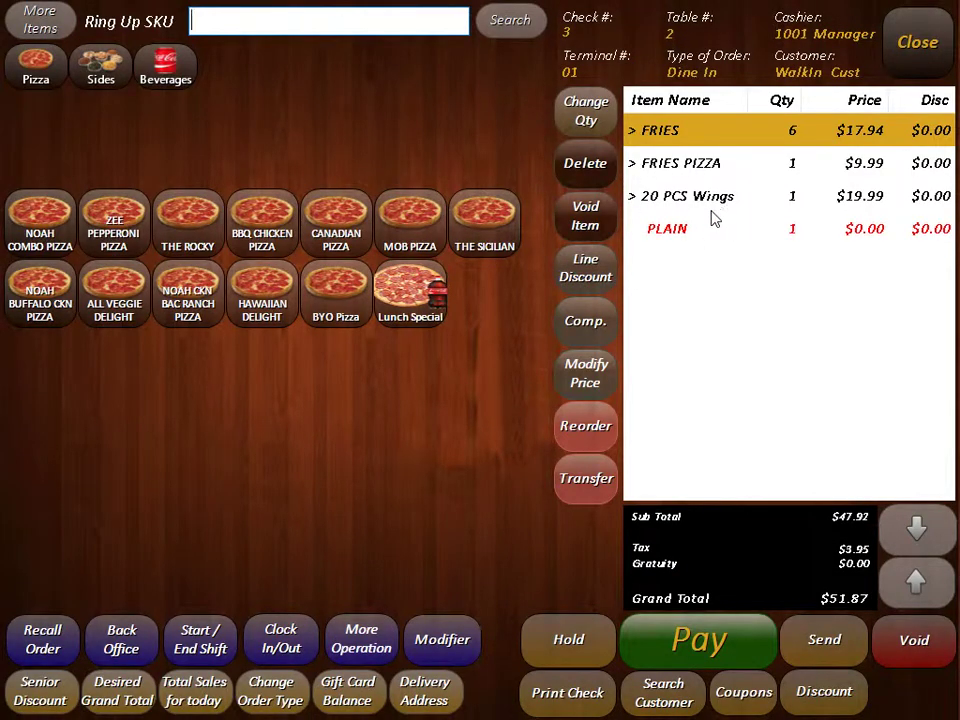
pyautogui.click(688, 165)
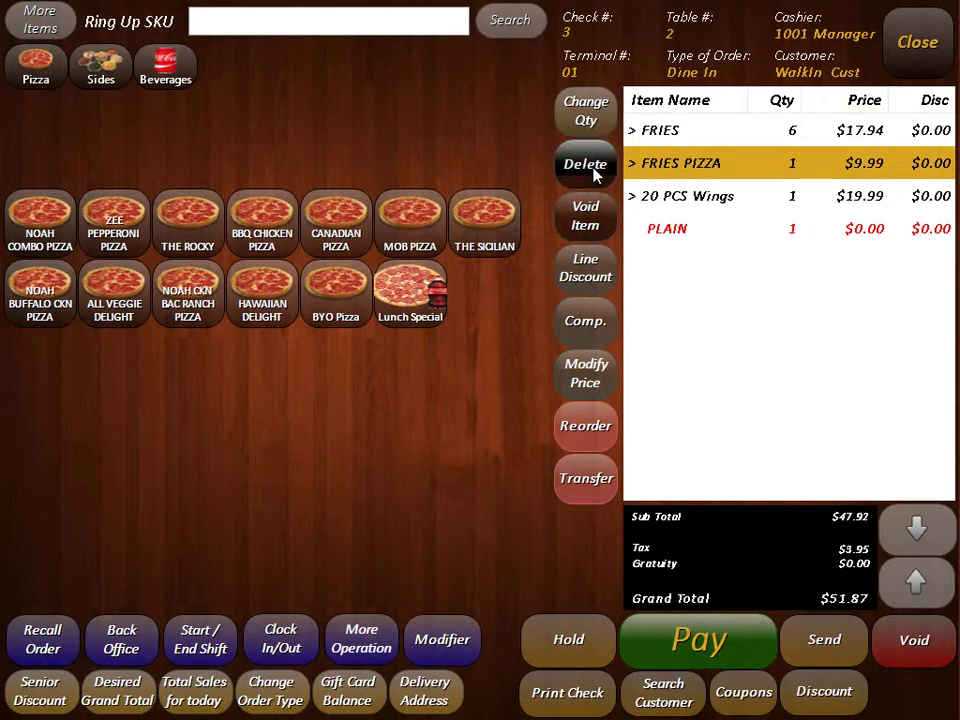
pyautogui.click(598, 168)
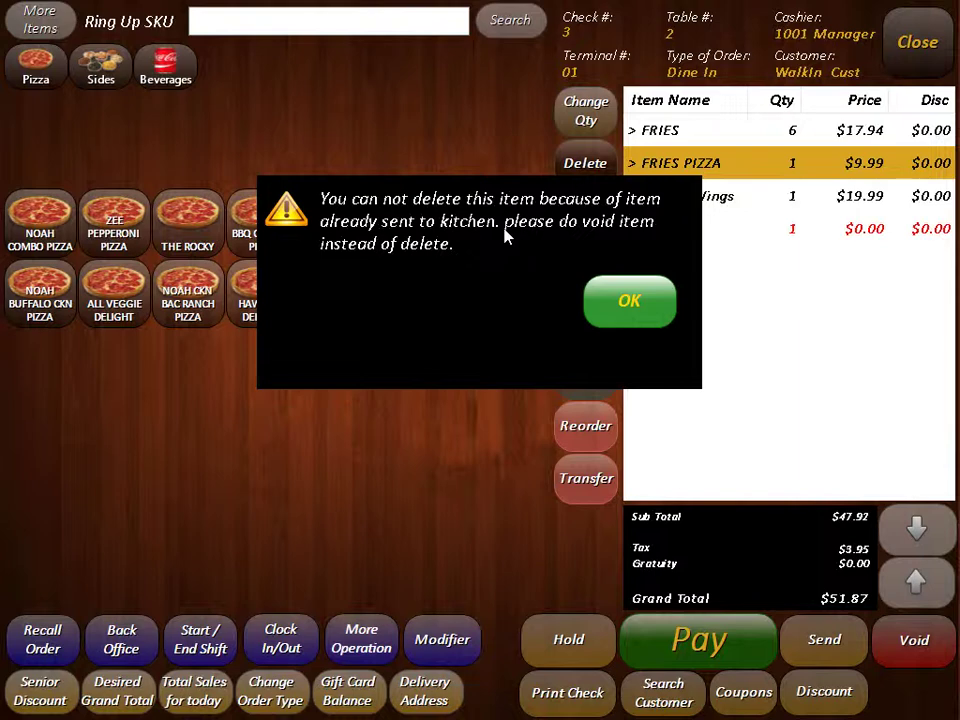
# Step: Void FRIES PIZZA as a Mistake without a kitchen notice, leaving a $41.06 total
pyautogui.click(628, 298)
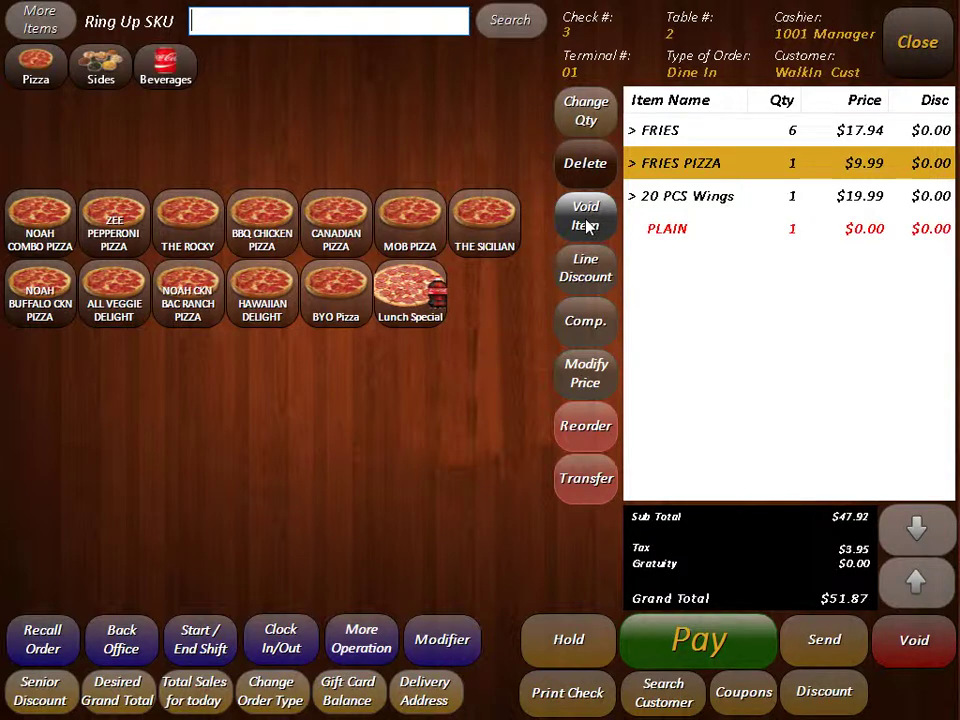
pyautogui.click(587, 222)
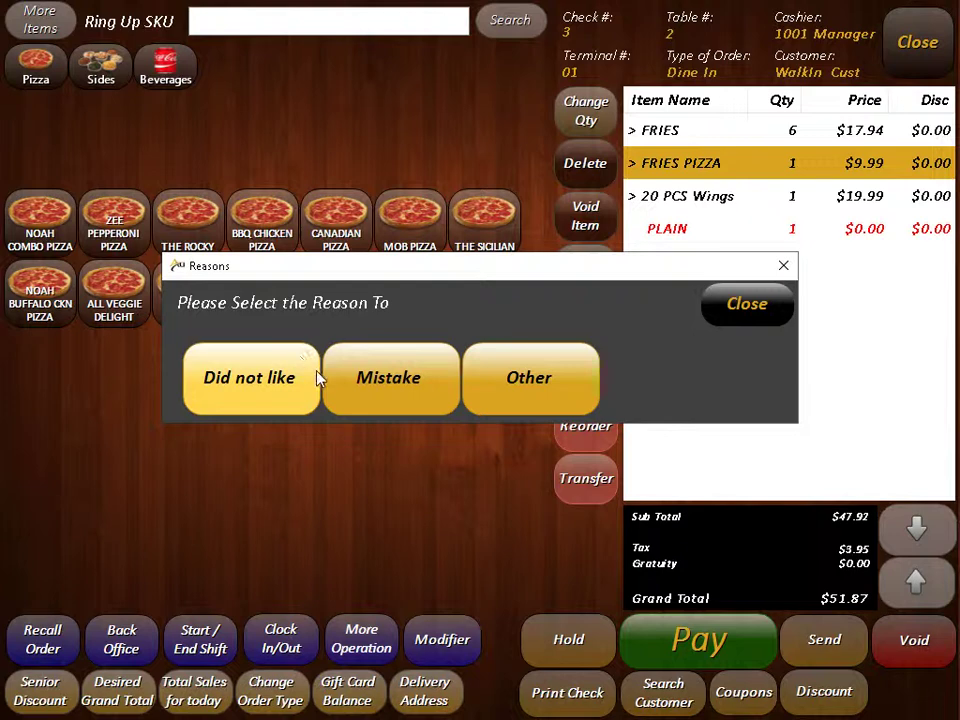
pyautogui.click(402, 390)
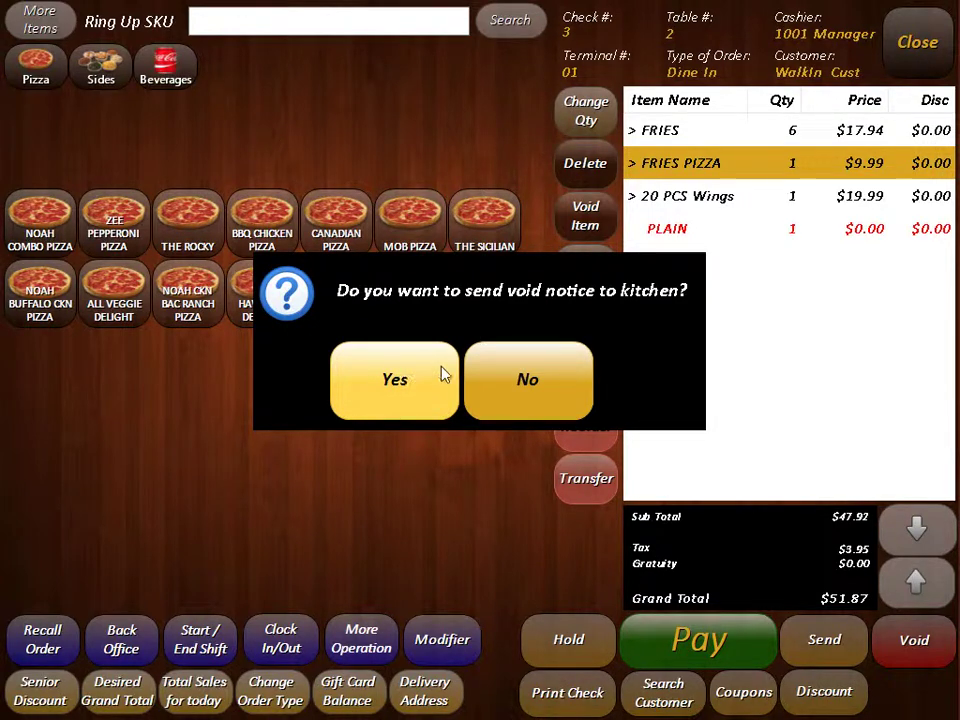
pyautogui.click(524, 380)
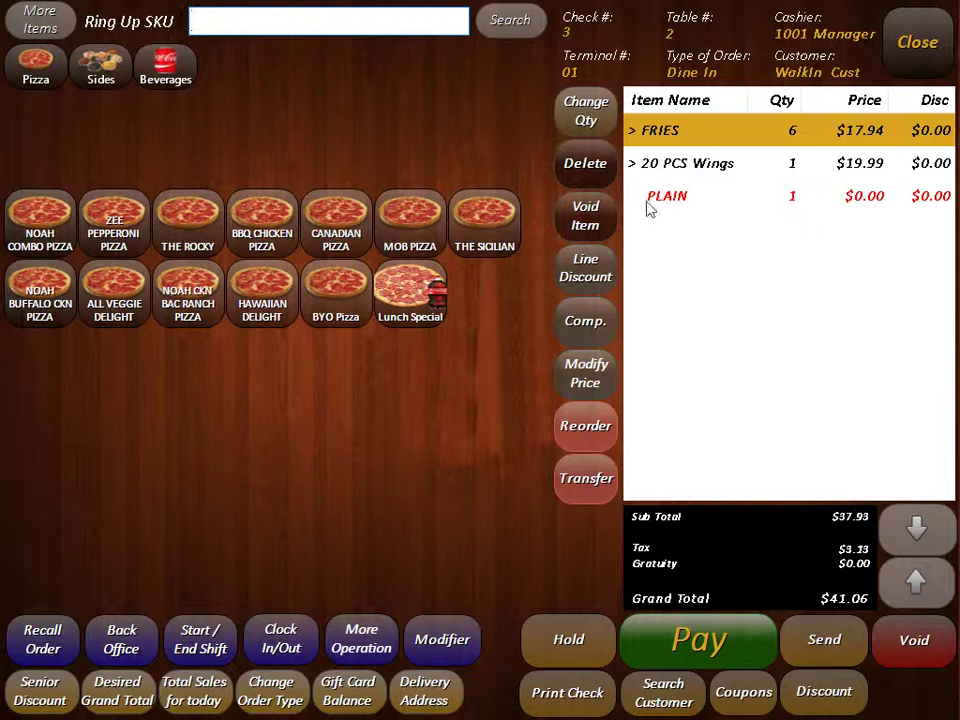
# Step: Give the 20 PCS Wings line a 10% discount ($2.00), bringing the total to $38.90
pyautogui.click(690, 174)
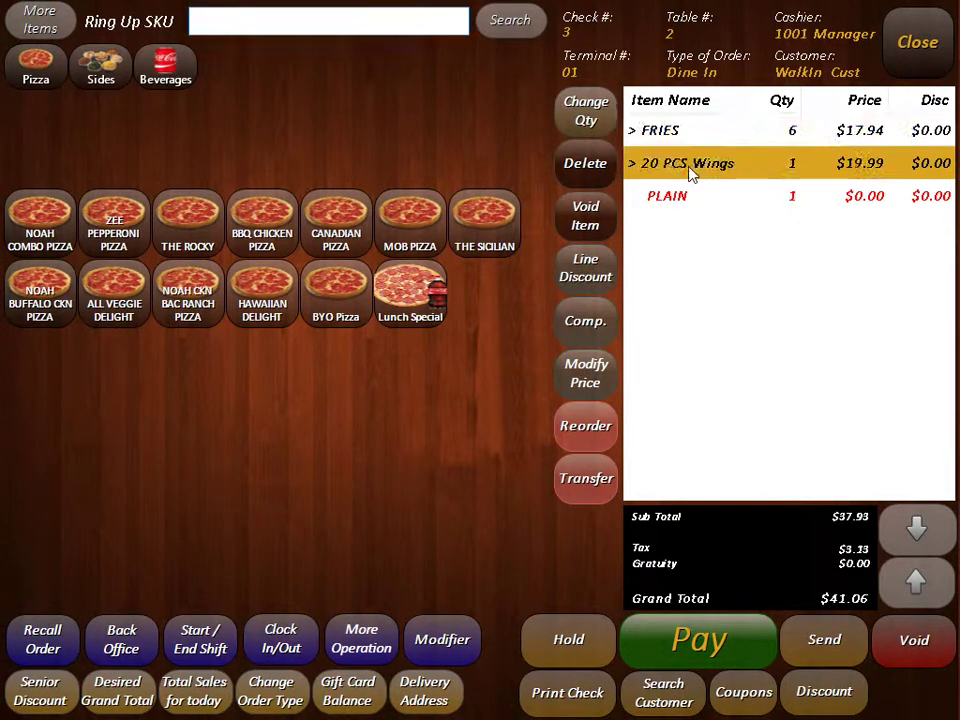
pyautogui.click(595, 272)
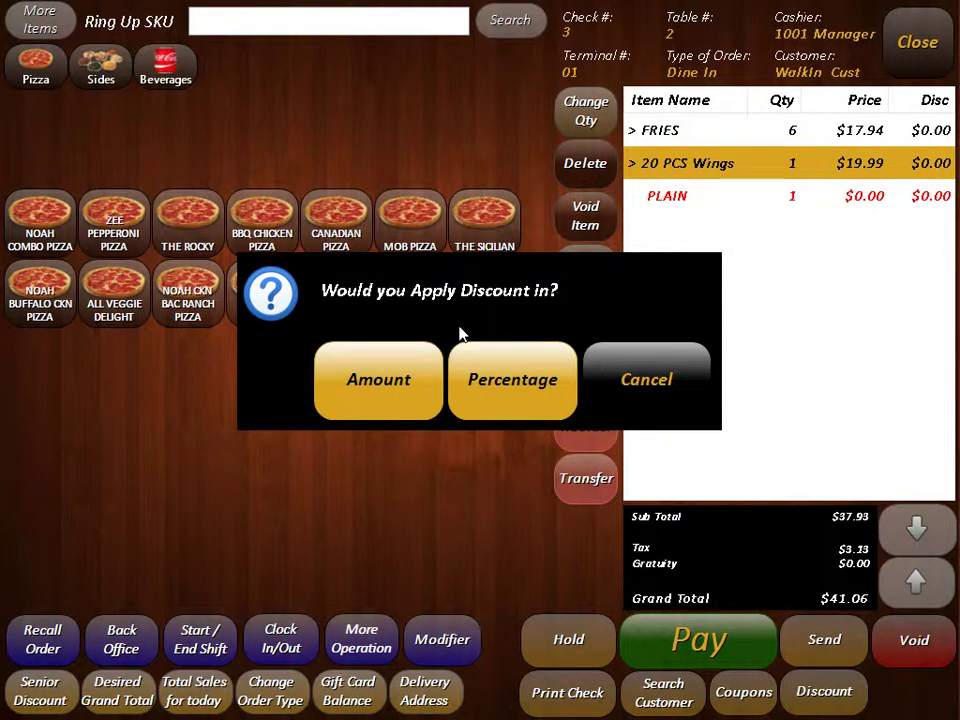
pyautogui.click(531, 387)
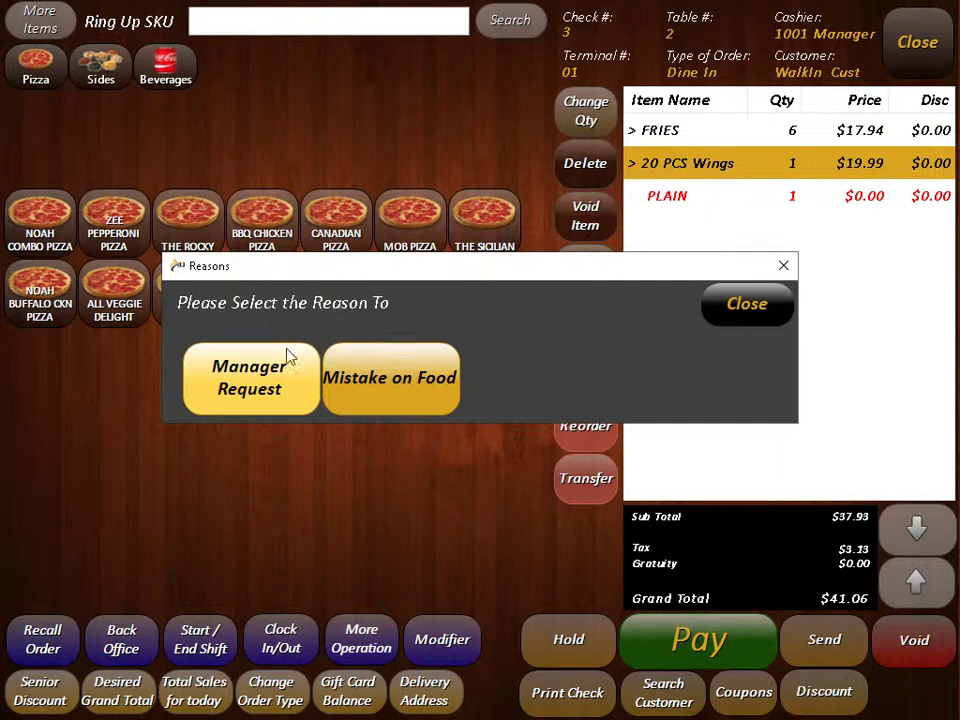
pyautogui.click(257, 382)
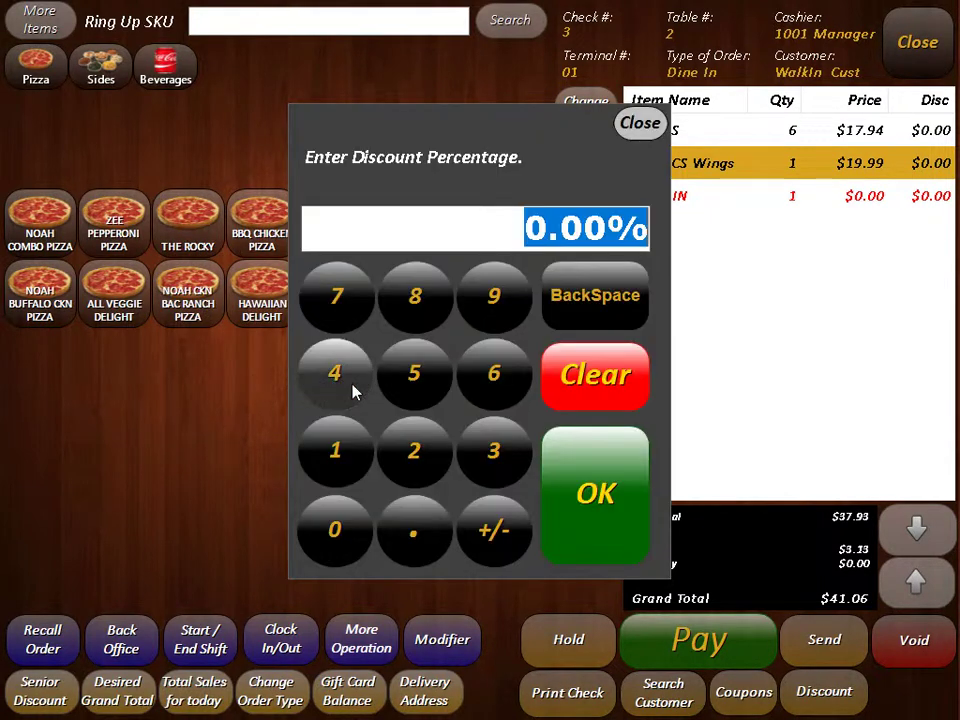
pyautogui.click(352, 455)
pyautogui.click(338, 532)
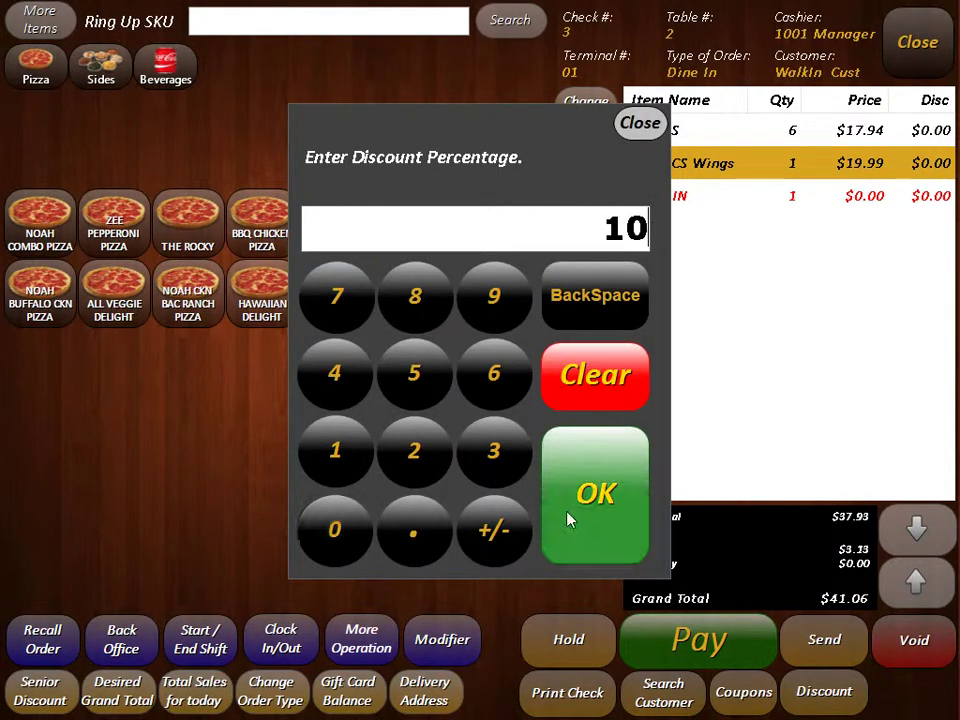
pyautogui.click(609, 493)
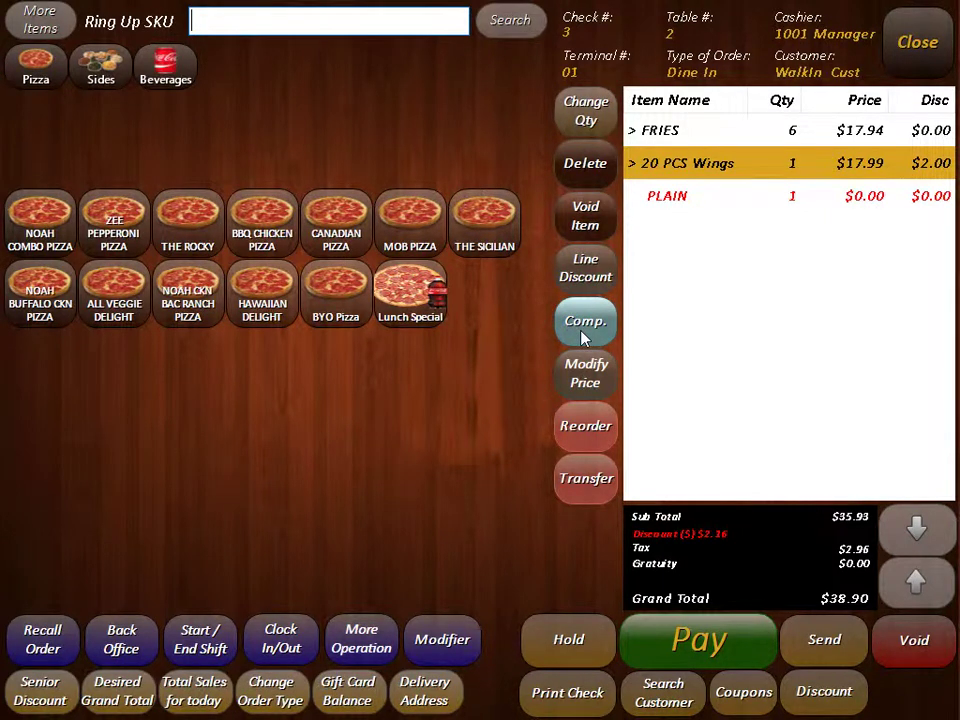
# Step: Add a Soda Can, Soda Bottle, large Garlic Bread and FRIES PIZZA to the order
pyautogui.click(165, 65)
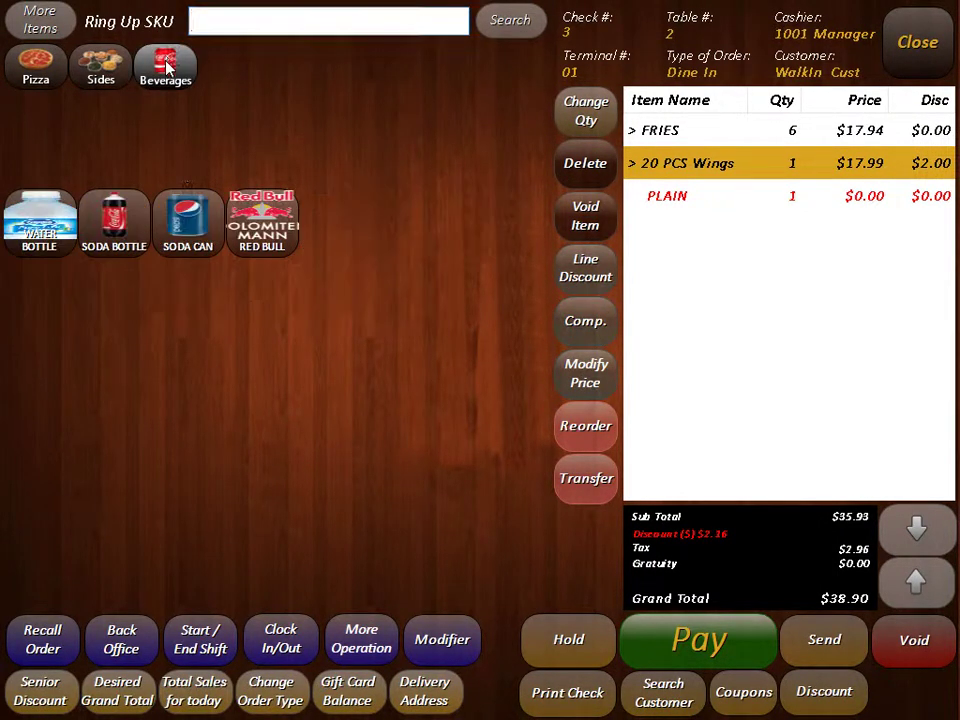
pyautogui.click(183, 205)
pyautogui.click(125, 215)
pyautogui.click(100, 65)
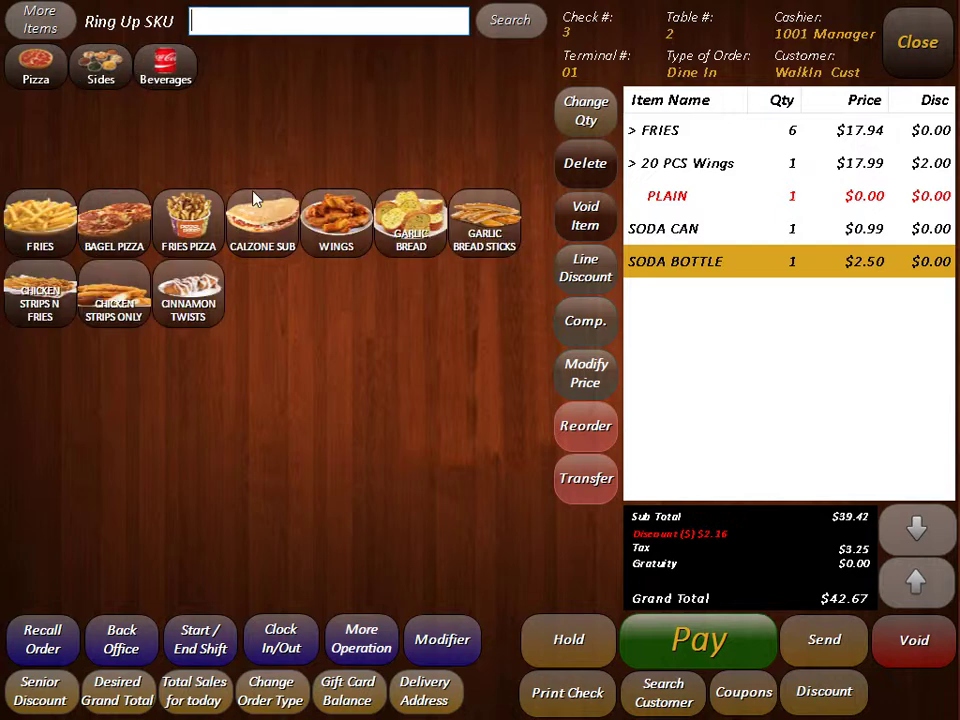
pyautogui.click(428, 225)
pyautogui.click(326, 225)
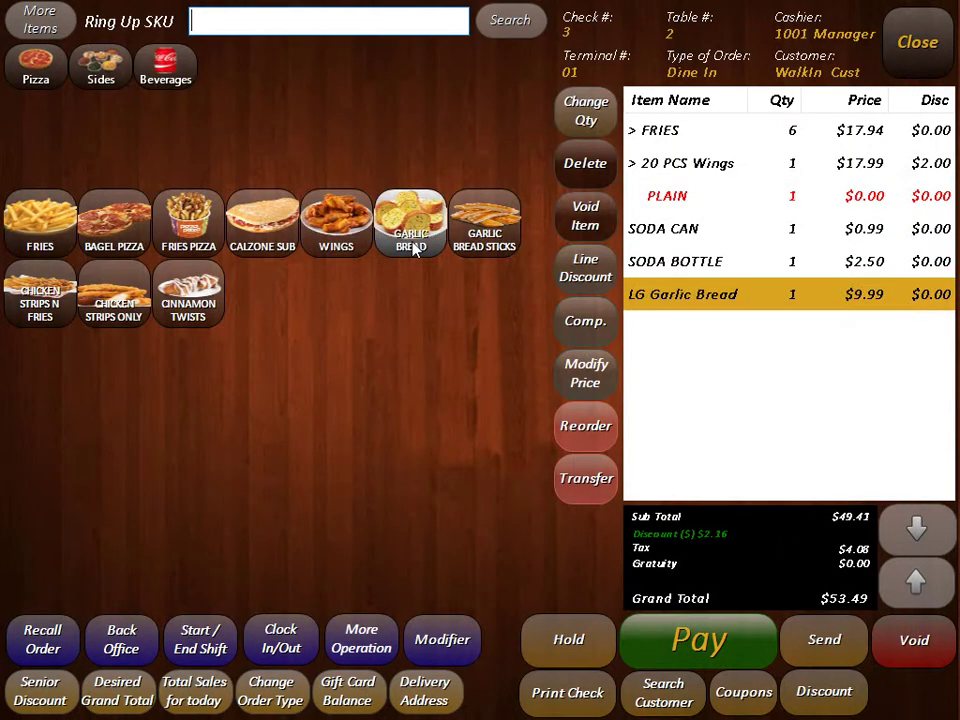
pyautogui.click(168, 229)
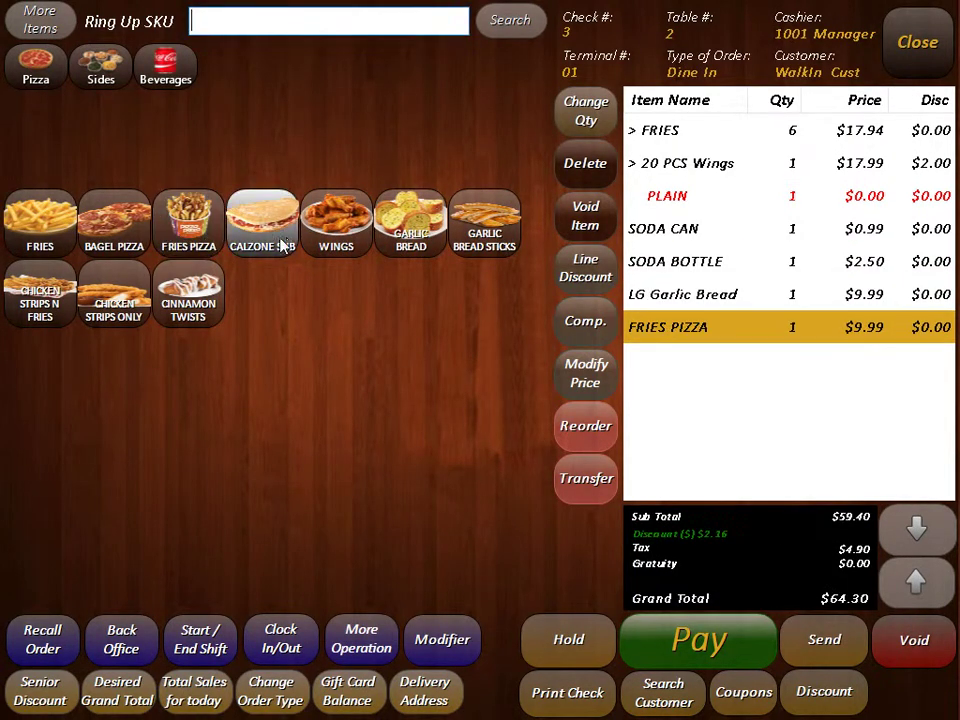
# Step: Comp the LG Garlic Bread to $0.00 as a Manager Request on the current item
pyautogui.click(740, 300)
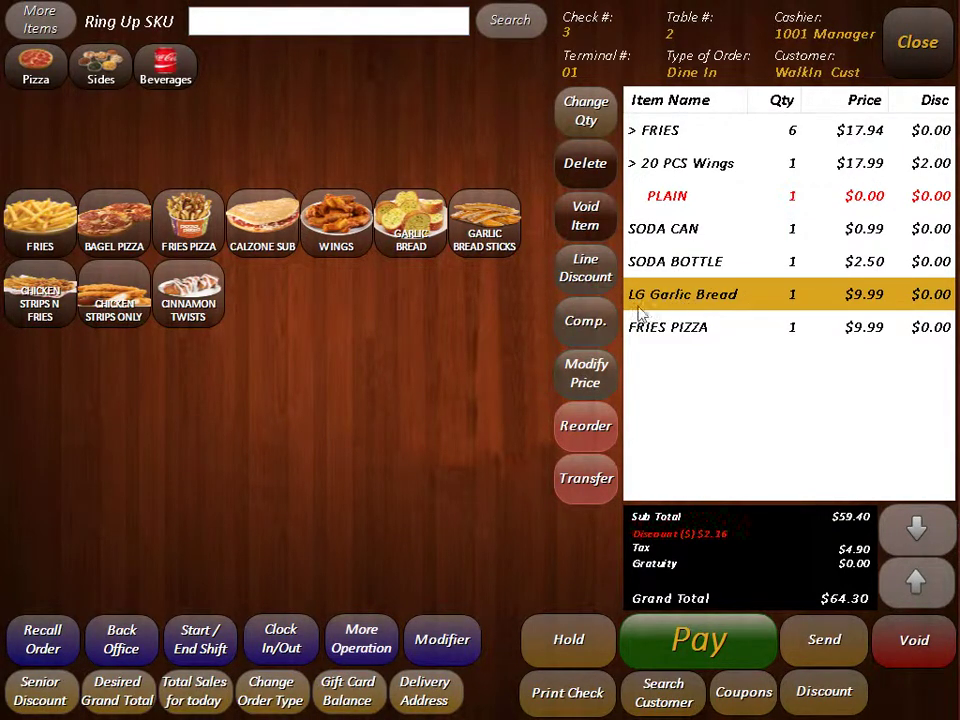
pyautogui.click(598, 330)
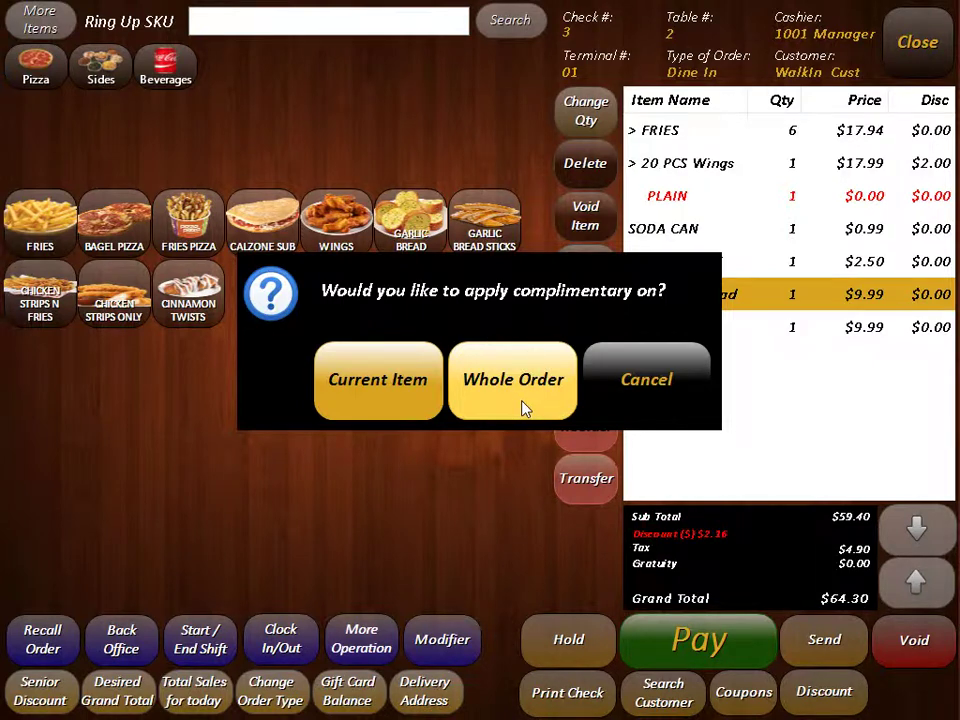
pyautogui.click(378, 381)
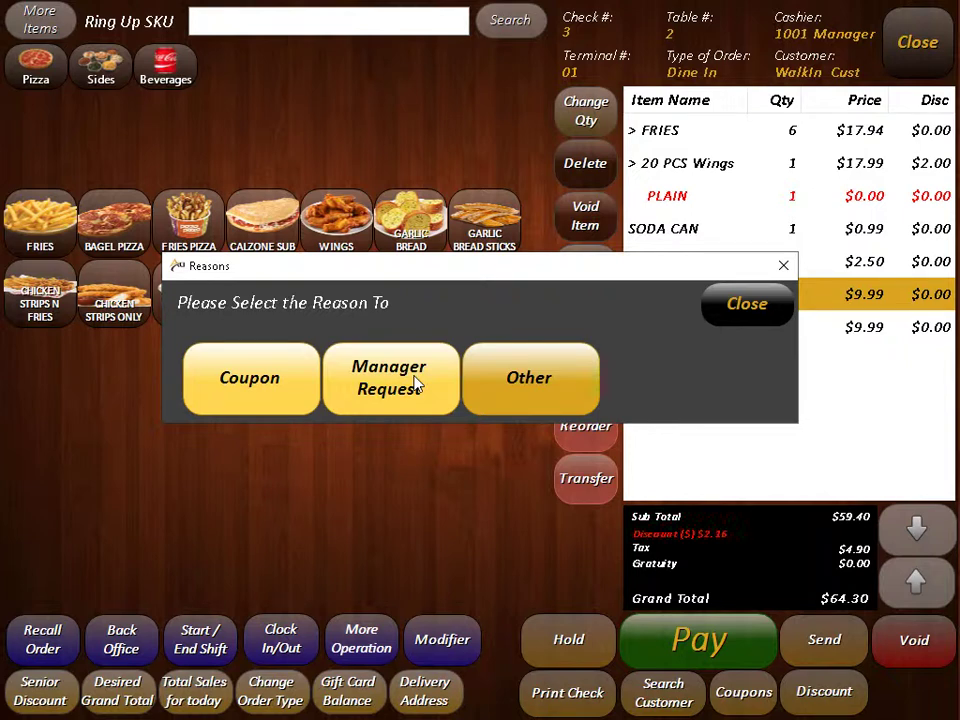
pyautogui.click(418, 385)
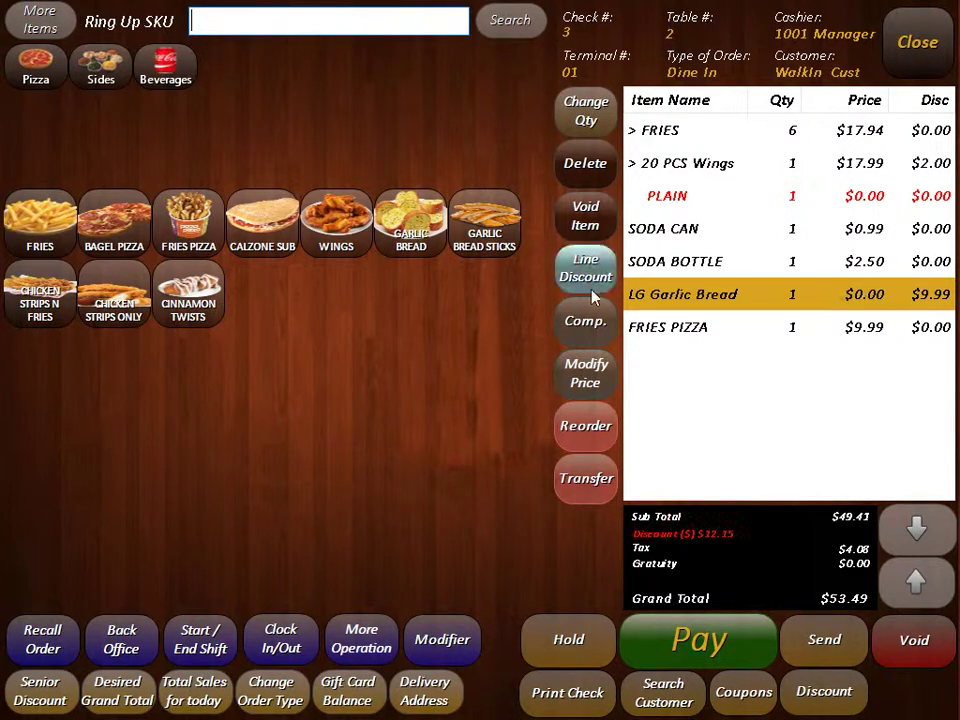
pyautogui.click(652, 324)
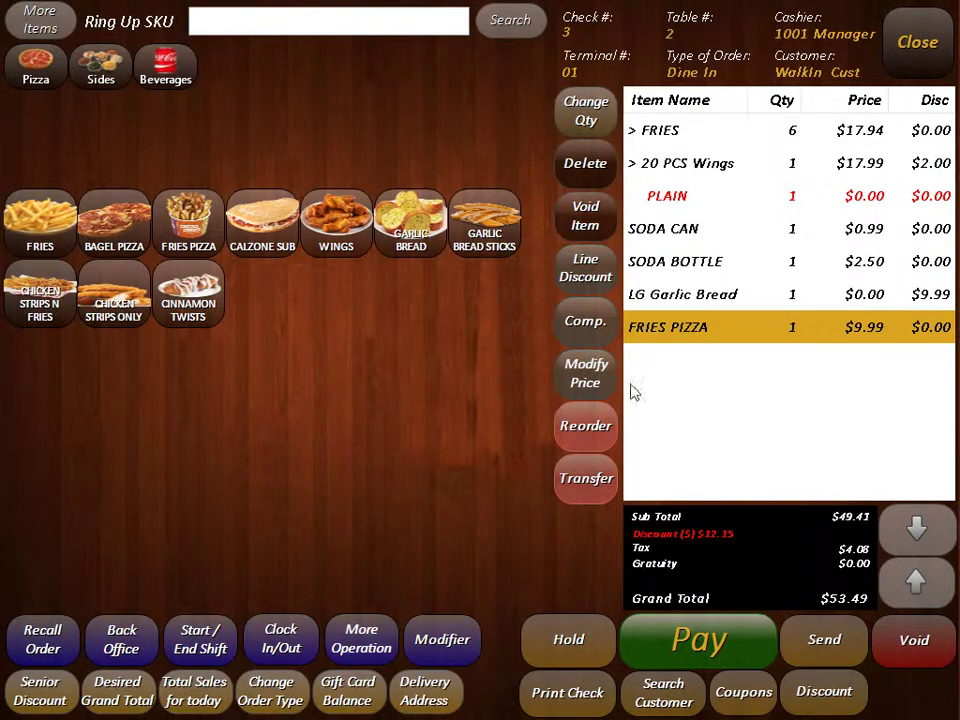
# Step: Change the FRIES PIZZA price to $8.99 with reason 'Testing', making the total $52.40
pyautogui.click(589, 378)
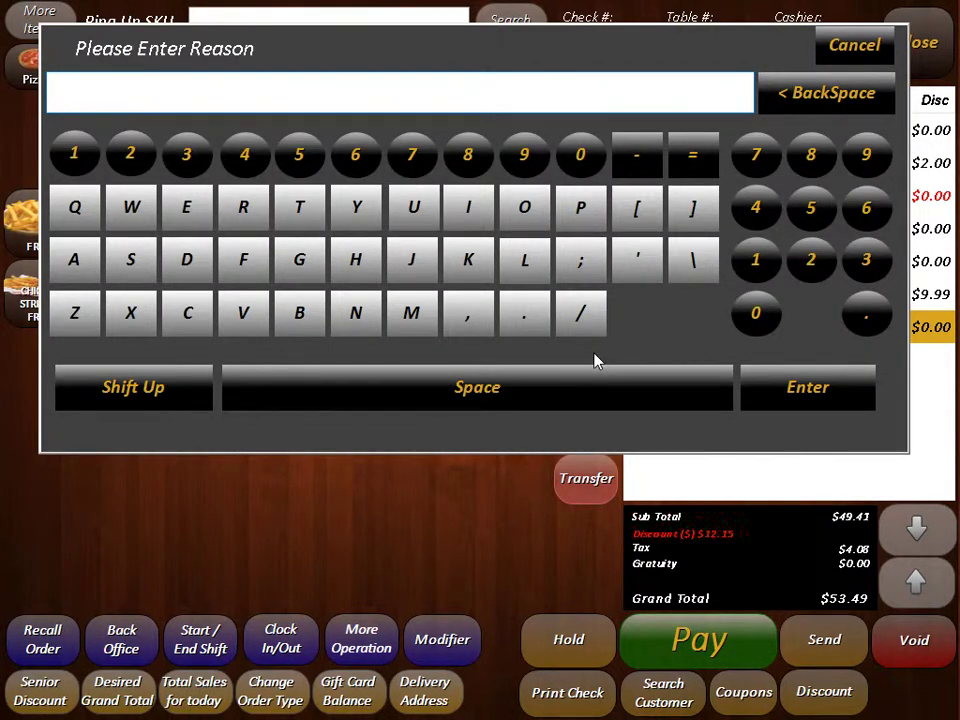
pyautogui.write('Testing')
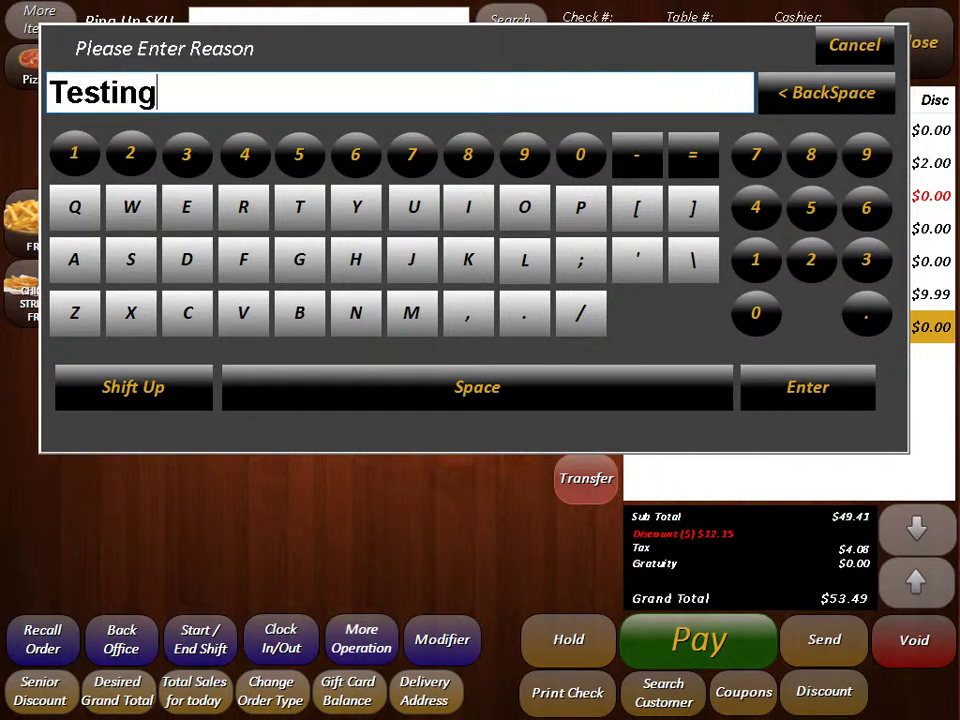
pyautogui.press('Return')
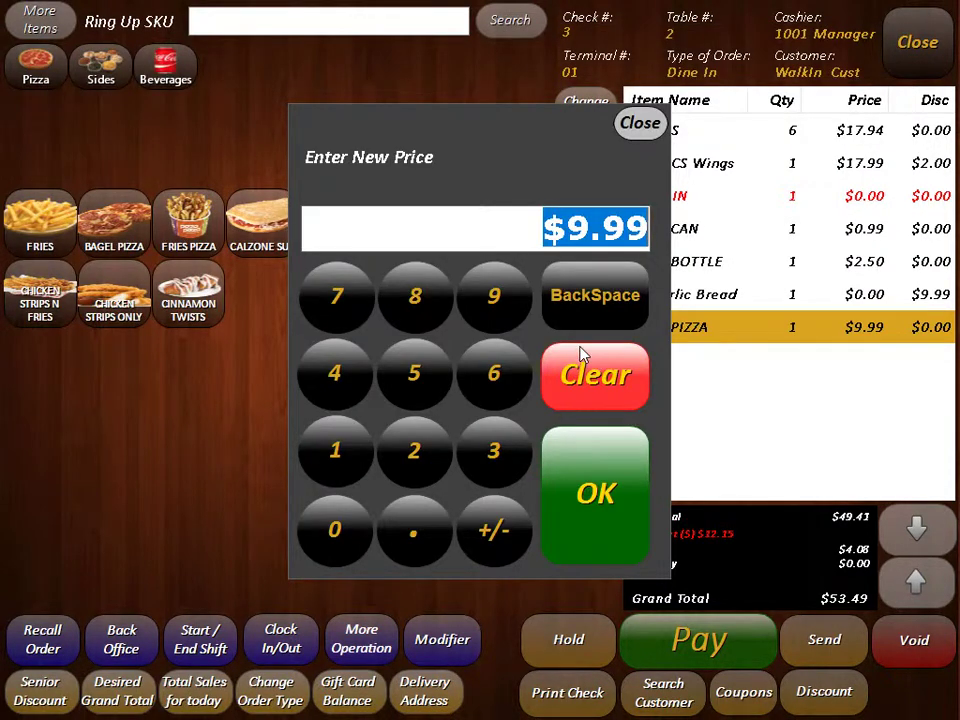
pyautogui.click(448, 300)
pyautogui.click(413, 530)
pyautogui.click(492, 318)
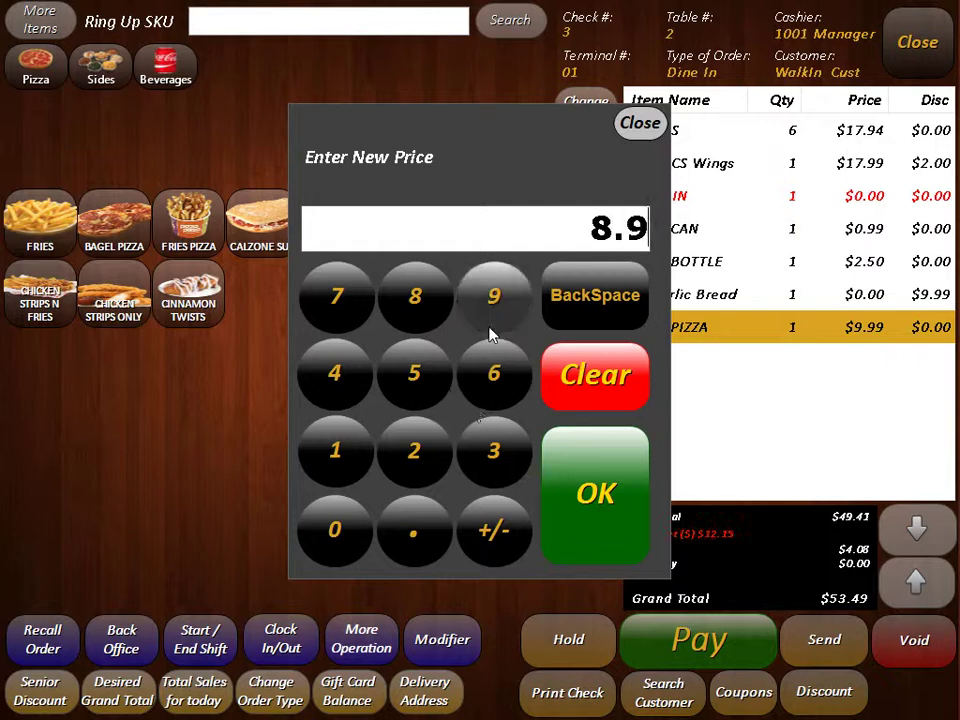
pyautogui.click(492, 318)
pyautogui.click(562, 458)
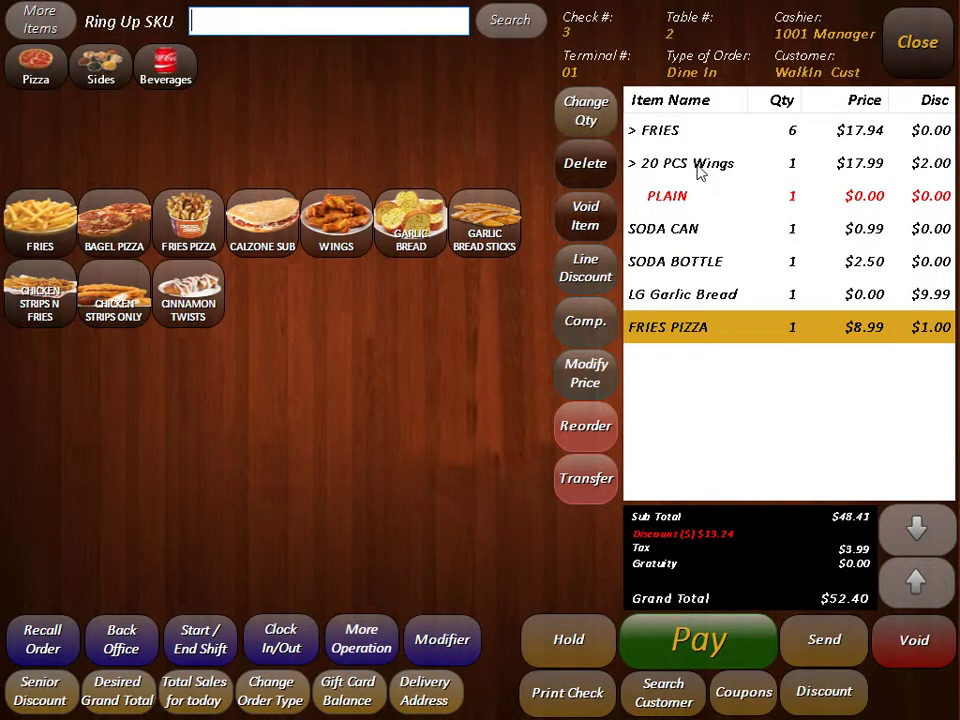
# Step: Reorder a second 20 PCS Wings with PLAIN at $19.99, raising the total to $73.88
pyautogui.click(697, 172)
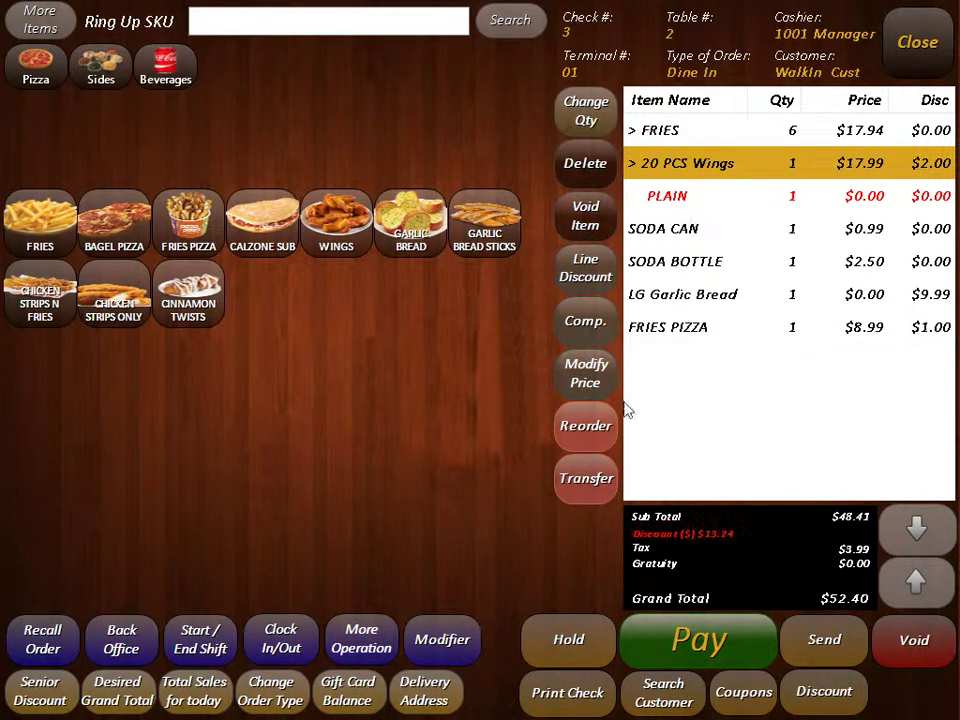
pyautogui.click(605, 428)
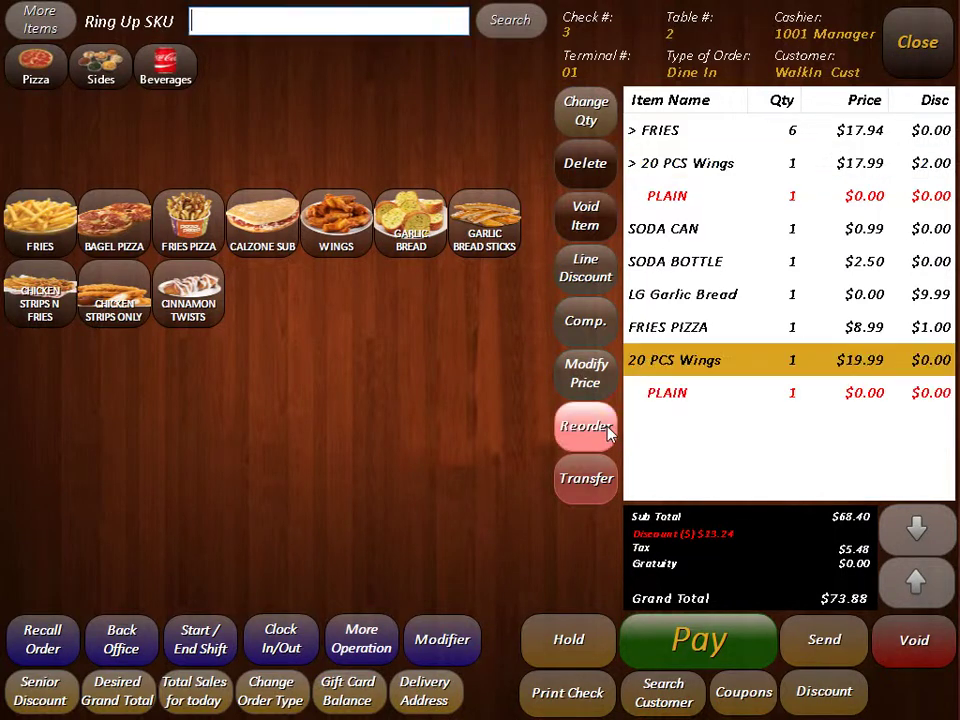
pyautogui.click(745, 397)
pyautogui.click(727, 362)
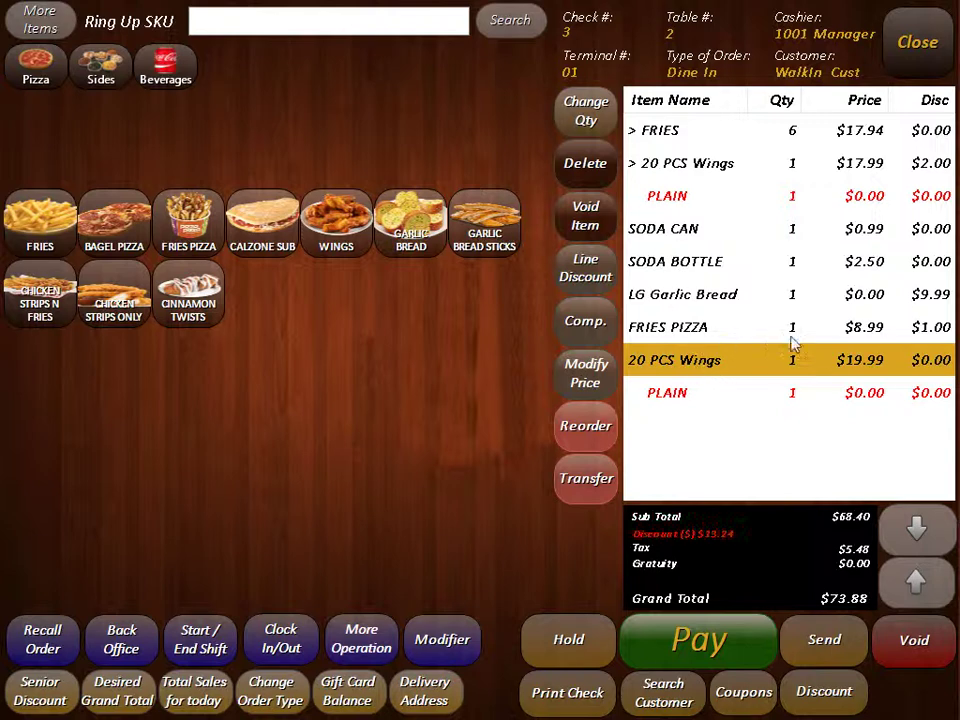
# Step: Transfer the second 20 PCS Wings to table 3, combining guests into check 4 ($21.47)
pyautogui.click(586, 479)
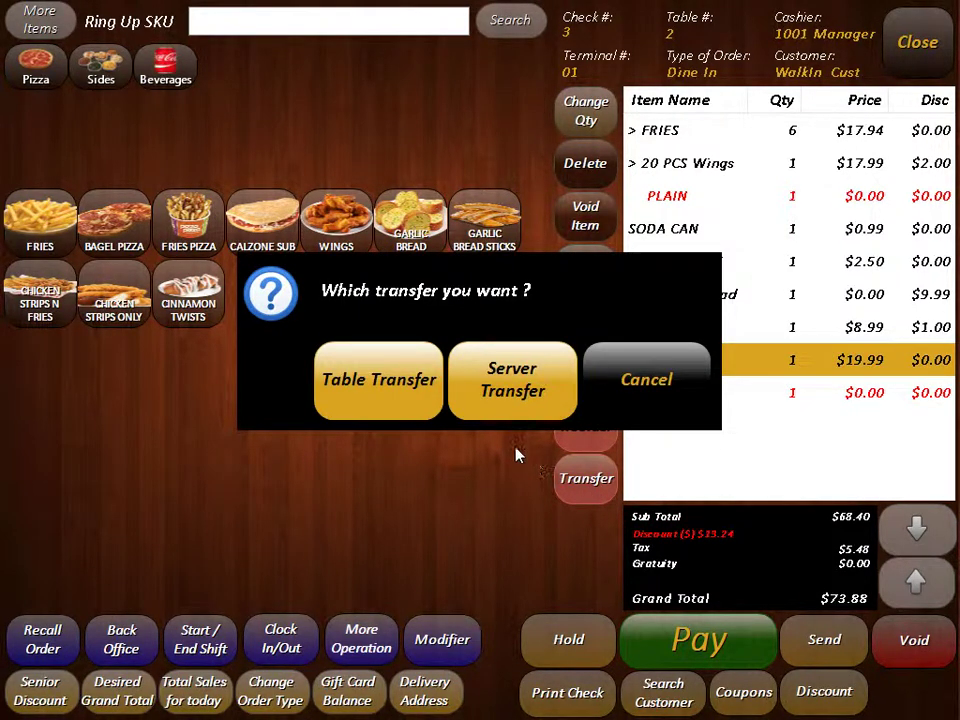
pyautogui.click(381, 381)
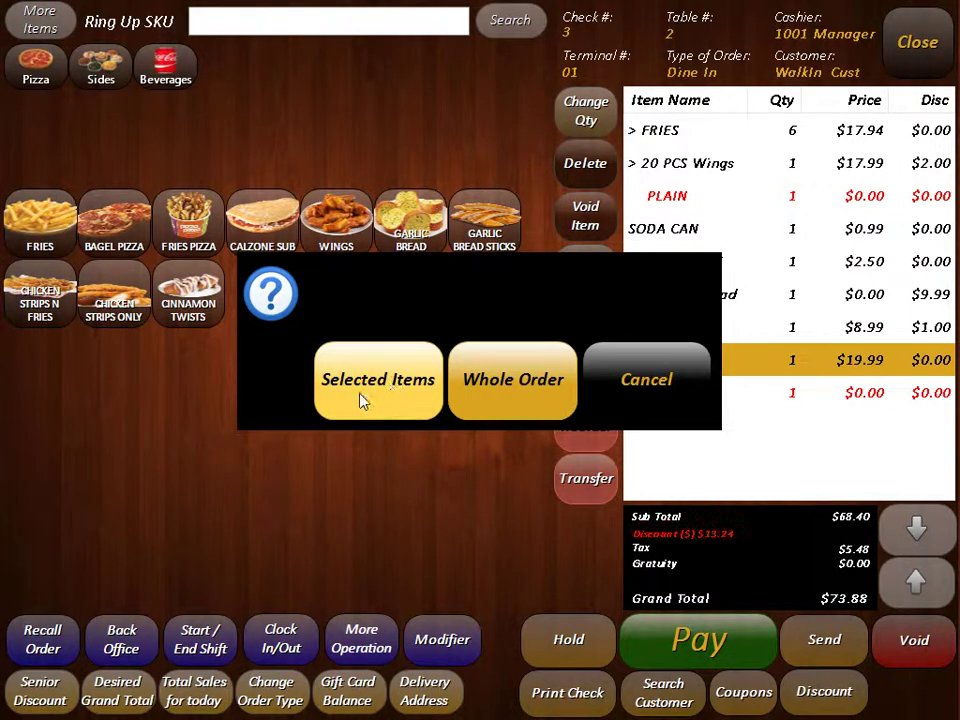
pyautogui.click(387, 395)
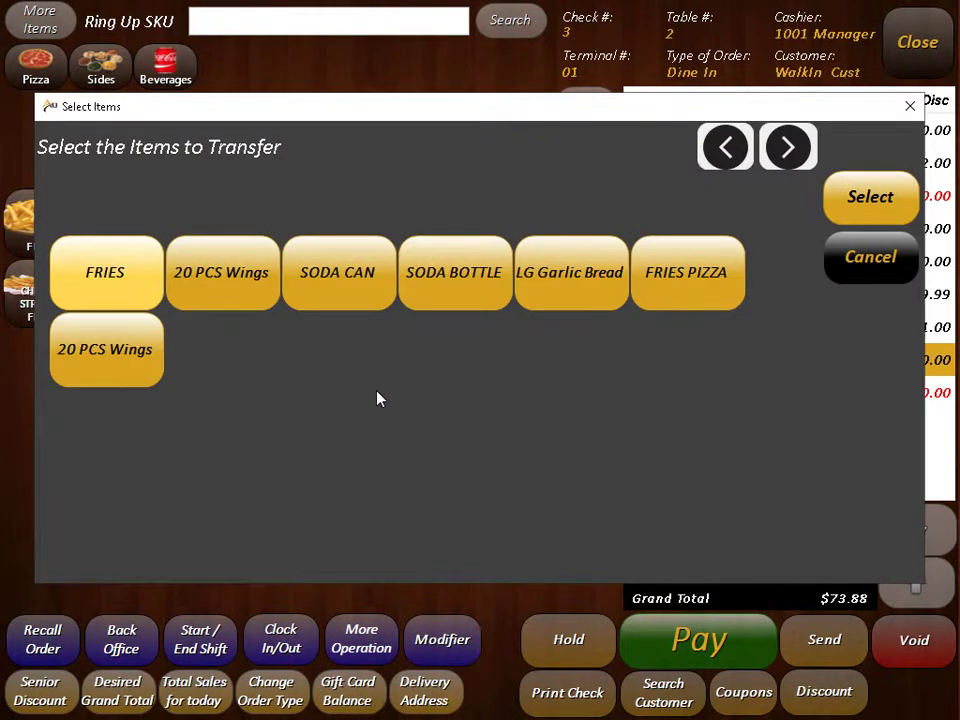
pyautogui.click(105, 364)
pyautogui.click(872, 200)
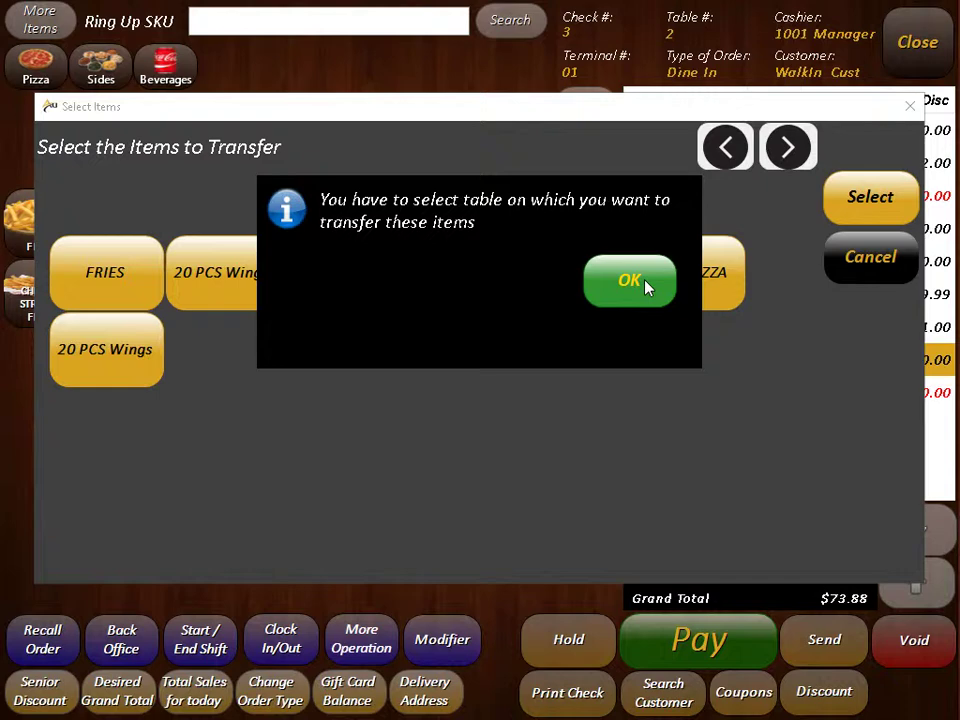
pyautogui.click(645, 285)
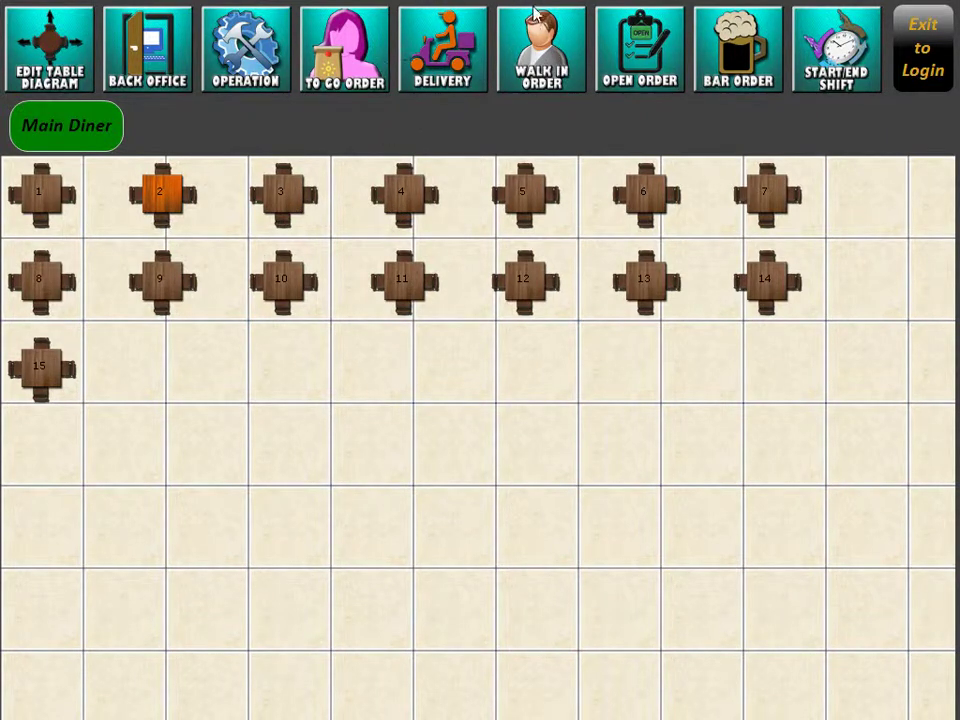
pyautogui.click(300, 215)
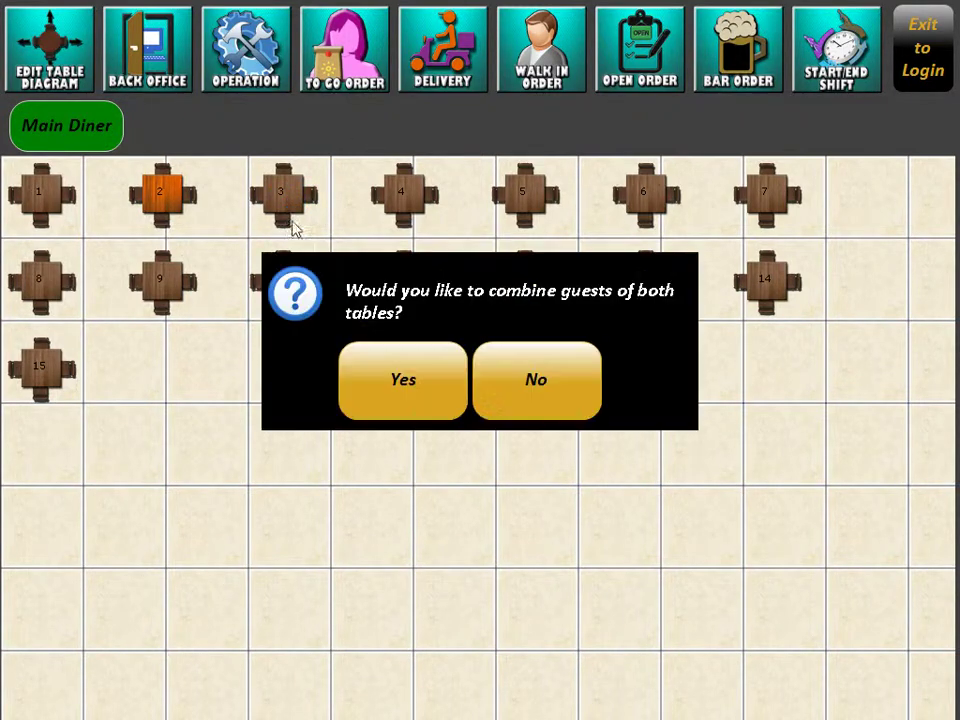
pyautogui.click(443, 407)
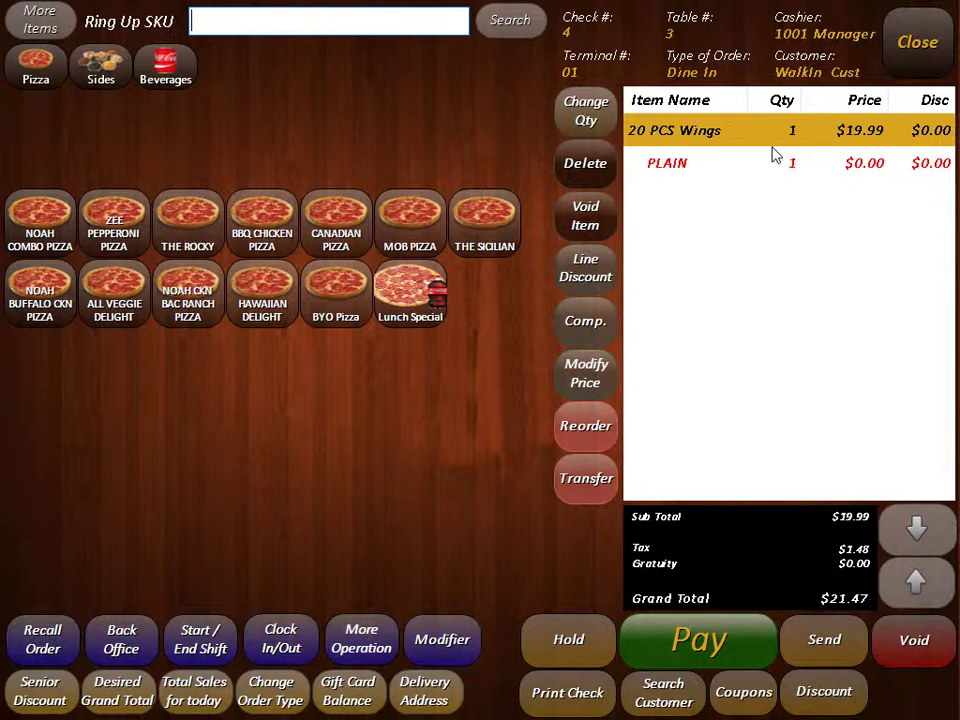
# Step: Reopen table 2, dismiss the cannot-recall warning, and send check 3, opening walk-in check 5
pyautogui.click(822, 638)
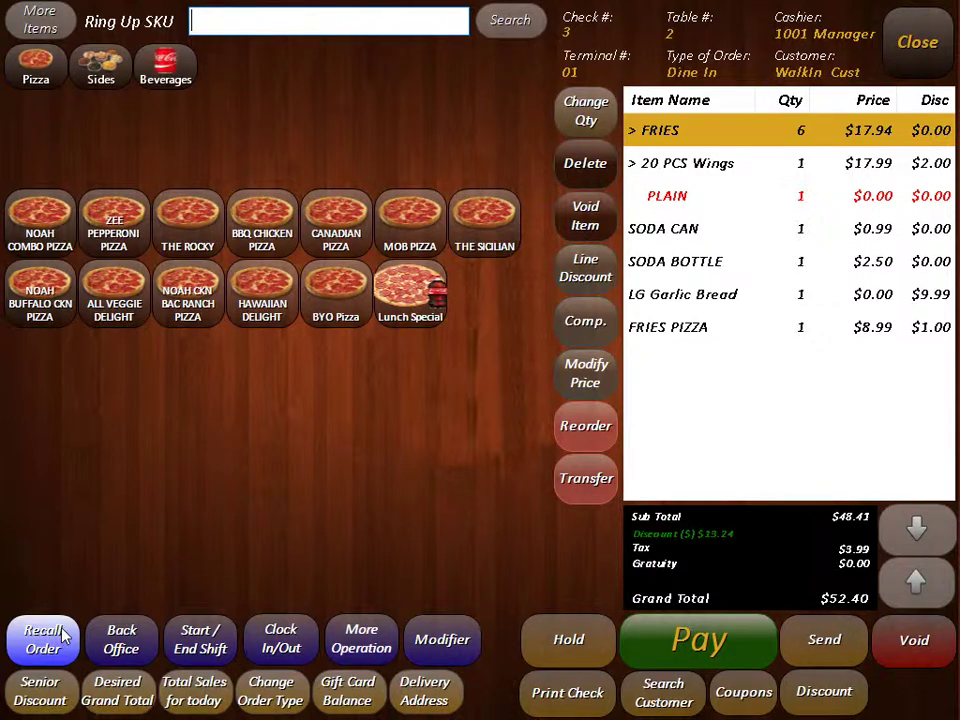
pyautogui.click(62, 637)
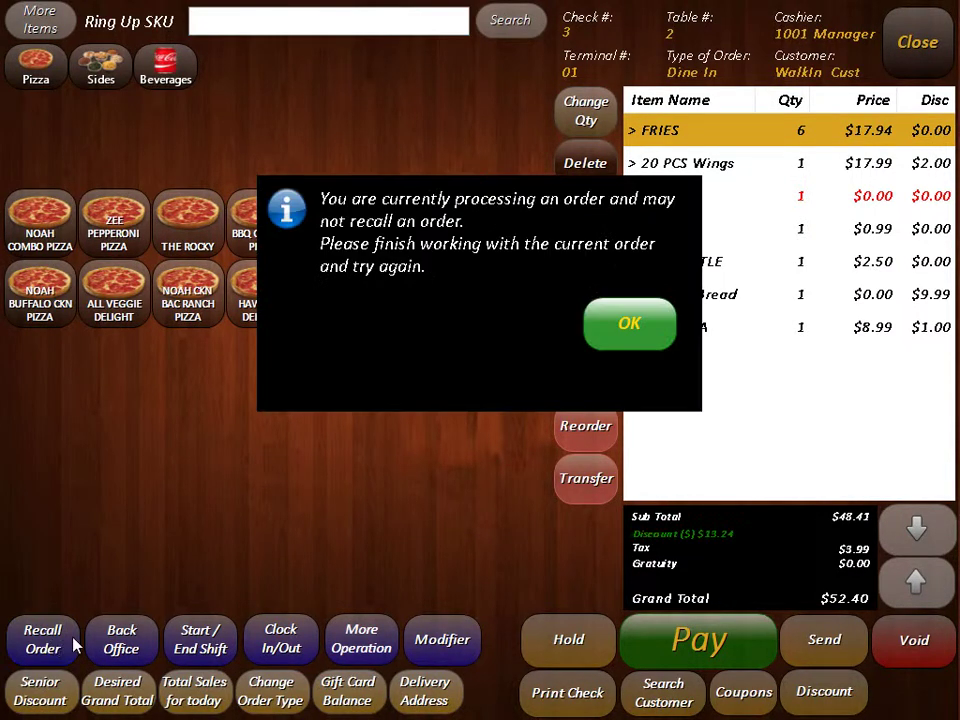
pyautogui.click(630, 330)
pyautogui.click(820, 636)
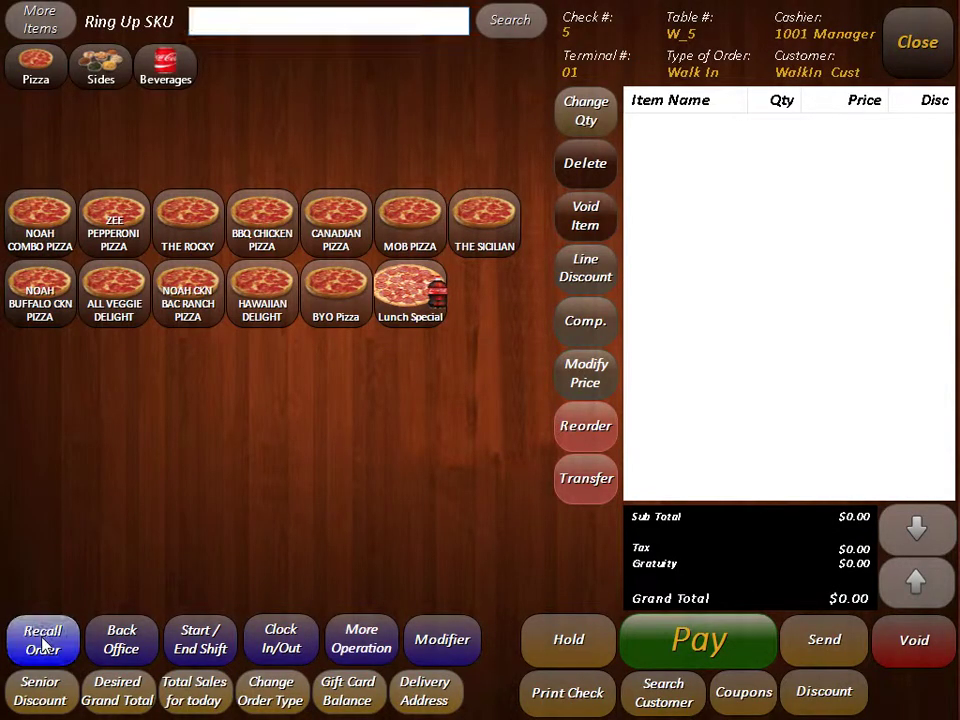
pyautogui.click(43, 641)
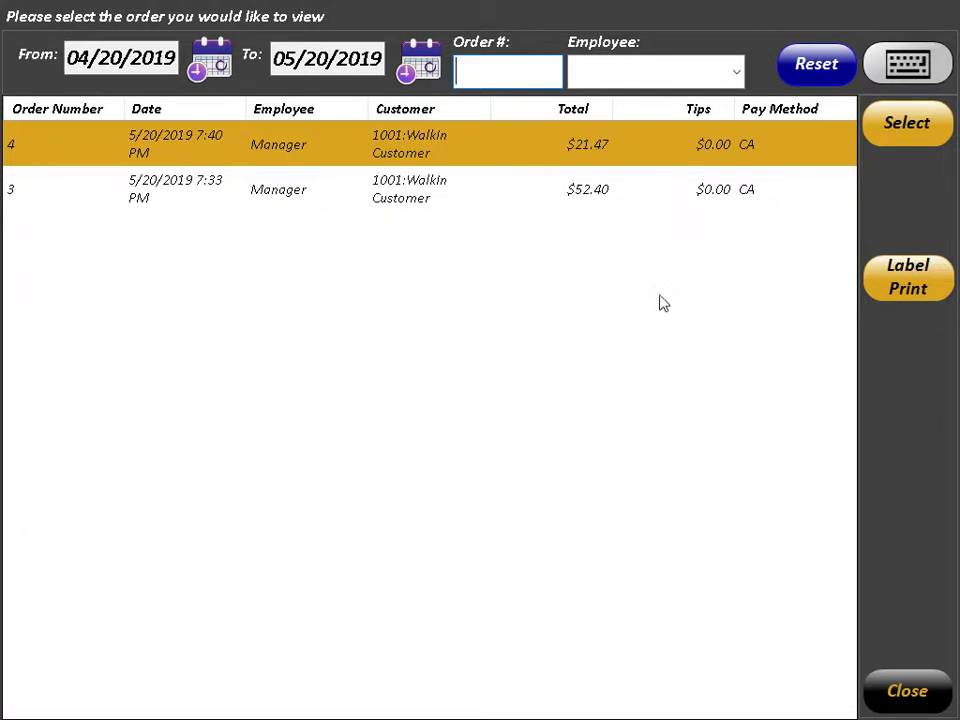
pyautogui.click(912, 690)
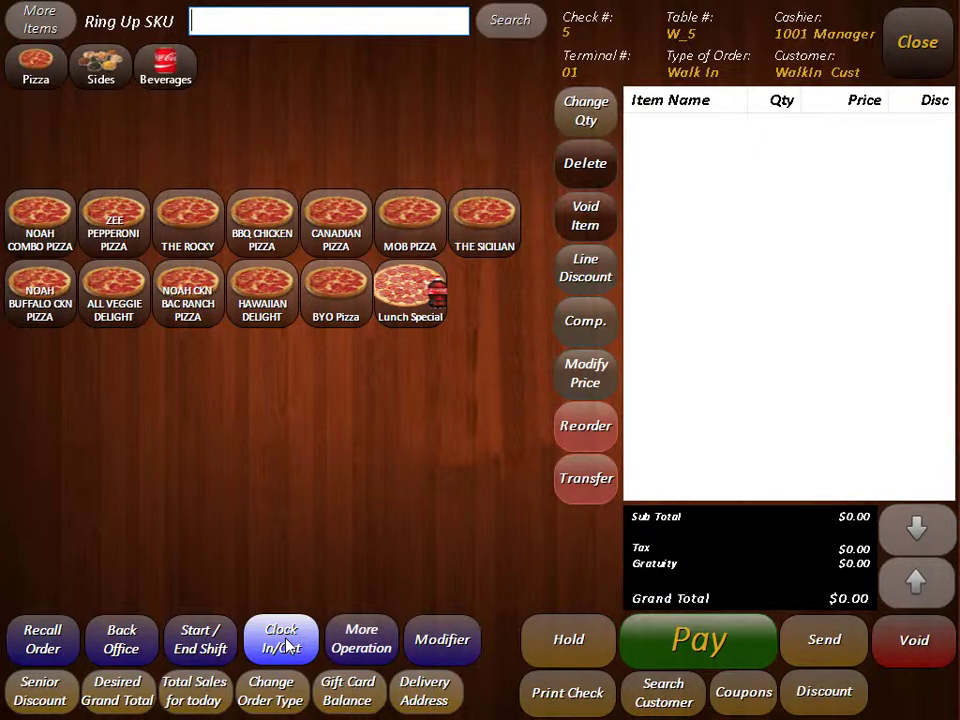
pyautogui.click(287, 644)
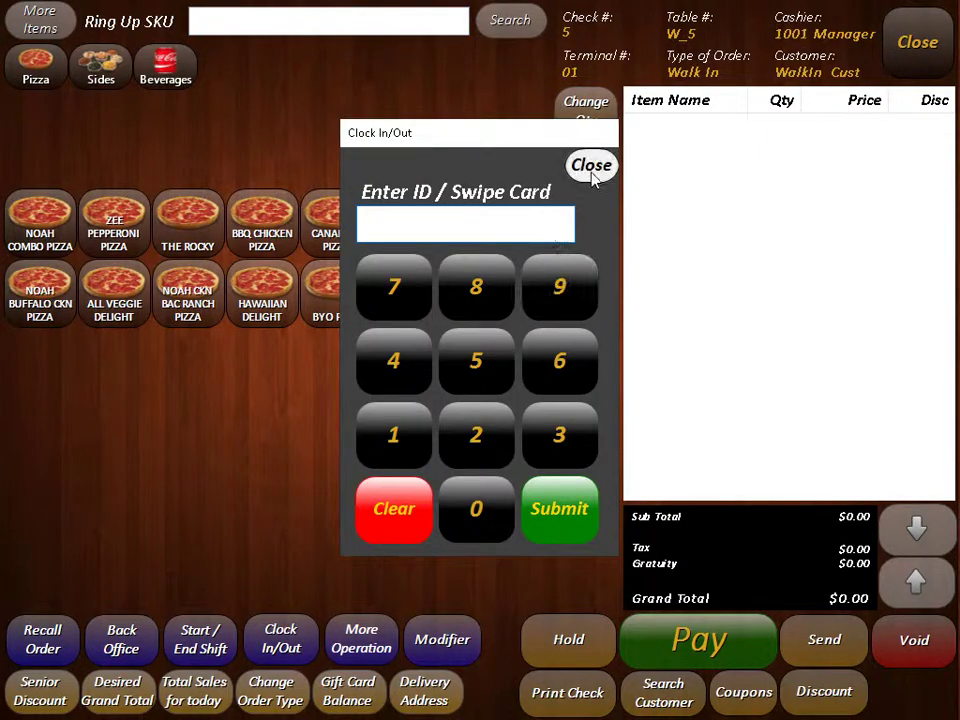
pyautogui.click(486, 514)
pyautogui.click(396, 430)
pyautogui.click(396, 430)
pyautogui.click(482, 512)
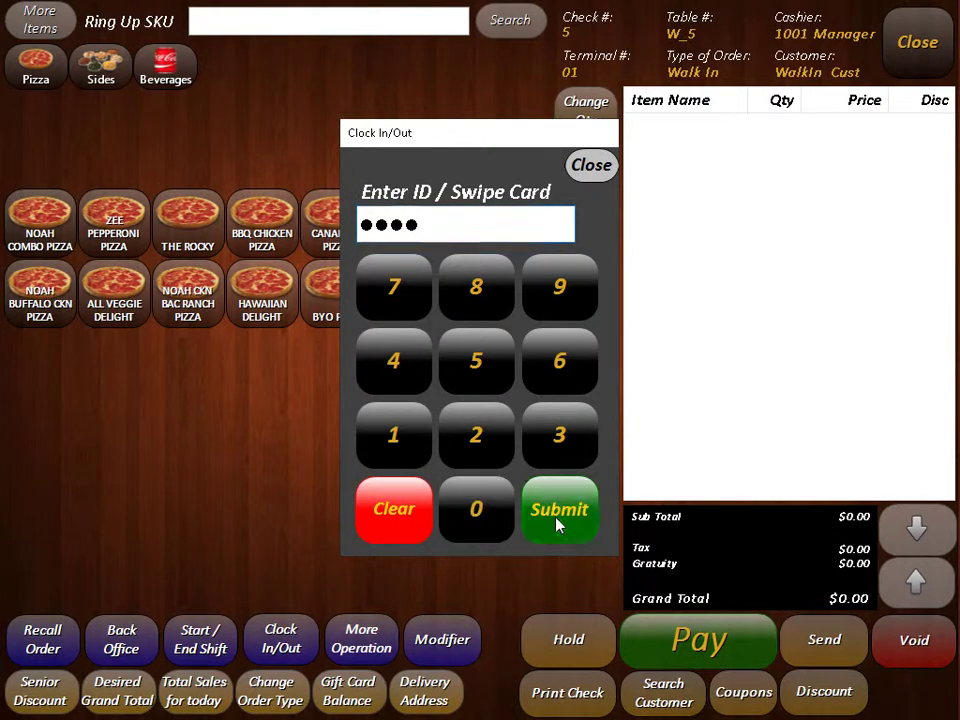
pyautogui.click(558, 524)
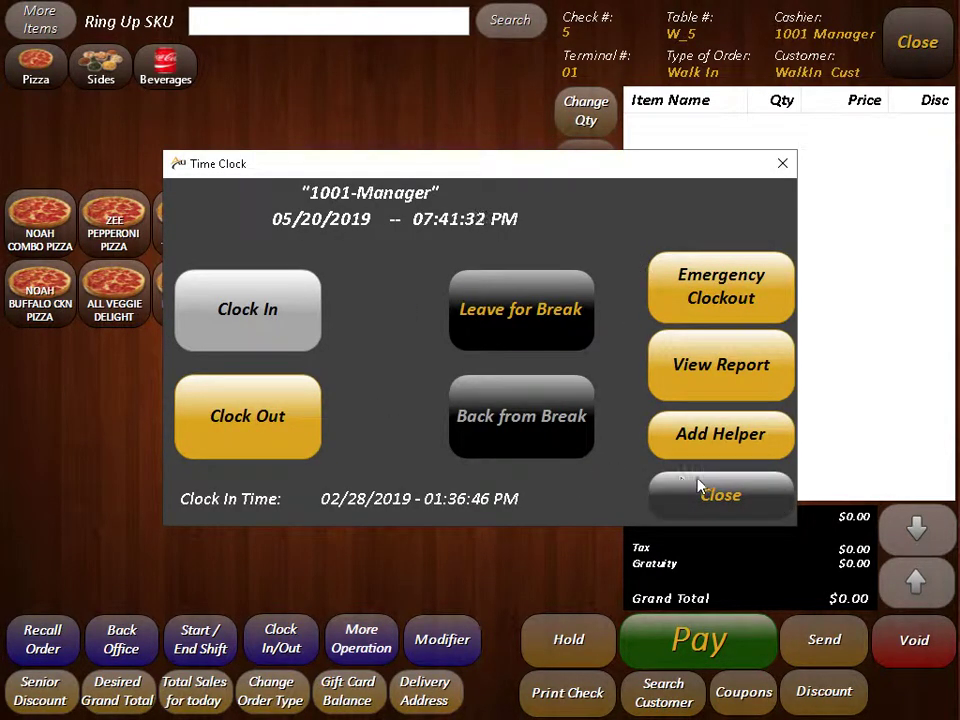
pyautogui.click(660, 492)
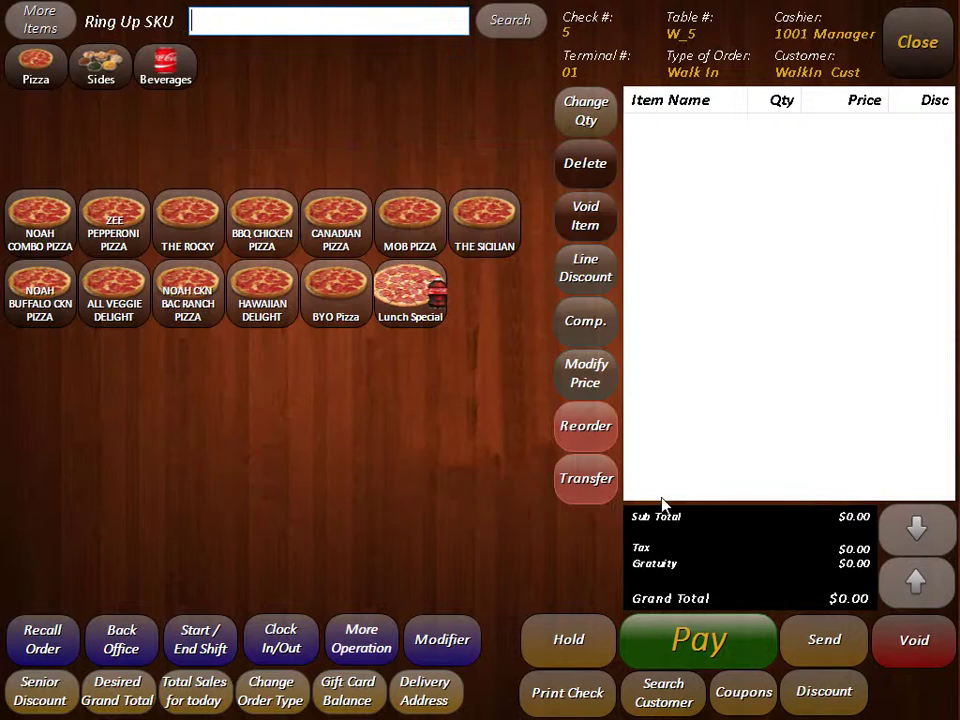
# Step: Add two Soda Cans, a Soda Bottle, a Water Bottle and two Red Bulls, totalling $11.89
pyautogui.click(381, 637)
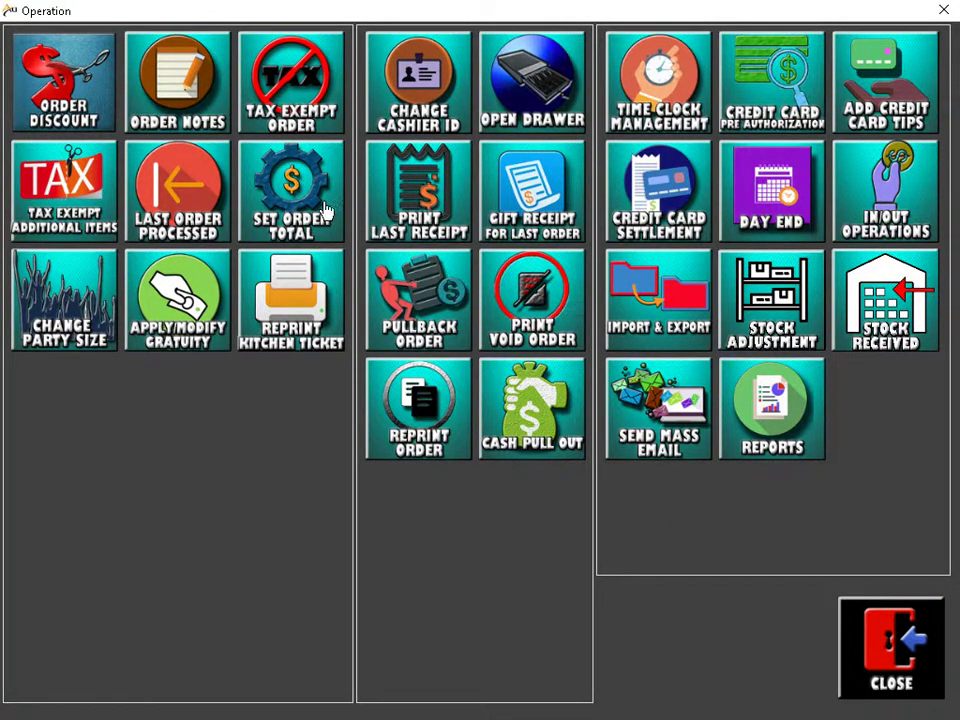
pyautogui.click(891, 641)
pyautogui.click(175, 218)
pyautogui.click(114, 220)
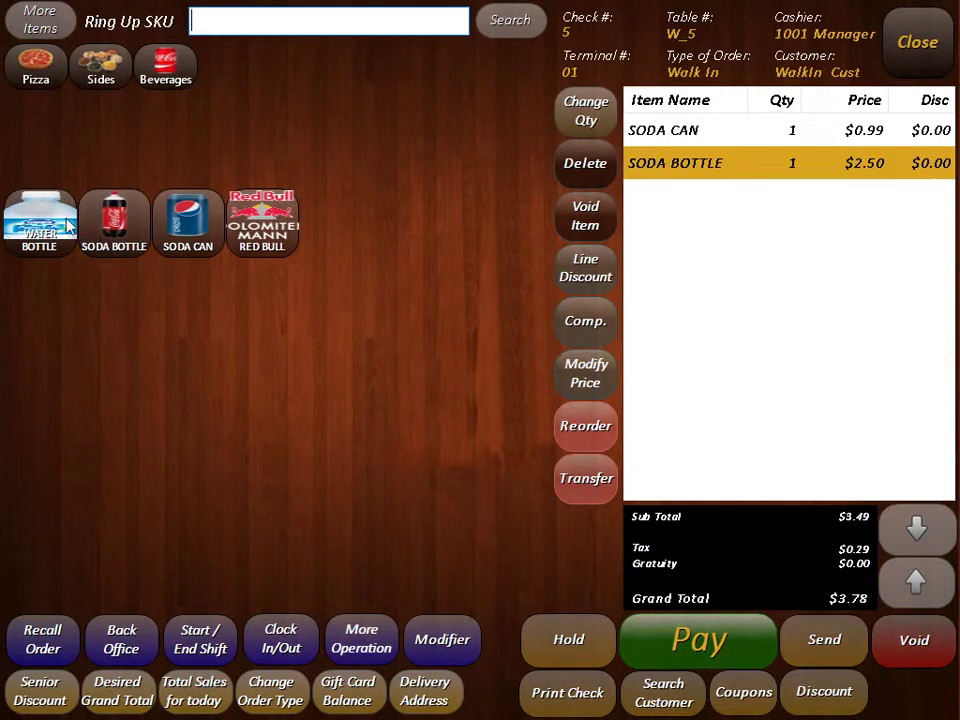
pyautogui.click(40, 220)
pyautogui.click(188, 220)
pyautogui.click(253, 225)
pyautogui.click(253, 228)
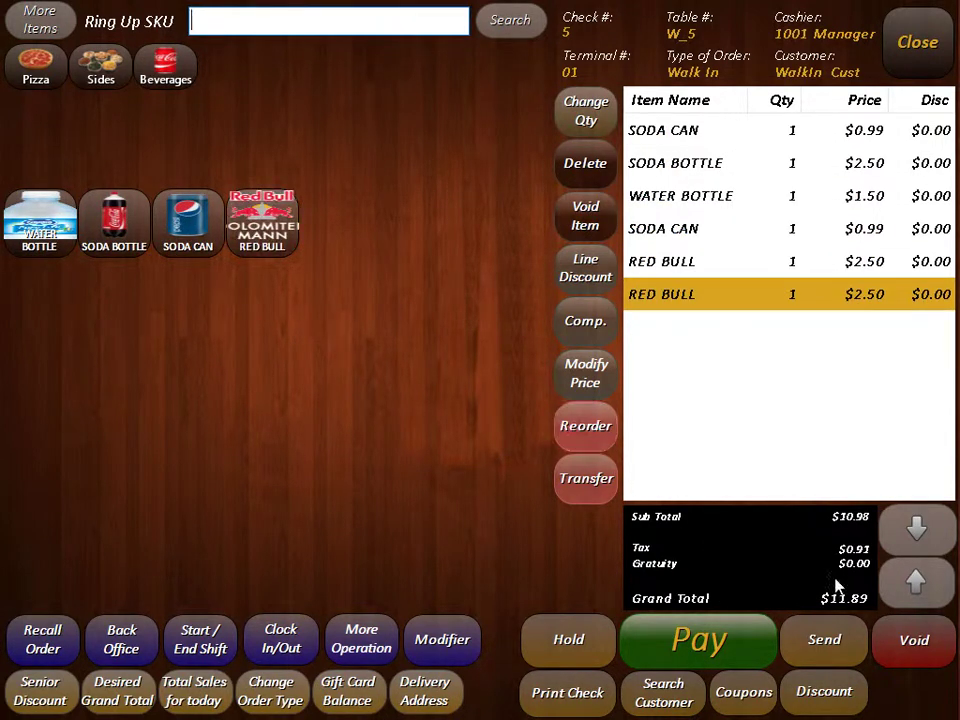
# Step: Apply a 10% discount to the whole of check 5, bringing the total to $10.70
pyautogui.click(362, 640)
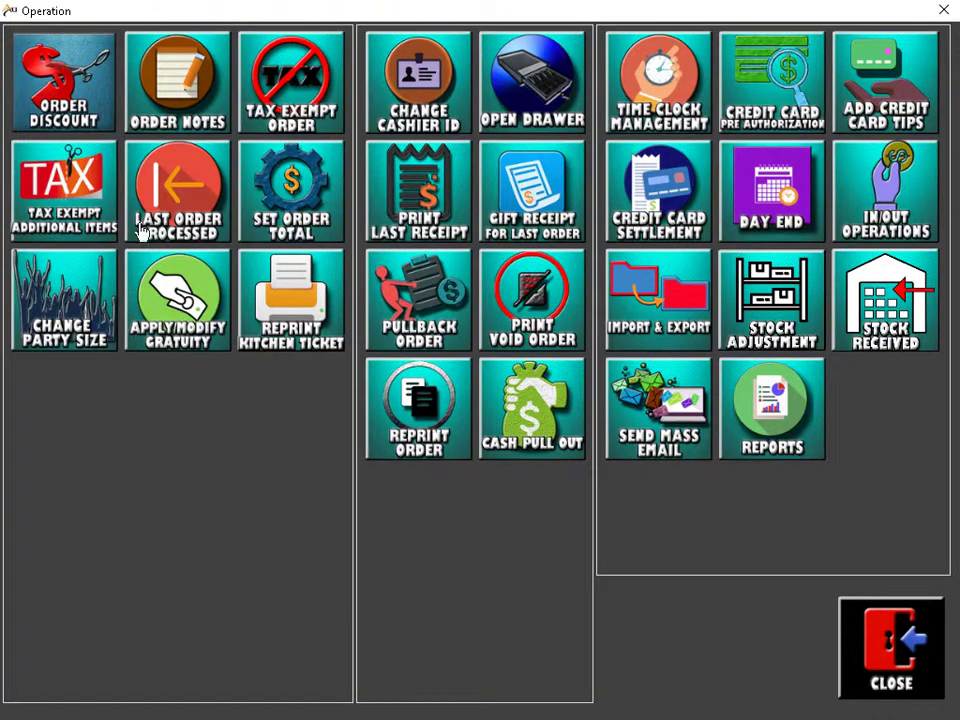
pyautogui.click(66, 86)
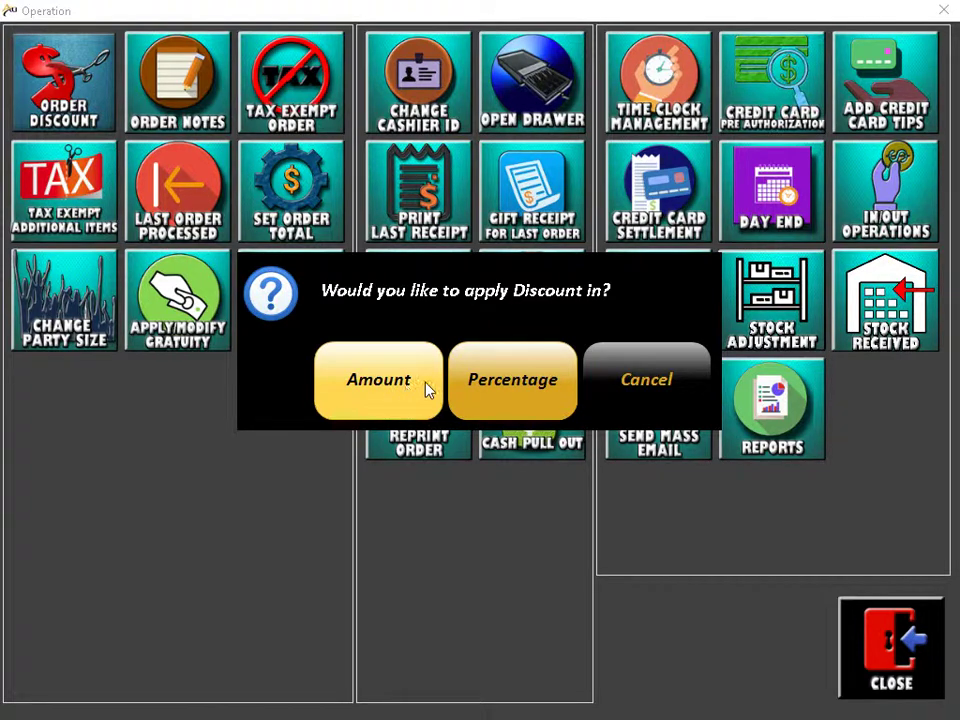
pyautogui.click(497, 389)
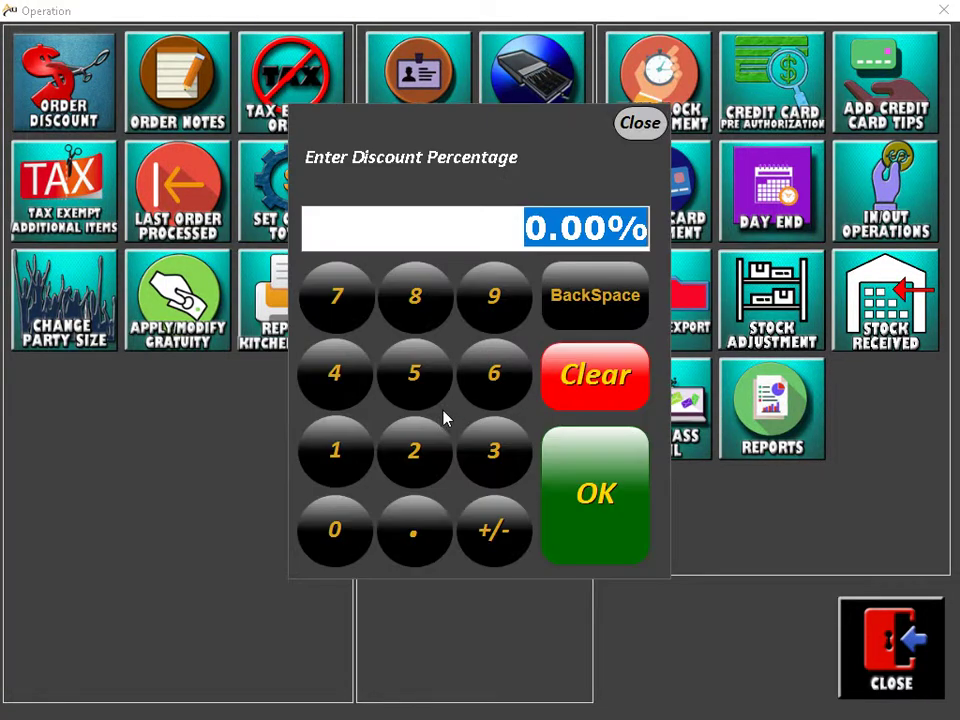
pyautogui.click(338, 448)
pyautogui.click(362, 553)
pyautogui.click(602, 495)
pyautogui.click(878, 640)
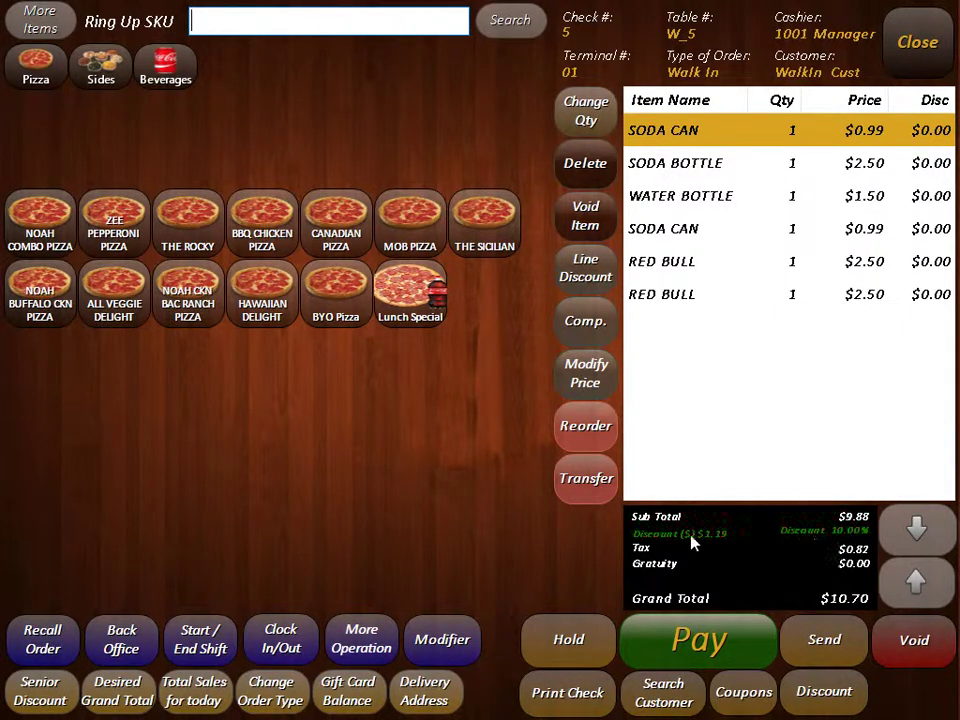
pyautogui.click(361, 640)
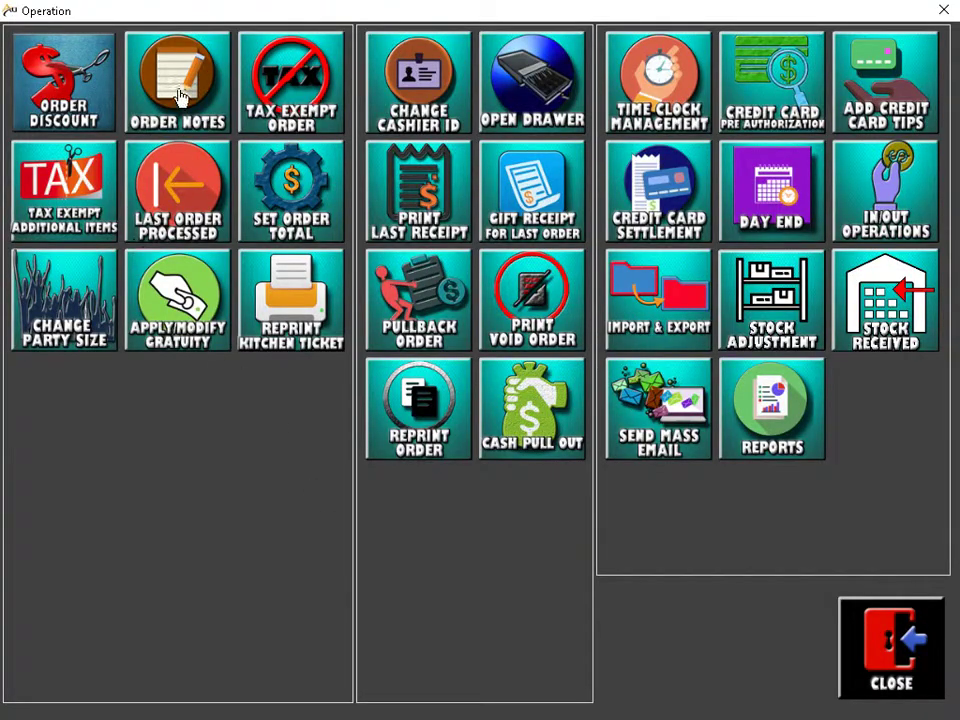
pyautogui.click(200, 93)
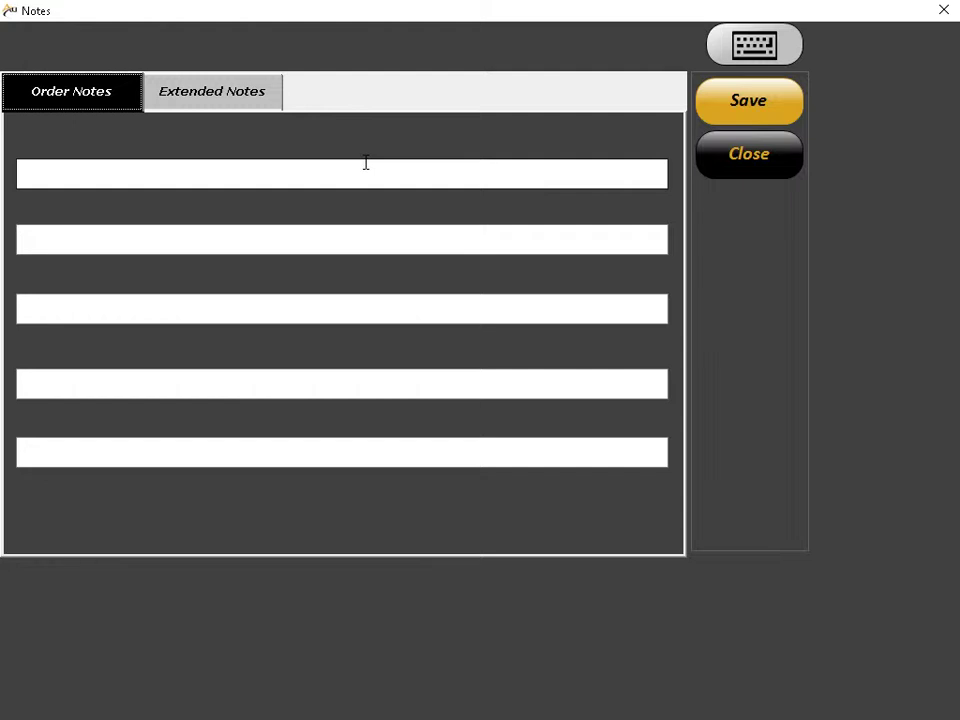
pyautogui.click(366, 168)
pyautogui.click(384, 231)
pyautogui.click(370, 181)
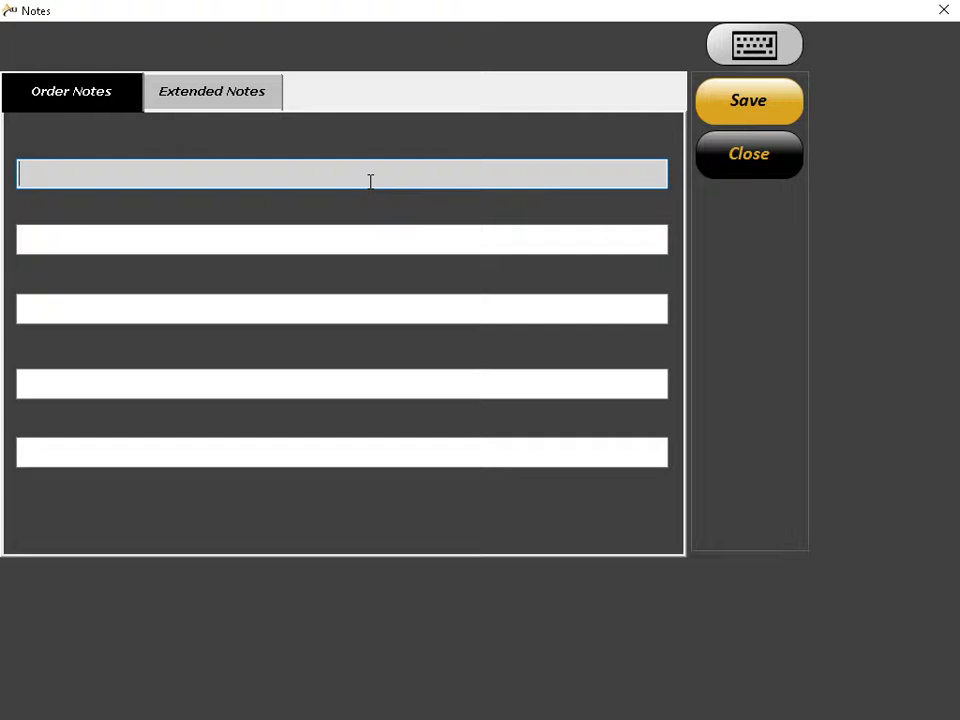
pyautogui.click(257, 90)
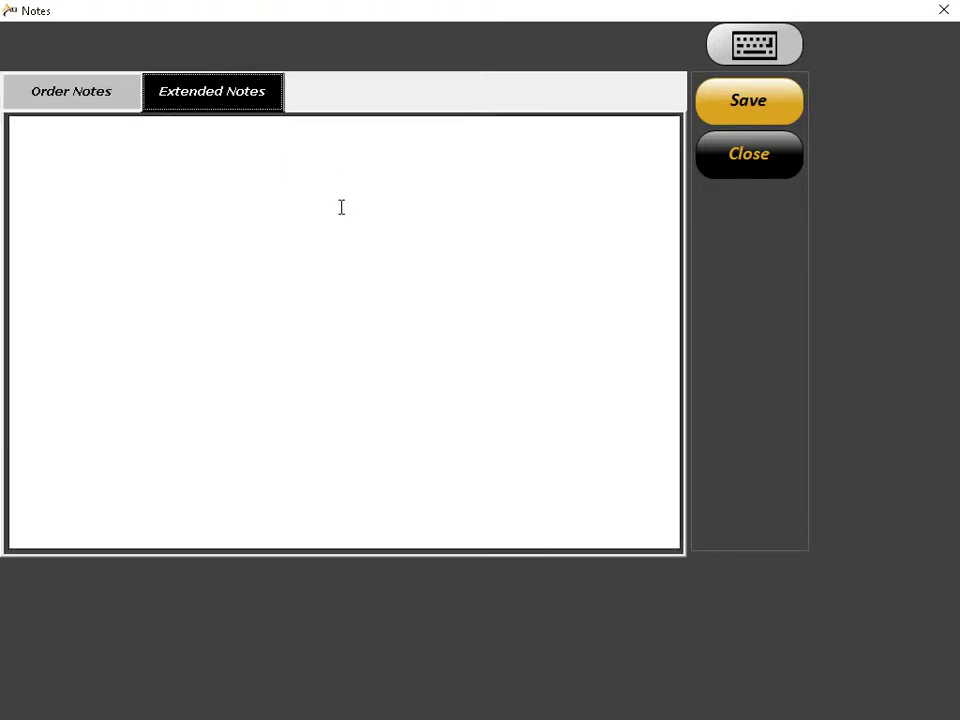
pyautogui.click(760, 166)
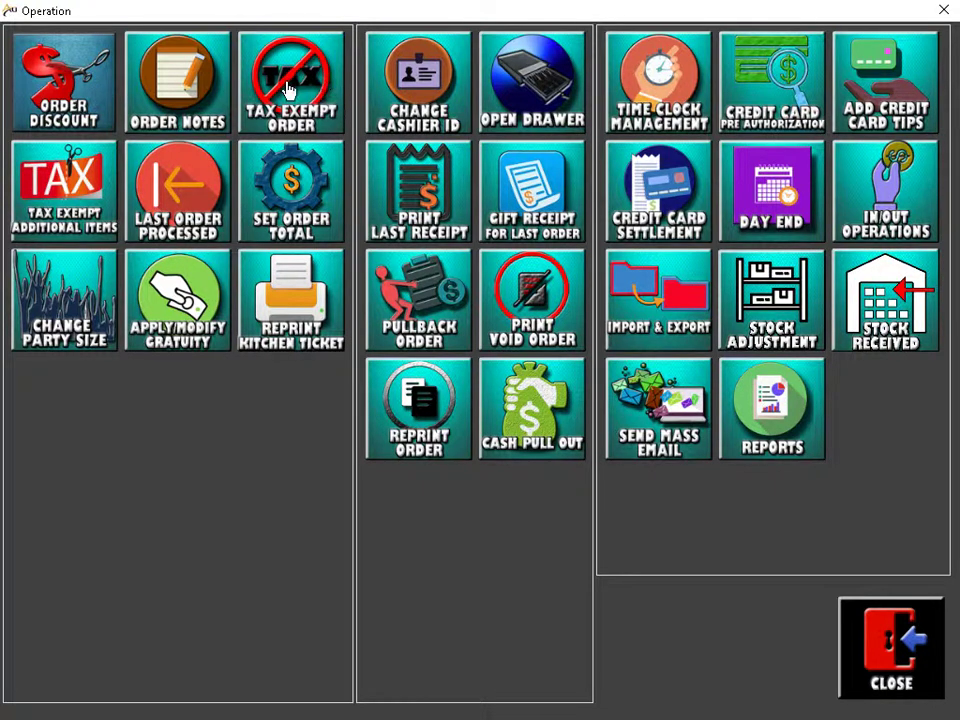
# Step: Exempt check 5 from Sales Tax, making tax $0.00 and the grand total $9.88
pyautogui.click(295, 100)
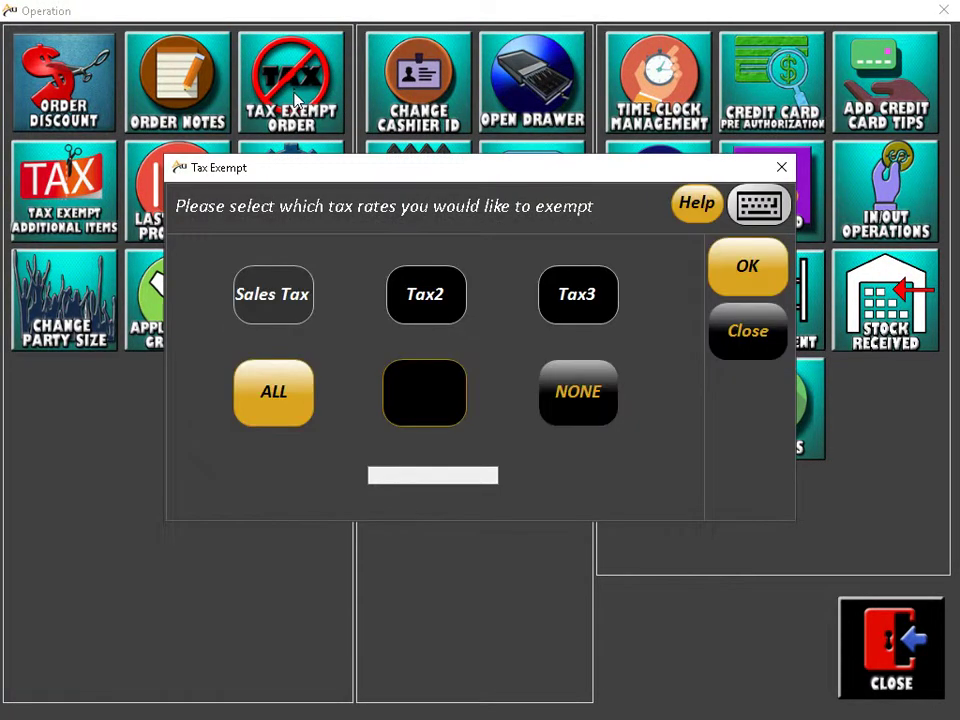
pyautogui.click(274, 311)
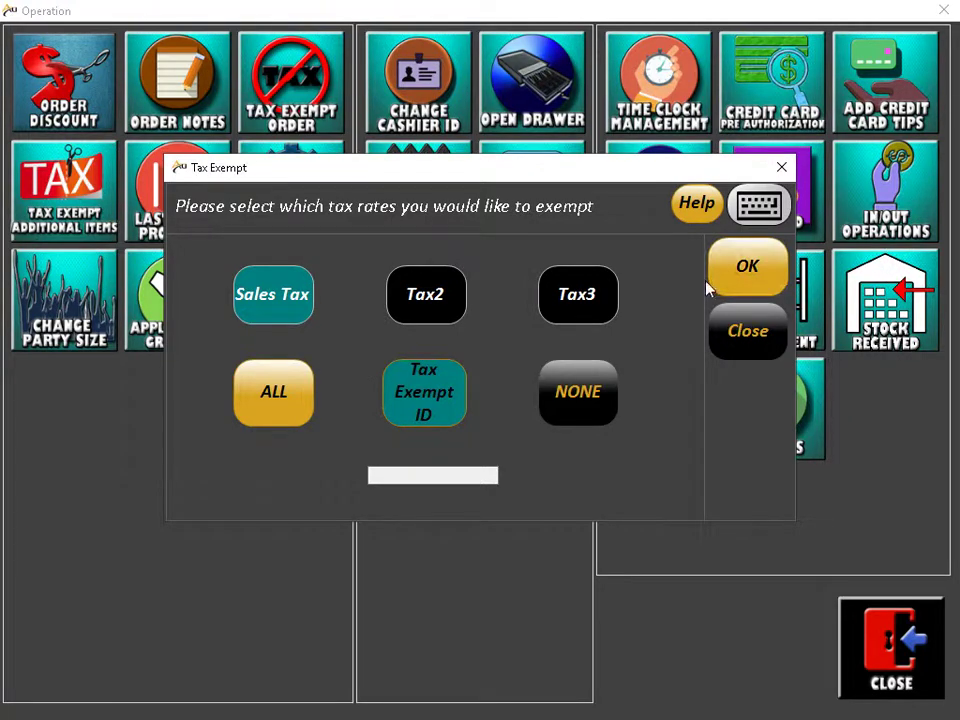
pyautogui.click(746, 270)
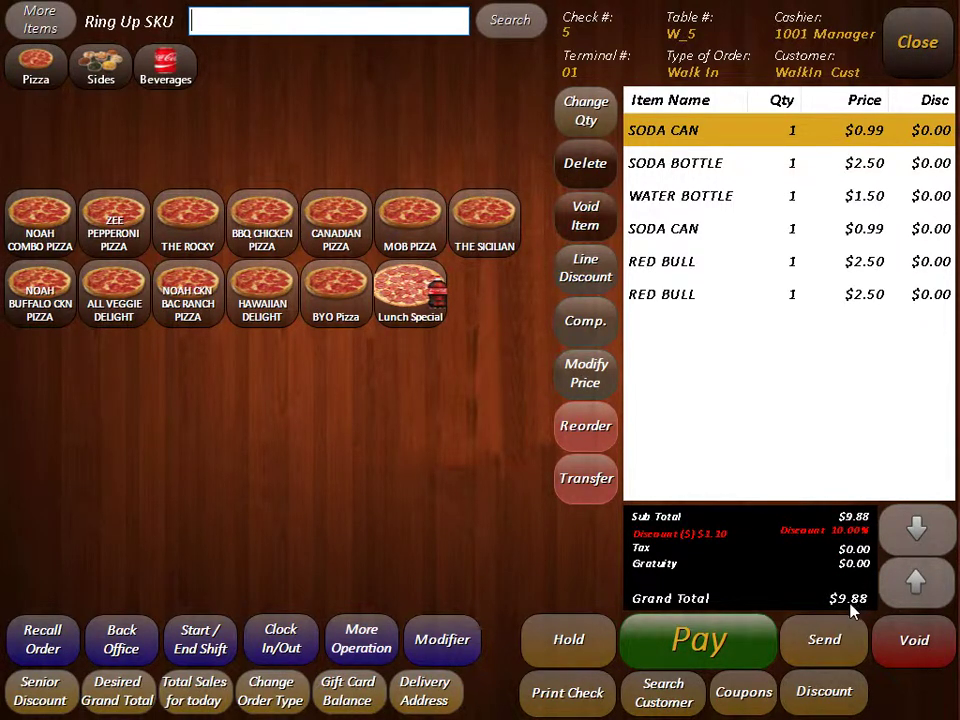
pyautogui.click(361, 638)
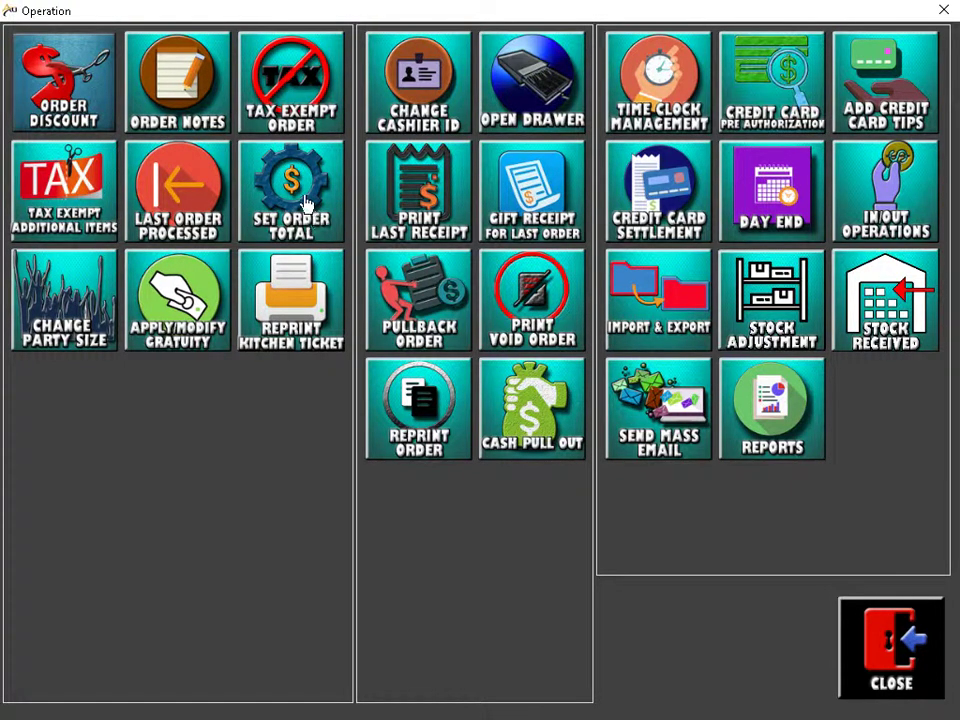
# Step: Fix walk-in check 5's order total at 14.00 so the grand total reads $14.00
pyautogui.click(308, 203)
pyautogui.click(336, 450)
pyautogui.click(336, 374)
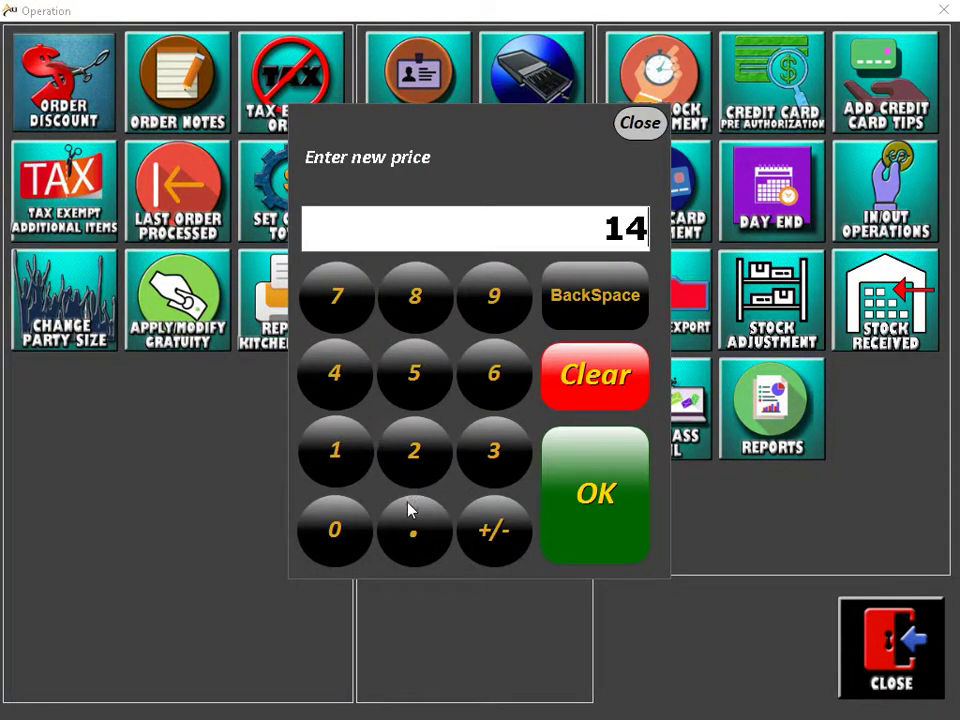
pyautogui.click(413, 527)
pyautogui.click(335, 532)
pyautogui.click(335, 532)
pyautogui.click(578, 508)
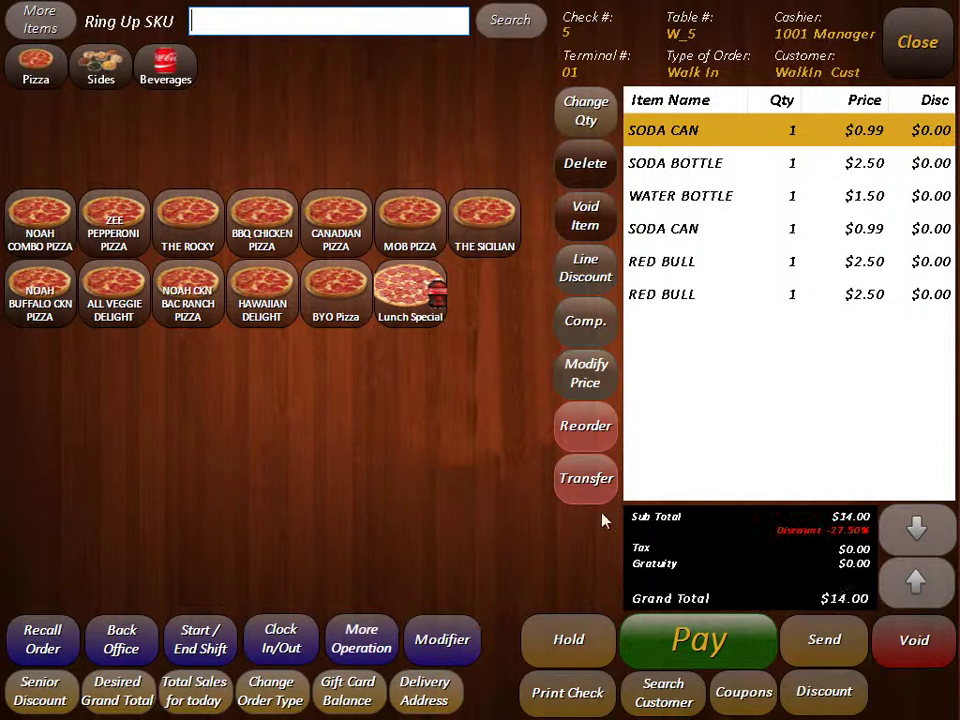
pyautogui.click(361, 639)
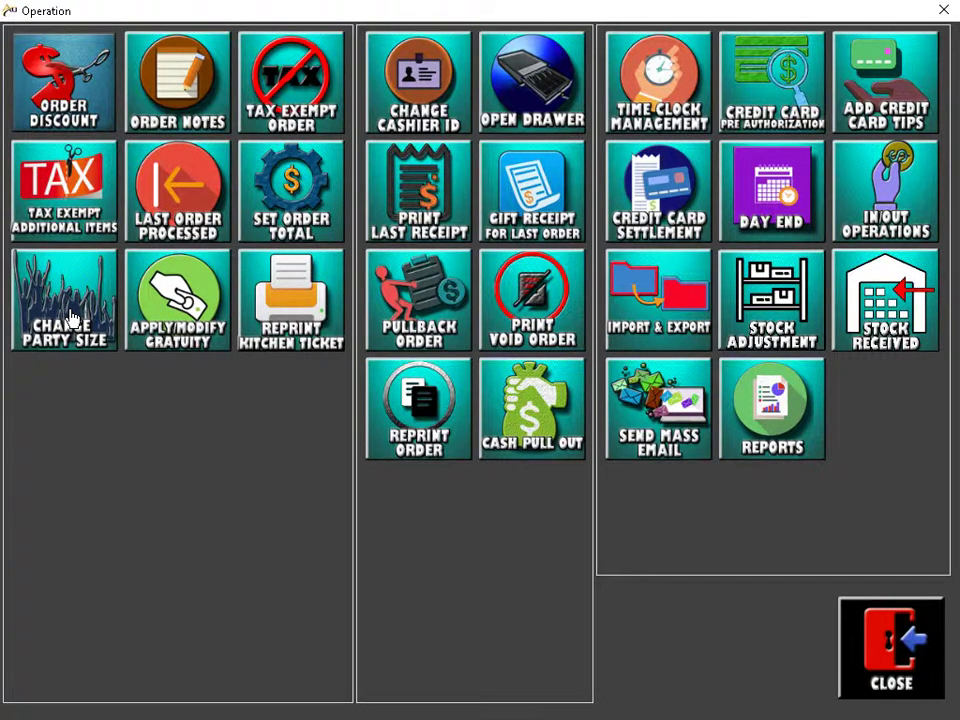
# Step: Change check 5's party size to 3
pyautogui.click(72, 318)
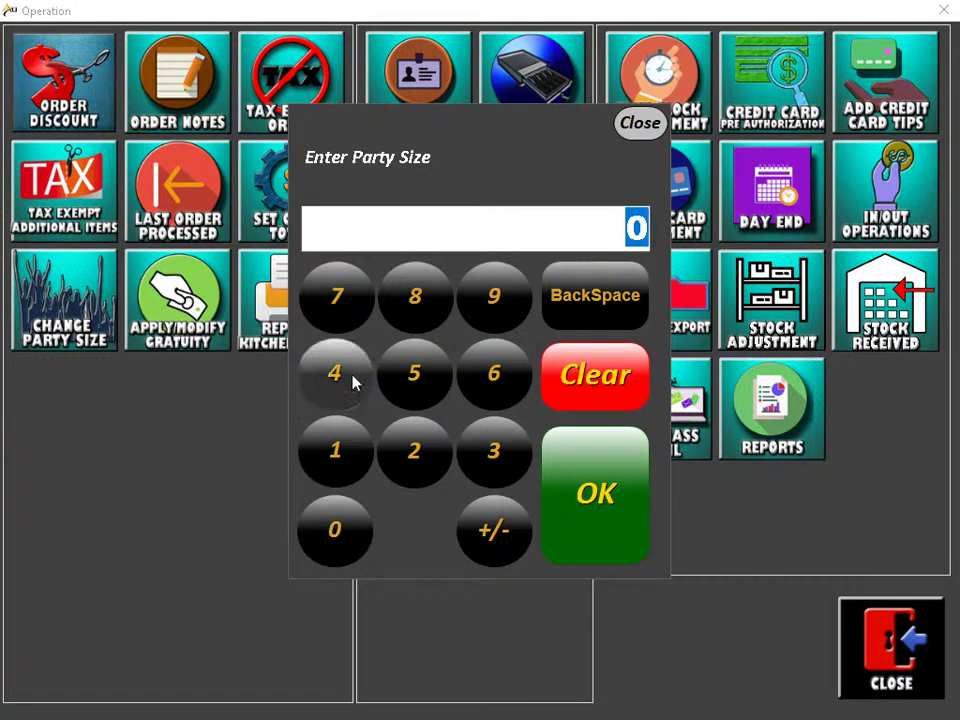
pyautogui.click(490, 456)
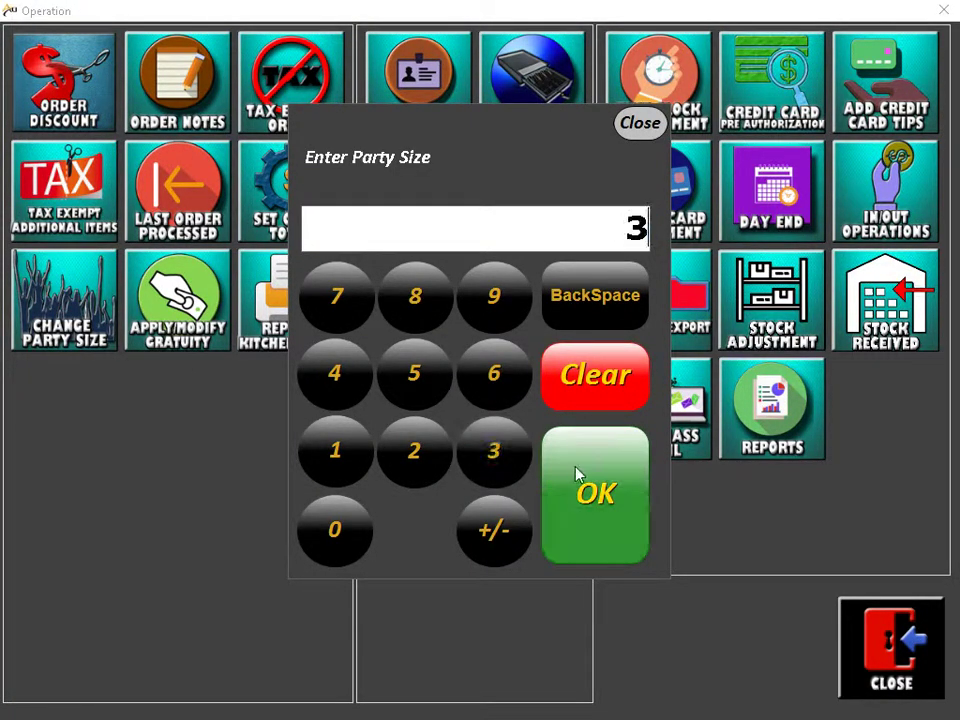
pyautogui.click(578, 476)
pyautogui.click(857, 675)
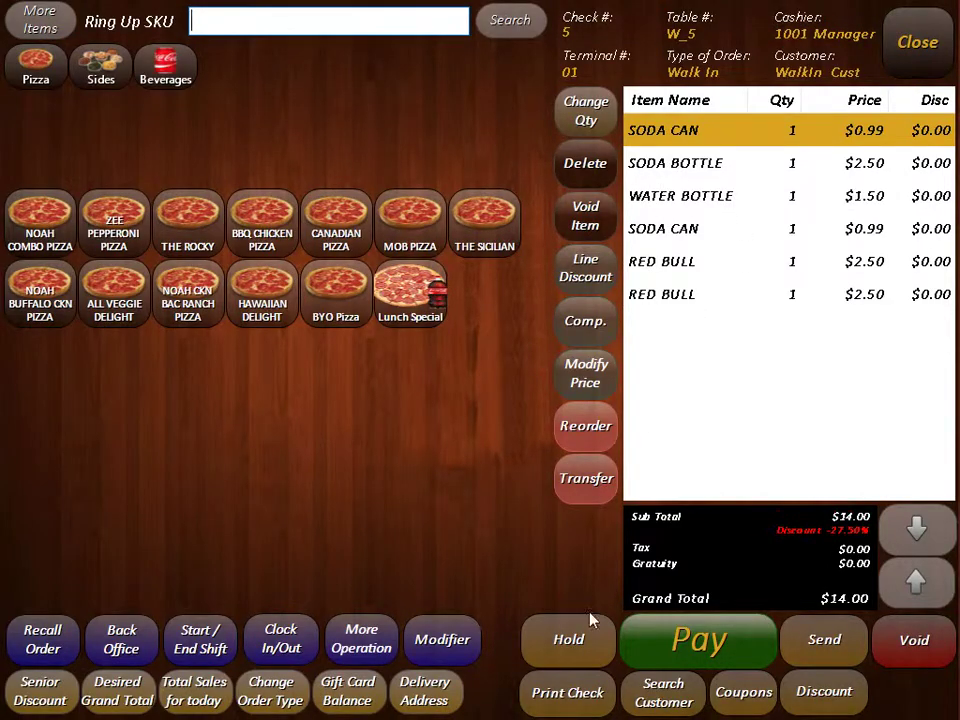
pyautogui.click(392, 643)
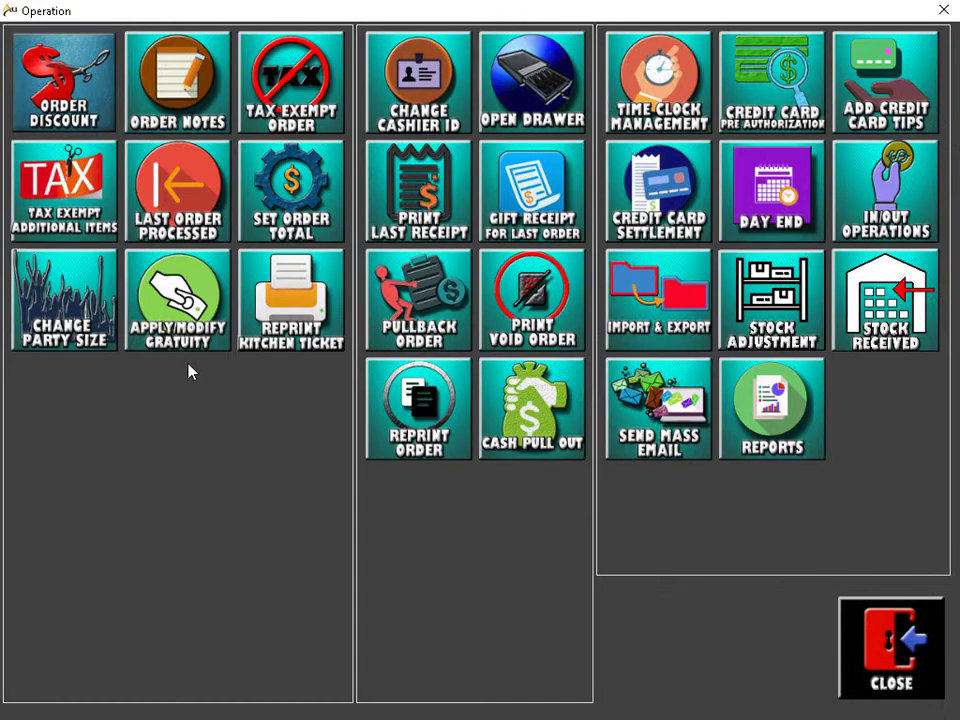
# Step: Add a fixed-amount gratuity of $3.00, bringing the grand total to $17.00
pyautogui.click(190, 302)
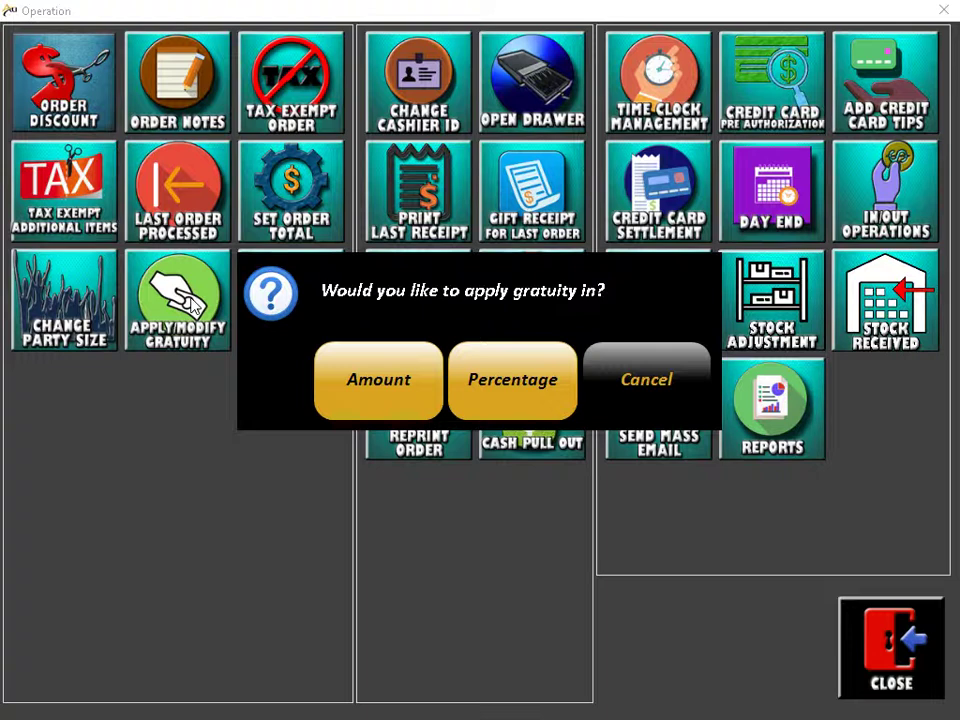
pyautogui.click(396, 411)
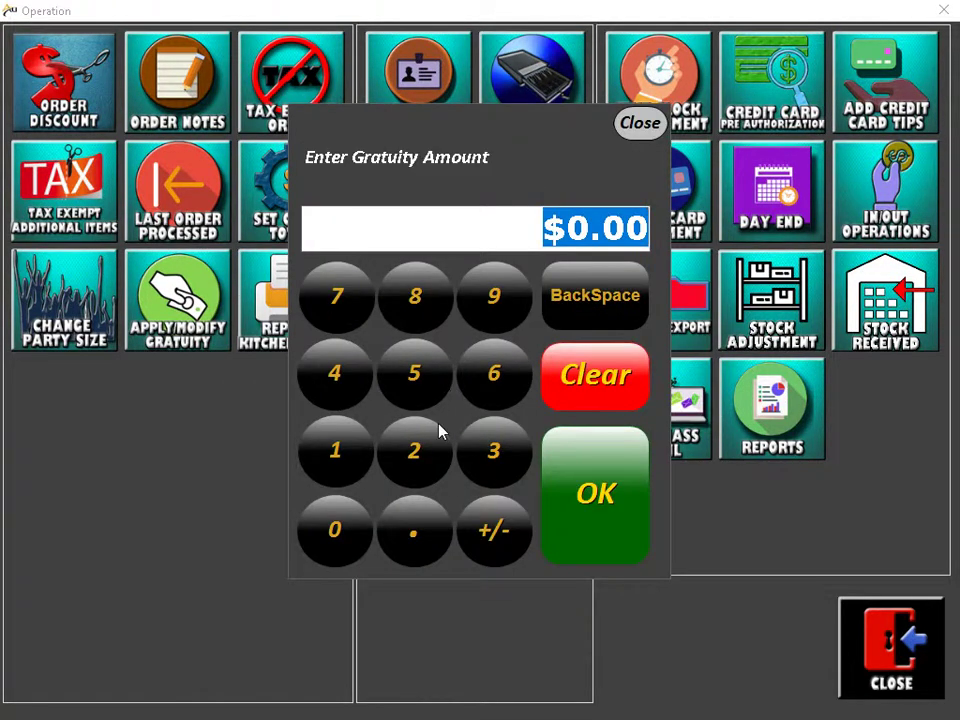
pyautogui.click(489, 452)
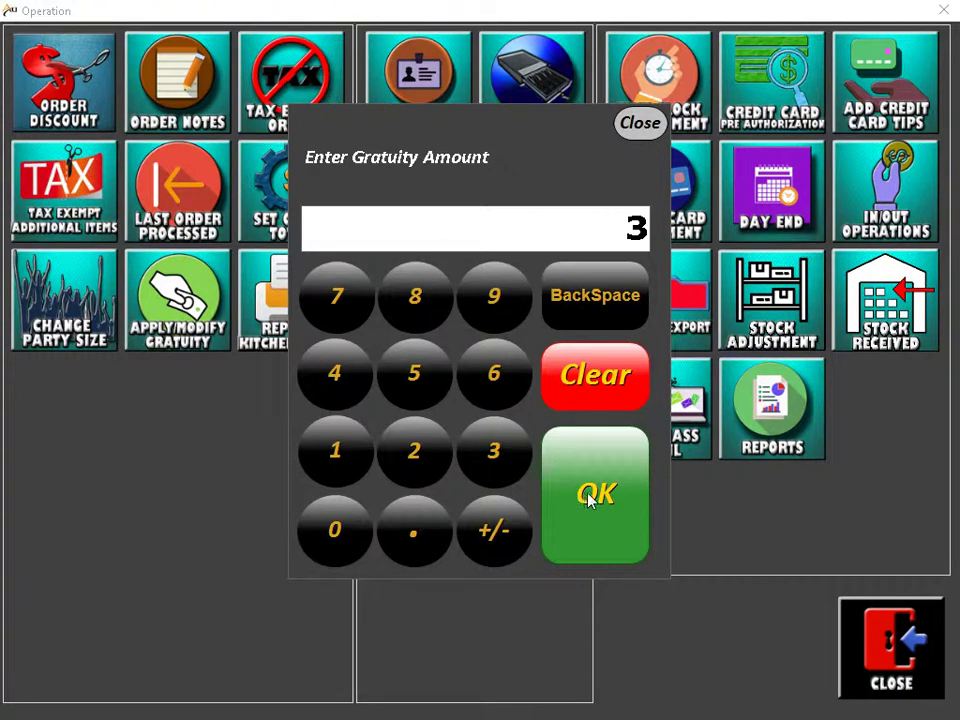
pyautogui.click(594, 496)
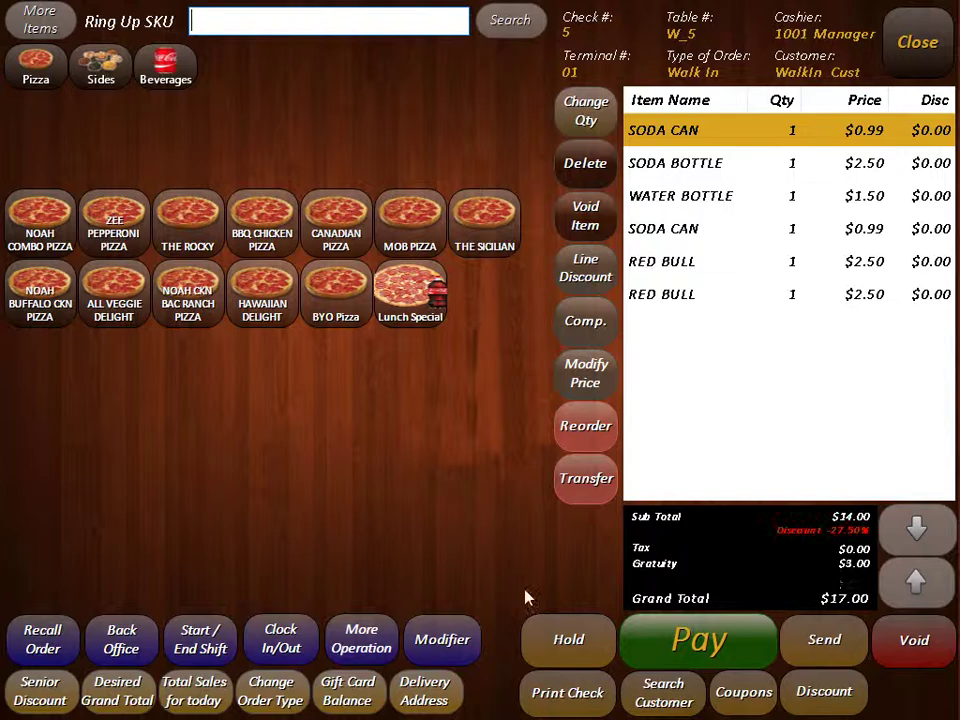
pyautogui.click(381, 638)
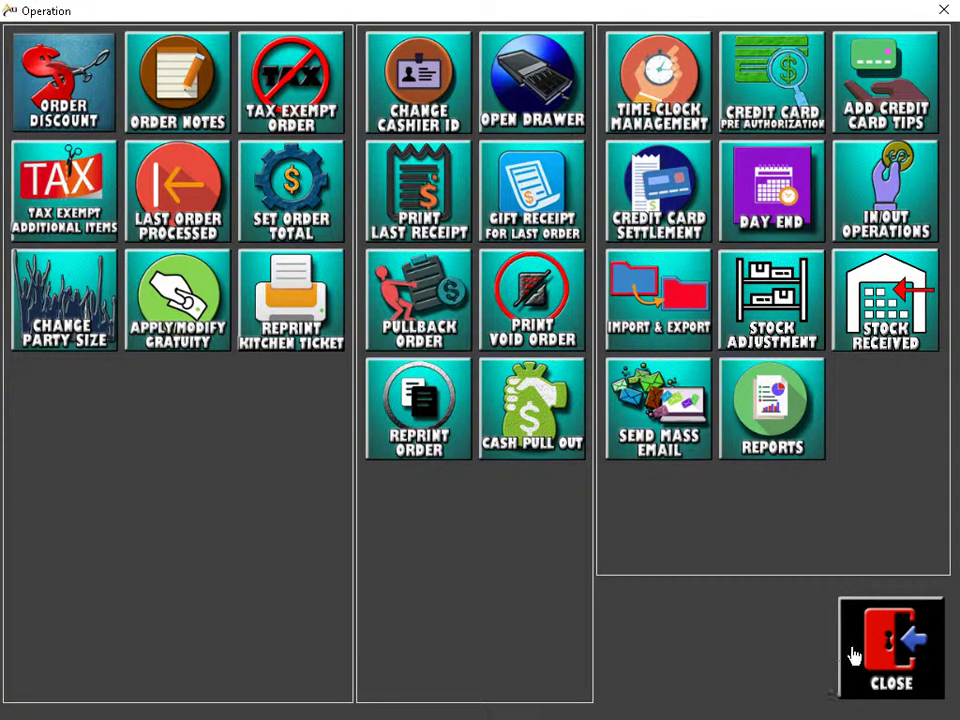
pyautogui.click(853, 650)
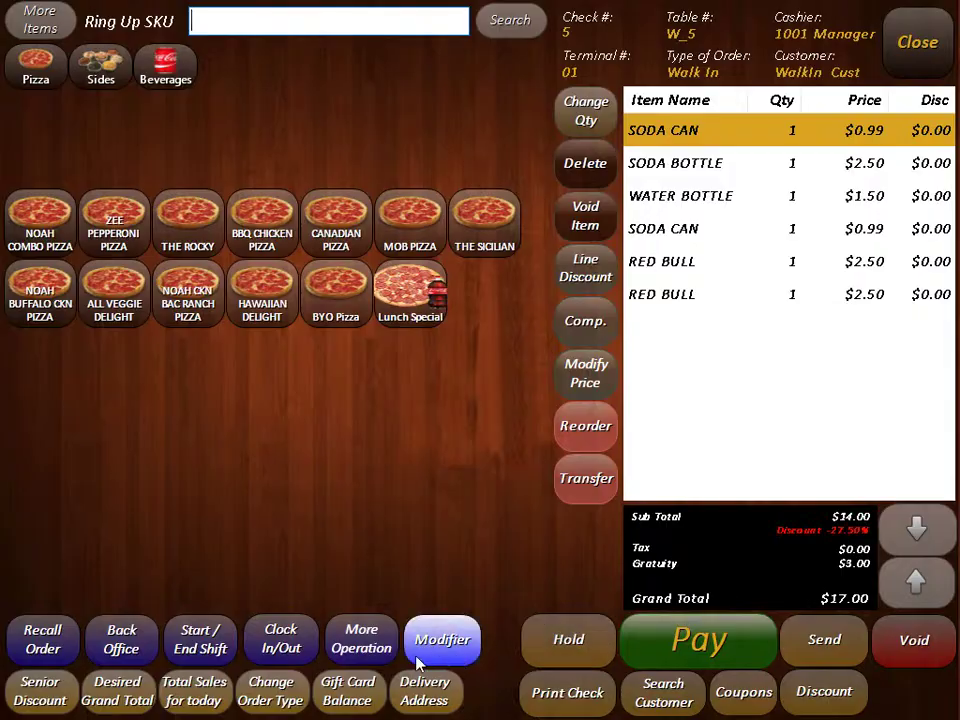
pyautogui.click(361, 639)
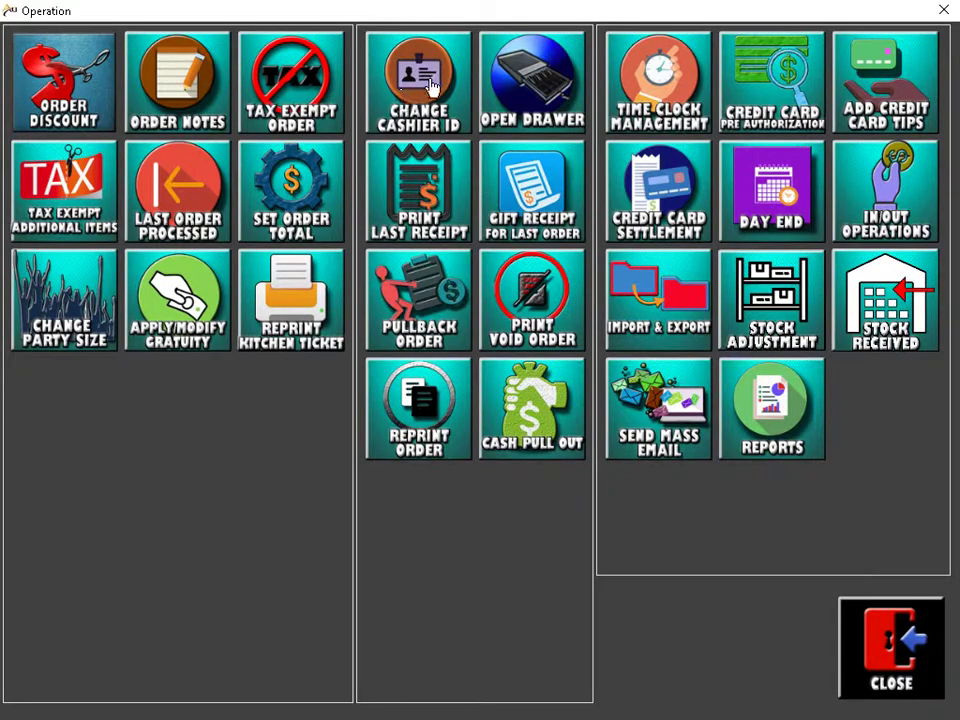
pyautogui.click(420, 118)
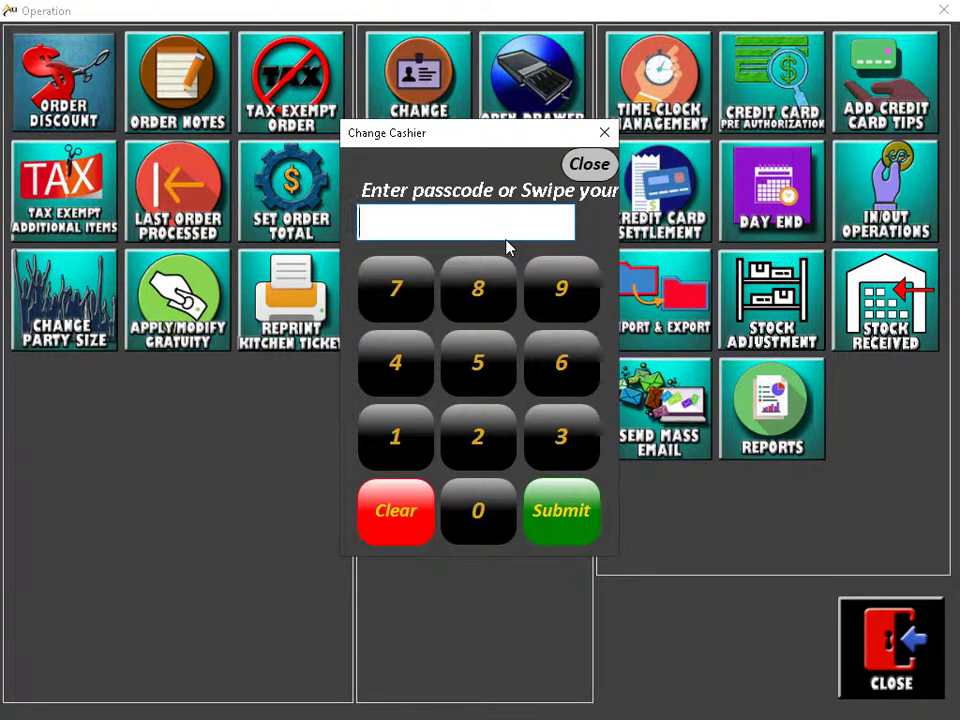
pyautogui.write('1234')
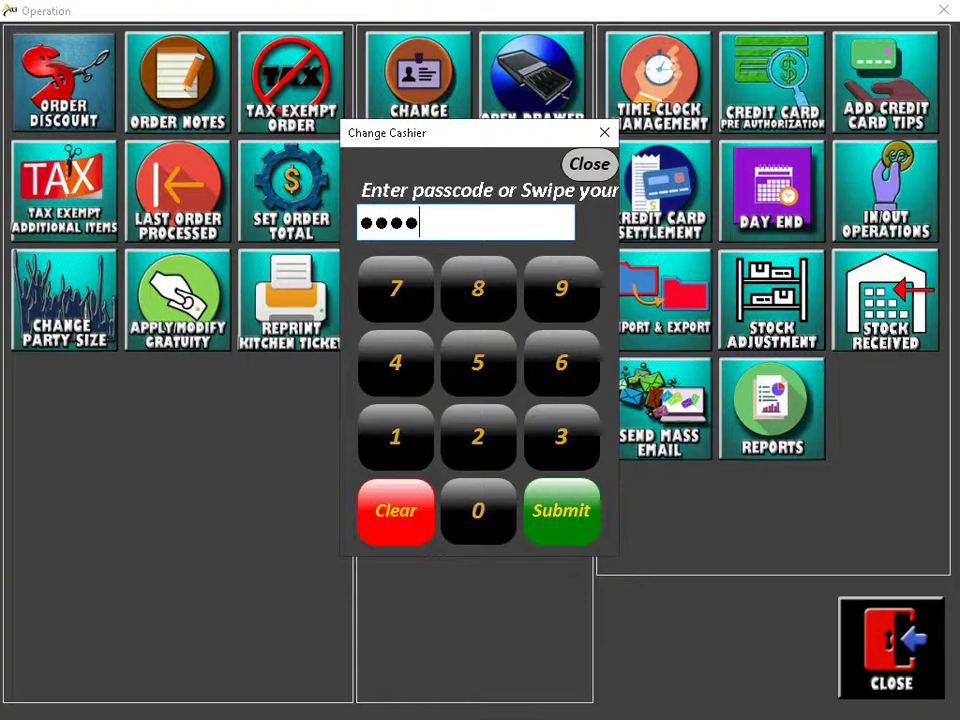
pyautogui.press('Return')
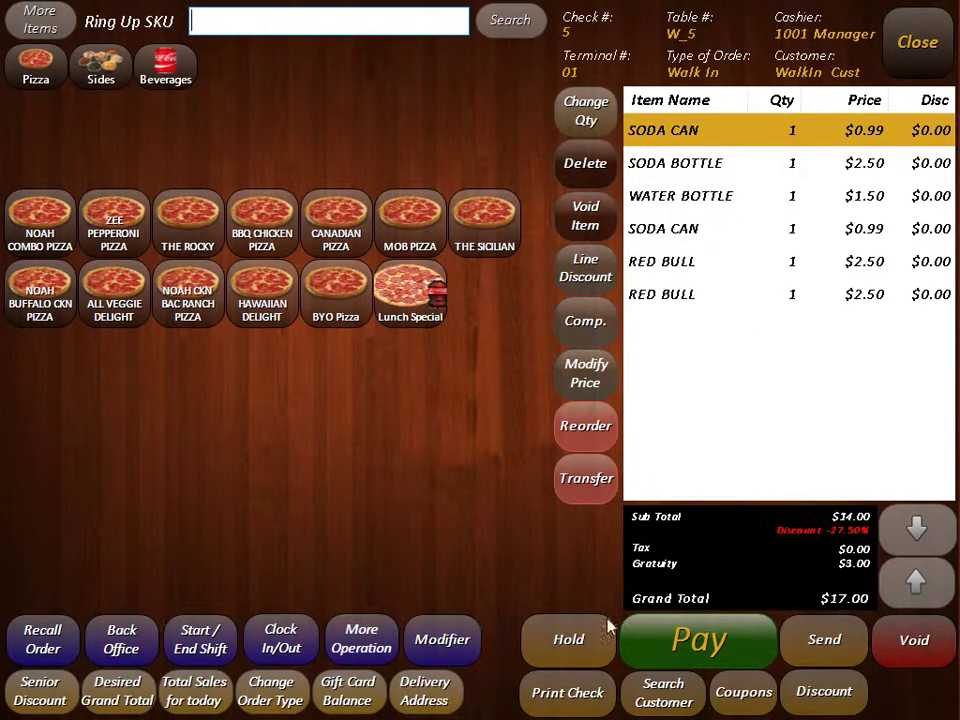
pyautogui.click(361, 630)
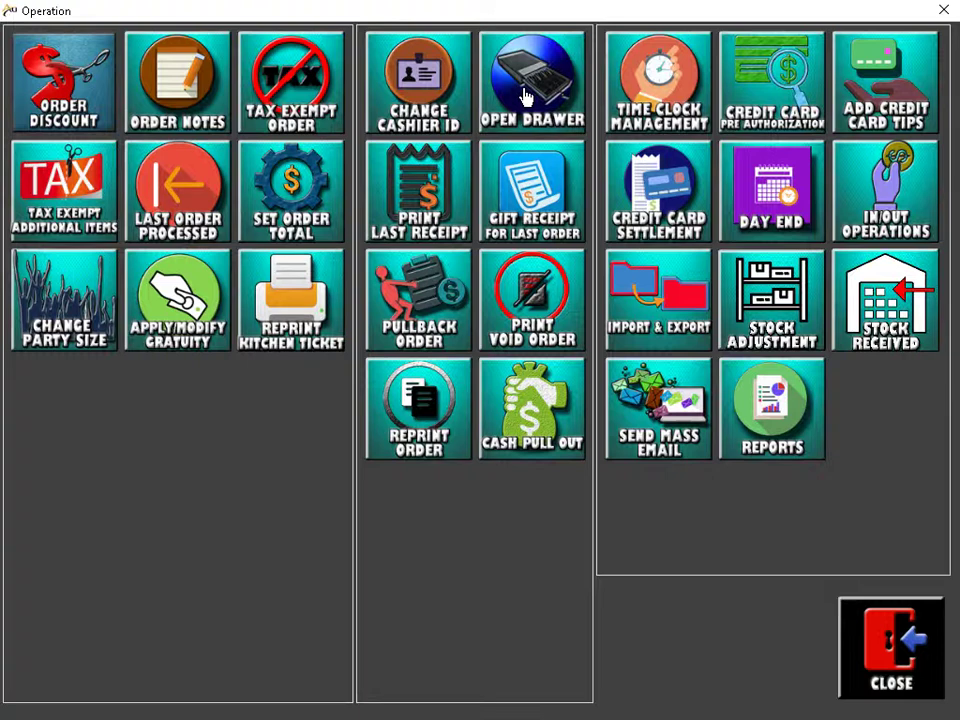
# Step: Cancel the Open Drawer reason prompt and close the Operation window back to check 5
pyautogui.click(525, 97)
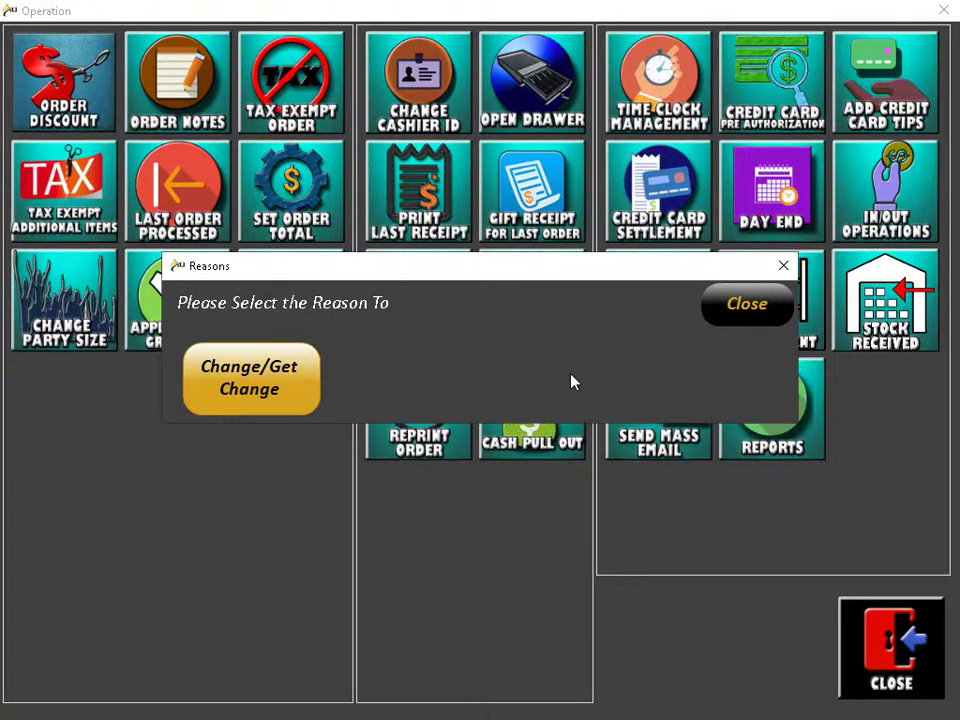
pyautogui.click(740, 310)
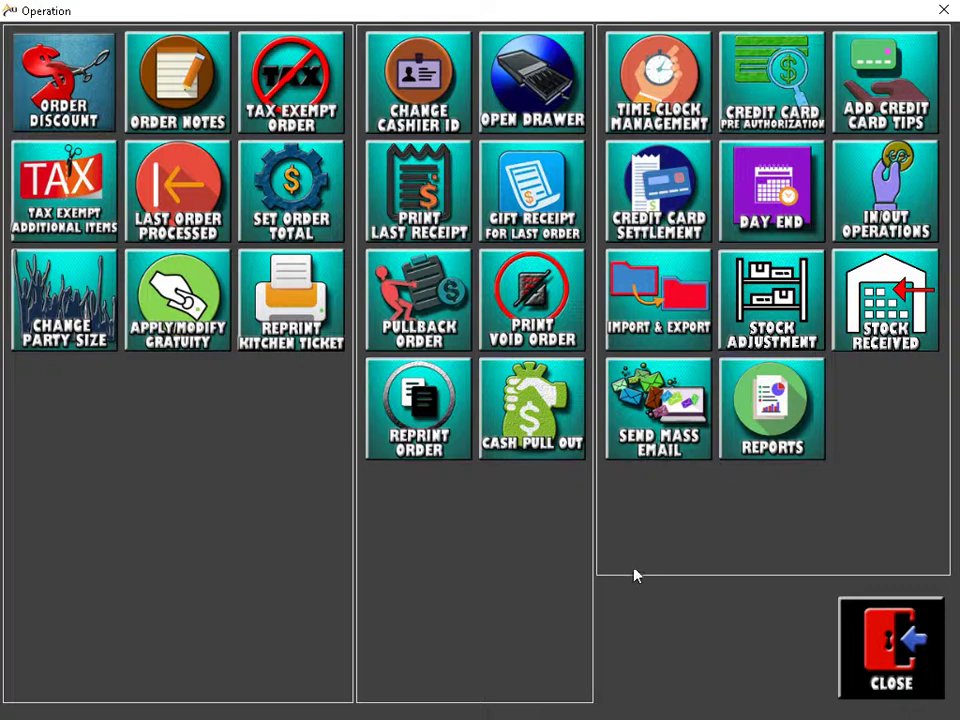
pyautogui.click(882, 678)
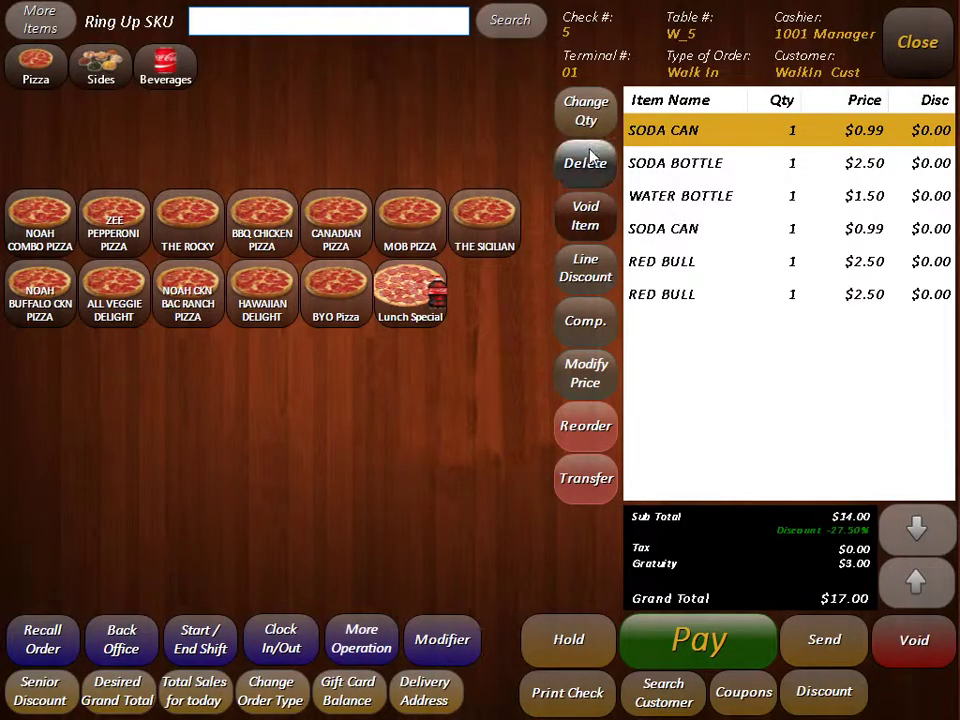
# Step: Remove all items from check 5 and back out of the empty closed-check recall list
pyautogui.click(588, 162)
pyautogui.click(588, 162)
pyautogui.click(588, 162)
pyautogui.click(588, 162)
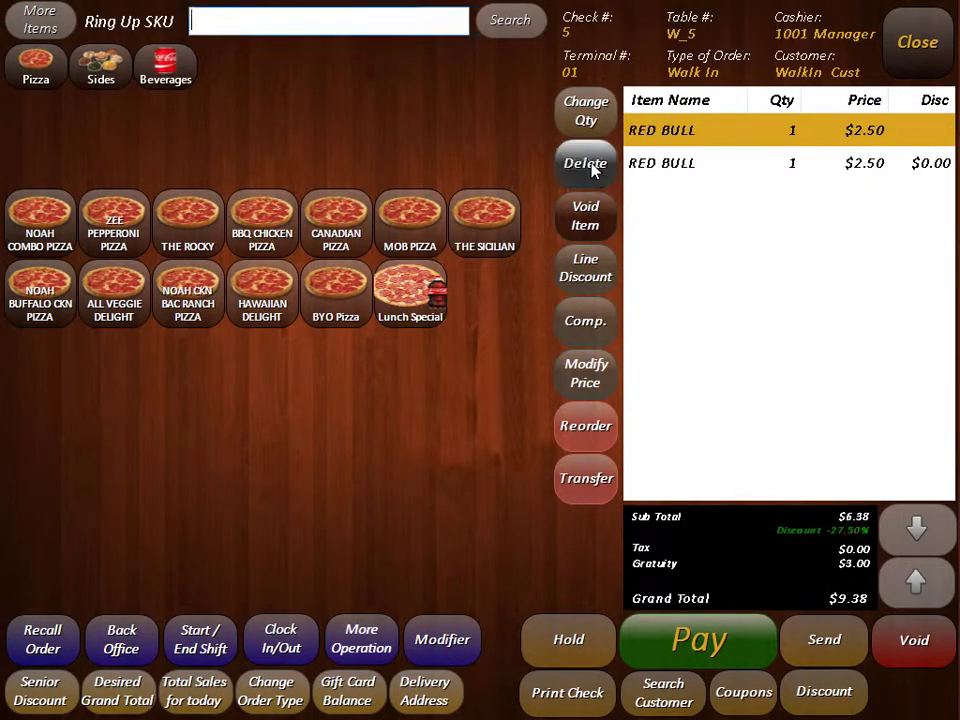
pyautogui.click(588, 162)
pyautogui.click(588, 162)
pyautogui.click(368, 639)
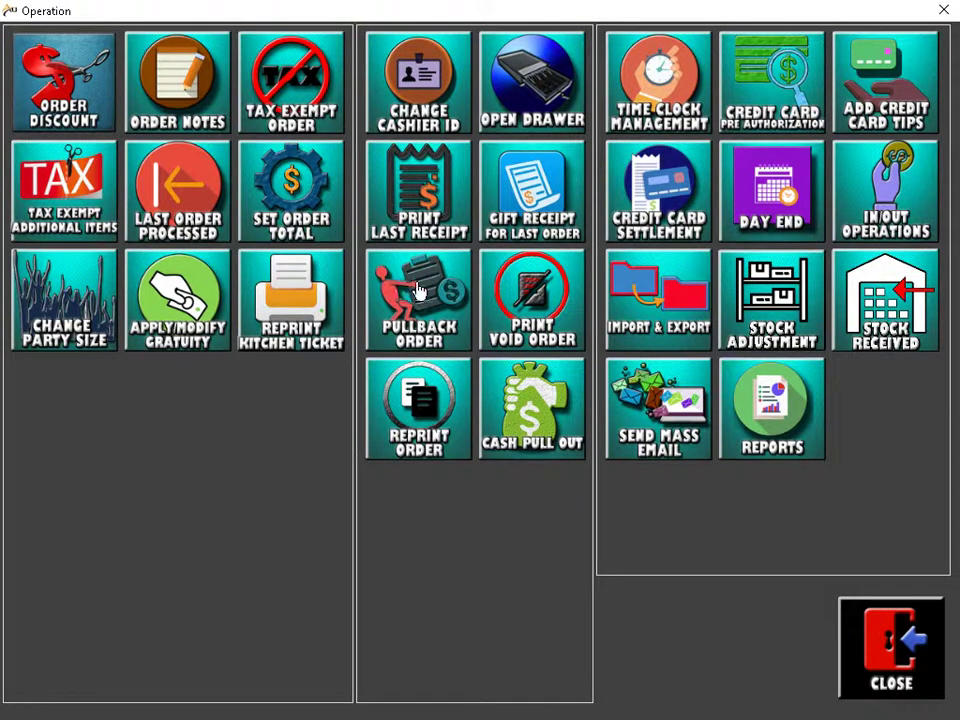
pyautogui.click(424, 289)
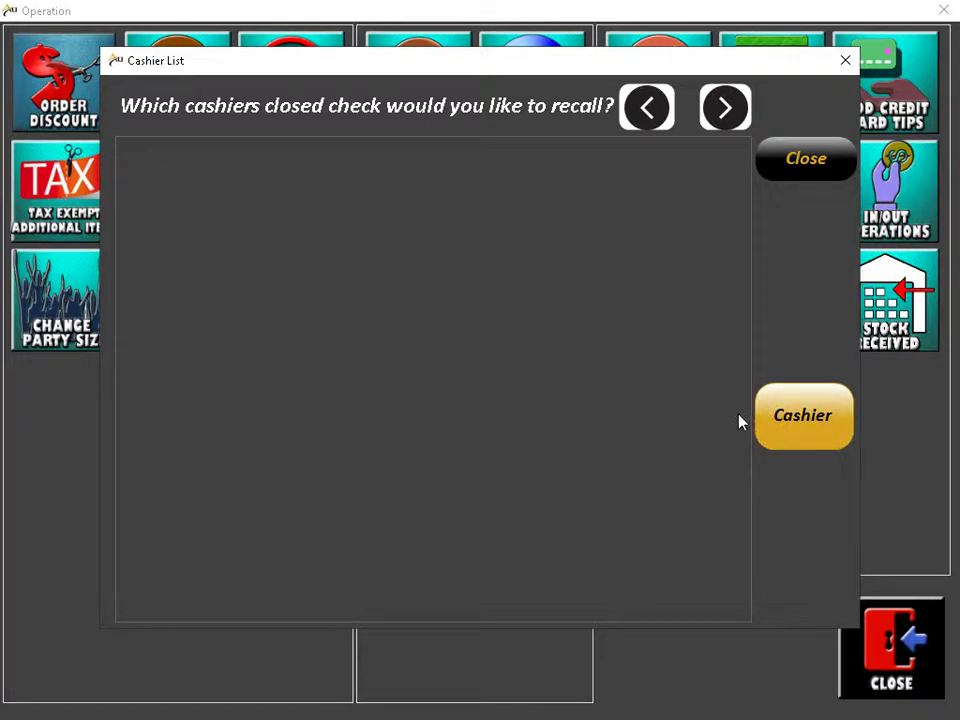
pyautogui.click(825, 169)
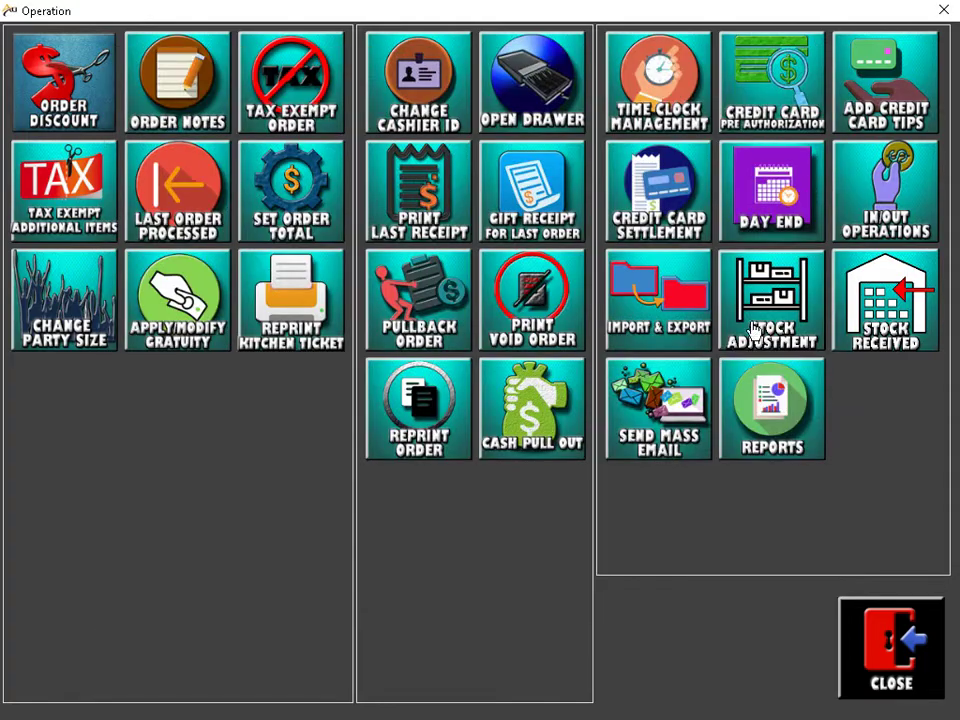
pyautogui.click(864, 636)
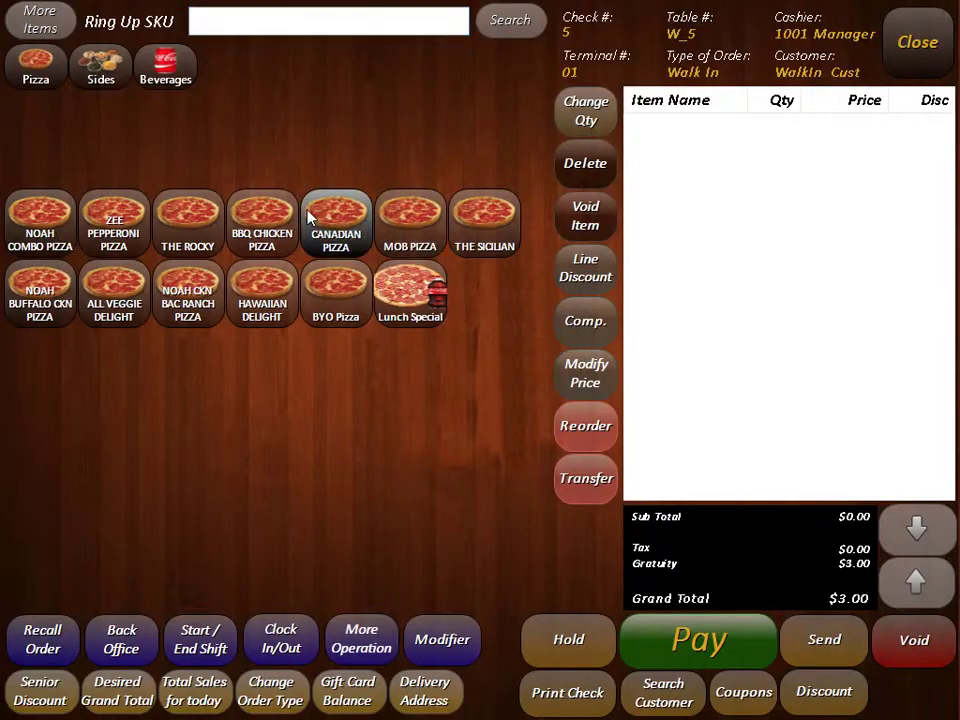
# Step: Add a Canadian Pizza, pay the $9.99 to close check 5, and start walk-in check 6
pyautogui.click(307, 210)
pyautogui.click(779, 673)
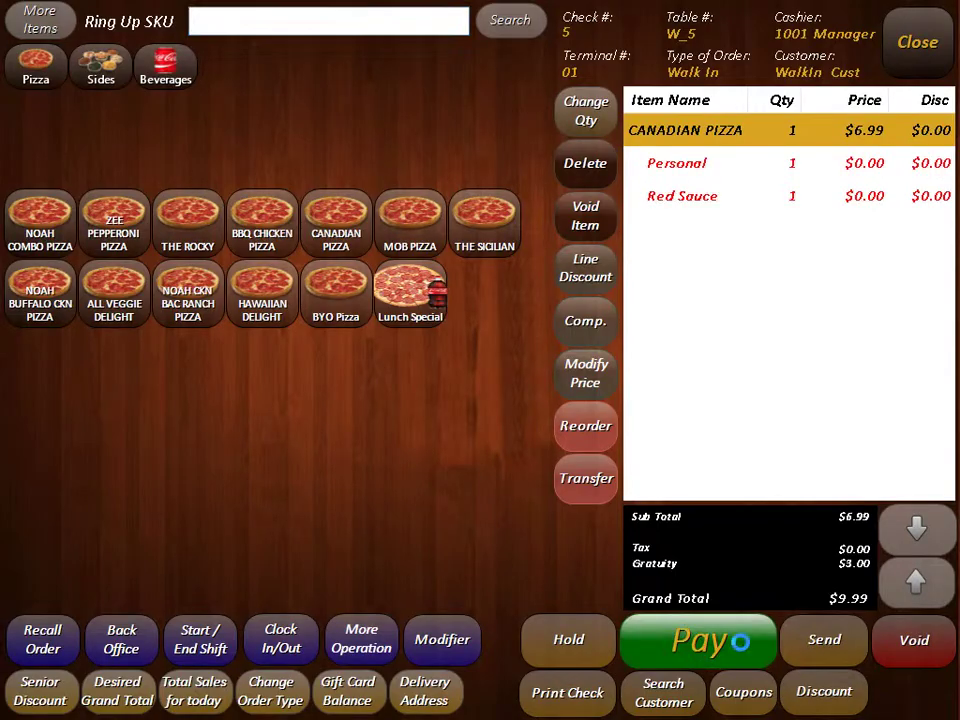
pyautogui.click(739, 639)
pyautogui.click(118, 672)
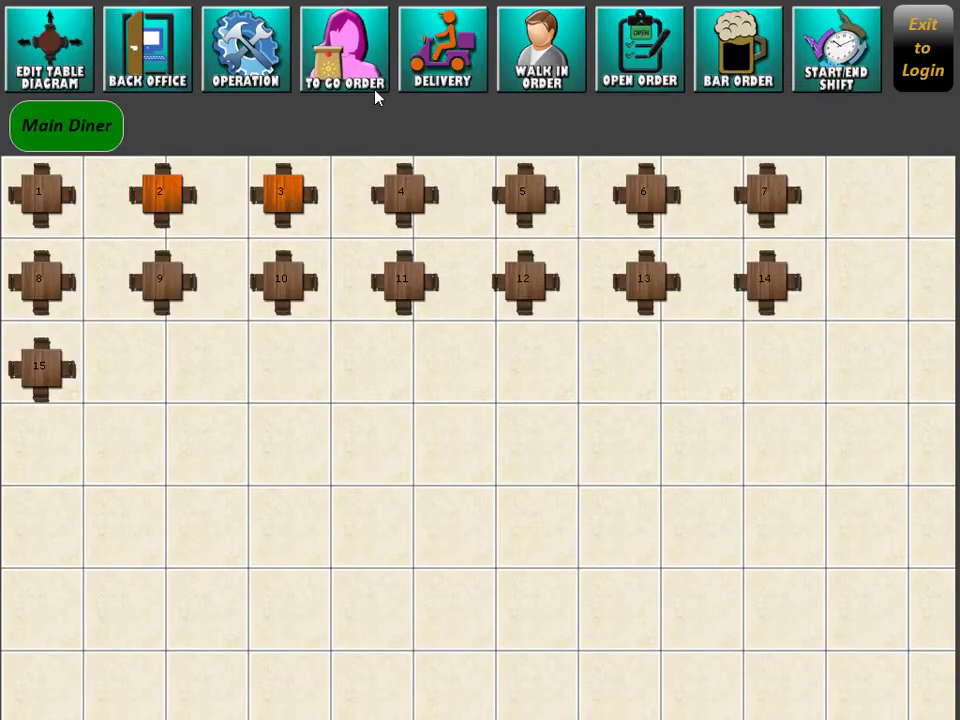
pyautogui.click(582, 62)
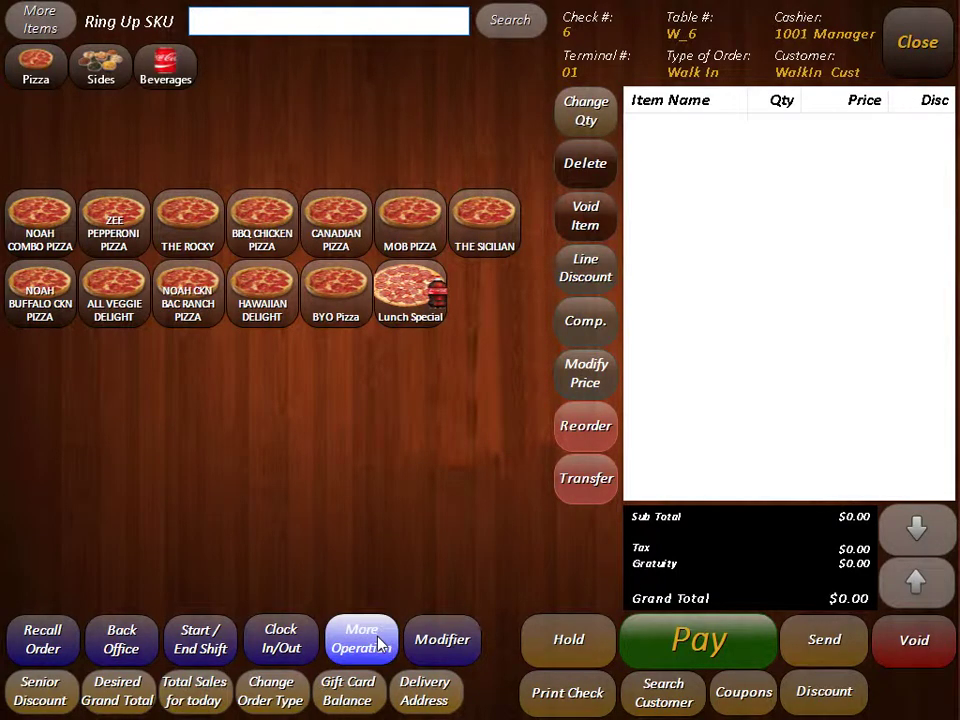
pyautogui.click(378, 638)
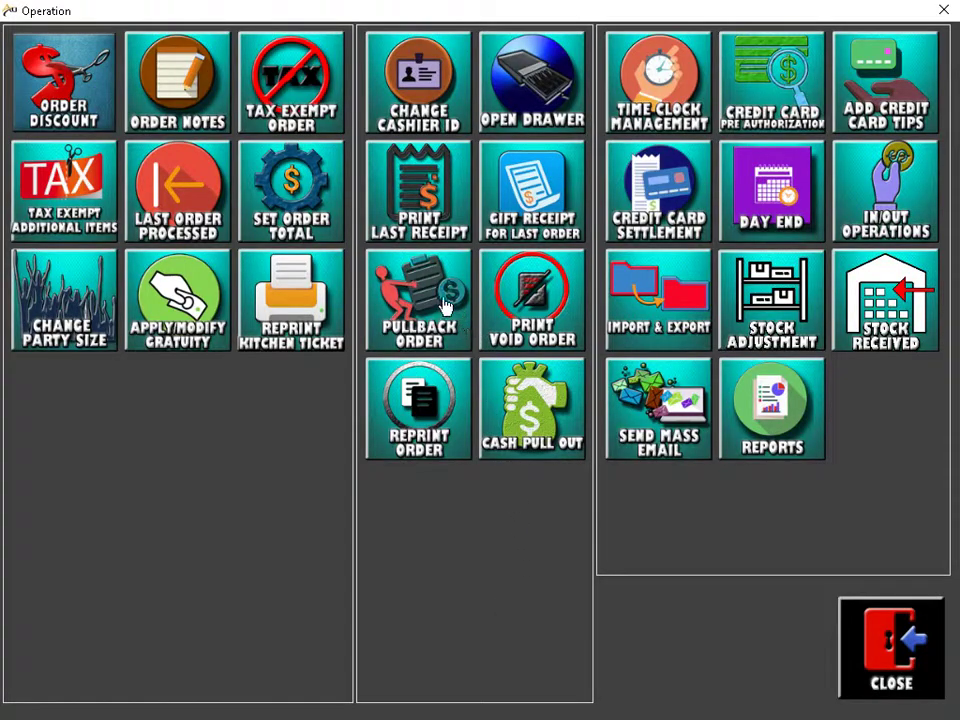
# Step: Pull back the manager's closed order 5 and confirm reopening it
pyautogui.click(428, 297)
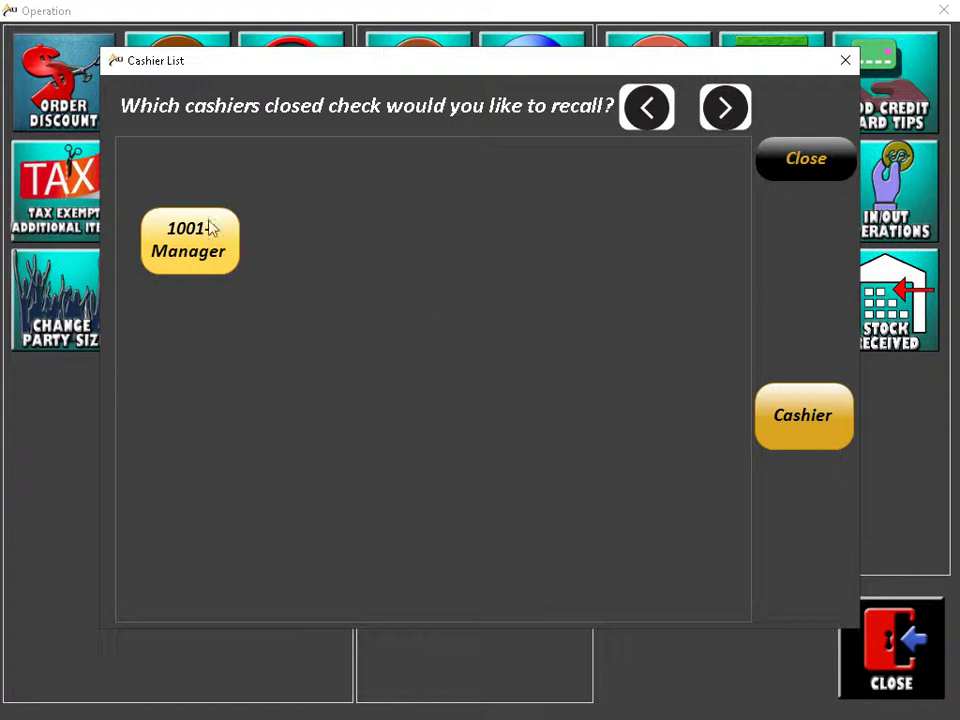
pyautogui.click(228, 244)
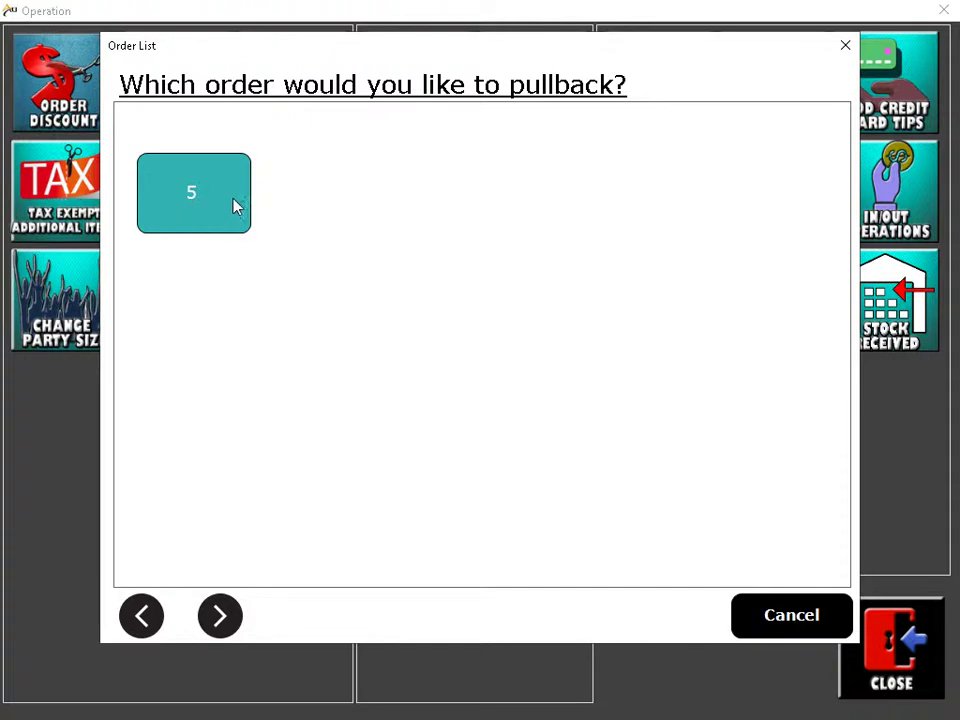
pyautogui.click(189, 193)
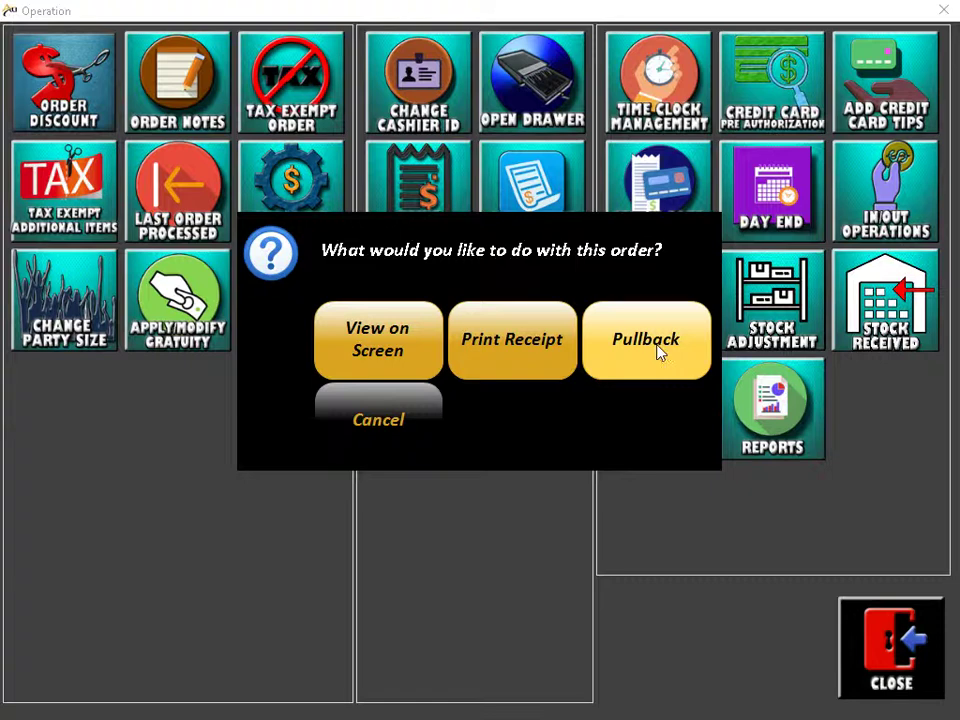
pyautogui.click(656, 350)
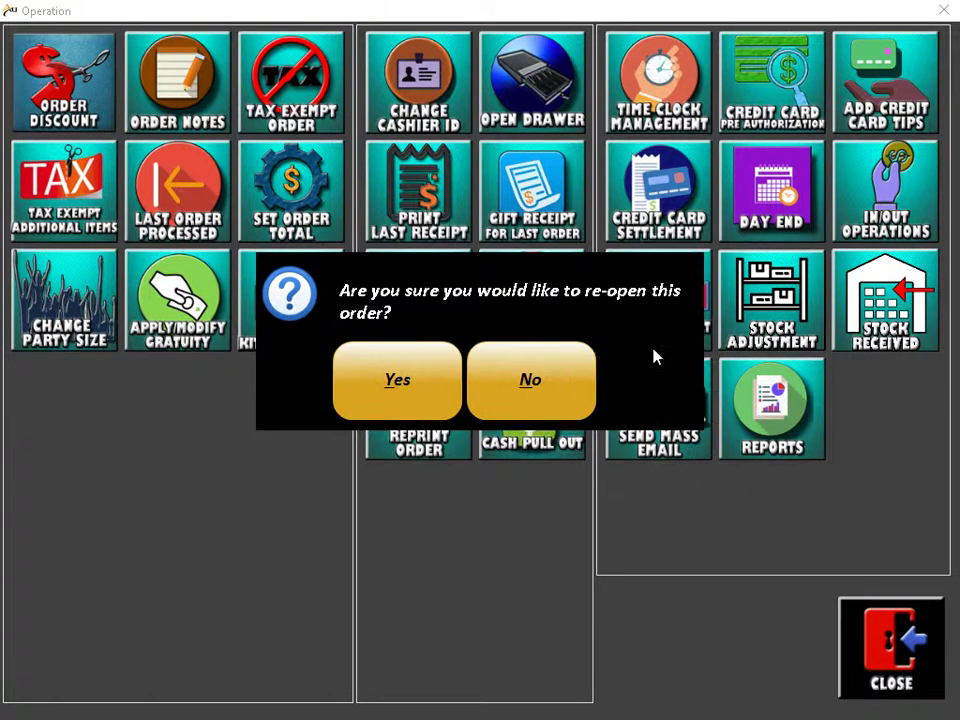
pyautogui.click(393, 393)
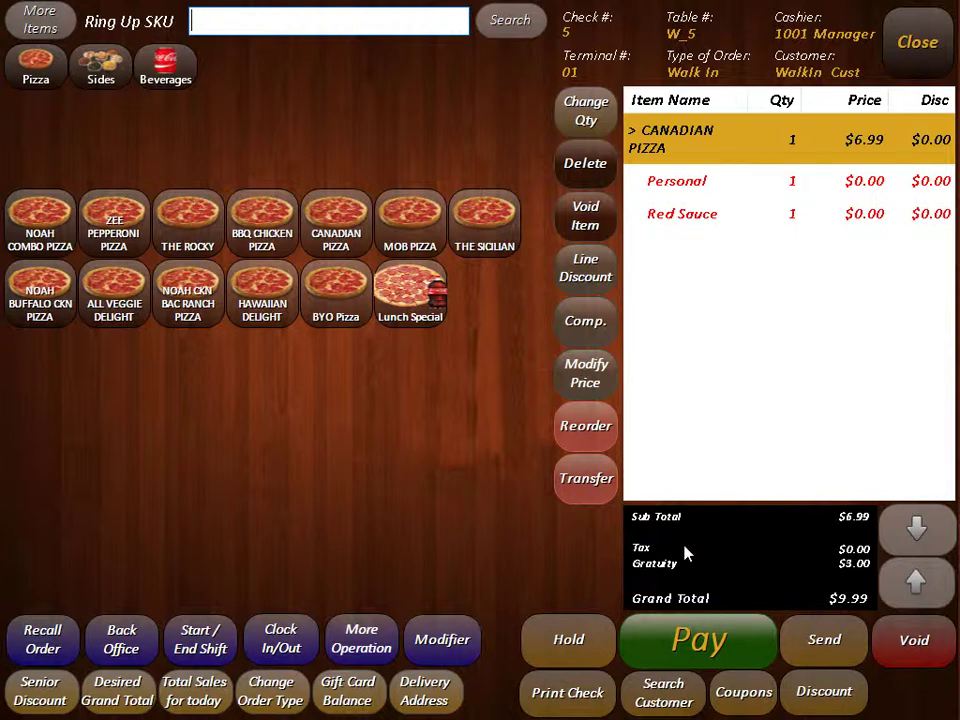
# Step: Reverse check 5's $9.99 cash payment and re-tender the $9.99 balance
pyautogui.click(700, 640)
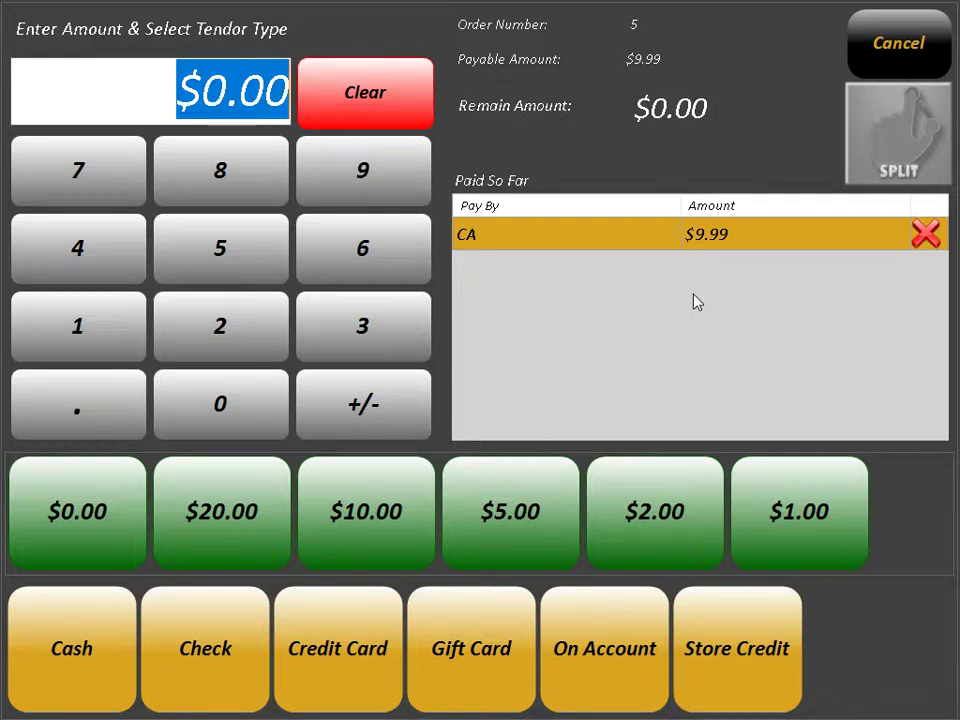
pyautogui.click(924, 236)
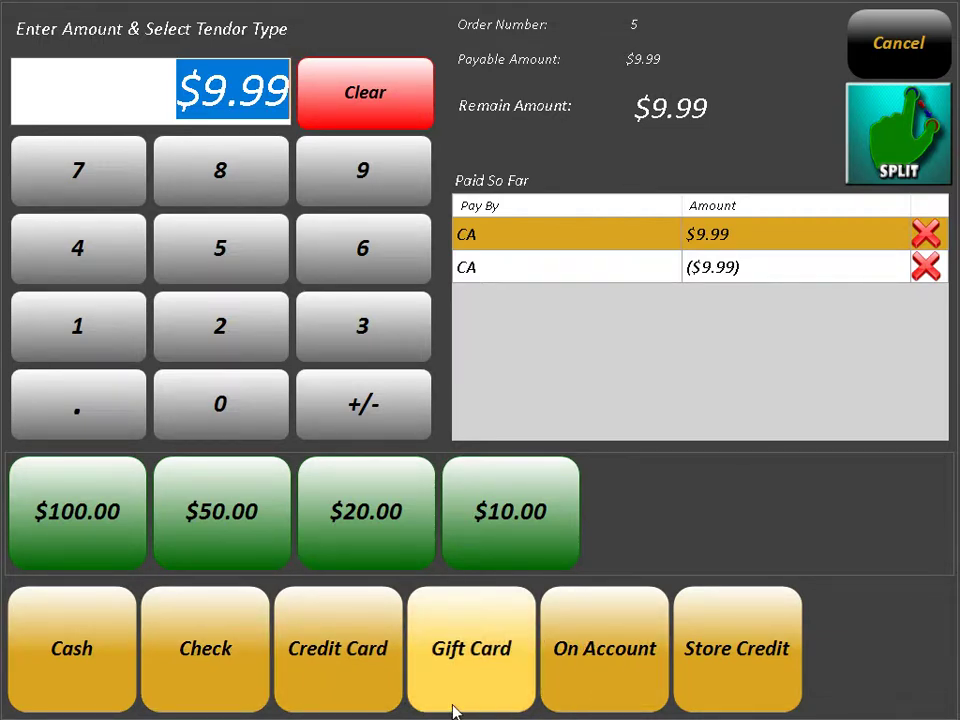
pyautogui.click(86, 617)
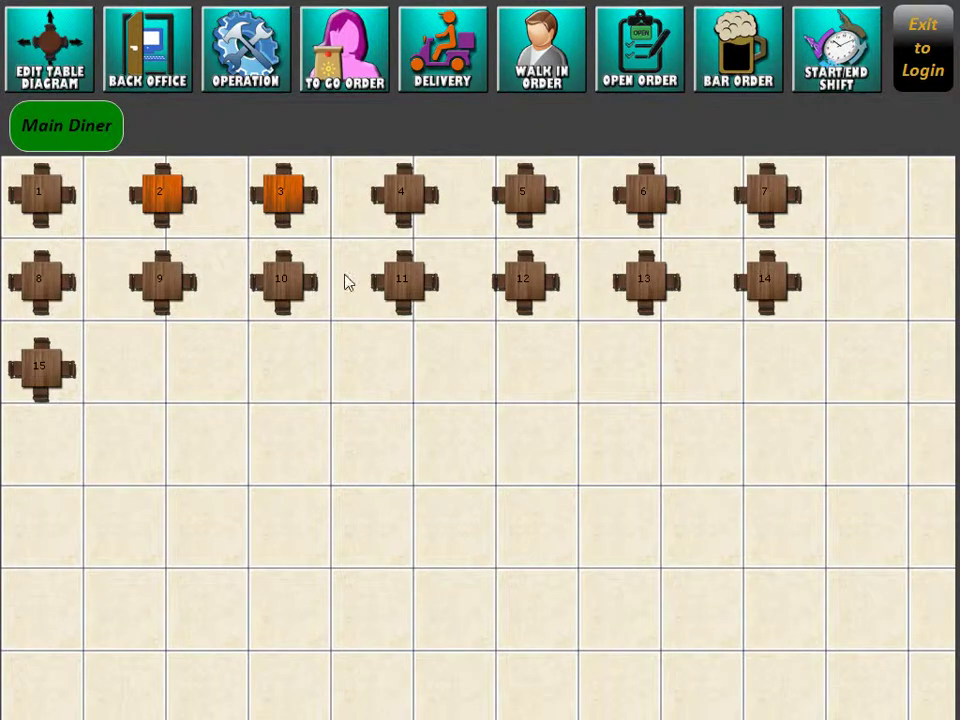
# Step: From a new walk-in order, open Reprint Order with the From date set to 04/01/2019
pyautogui.click(531, 52)
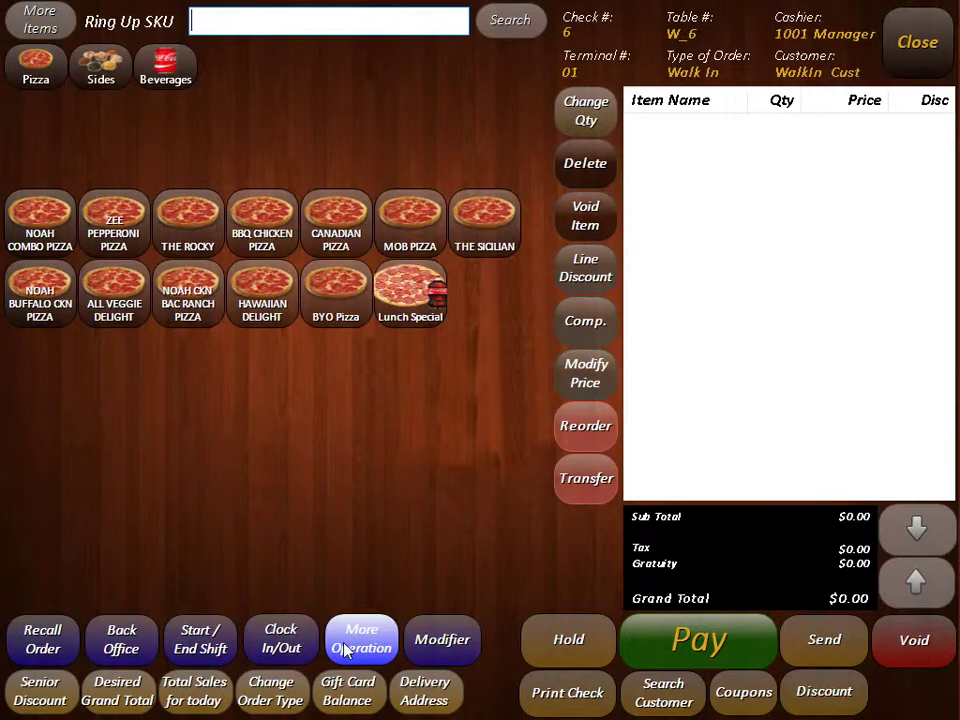
pyautogui.click(344, 644)
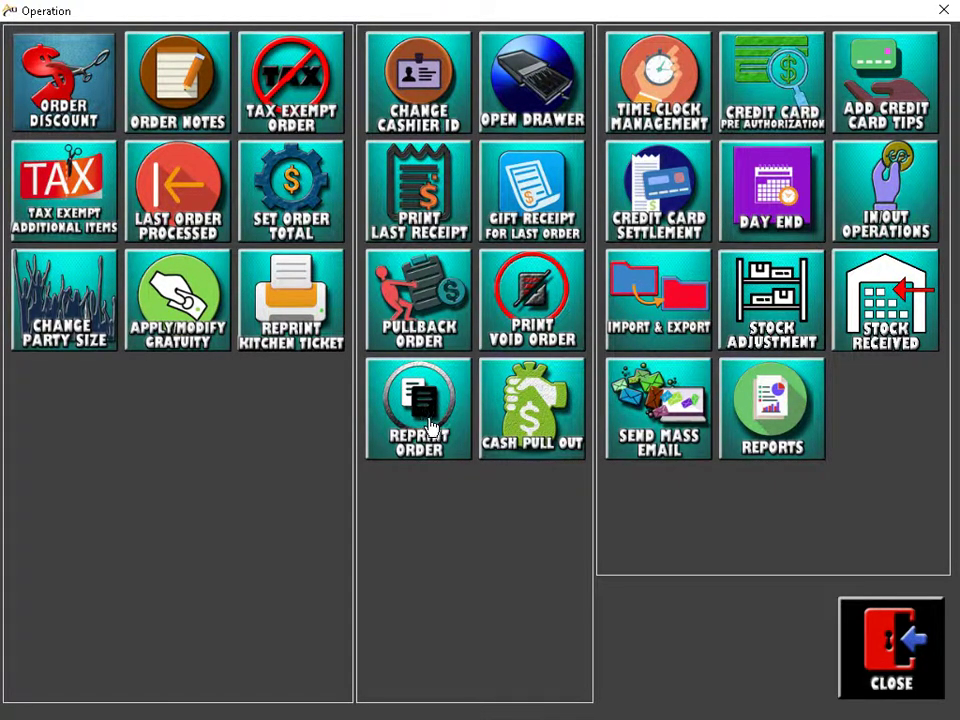
pyautogui.click(430, 425)
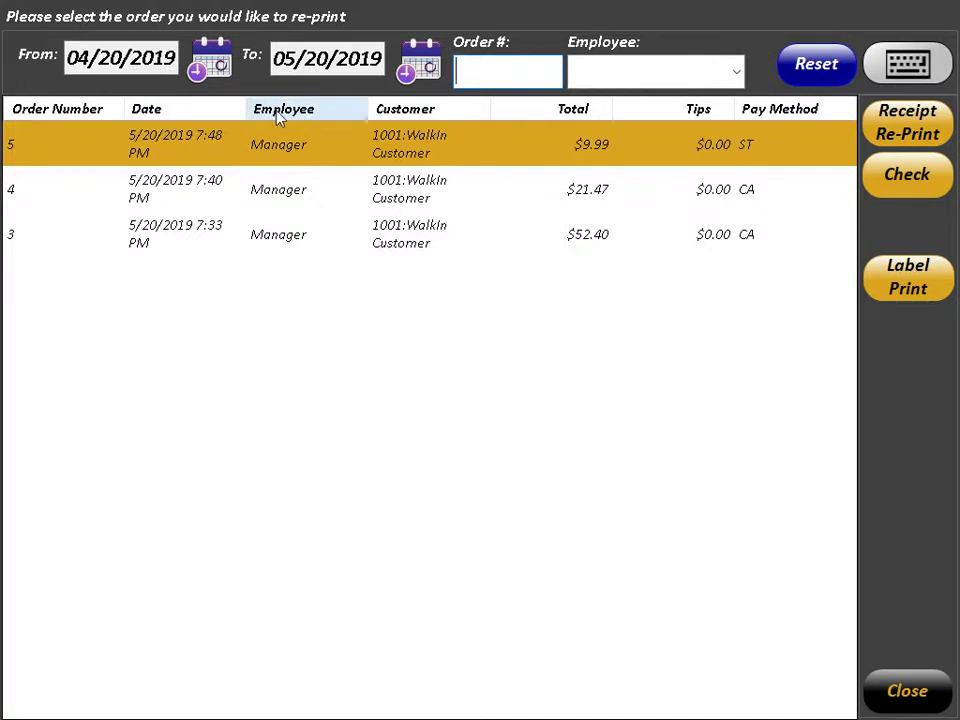
pyautogui.click(214, 62)
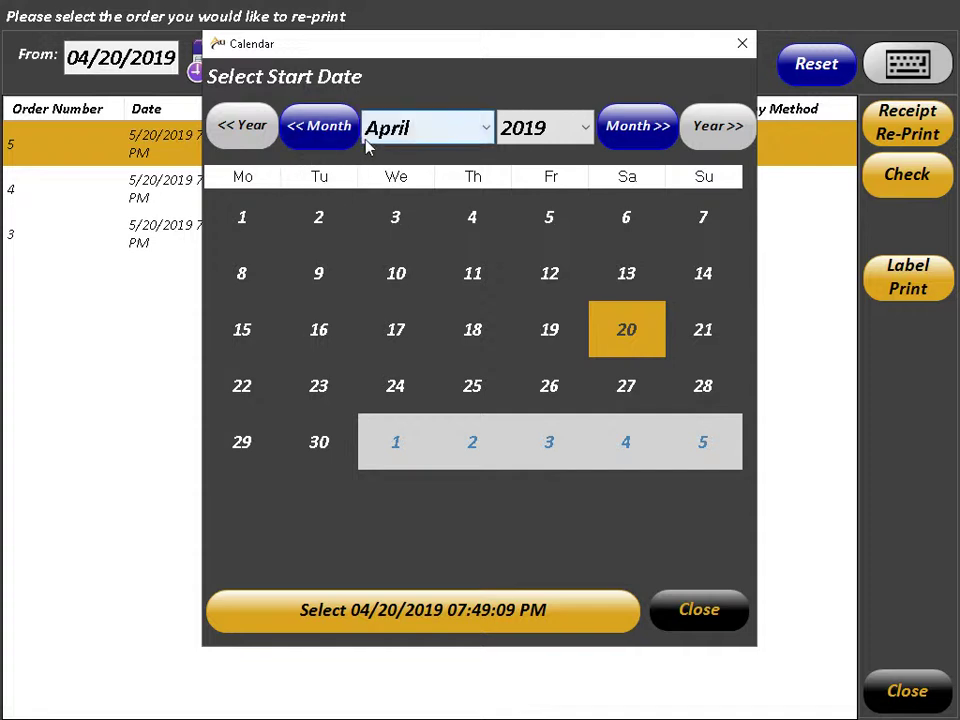
pyautogui.click(257, 222)
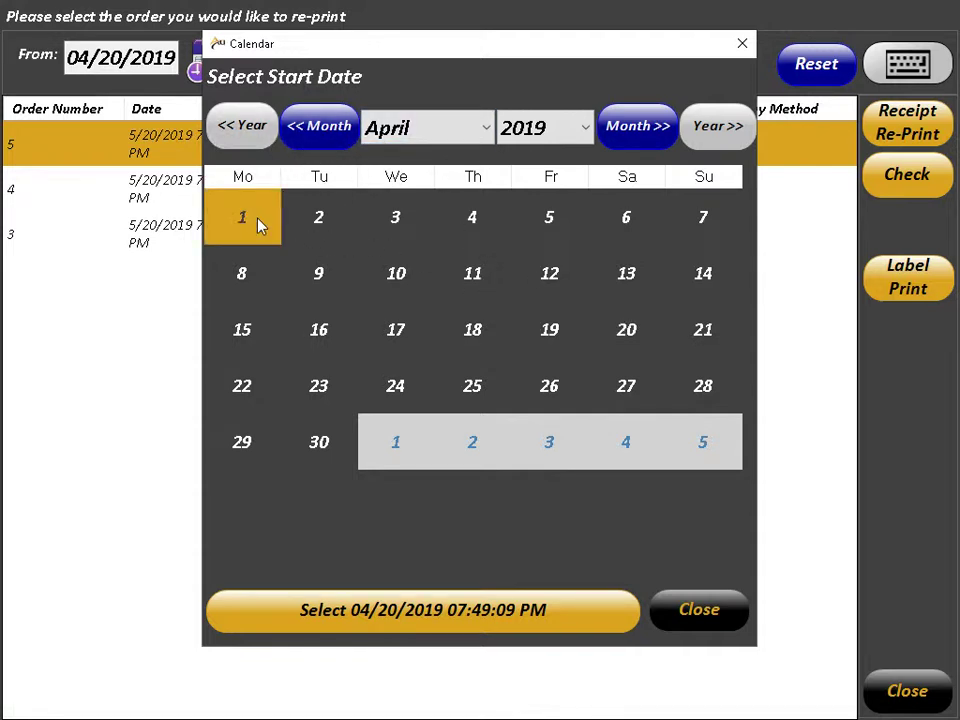
pyautogui.click(478, 625)
# Step: Try reprinting receipts for orders 4 and 3, both refused as payment pending, then close the list
pyautogui.click(305, 205)
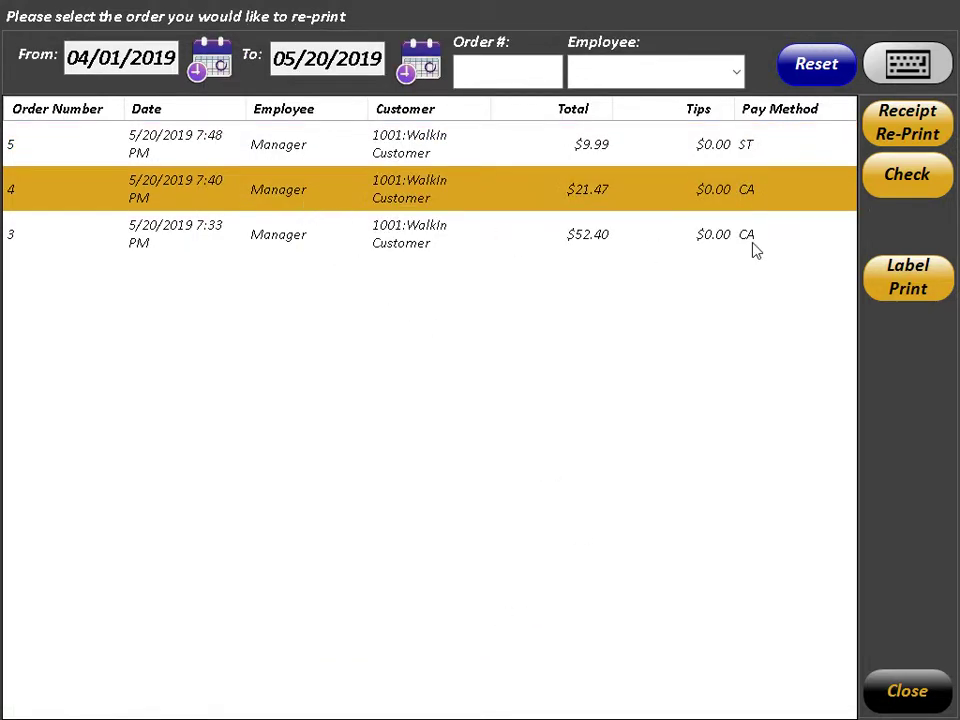
pyautogui.click(912, 120)
pyautogui.click(665, 272)
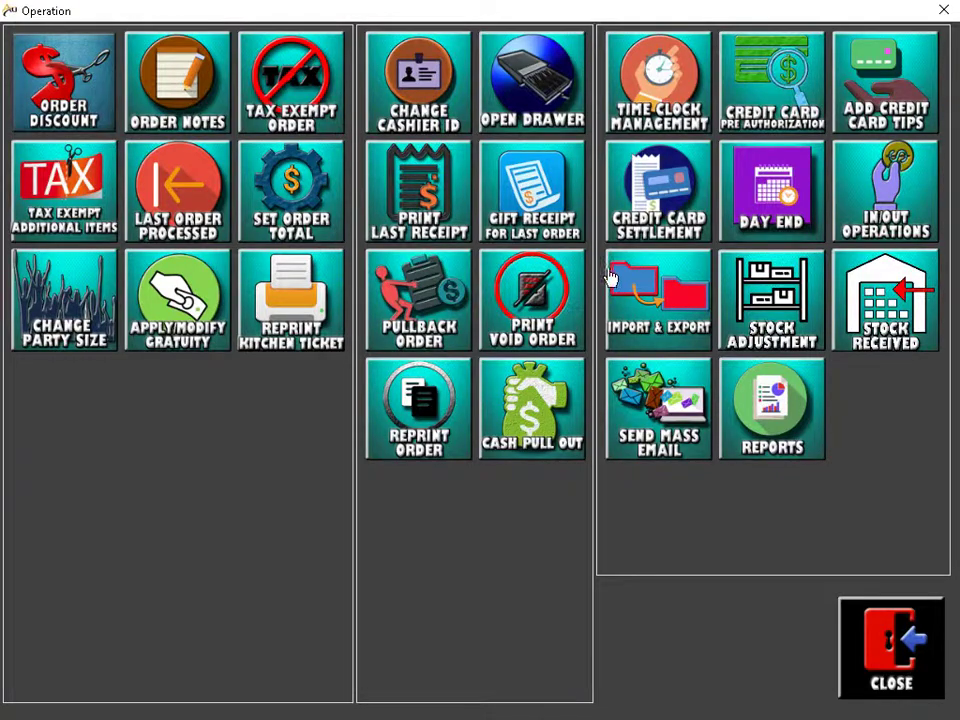
pyautogui.click(442, 406)
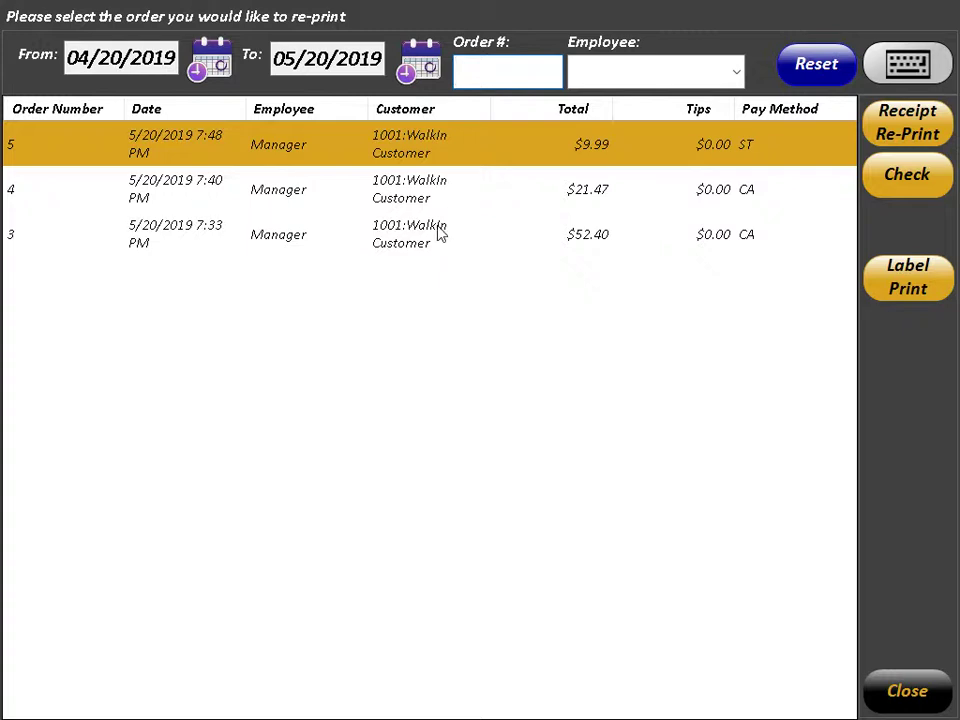
pyautogui.click(437, 236)
pyautogui.click(930, 122)
pyautogui.click(630, 279)
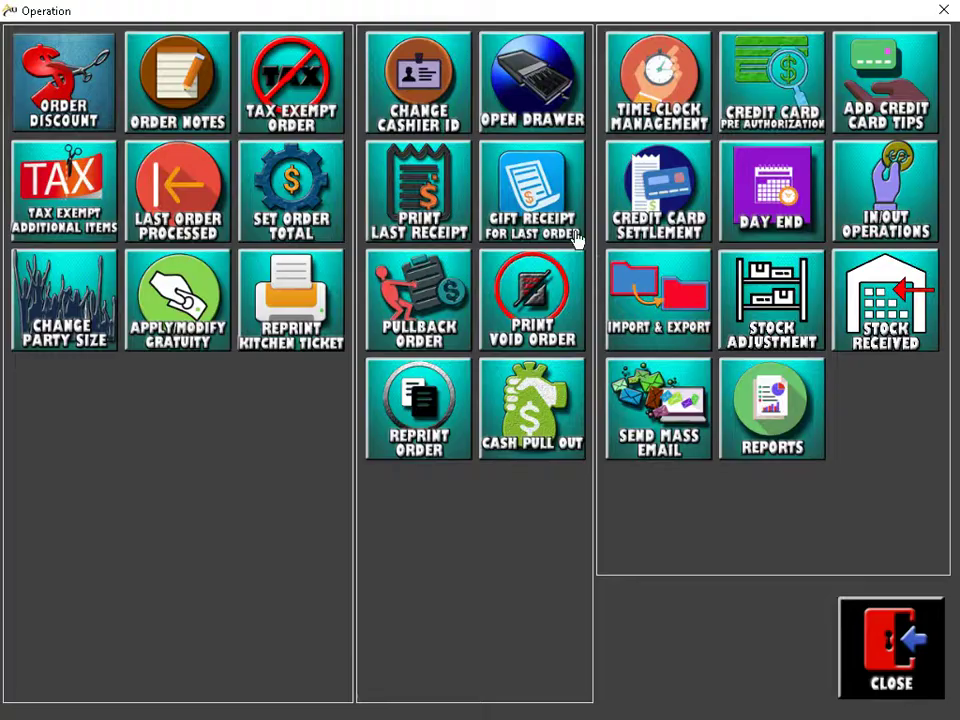
pyautogui.click(441, 386)
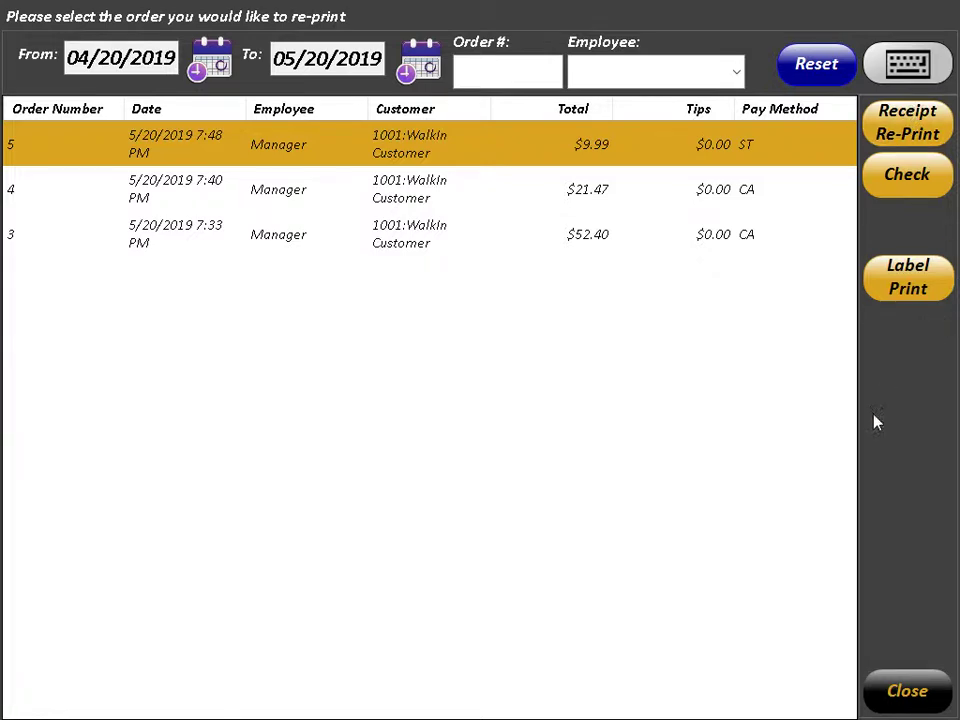
pyautogui.click(912, 688)
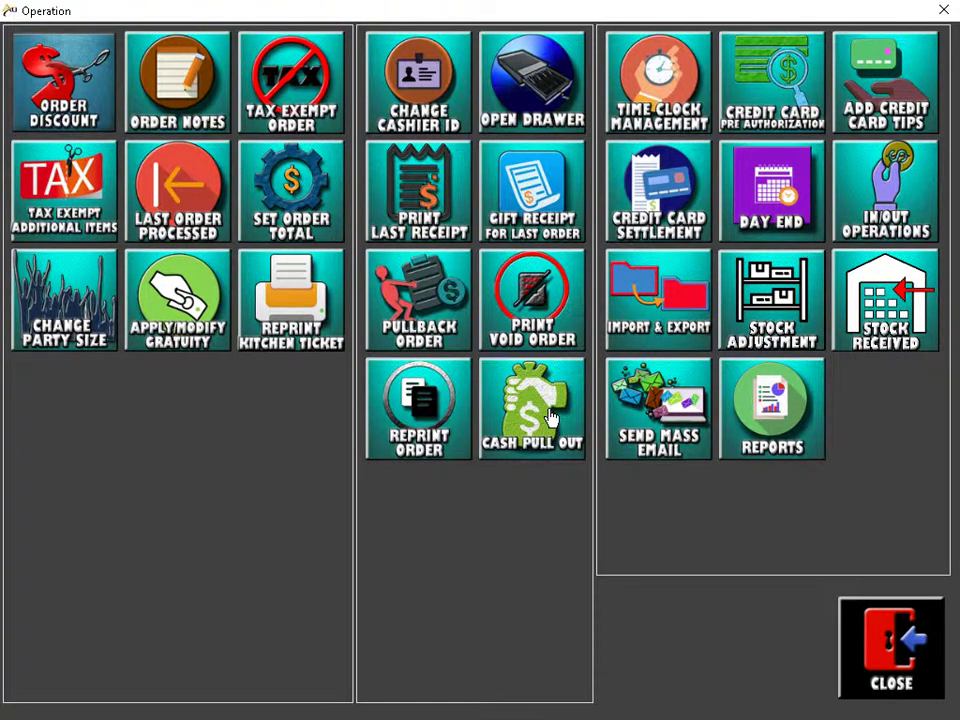
# Step: Record a $10 cash pickup described as 'Grocery' and acknowledge the saved record
pyautogui.click(551, 418)
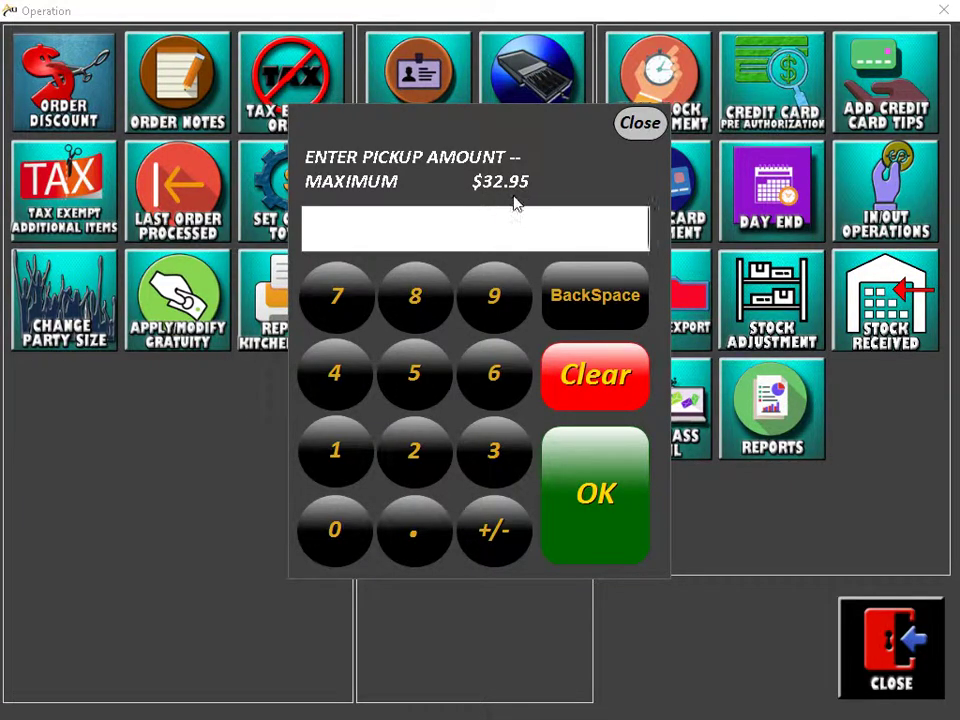
pyautogui.click(340, 447)
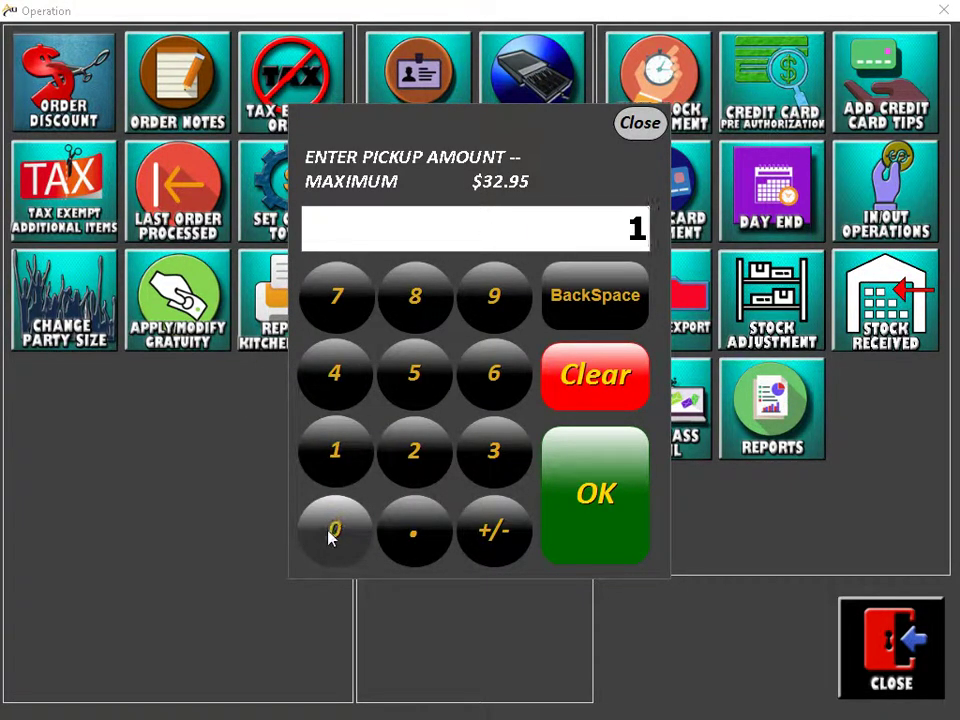
pyautogui.click(330, 535)
pyautogui.click(598, 508)
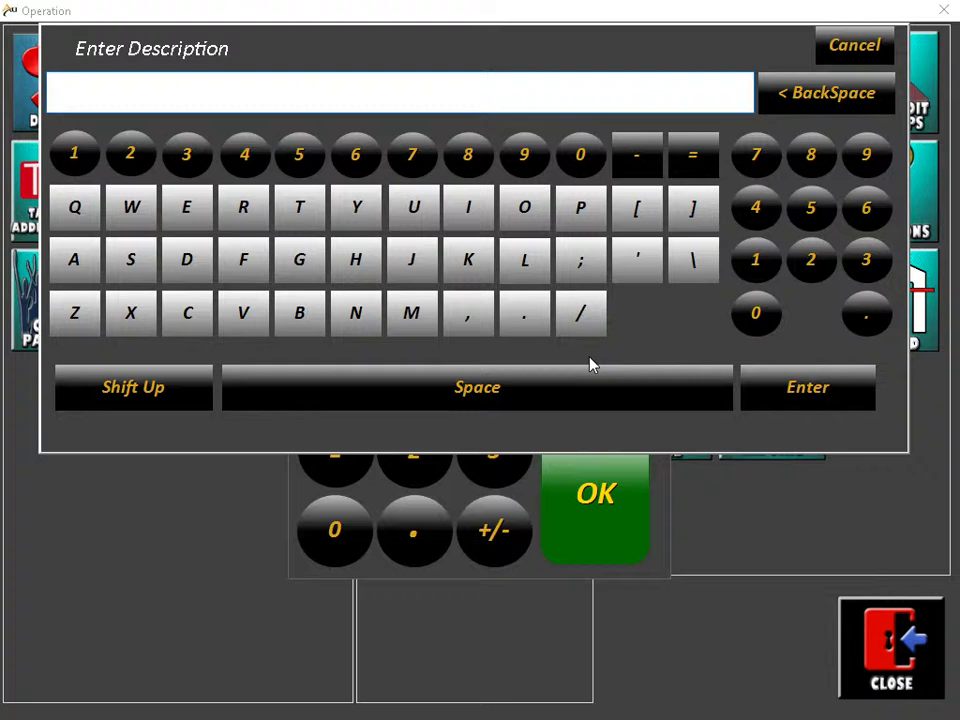
pyautogui.write('Grocery')
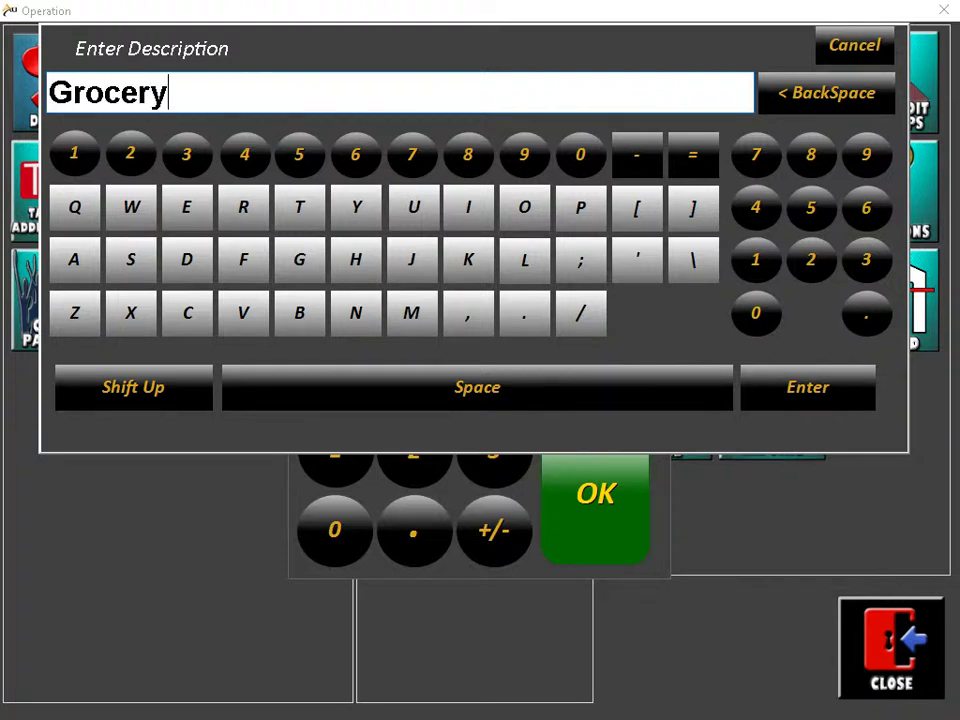
pyautogui.press('Return')
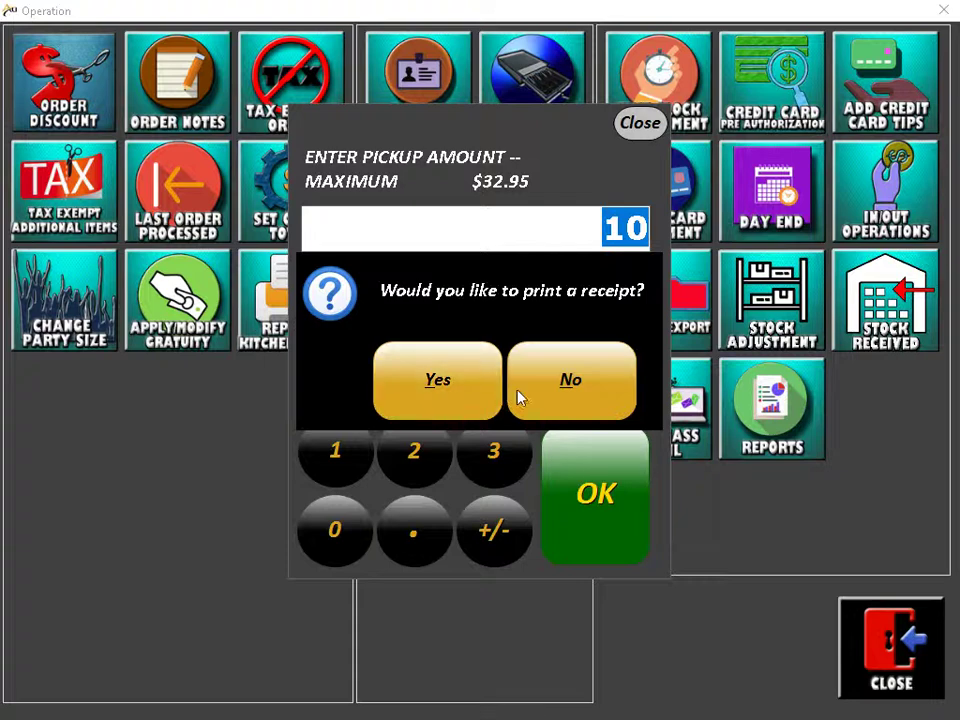
pyautogui.click(520, 396)
pyautogui.click(621, 292)
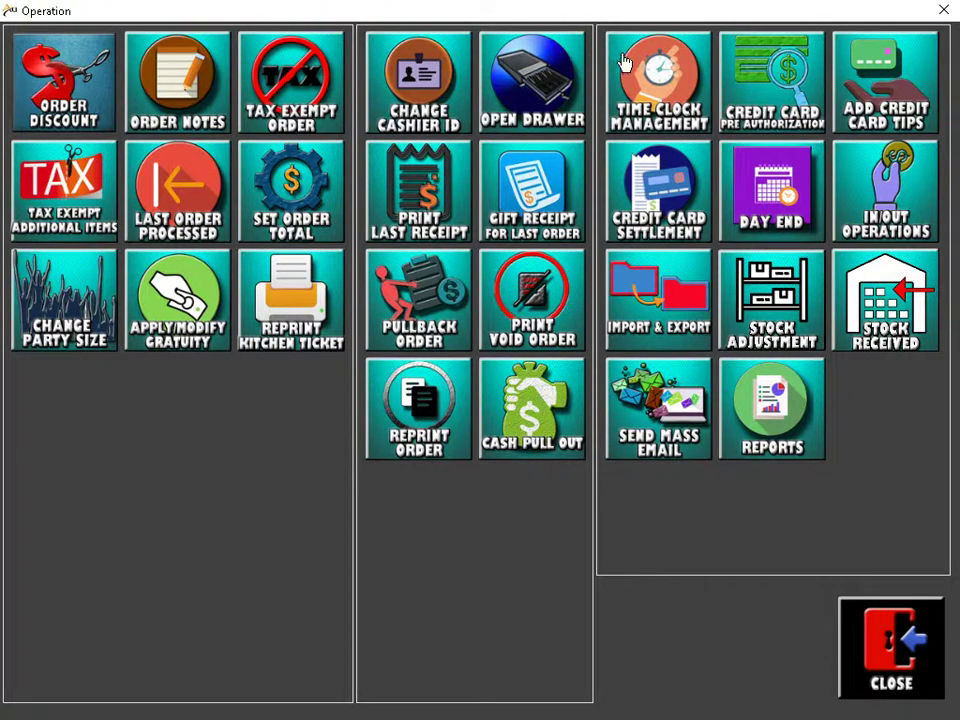
# Step: Clock the manager out, taking the $3.00 tips from the drawer without printing a receipt
pyautogui.click(646, 84)
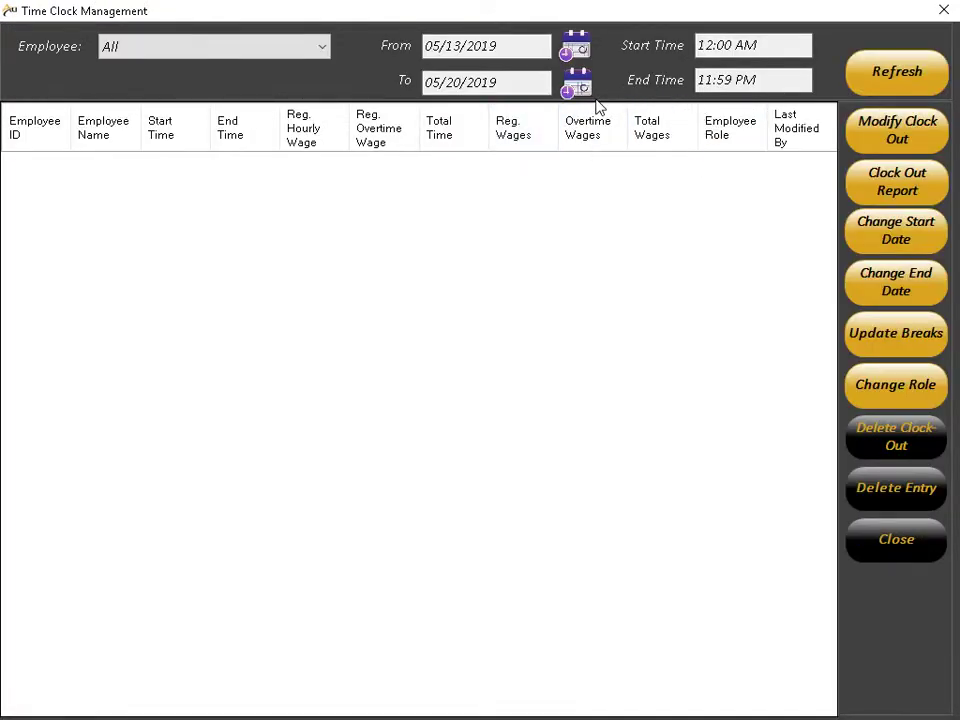
pyautogui.click(874, 538)
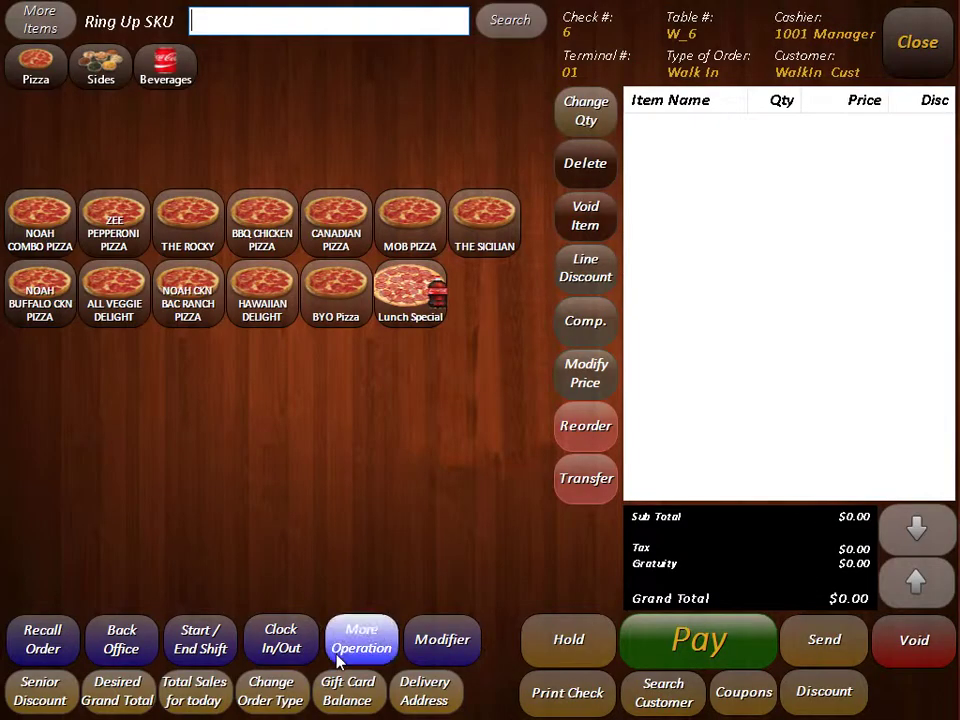
pyautogui.click(285, 645)
pyautogui.write('1001')
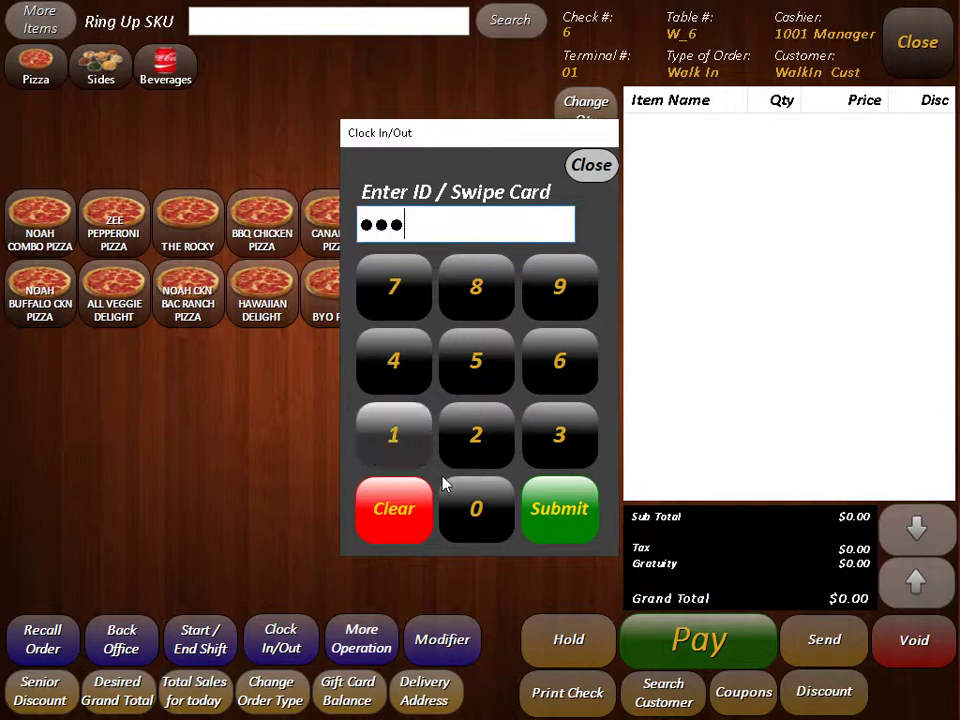
pyautogui.press('Return')
pyautogui.click(433, 386)
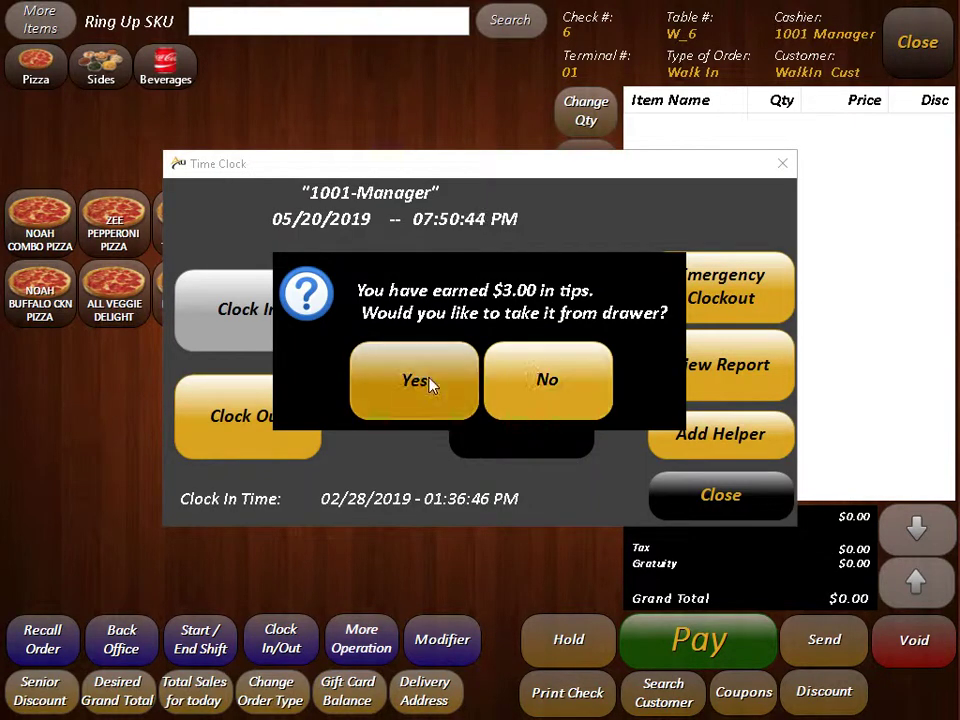
pyautogui.click(624, 512)
pyautogui.click(590, 390)
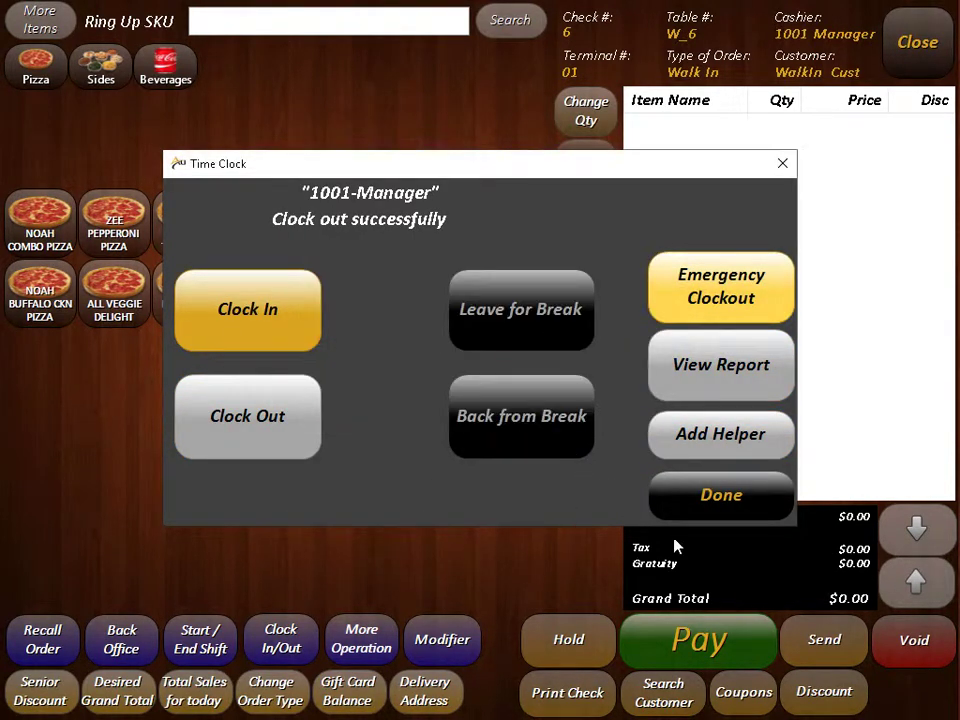
pyautogui.click(714, 493)
# Step: Set the Time Clock Management date range to 05/06/2019 through 05/21/2019
pyautogui.click(362, 638)
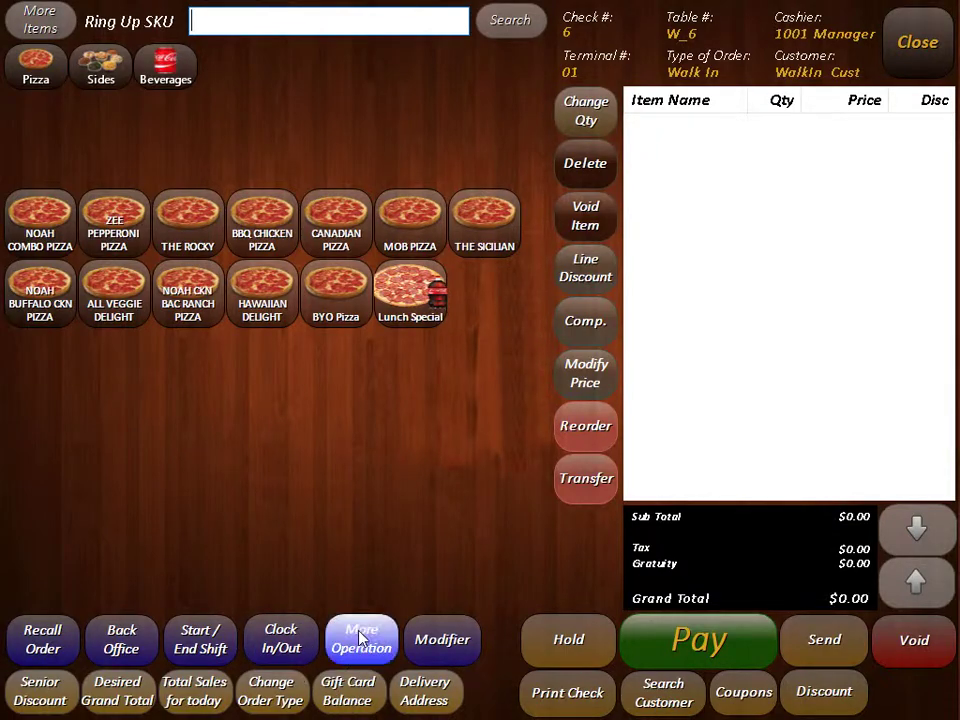
pyautogui.click(664, 82)
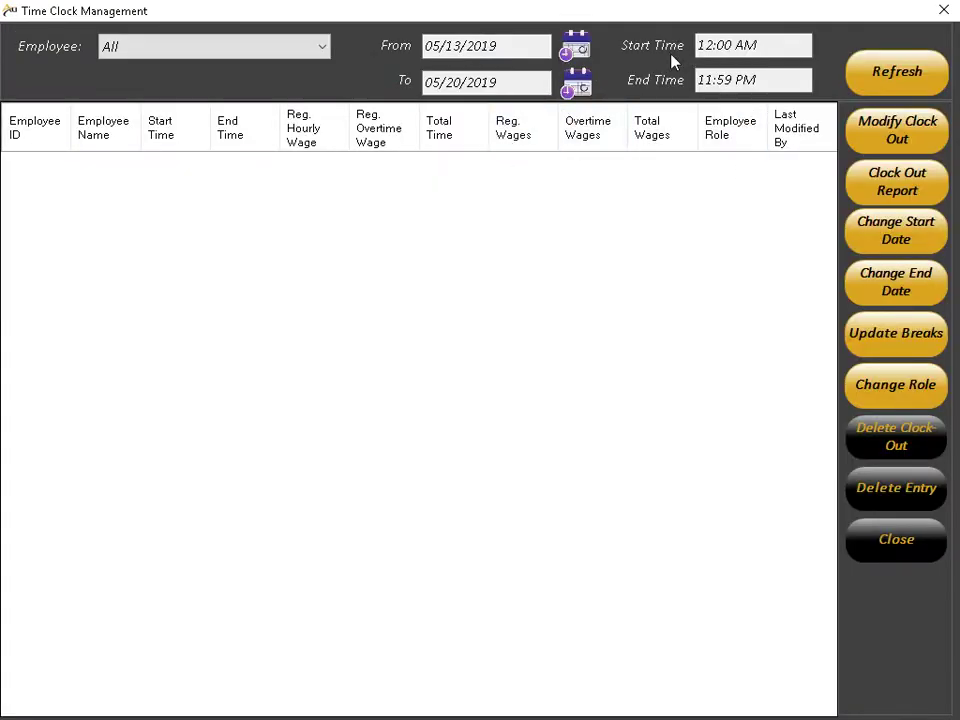
pyautogui.click(578, 86)
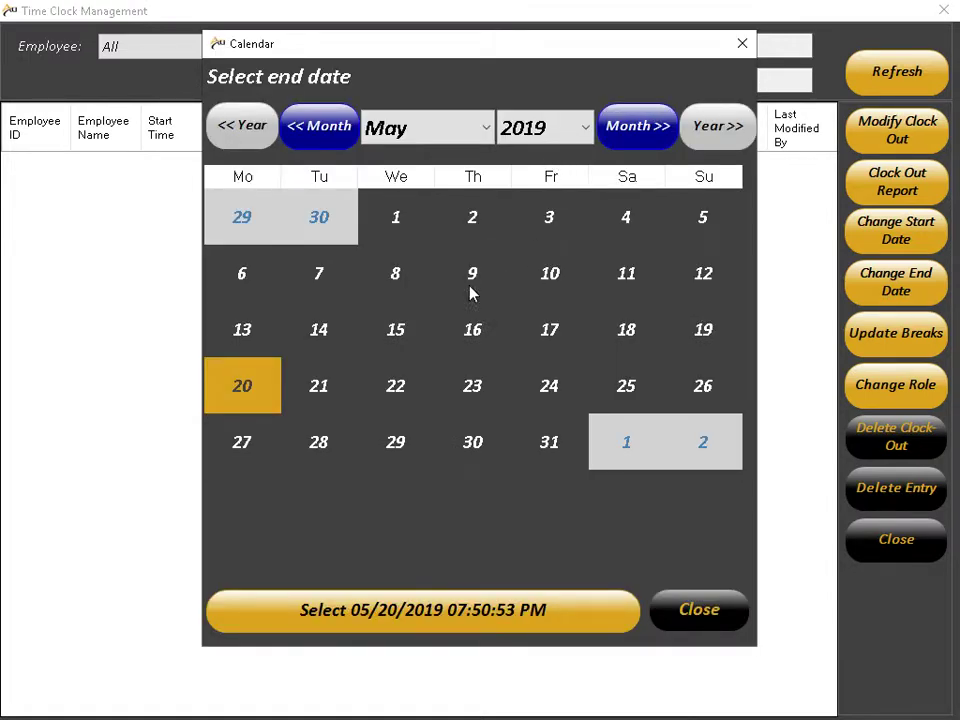
pyautogui.click(340, 388)
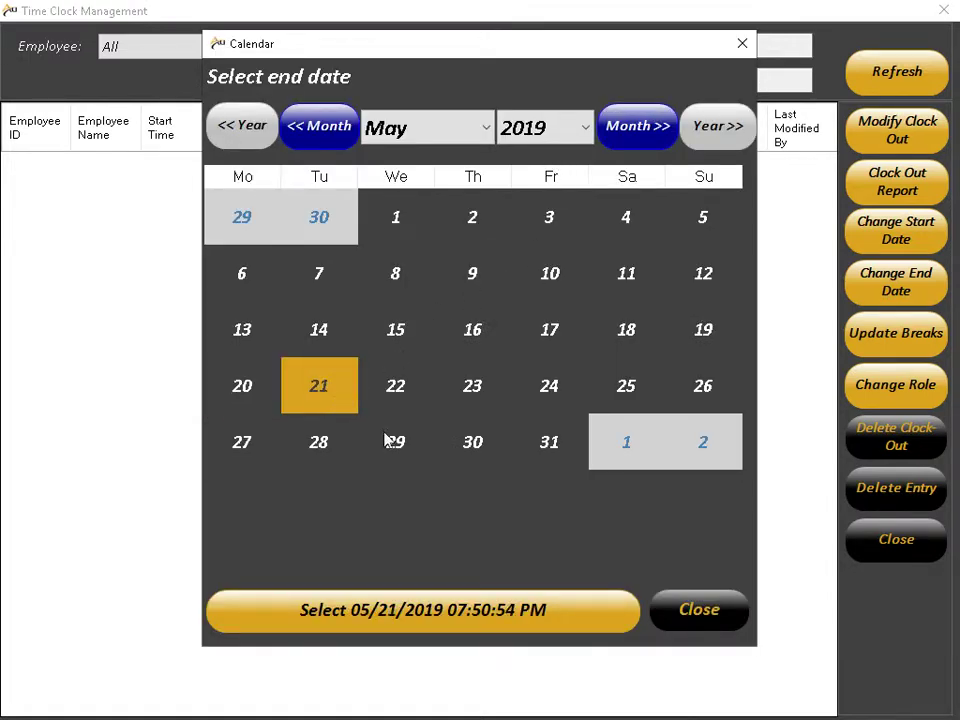
pyautogui.click(582, 605)
pyautogui.click(577, 47)
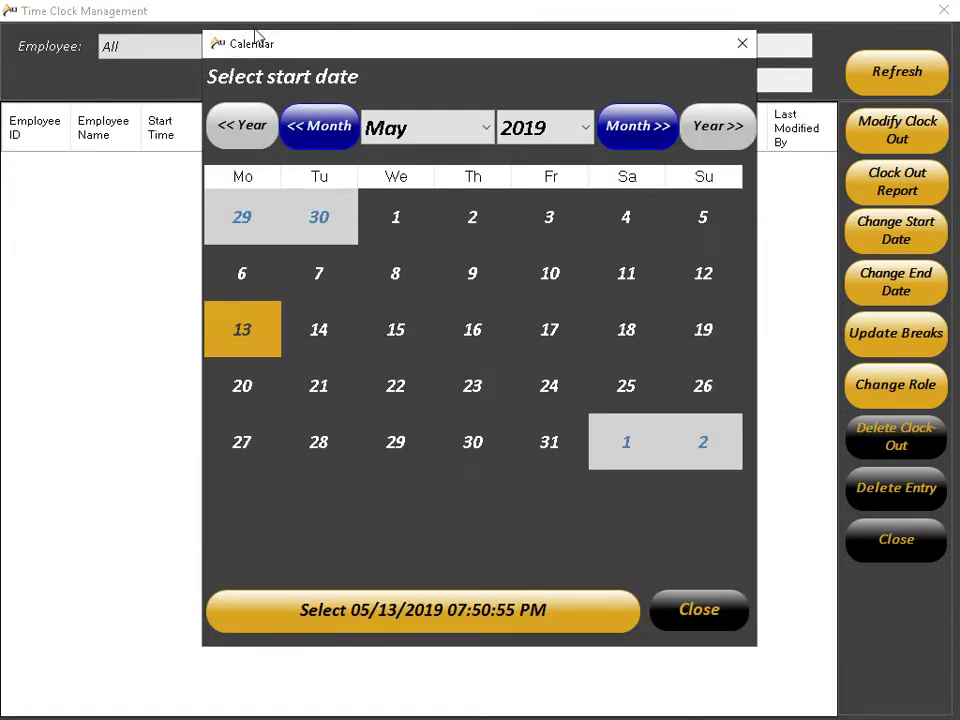
pyautogui.click(245, 287)
pyautogui.click(470, 620)
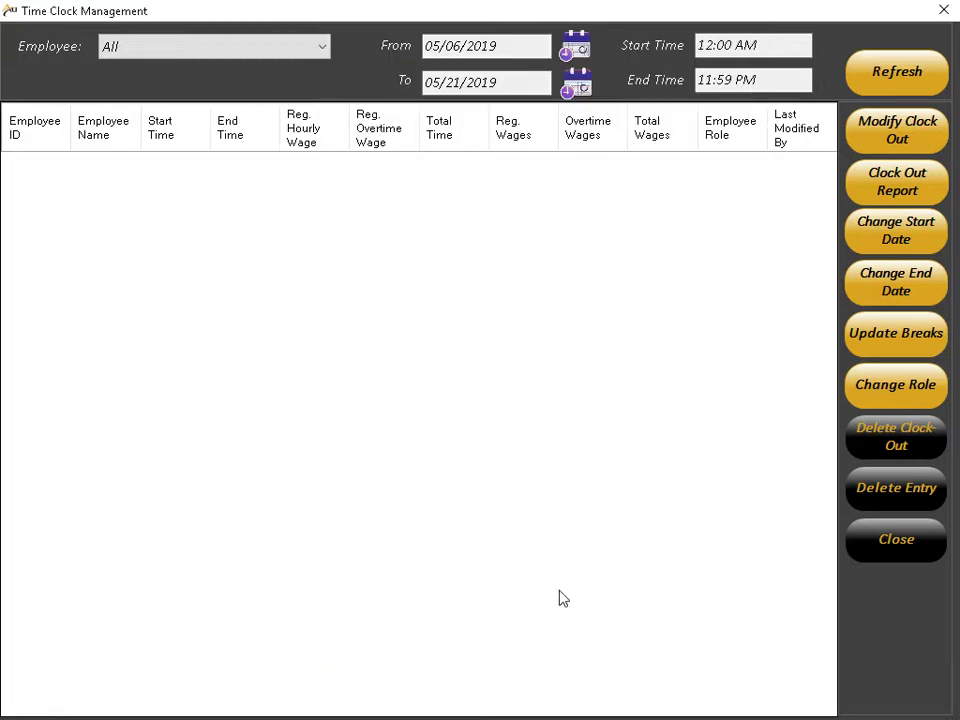
pyautogui.click(853, 538)
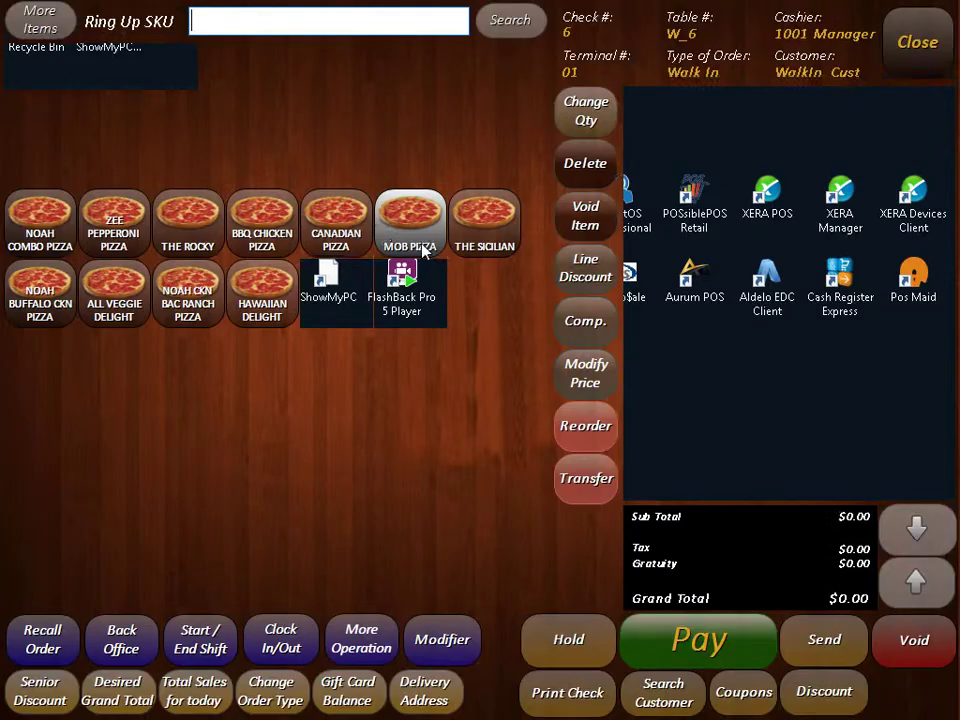
# Step: Exit to the login screen and clock the first manager in and out without a receipt
pyautogui.click(922, 30)
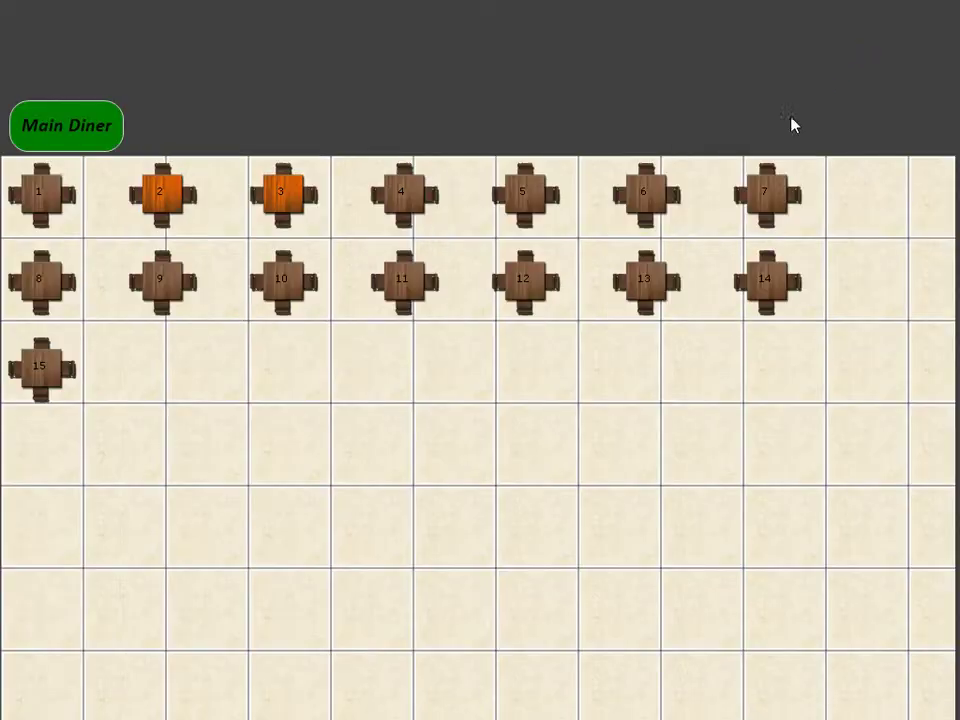
pyautogui.click(911, 50)
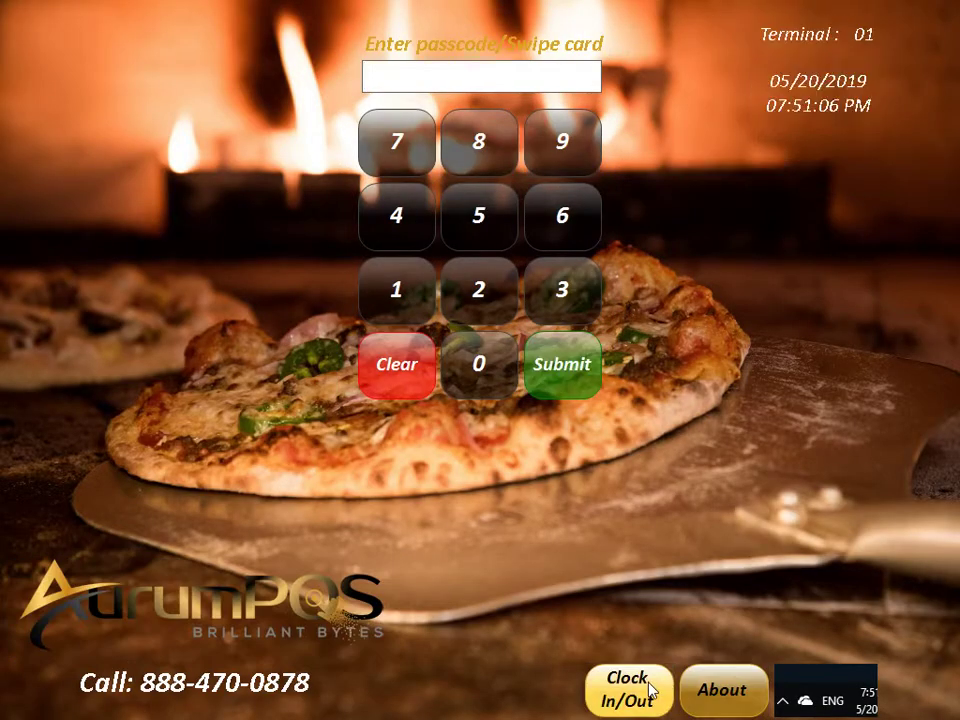
pyautogui.click(650, 682)
pyautogui.write('•••')
pyautogui.press('Return')
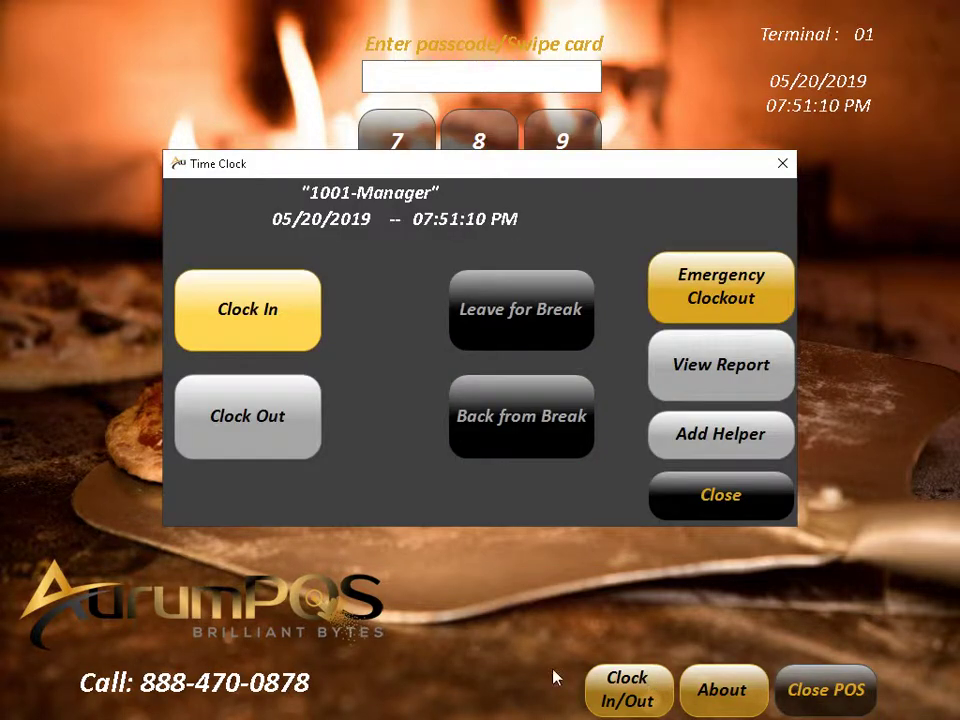
pyautogui.click(290, 340)
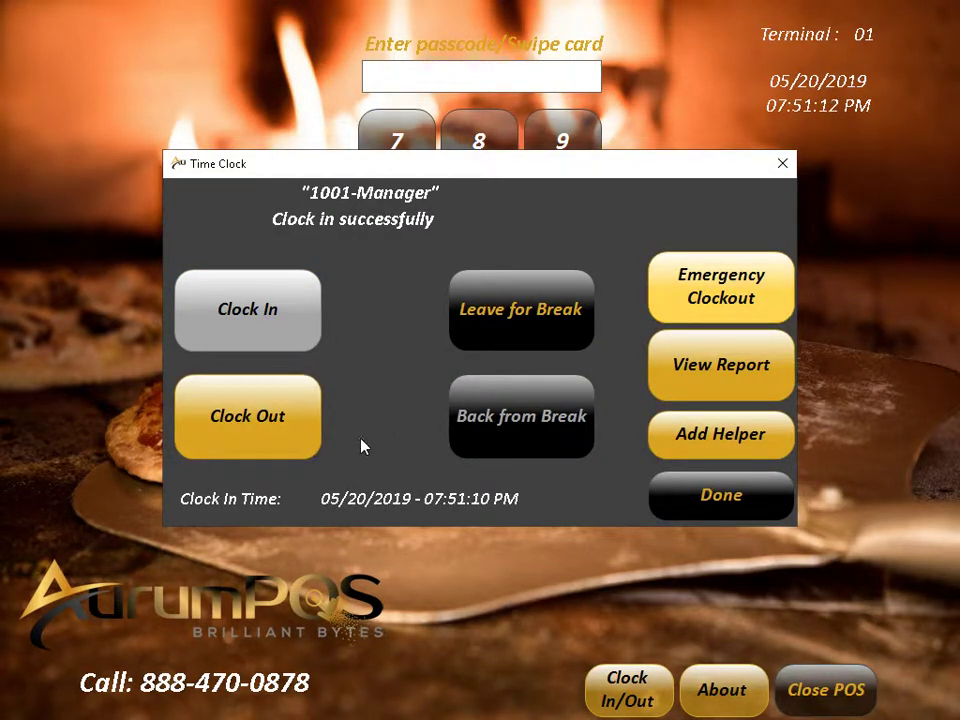
pyautogui.click(255, 437)
pyautogui.click(590, 496)
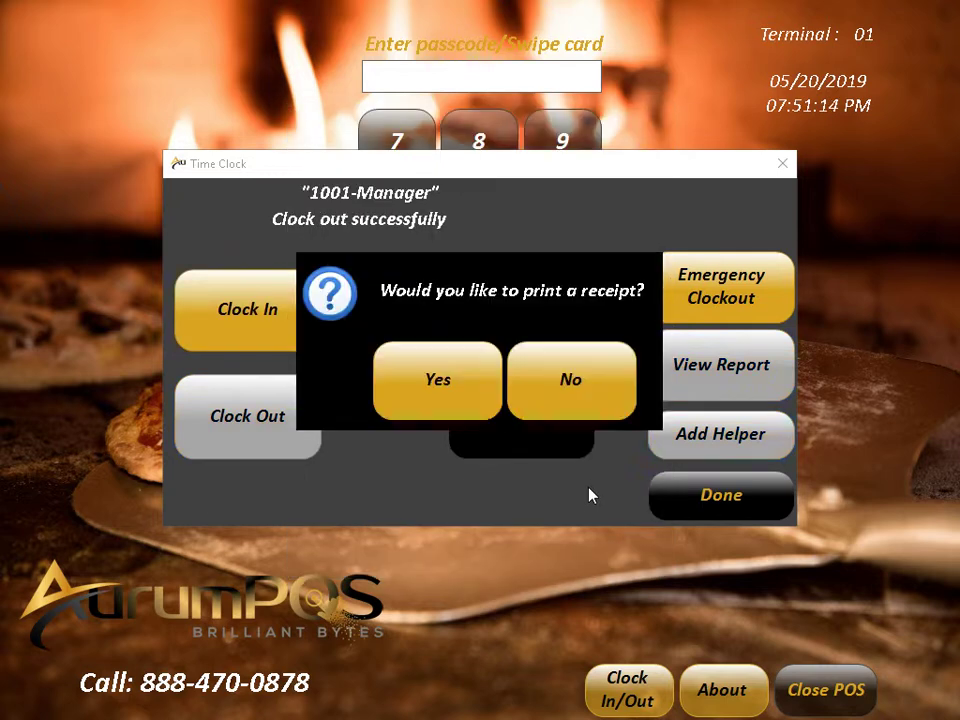
pyautogui.click(546, 396)
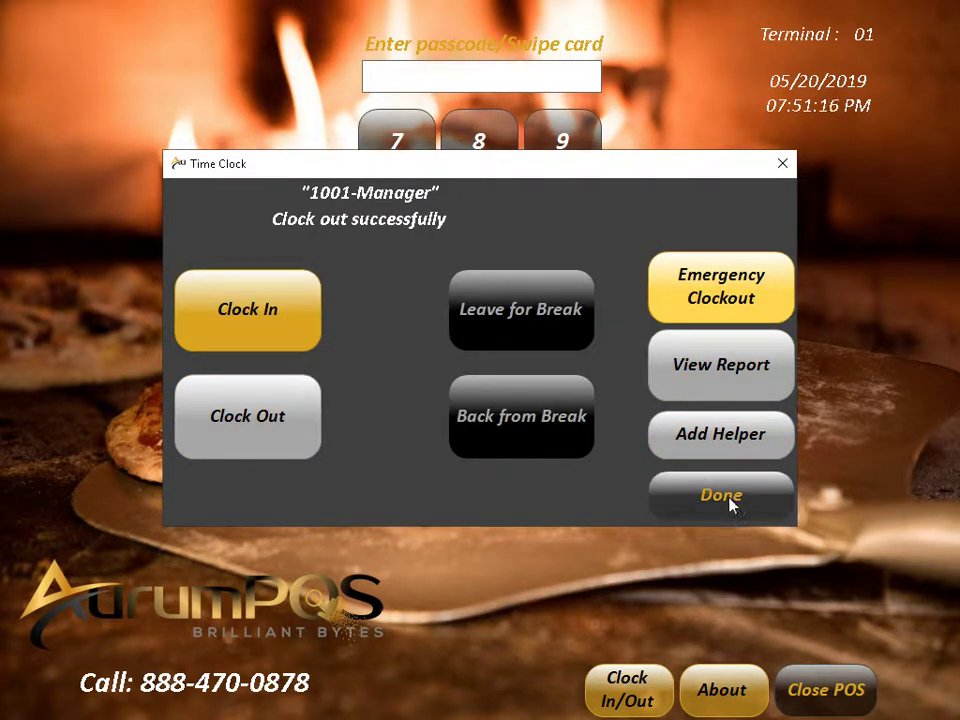
pyautogui.click(733, 505)
# Step: Clock the second manager account in and out without a receipt
pyautogui.click(633, 706)
pyautogui.write('1001')
pyautogui.press('Return')
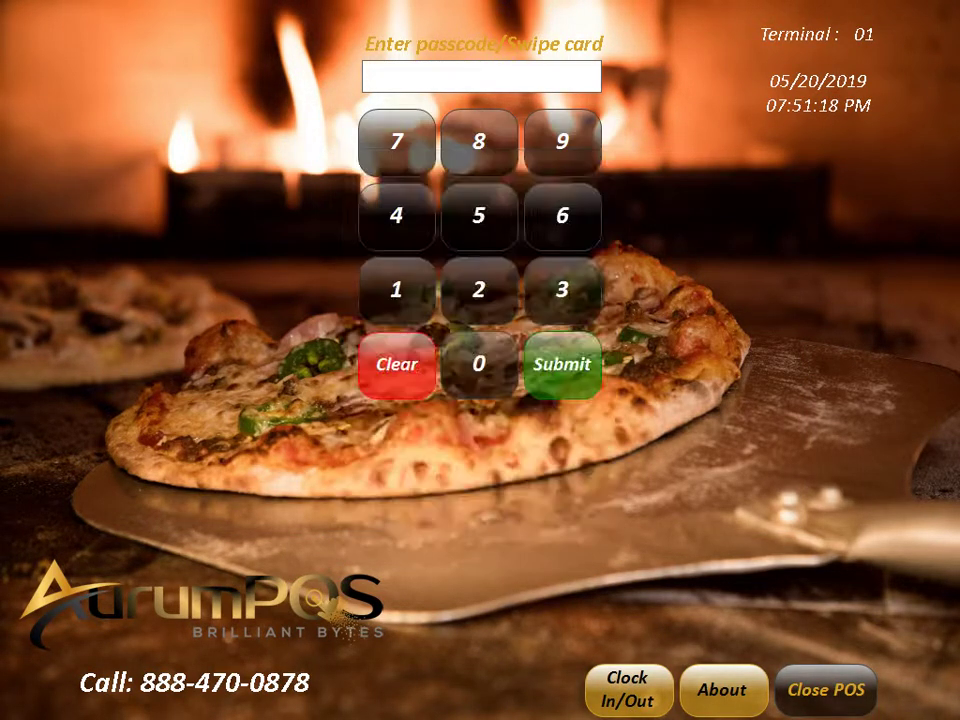
pyautogui.click(250, 322)
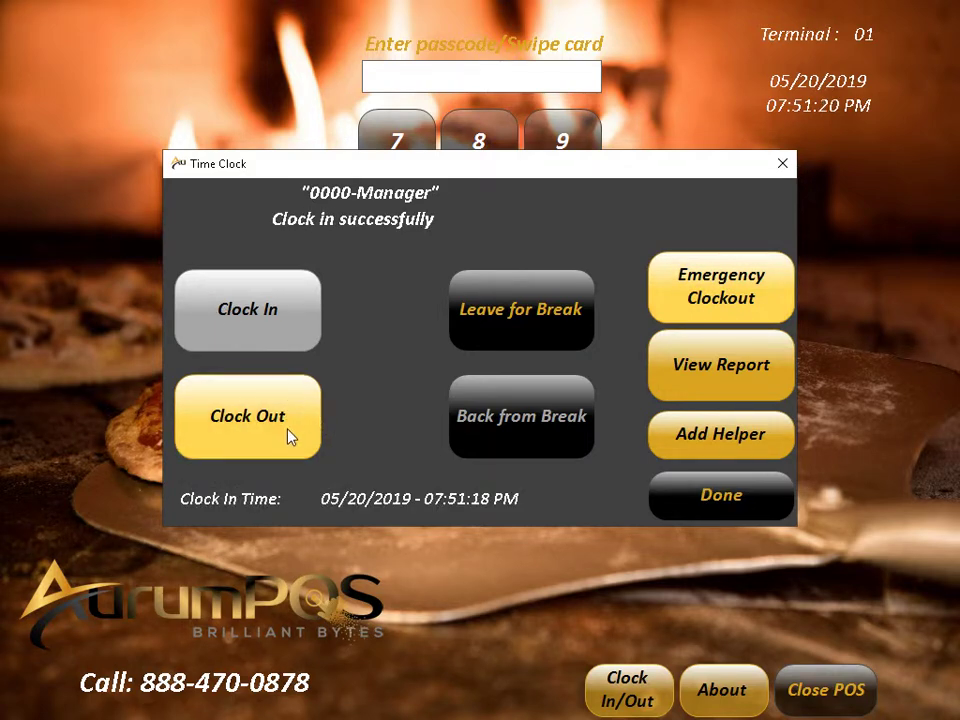
pyautogui.click(290, 437)
pyautogui.click(622, 505)
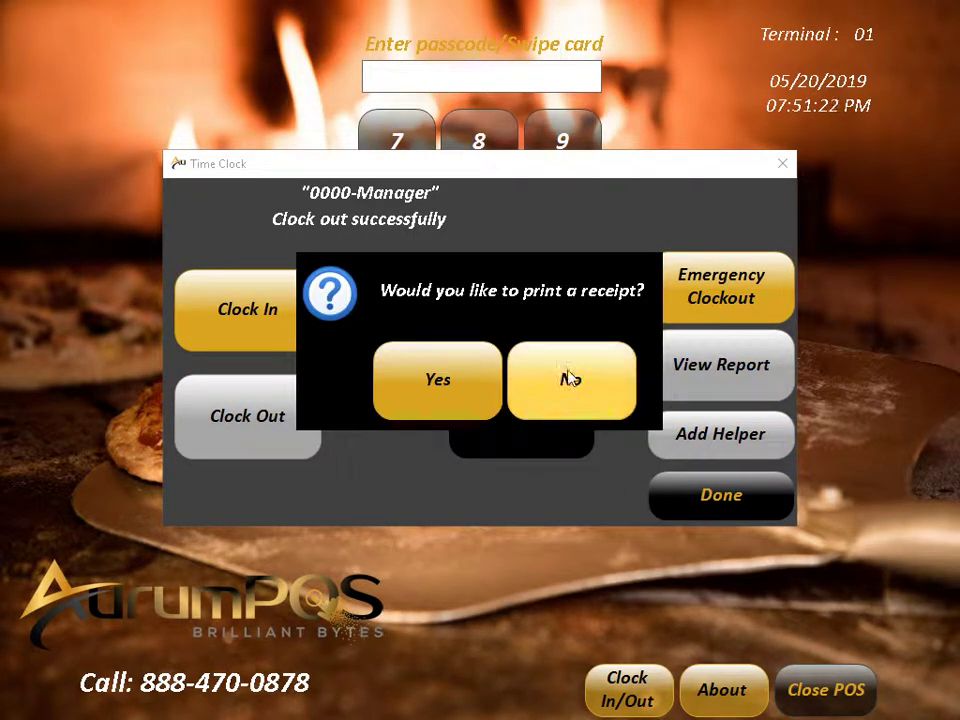
pyautogui.click(570, 378)
pyautogui.click(709, 499)
# Step: Log back in with the passcode and decline clocking in to reach the Main Diner layout
pyautogui.write('100')
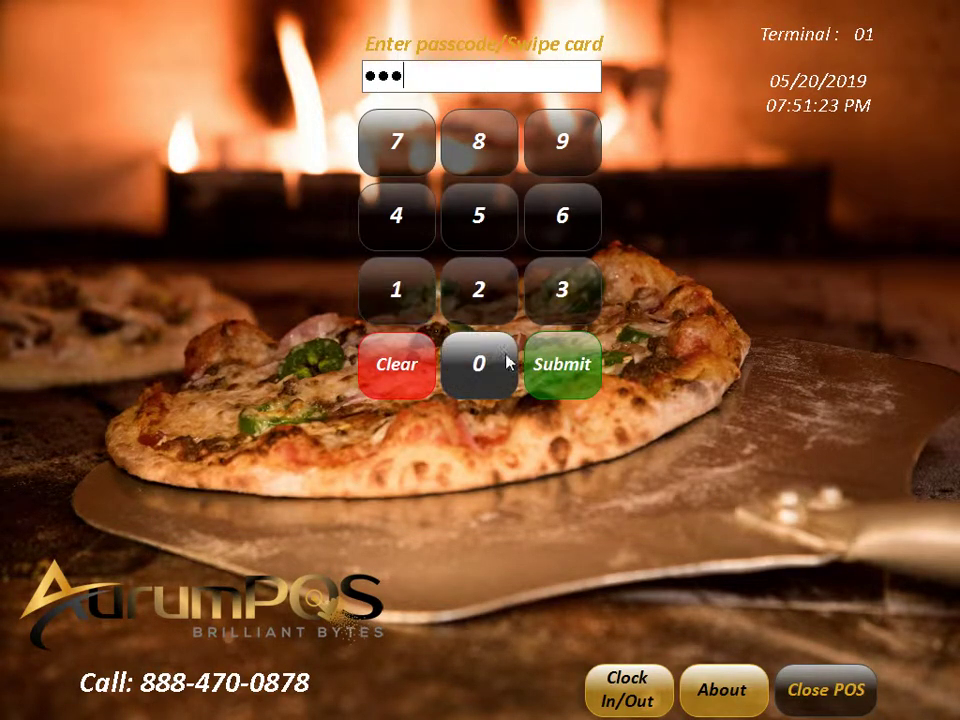
pyautogui.click(508, 362)
pyautogui.click(580, 342)
pyautogui.click(474, 362)
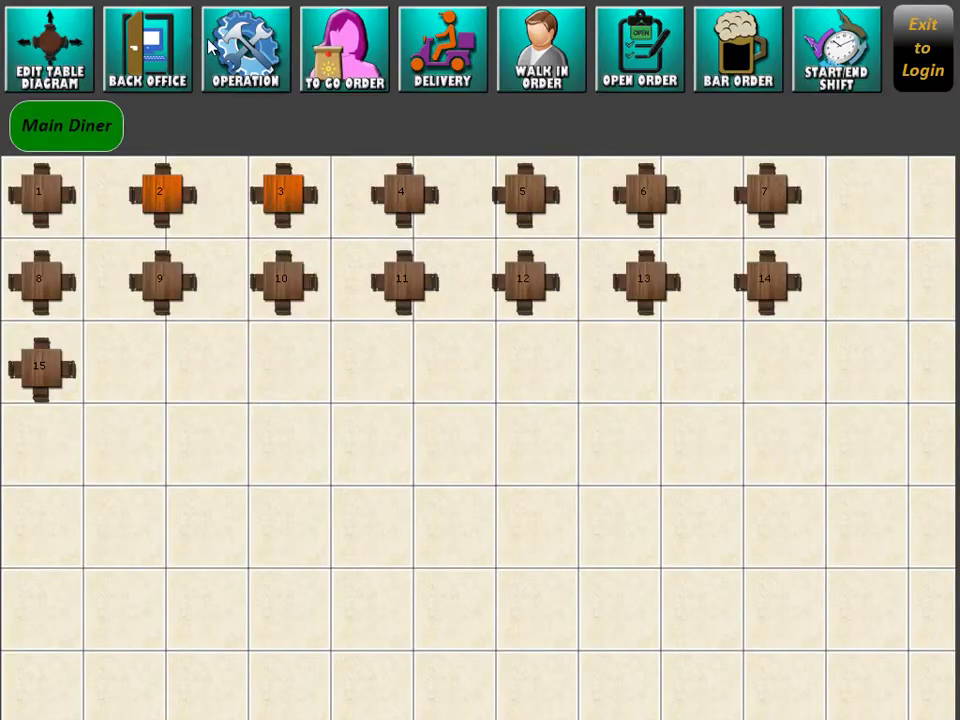
# Step: Open Time Clock Management to list the three 5/20/2019 manager clock entries
pyautogui.click(215, 48)
pyautogui.click(660, 86)
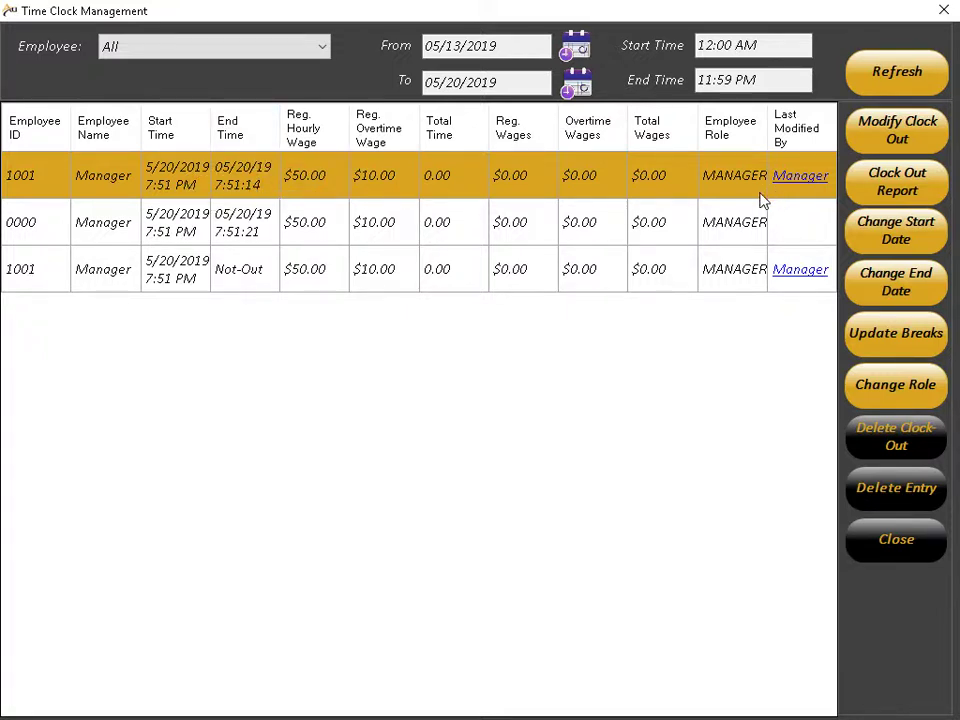
# Step: Set the first entry's start to May 20 at 07:00 AM
pyautogui.click(914, 238)
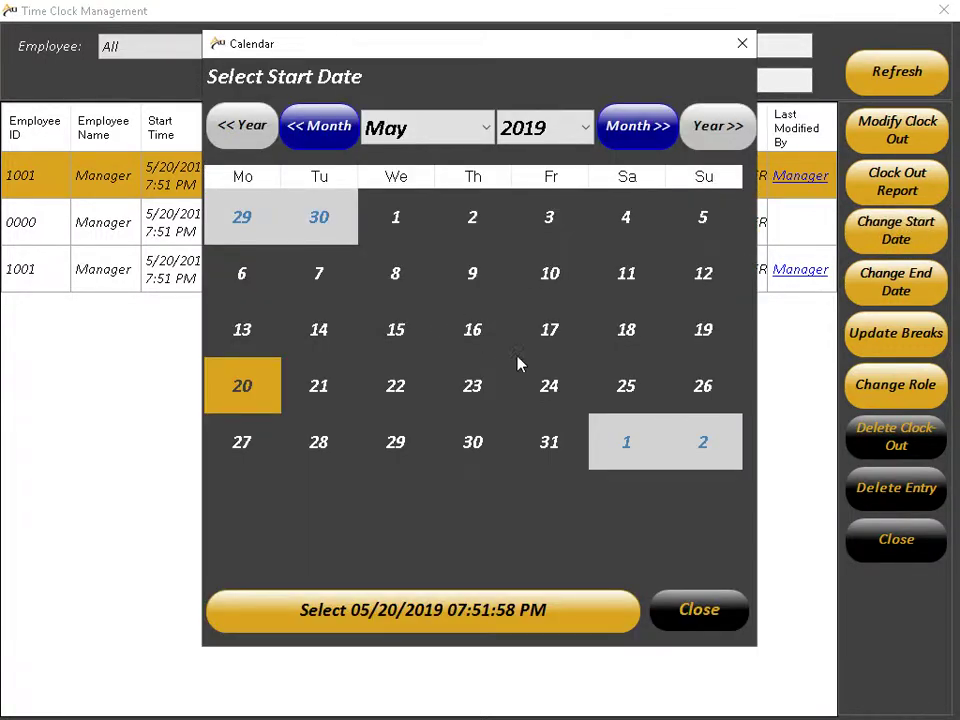
pyautogui.click(363, 620)
pyautogui.click(388, 383)
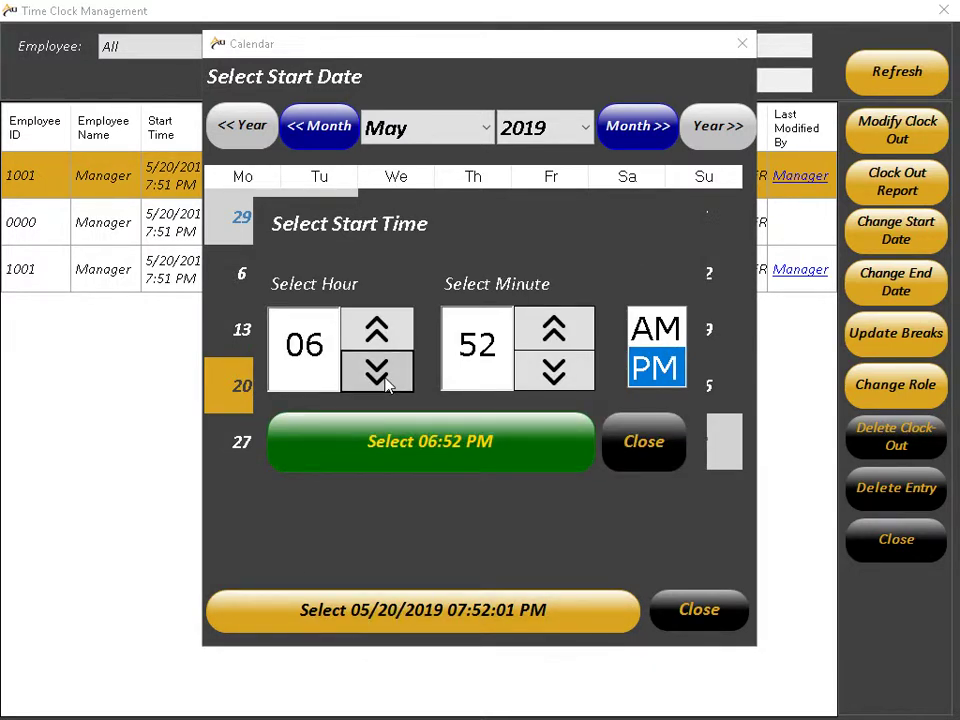
pyautogui.click(390, 340)
pyautogui.click(645, 332)
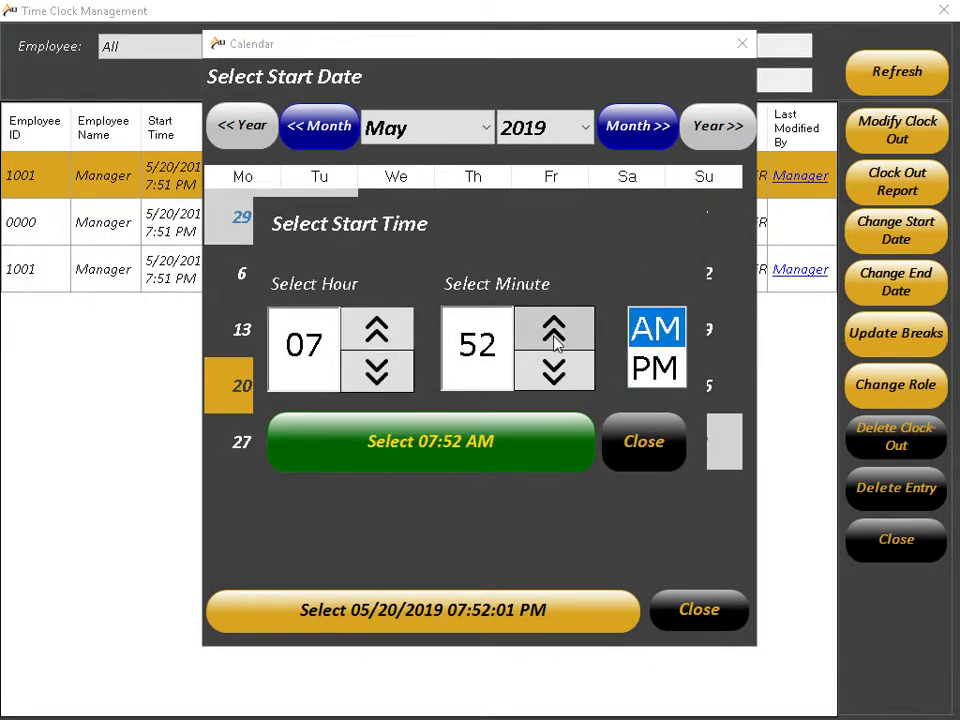
pyautogui.moveTo(556, 343); pyautogui.dragTo(550, 346)
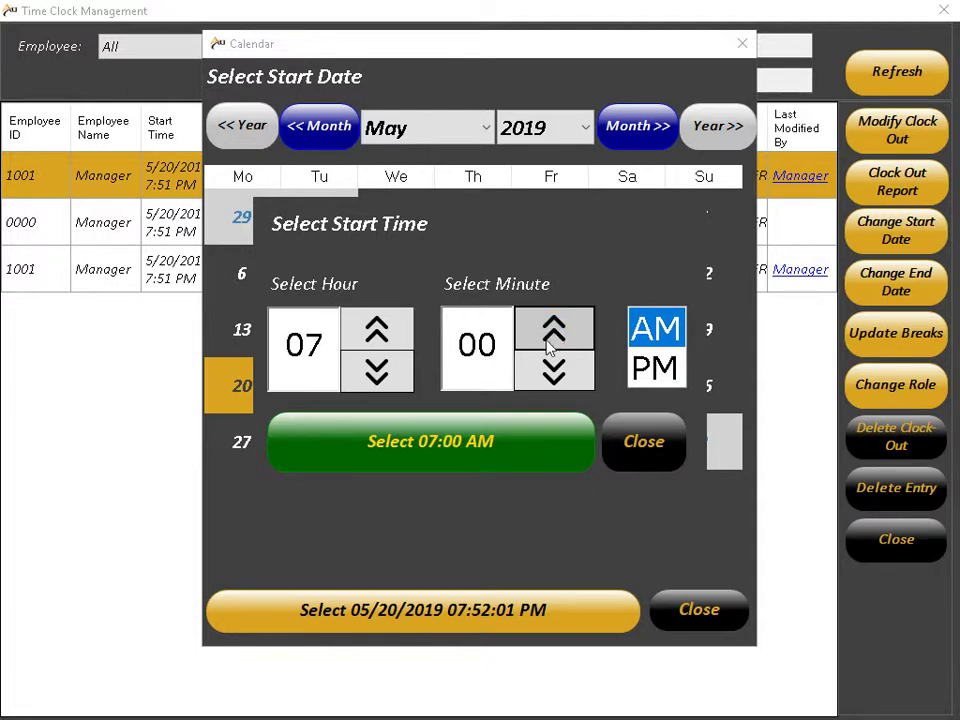
pyautogui.click(493, 439)
pyautogui.click(648, 298)
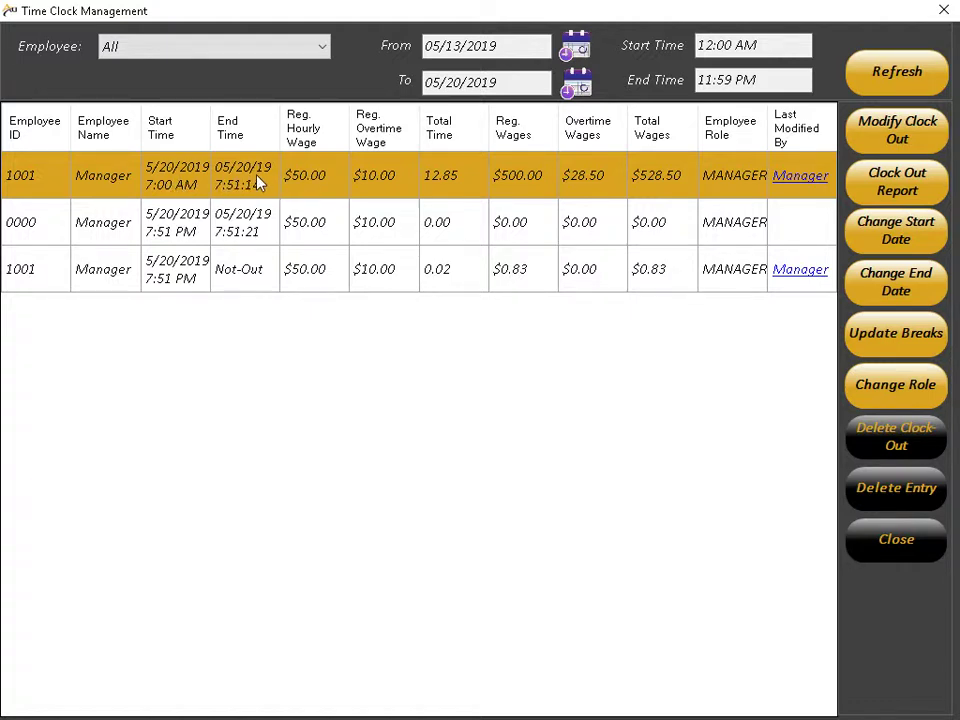
# Step: Change the start to 5/20/2019 03:00 PM, giving 4.85 hours and $242.50
pyautogui.click(905, 237)
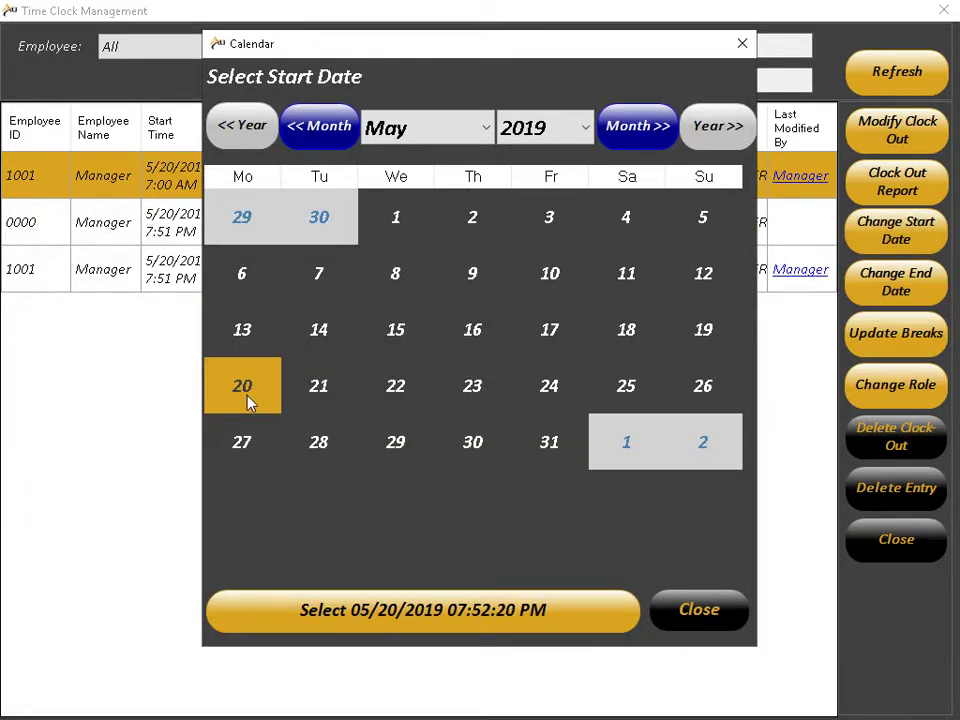
pyautogui.click(380, 612)
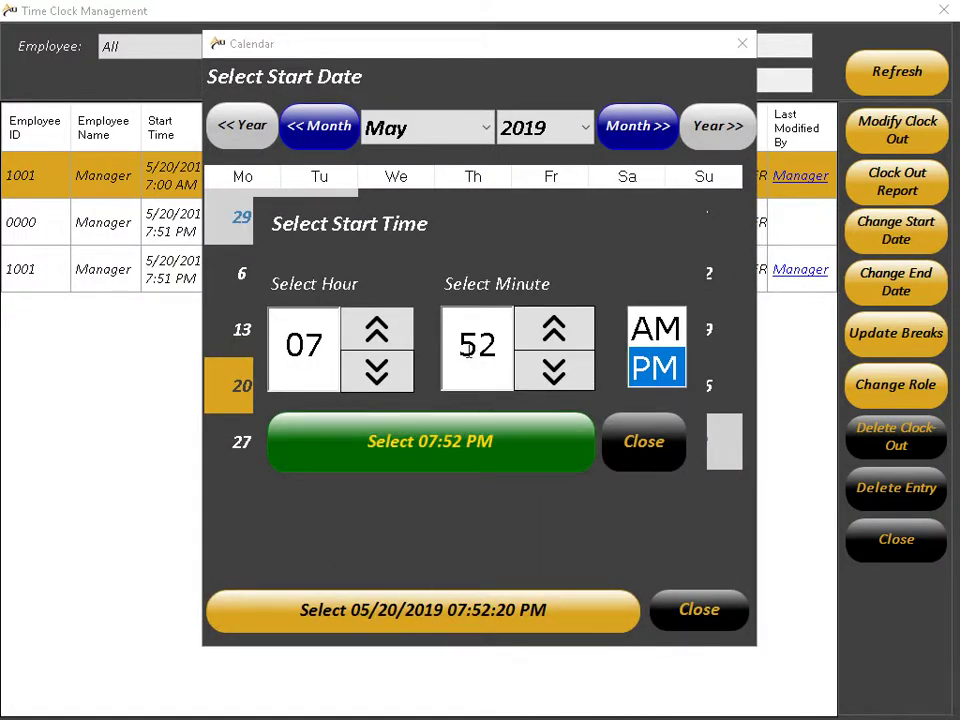
pyautogui.click(381, 369)
pyautogui.click(381, 369)
pyautogui.click(381, 369)
pyautogui.click(381, 369)
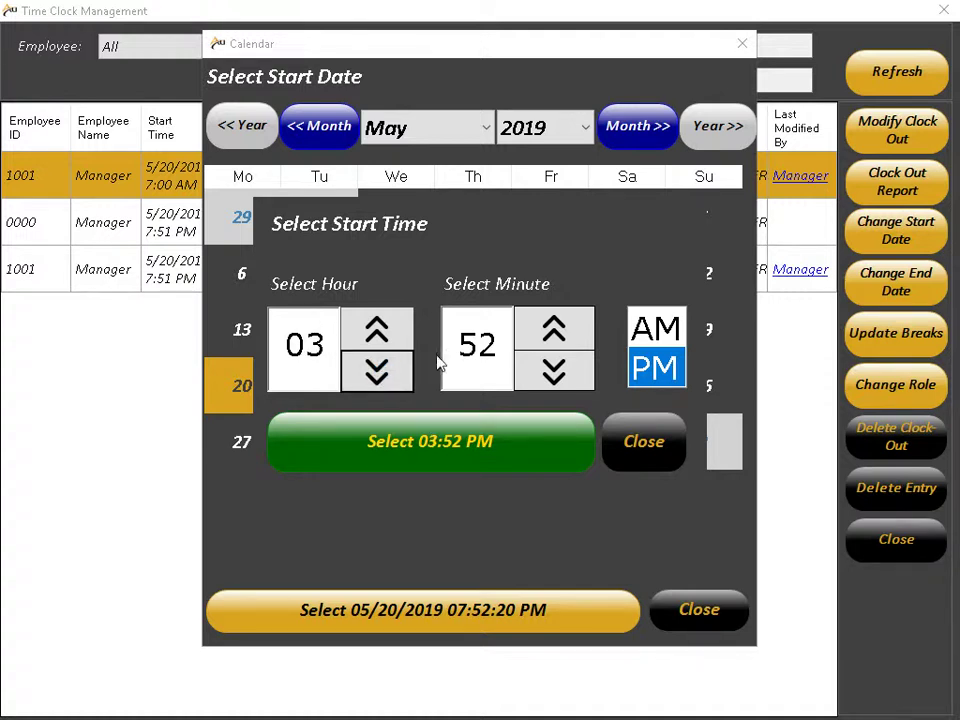
pyautogui.click(555, 332)
pyautogui.click(555, 332)
pyautogui.click(555, 333)
pyautogui.click(555, 333)
pyautogui.click(555, 333)
pyautogui.click(555, 333)
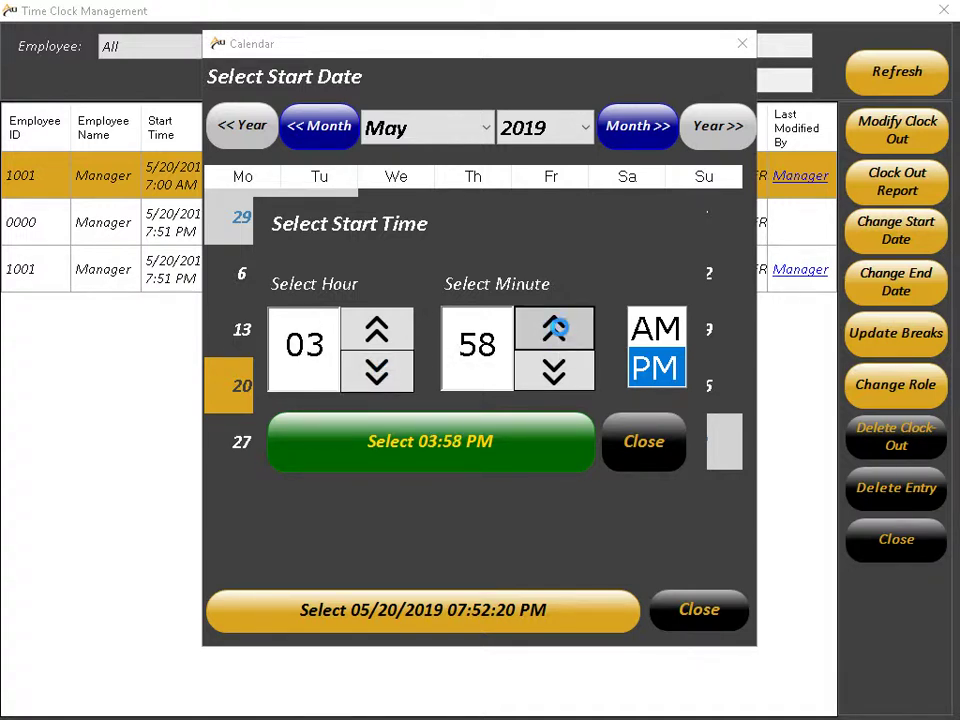
pyautogui.click(555, 333)
pyautogui.click(553, 335)
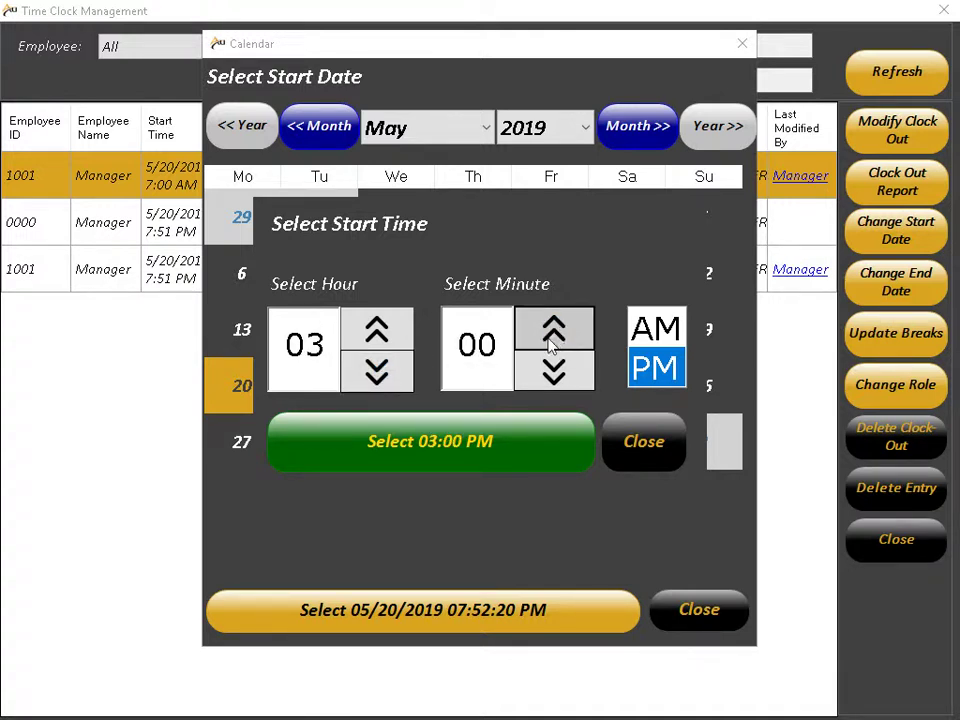
pyautogui.click(507, 449)
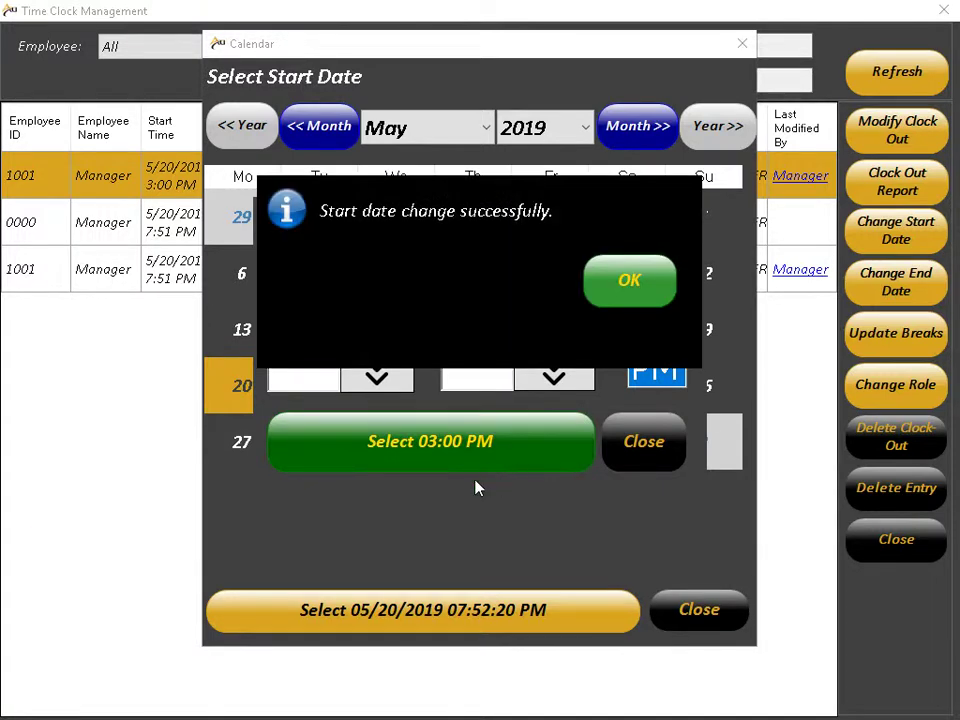
pyautogui.click(622, 300)
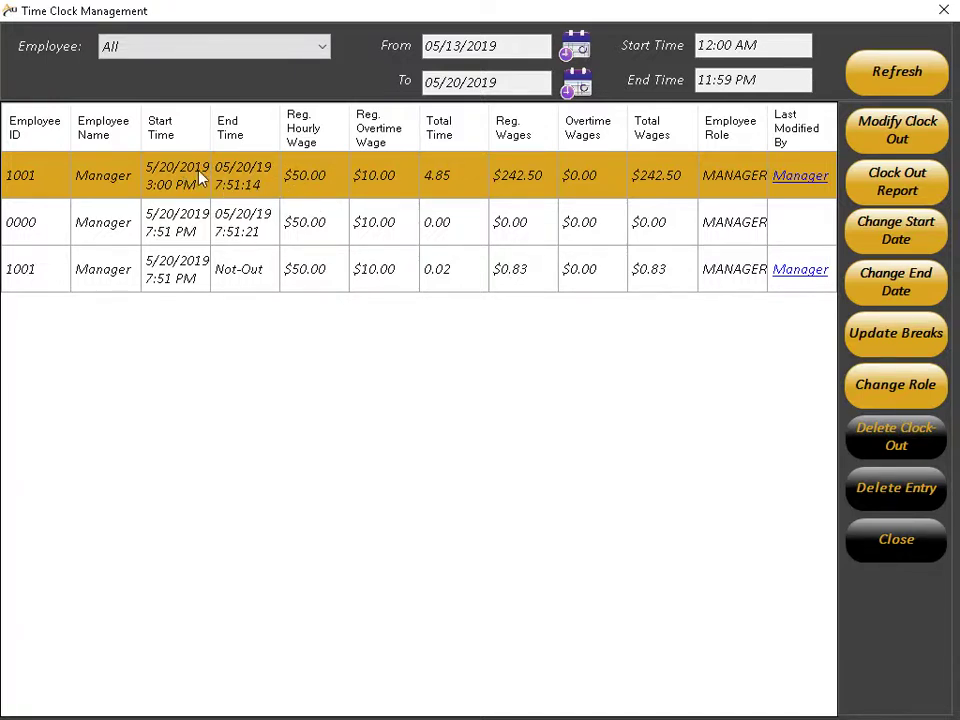
pyautogui.click(510, 230)
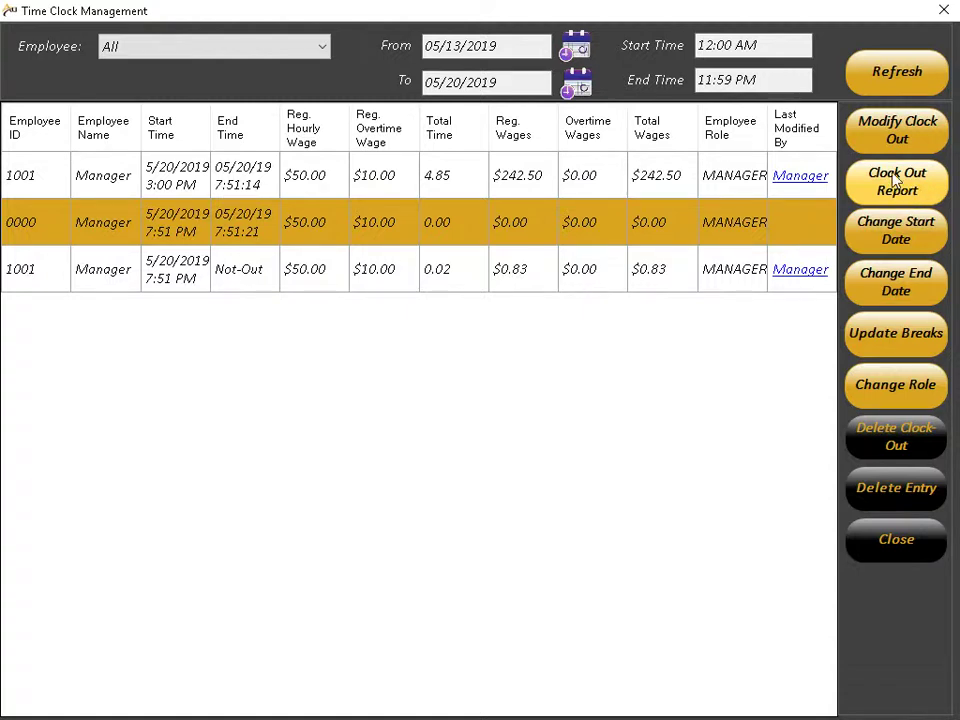
# Step: Bring up the Liability Report from Clock Out Report, then cancel it
pyautogui.click(896, 180)
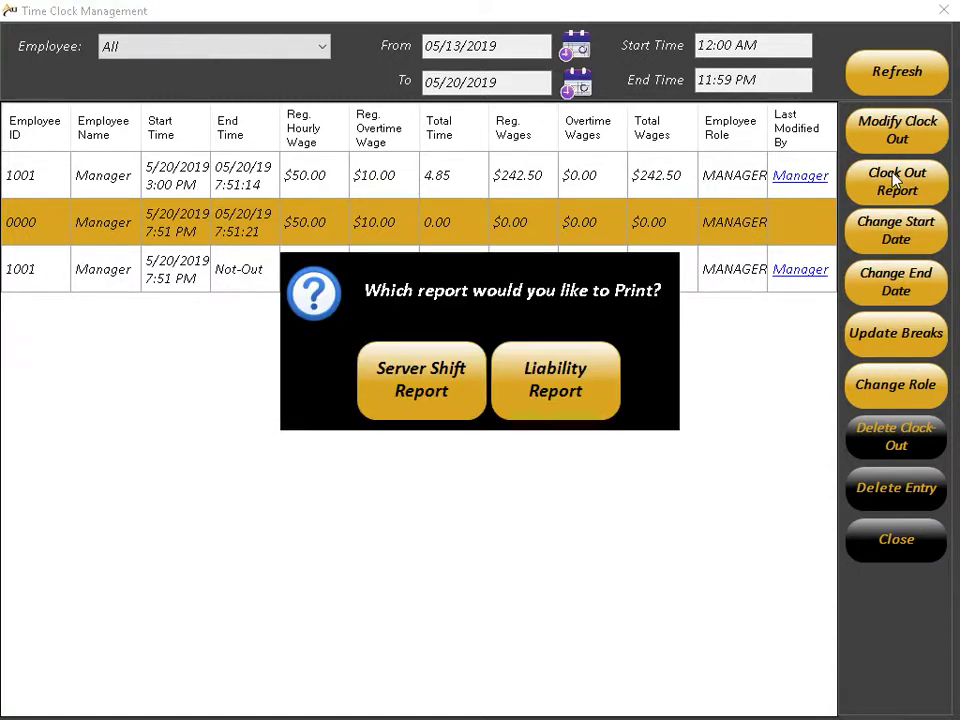
pyautogui.click(541, 392)
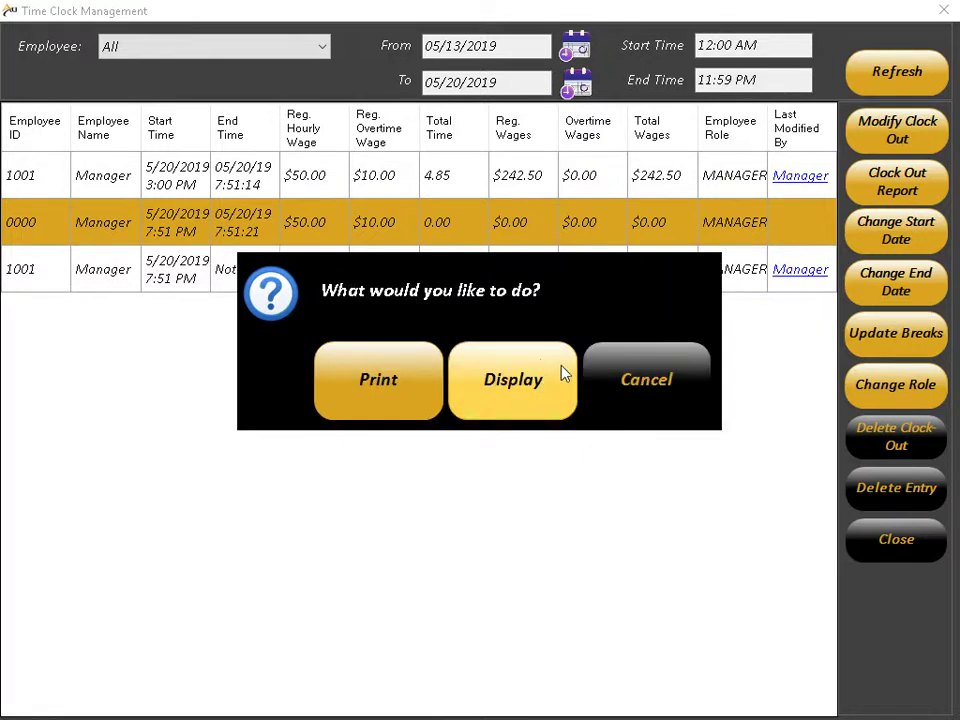
pyautogui.click(650, 386)
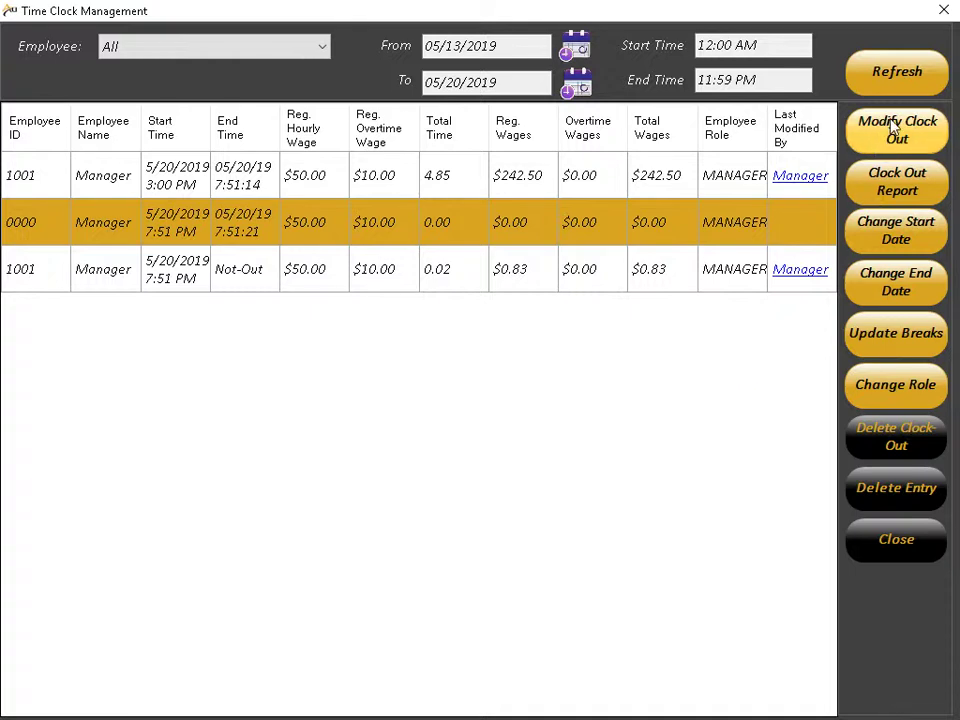
# Step: Decline modifying the cashier clock out and close Time Clock Management
pyautogui.click(906, 140)
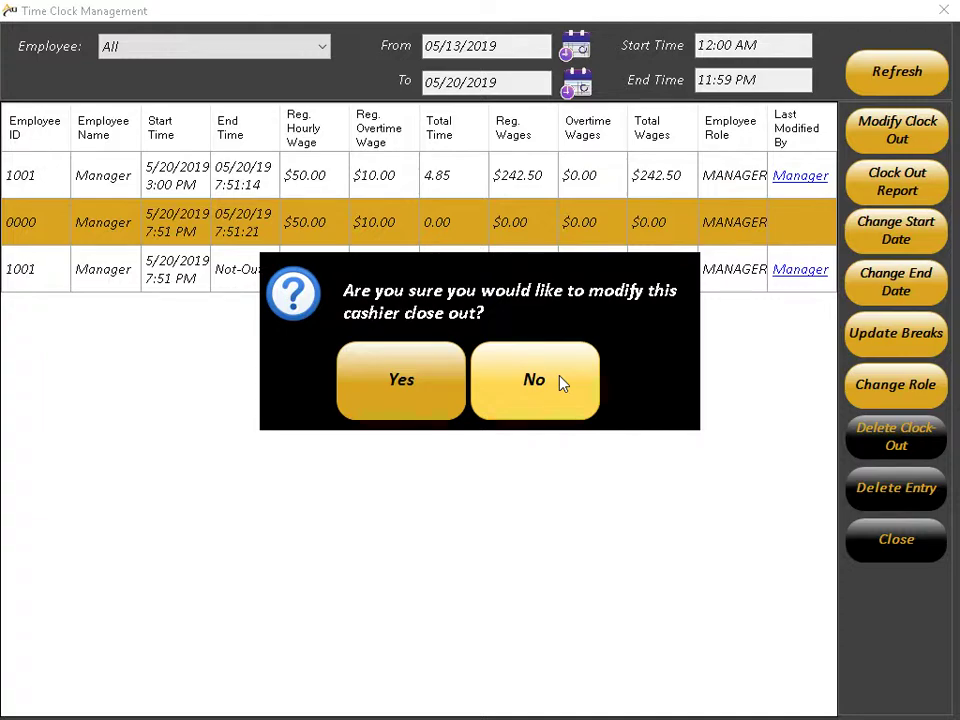
pyautogui.click(560, 382)
pyautogui.click(881, 536)
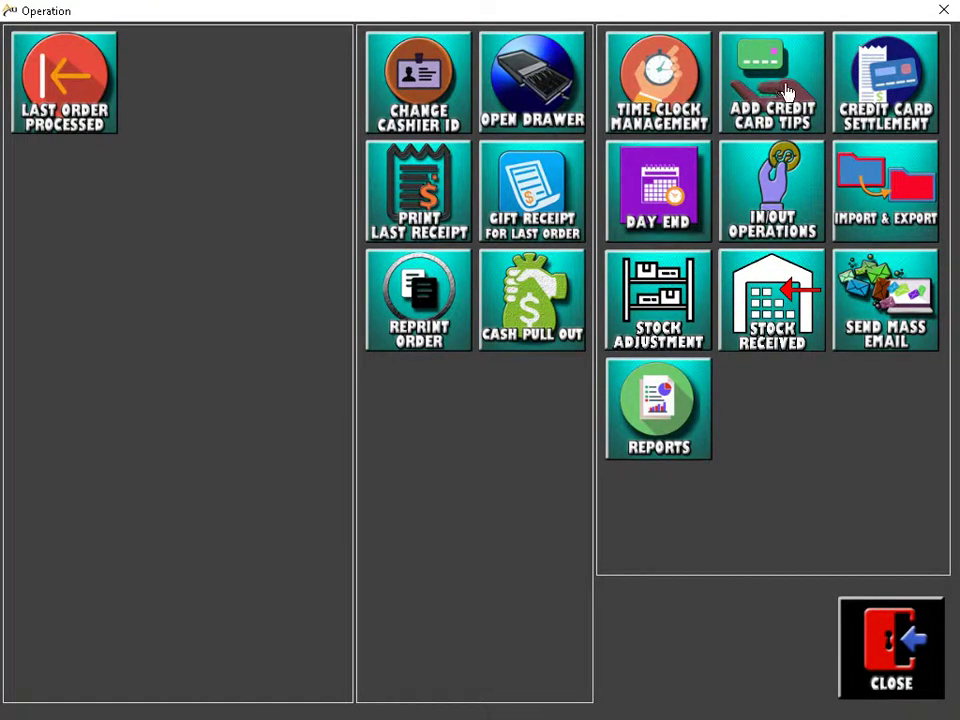
pyautogui.click(757, 84)
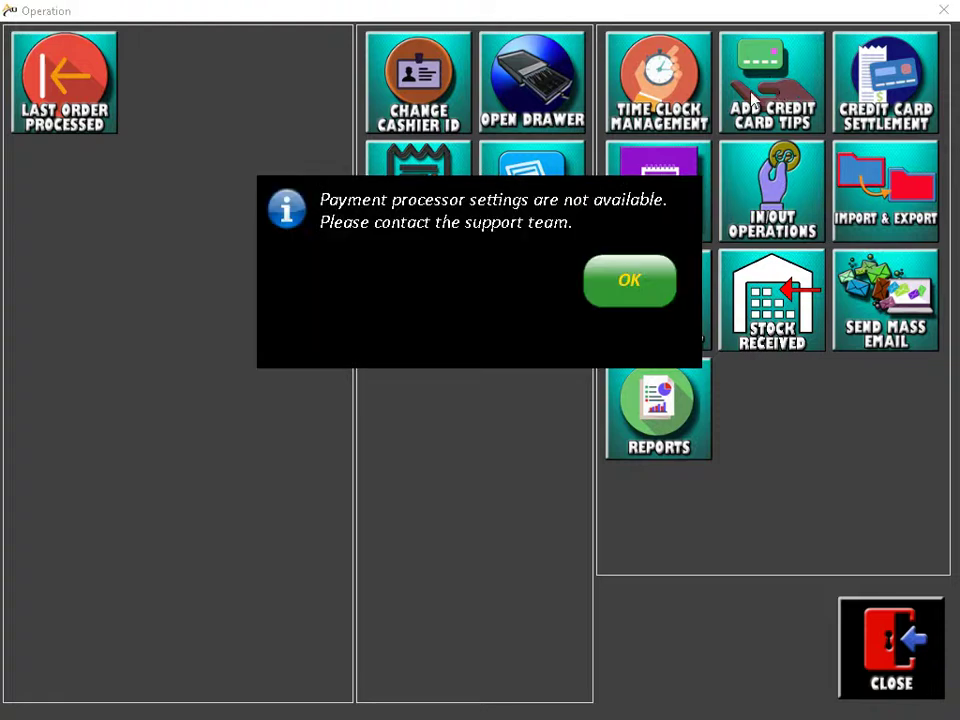
pyautogui.click(630, 280)
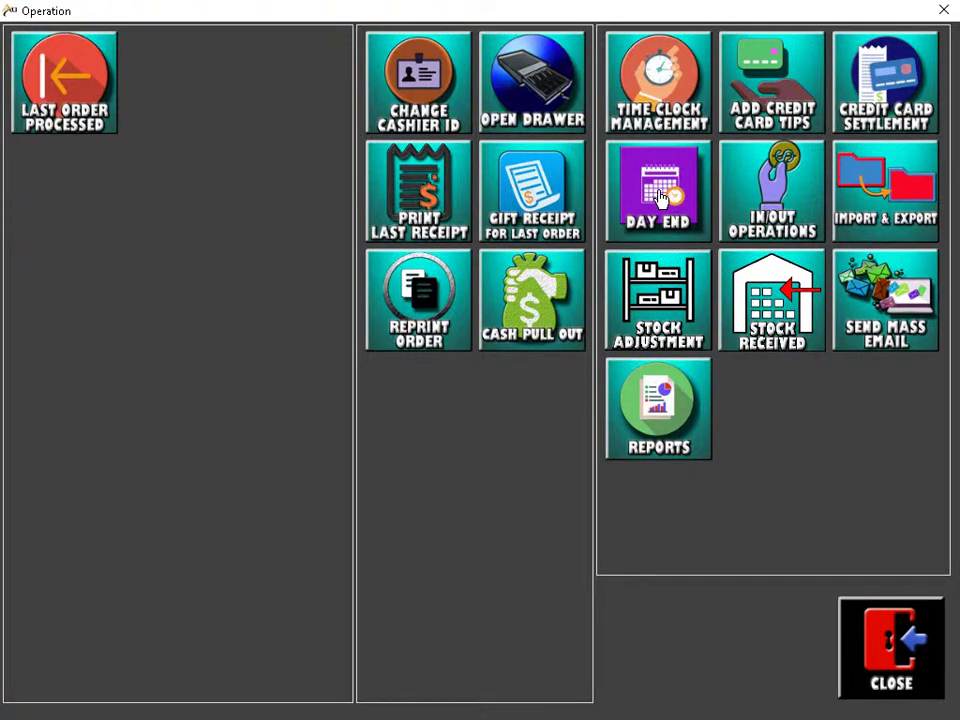
# Step: Run Day End and record a $25.00 actual deposit against the expected ($3.01)
pyautogui.click(660, 196)
pyautogui.click(632, 281)
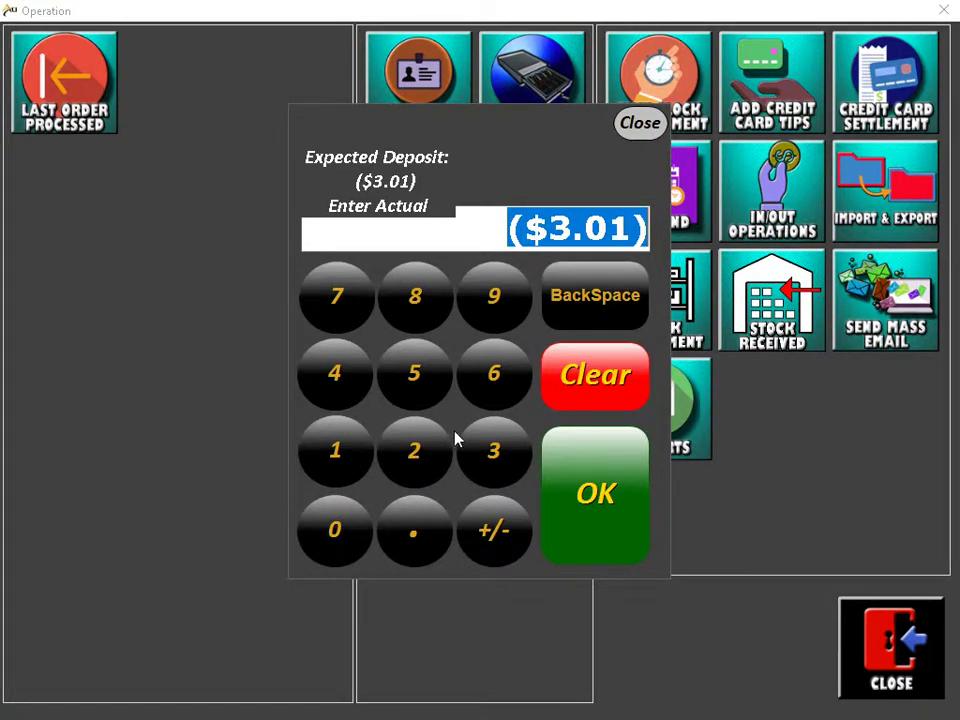
pyautogui.click(385, 465)
pyautogui.click(443, 368)
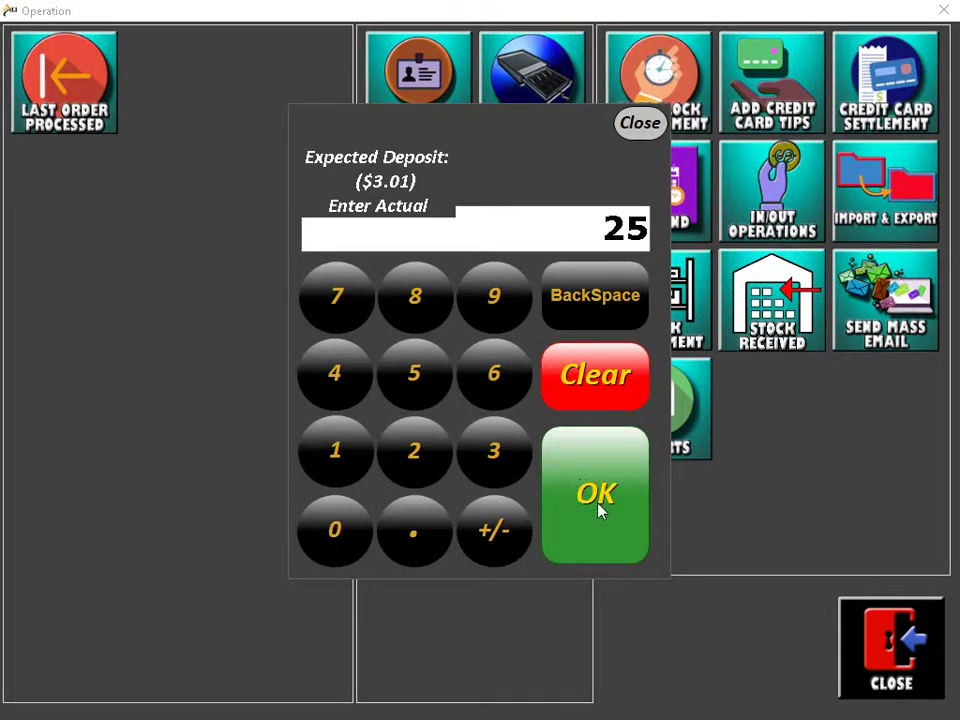
pyautogui.click(602, 510)
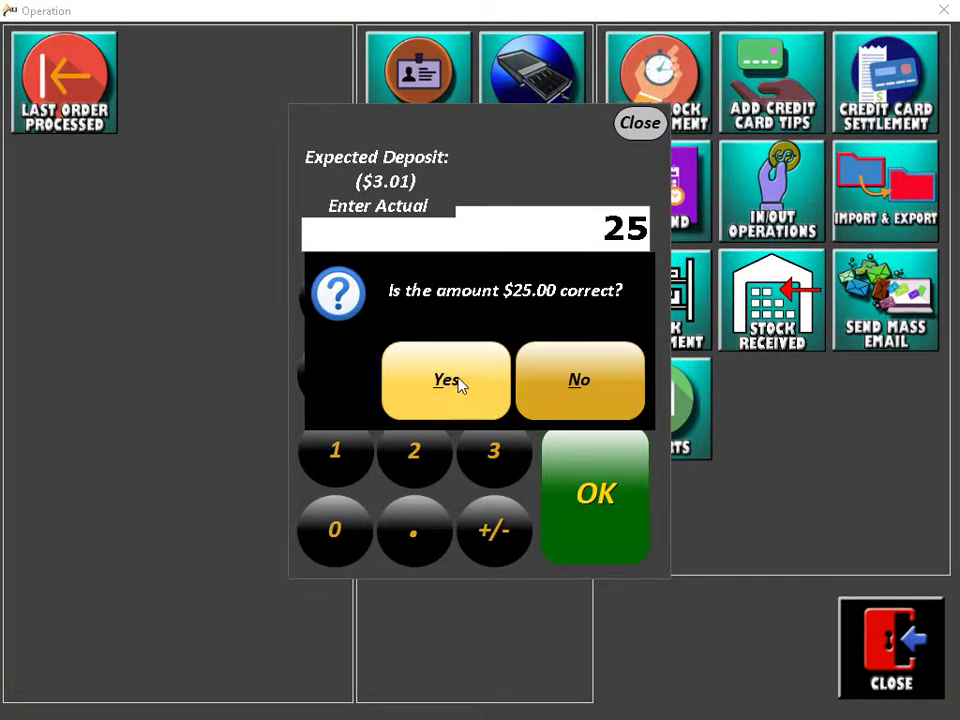
pyautogui.click(445, 380)
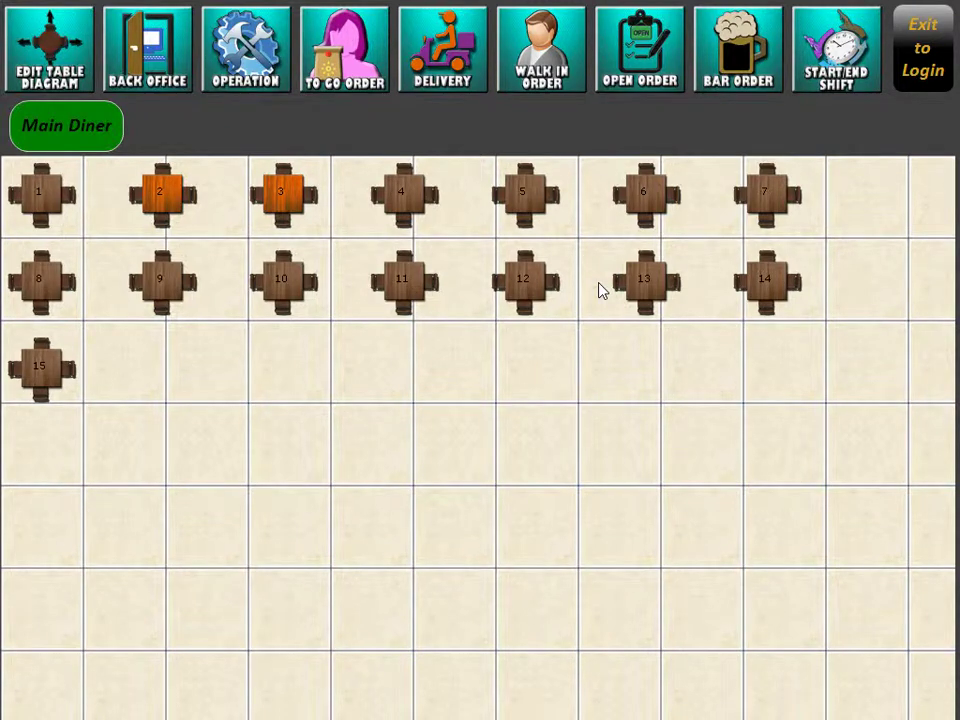
# Step: Open the In/Out Operations payout form with Payout Type set to Credit To Customer
pyautogui.click(248, 52)
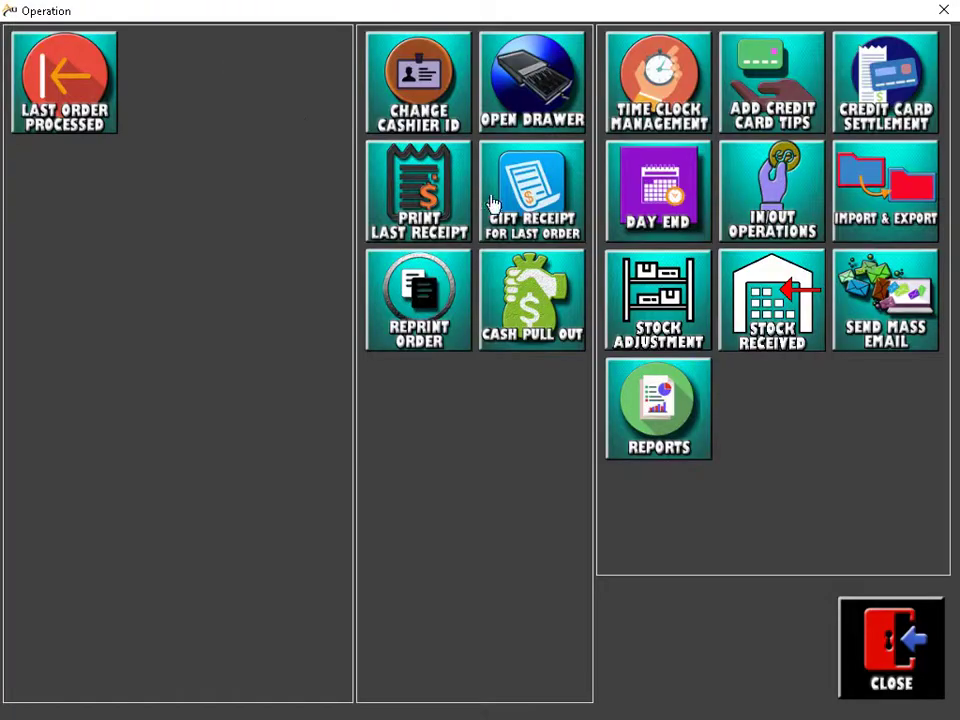
pyautogui.click(795, 206)
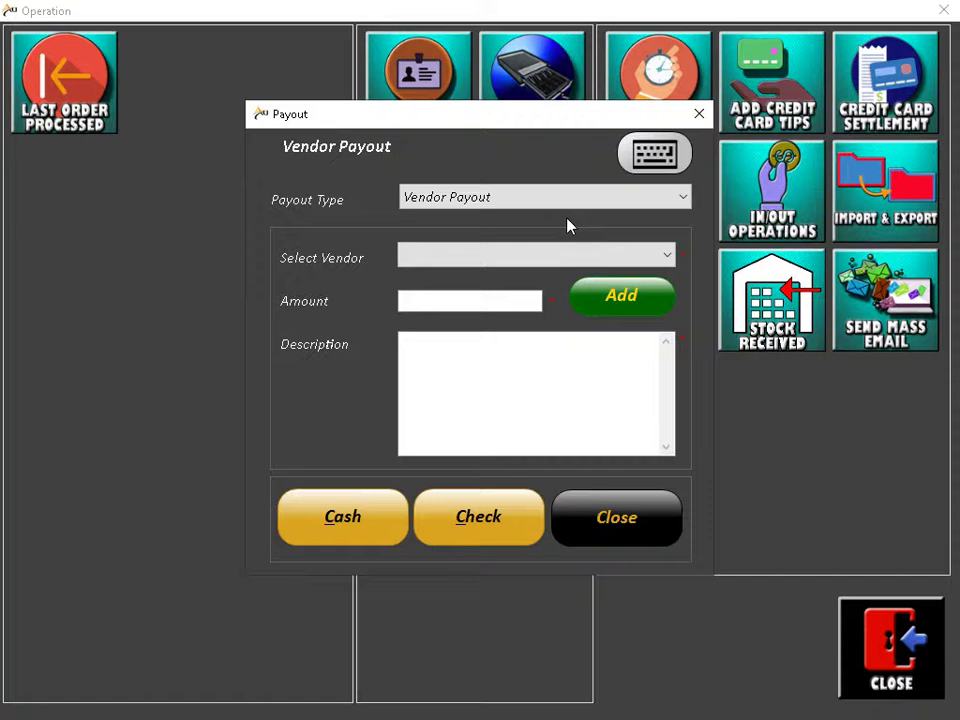
pyautogui.click(567, 204)
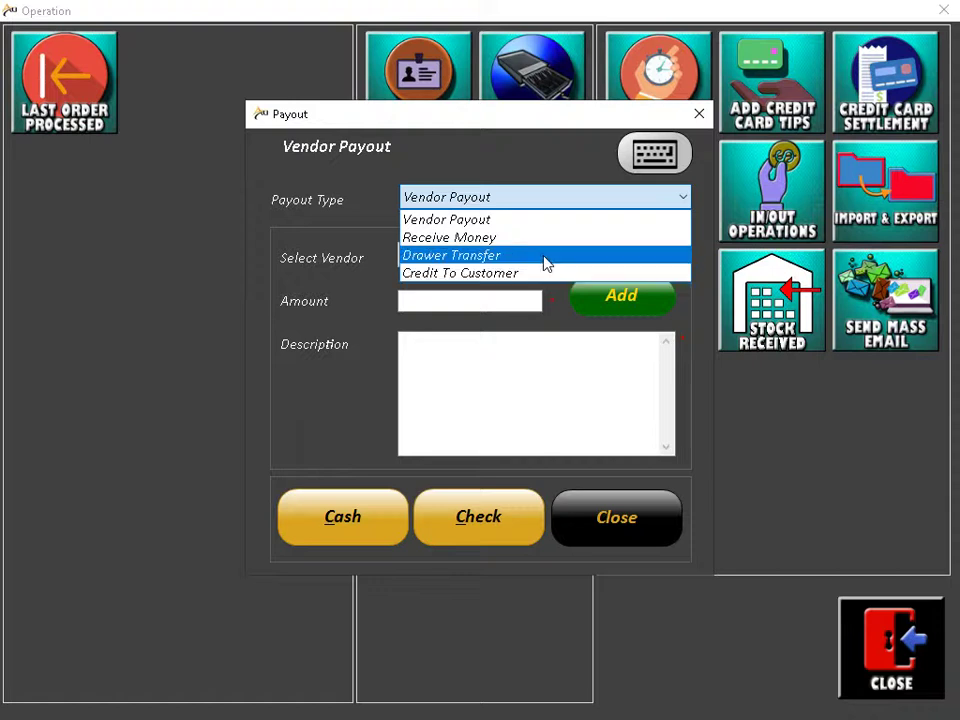
pyautogui.click(493, 275)
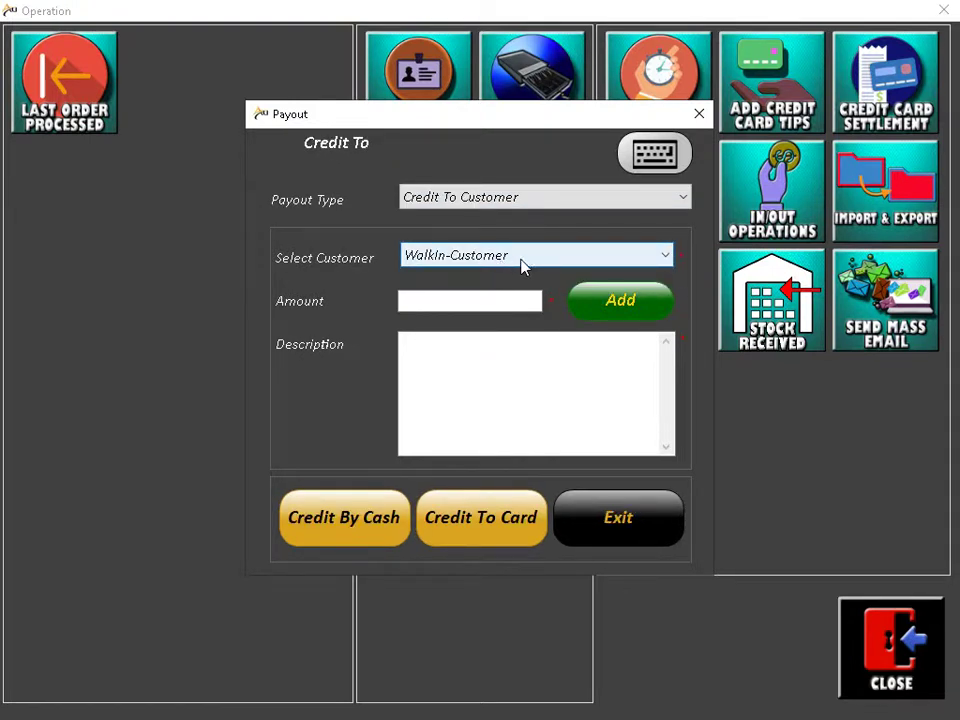
# Step: Keep WalkIn-Customer as the customer and enter an amount of 10
pyautogui.click(529, 256)
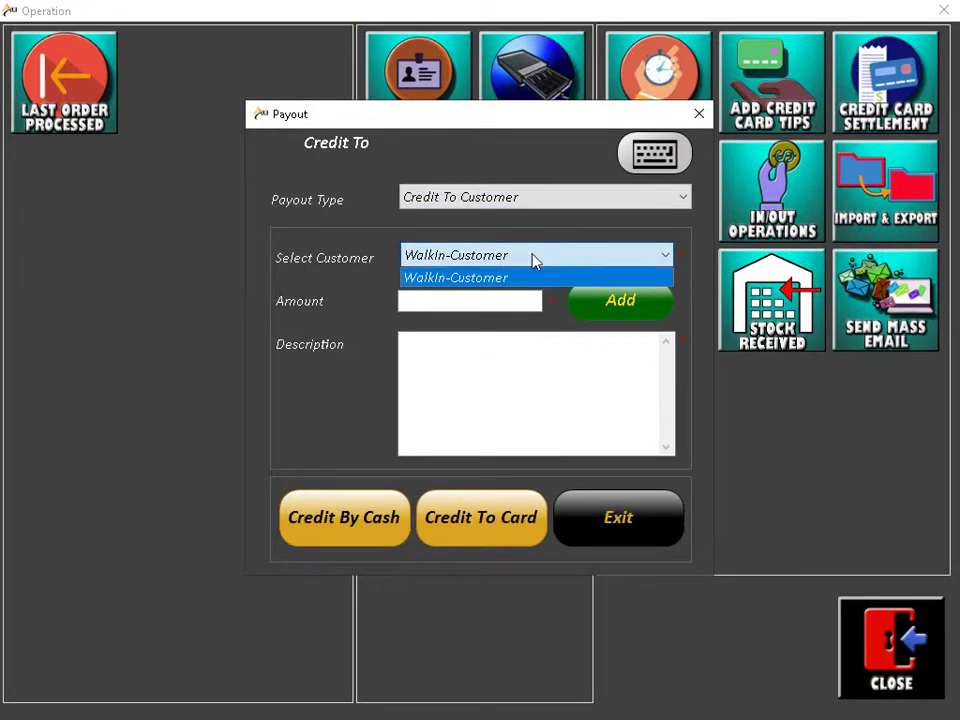
pyautogui.click(531, 258)
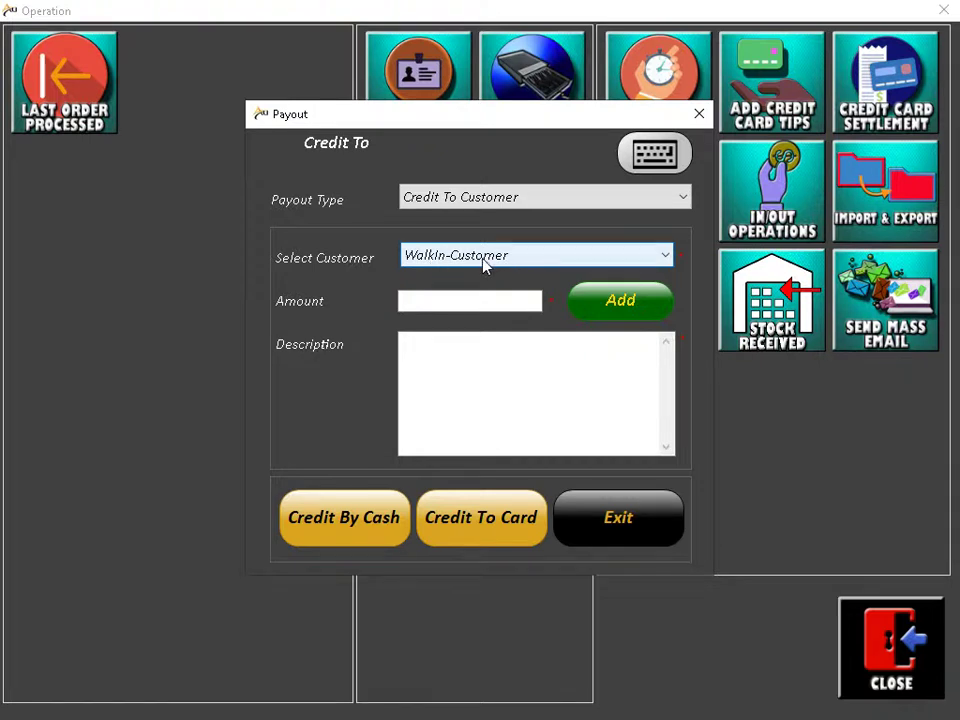
pyautogui.click(491, 294)
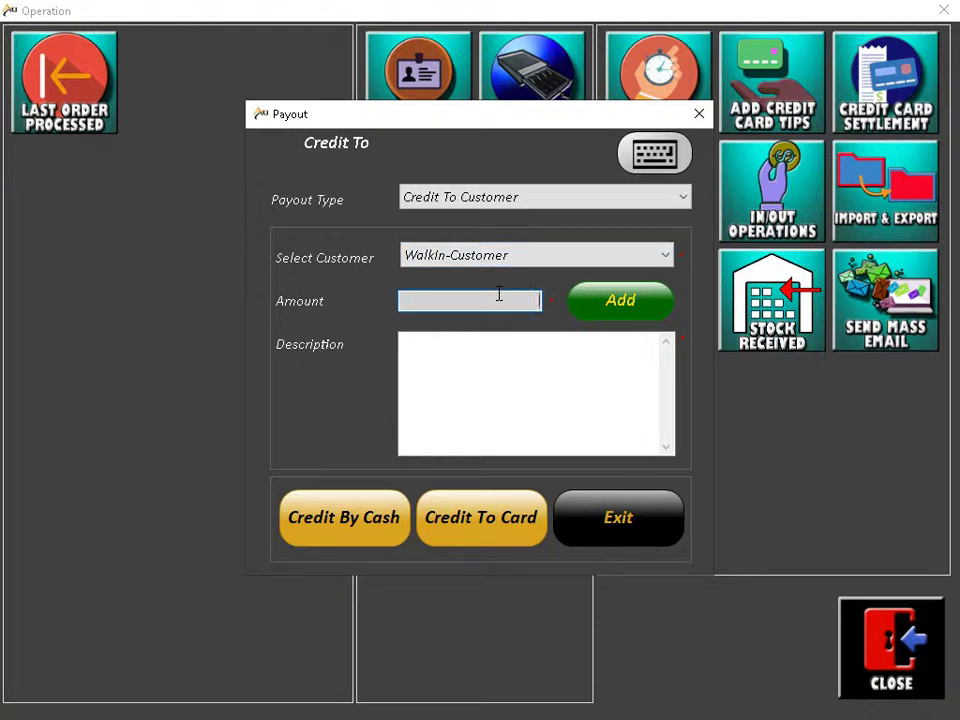
pyautogui.write('10')
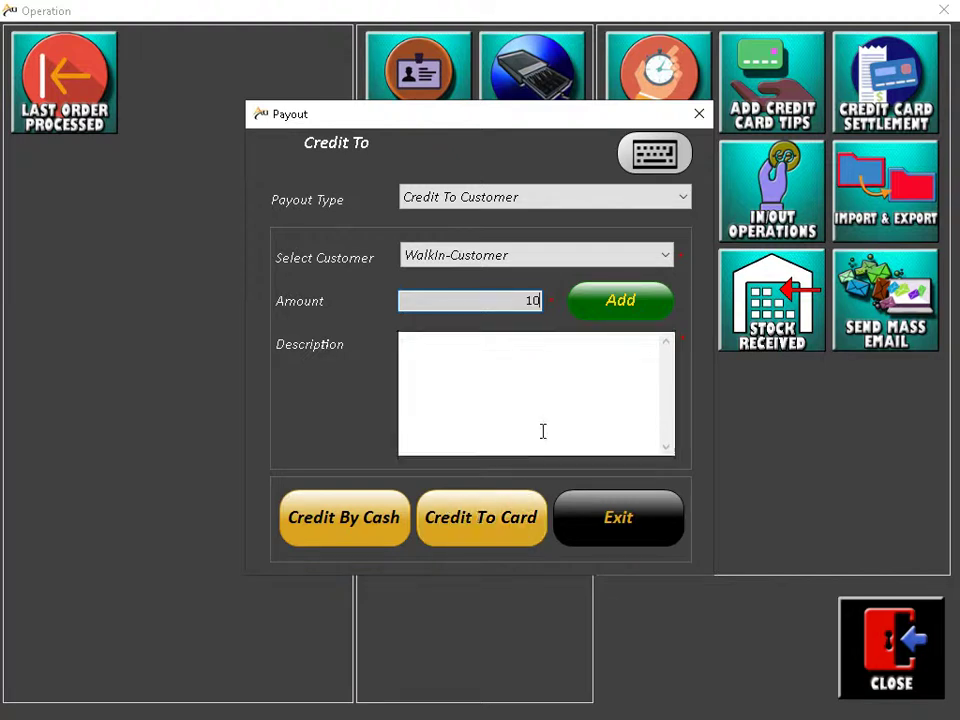
pyautogui.click(516, 399)
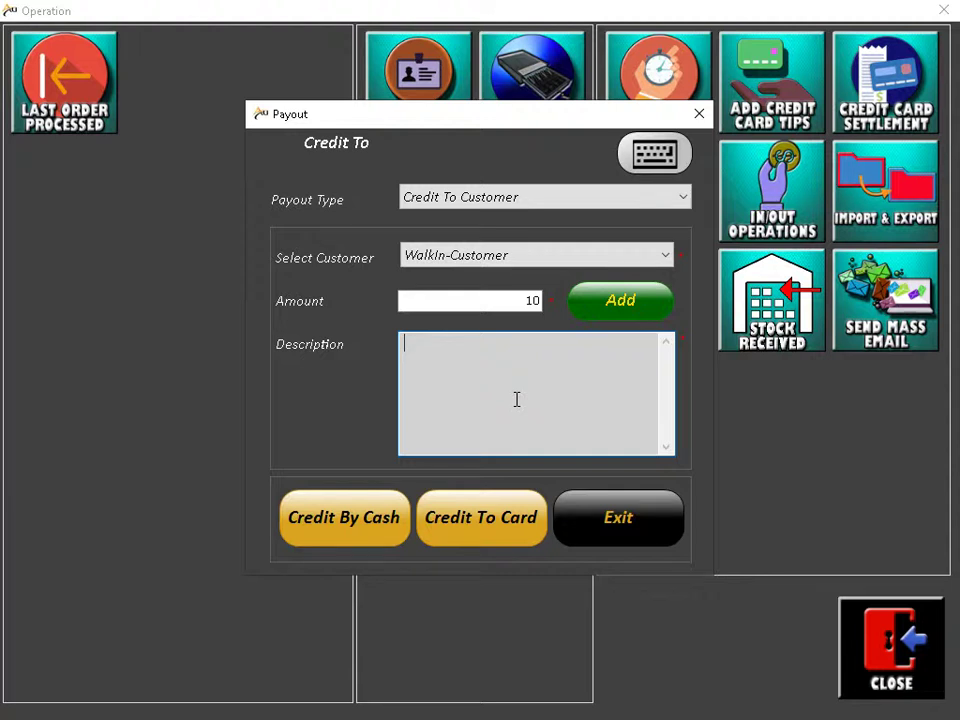
# Step: Exit the Payout dialog without crediting 10 to the customer
pyautogui.click(609, 518)
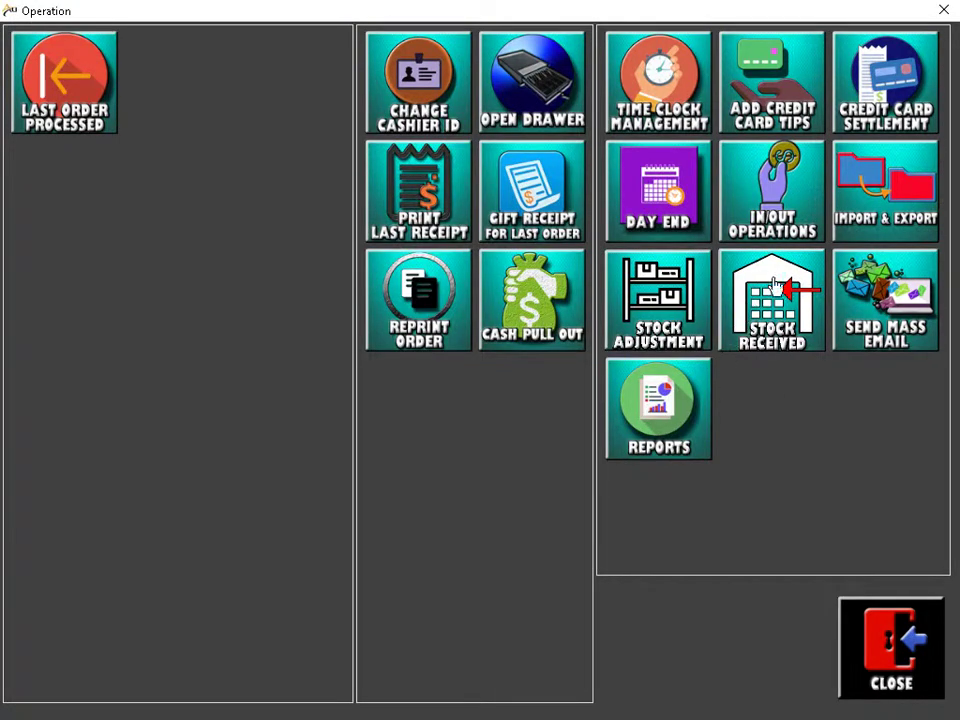
pyautogui.click(880, 193)
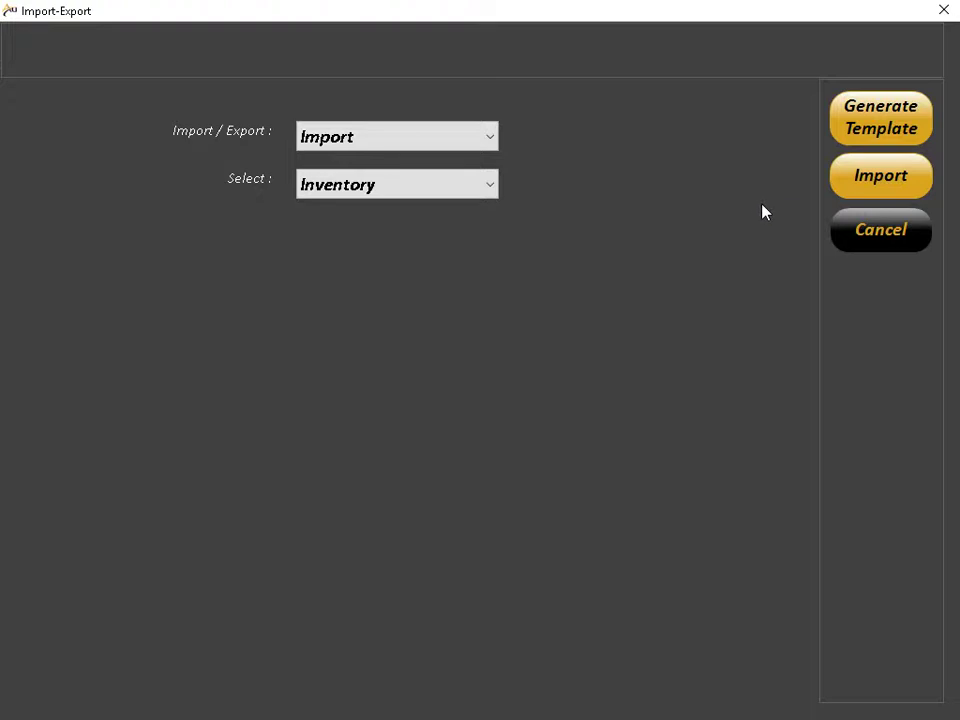
pyautogui.click(489, 138)
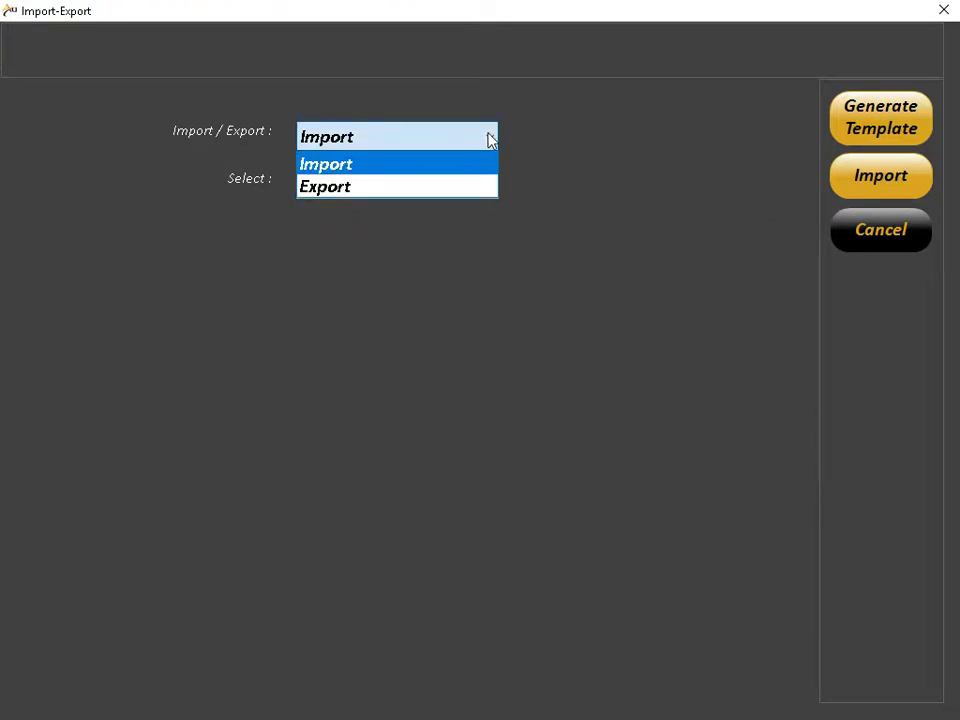
pyautogui.click(502, 182)
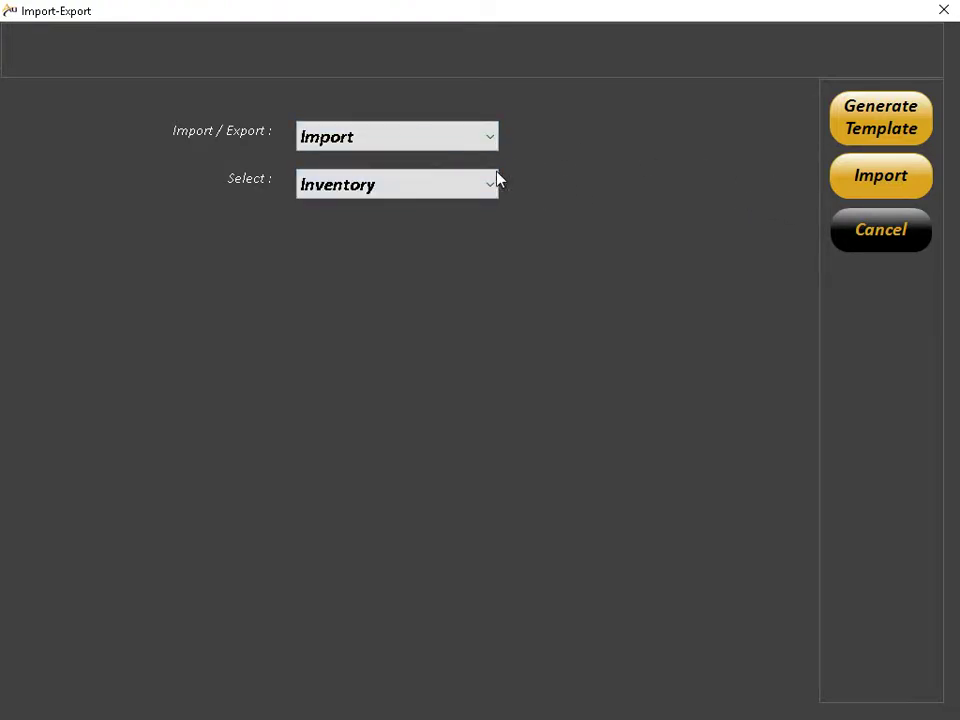
pyautogui.click(485, 185)
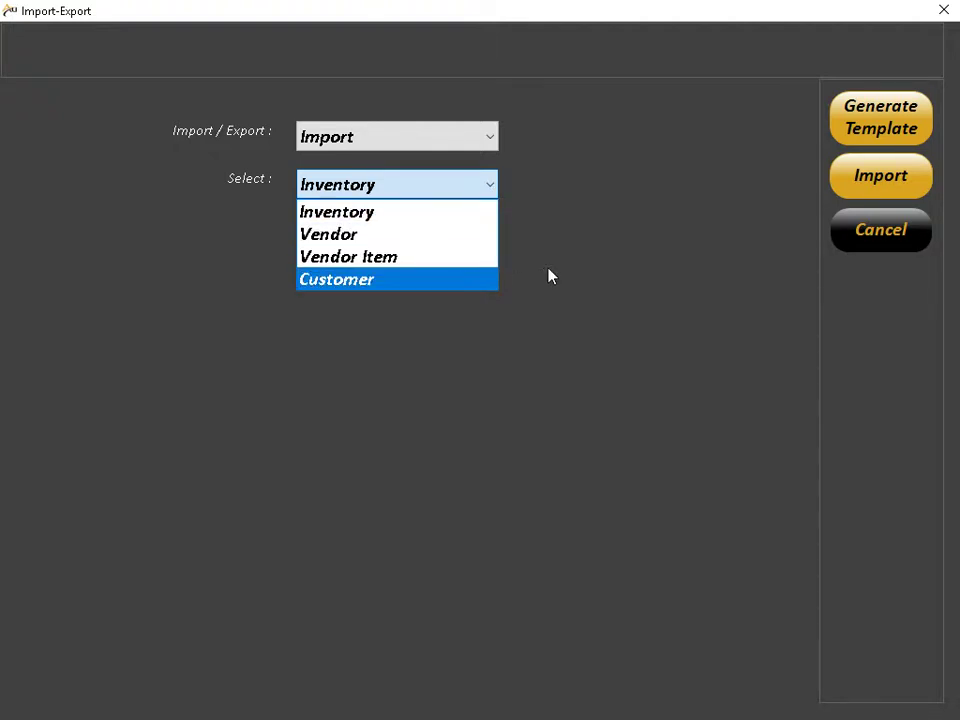
pyautogui.click(580, 270)
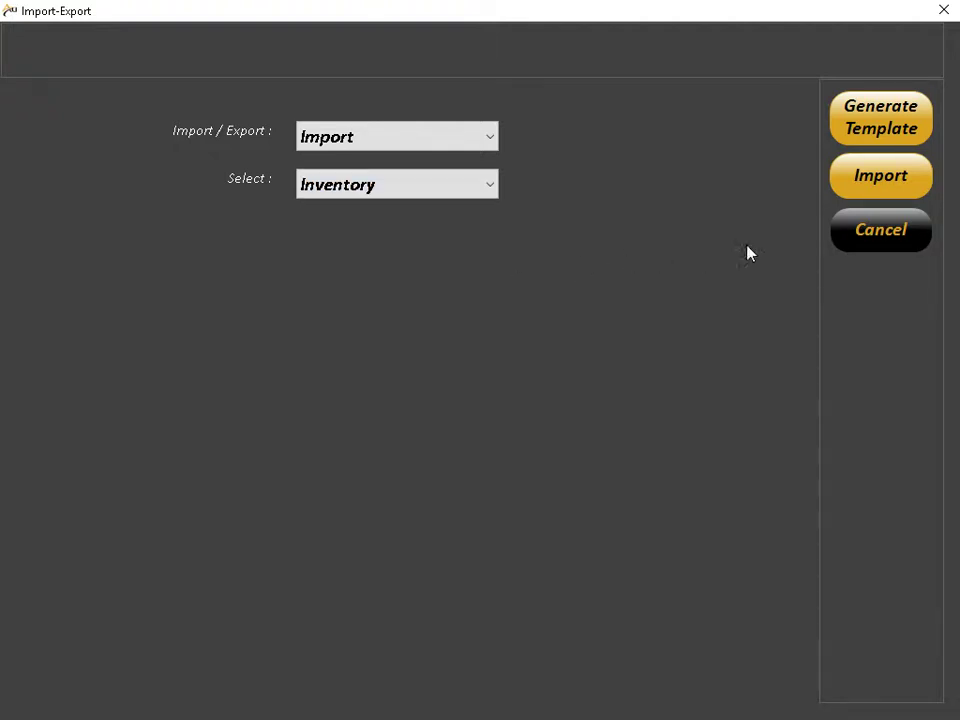
pyautogui.click(845, 241)
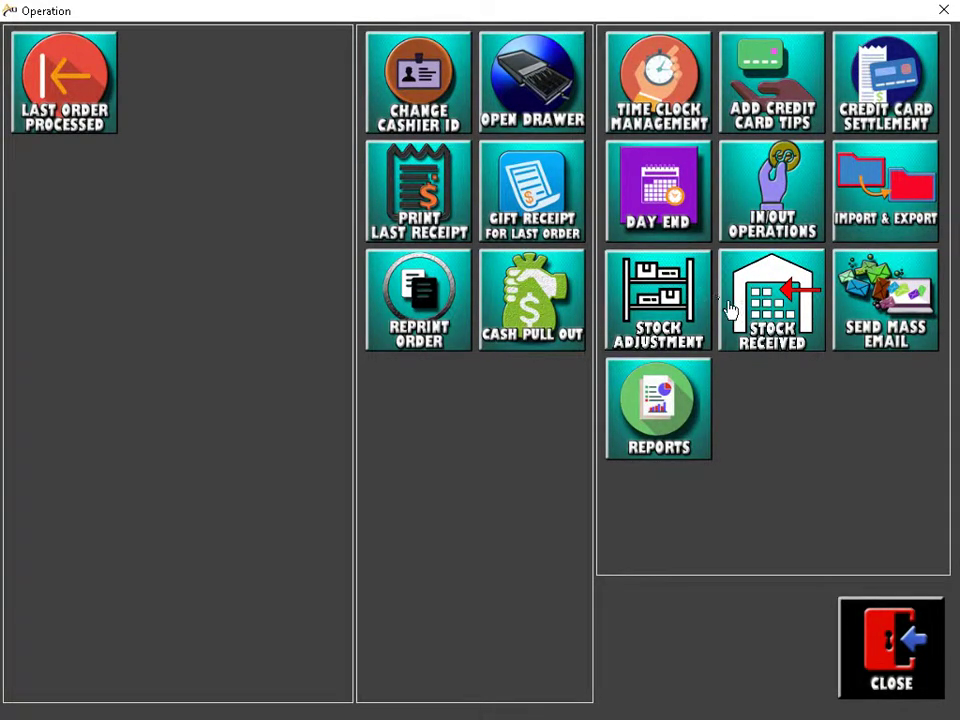
pyautogui.click(695, 310)
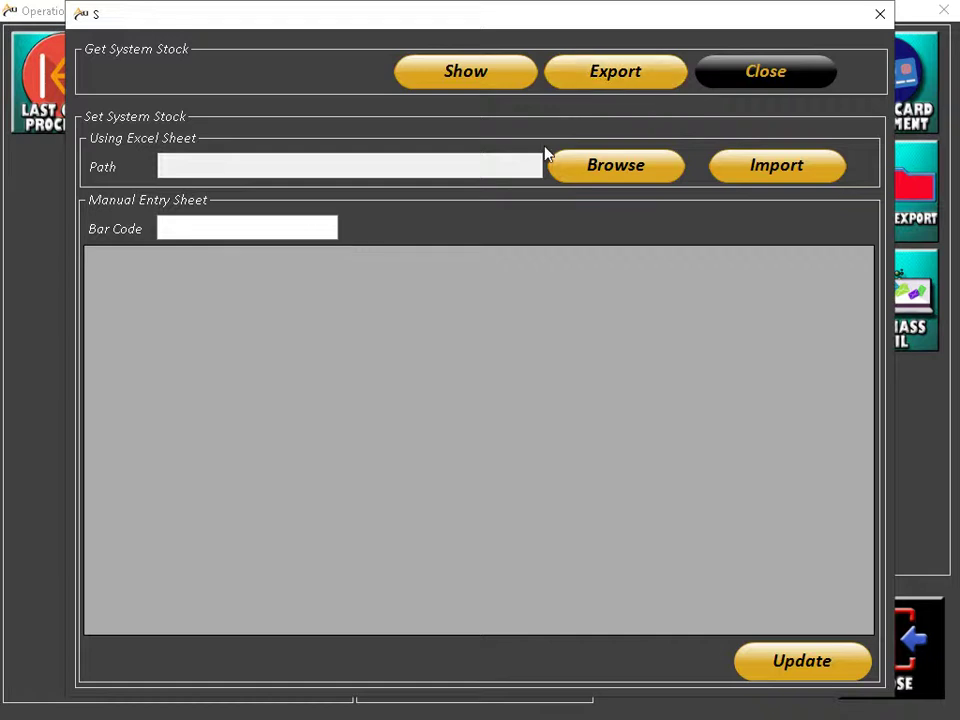
pyautogui.click(243, 226)
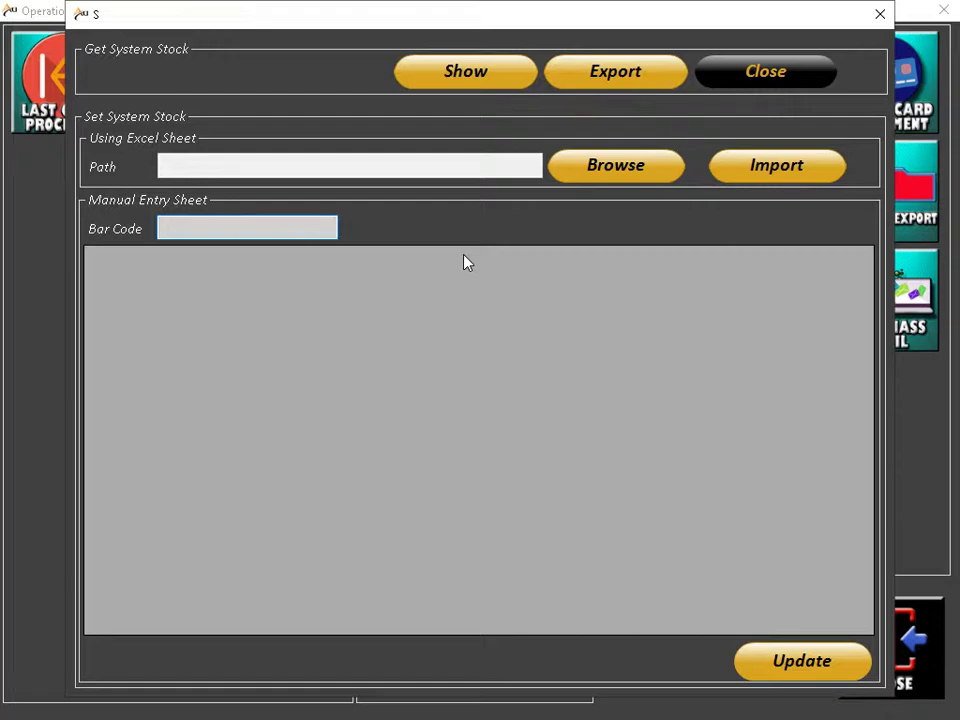
pyautogui.click(772, 70)
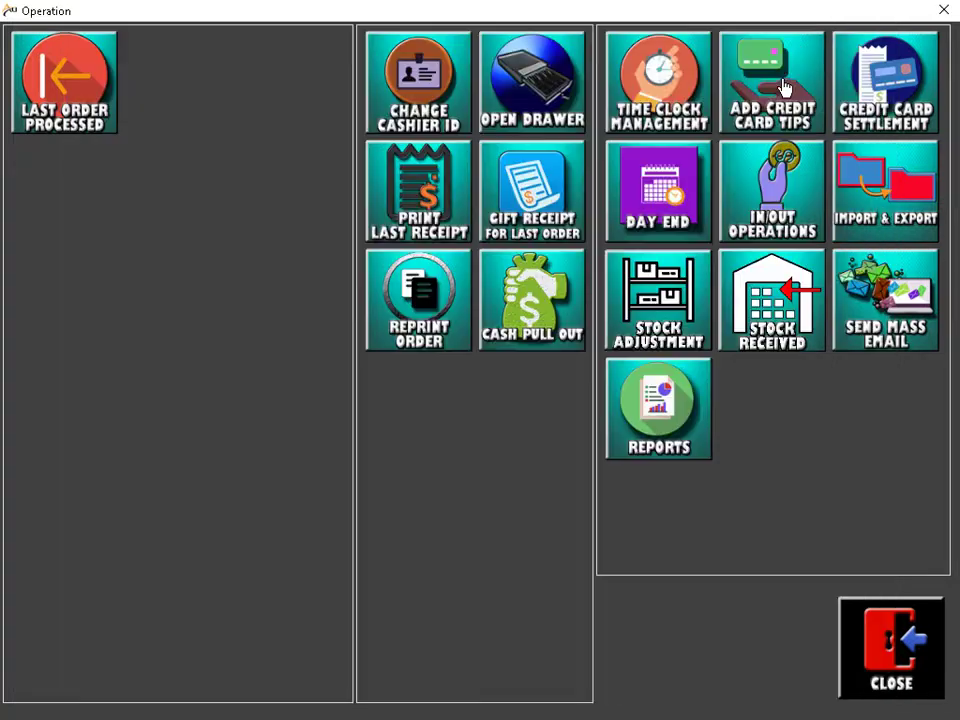
pyautogui.click(767, 338)
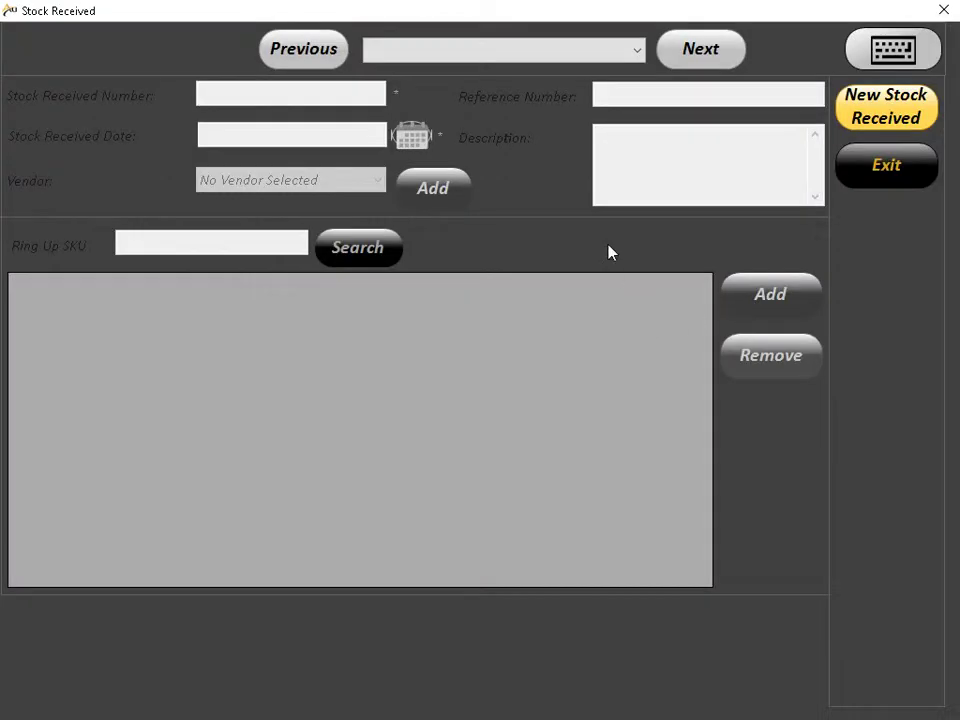
# Step: Start a new stock receipt dated 05/20/2019, leaving the vendor empty
pyautogui.click(884, 118)
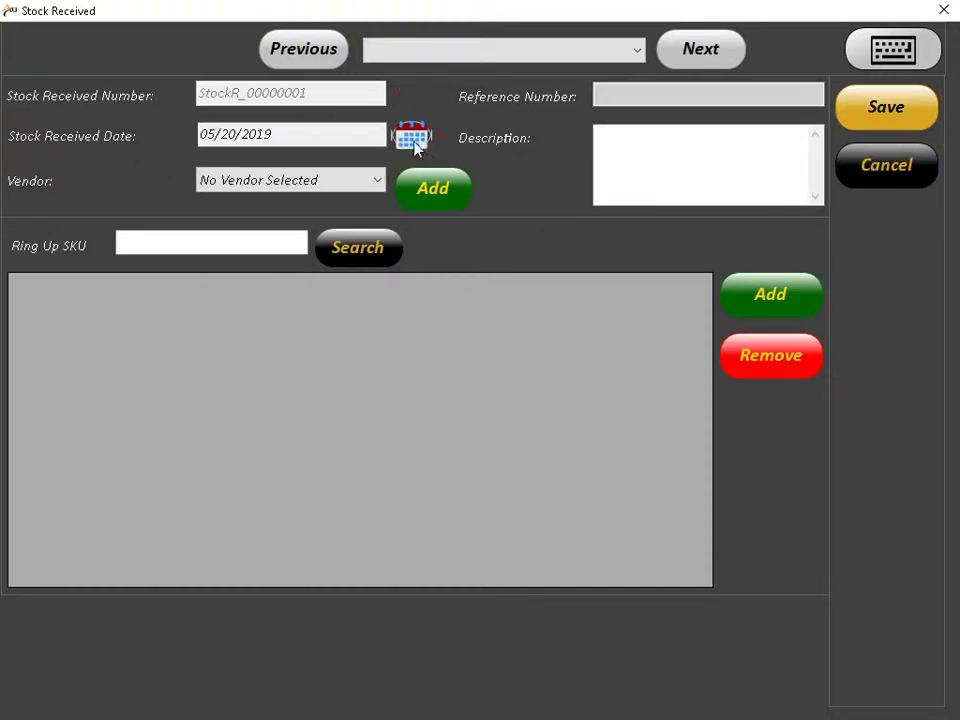
pyautogui.click(311, 135)
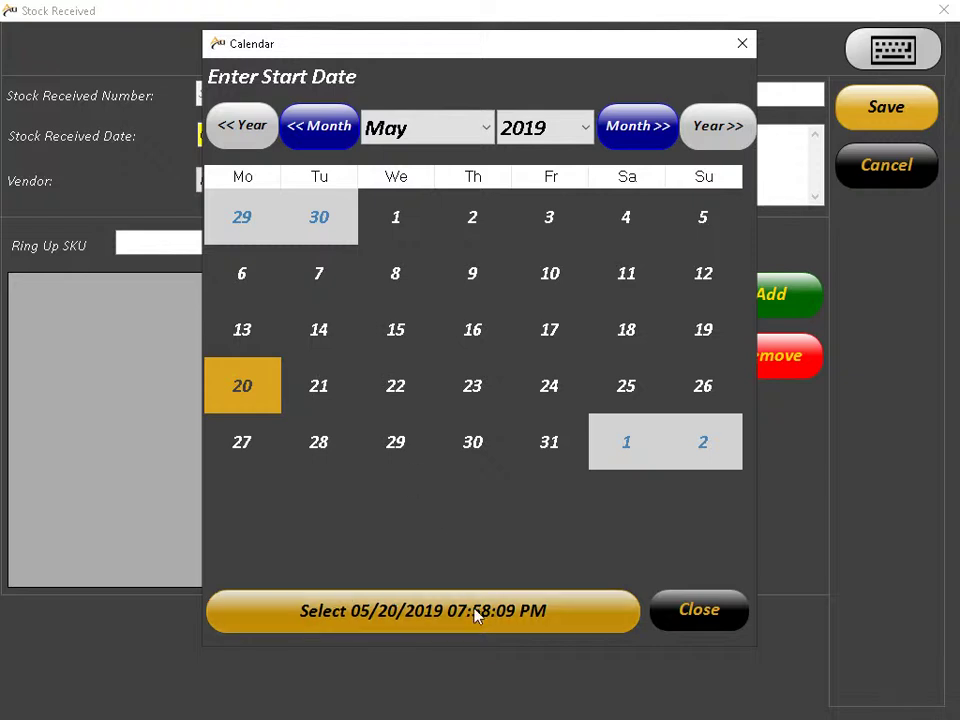
pyautogui.click(476, 615)
pyautogui.click(666, 93)
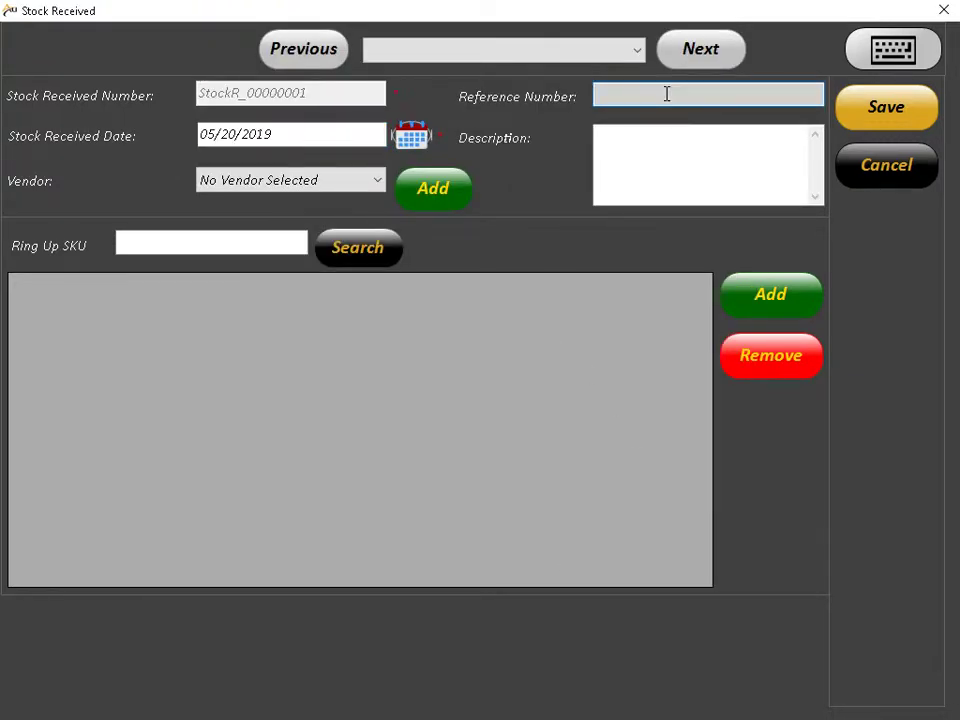
pyautogui.click(656, 152)
pyautogui.click(321, 182)
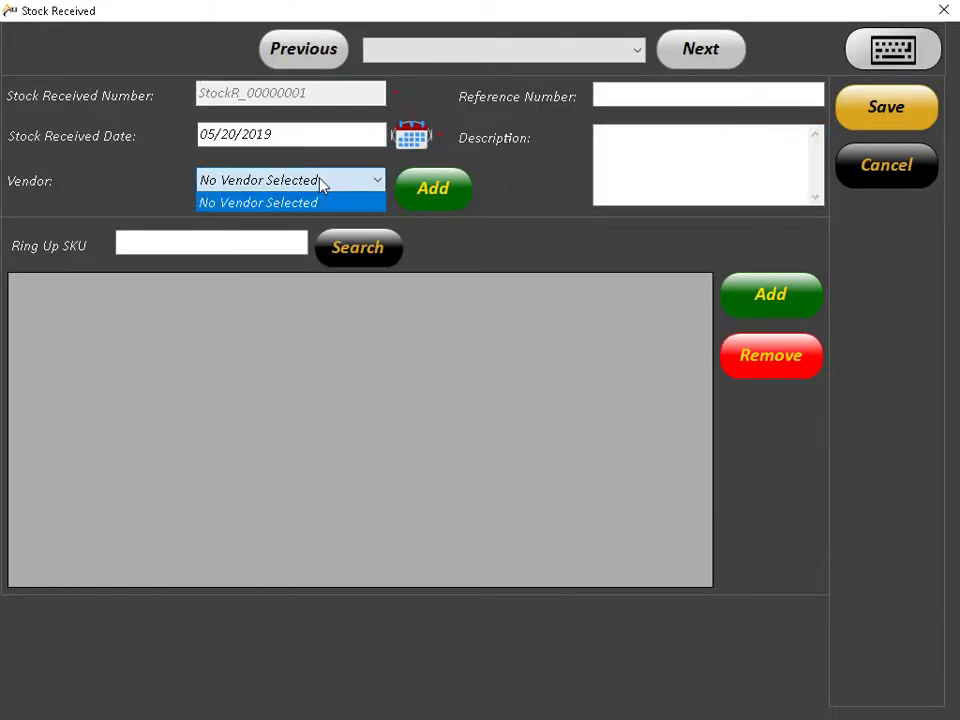
pyautogui.click(317, 184)
# Step: Add one SODA BOTTLE to the receipt at a $1.00 received cost
pyautogui.click(287, 243)
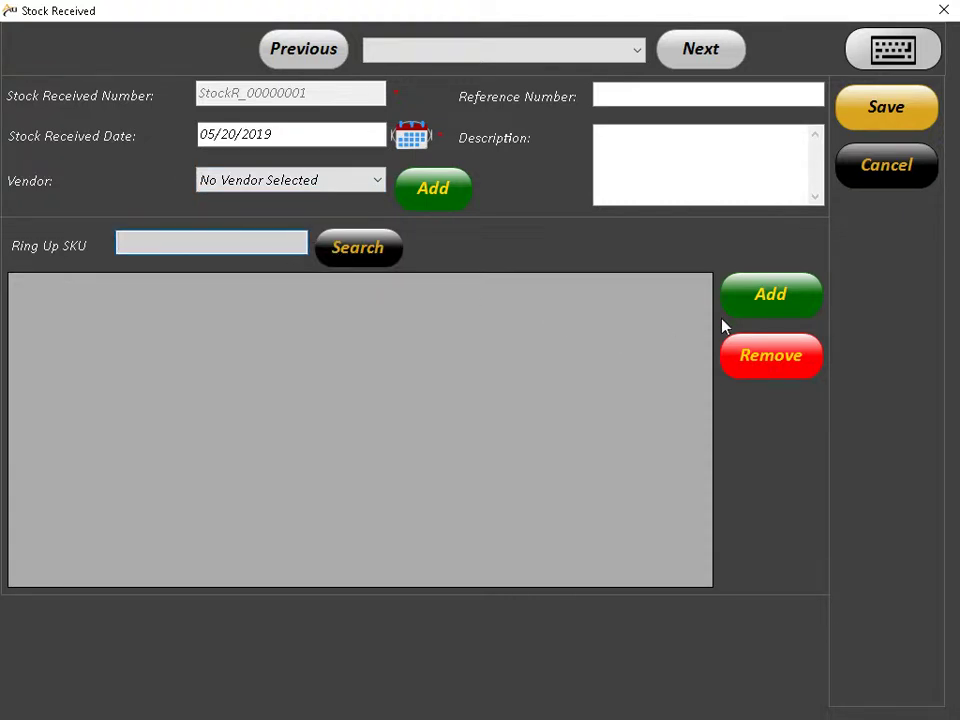
pyautogui.click(766, 296)
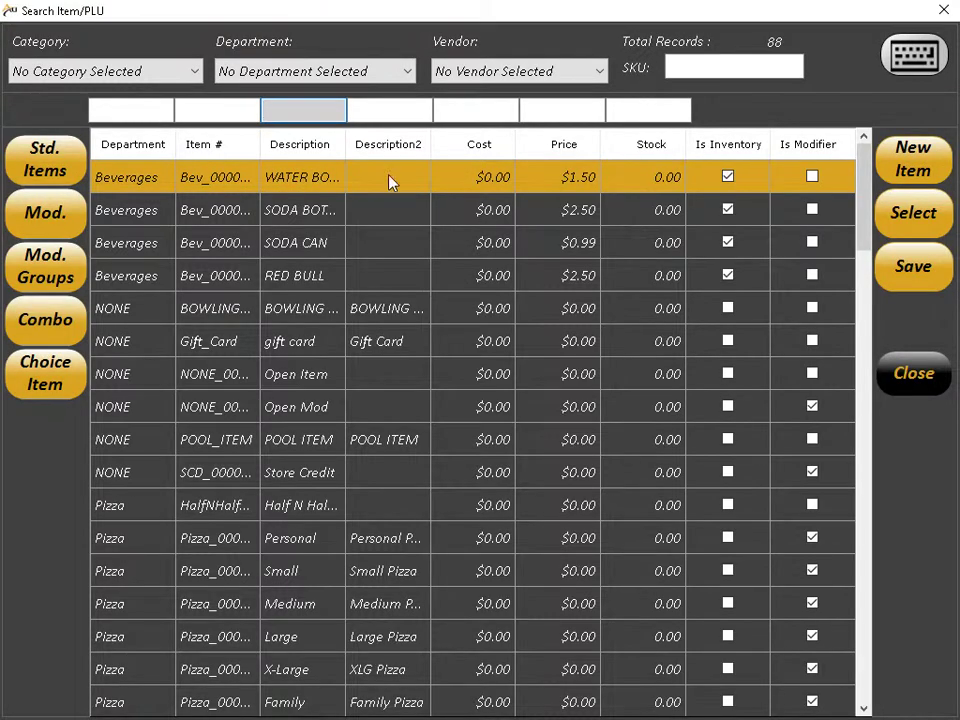
pyautogui.moveTo(430, 146); pyautogui.dragTo(485, 146)
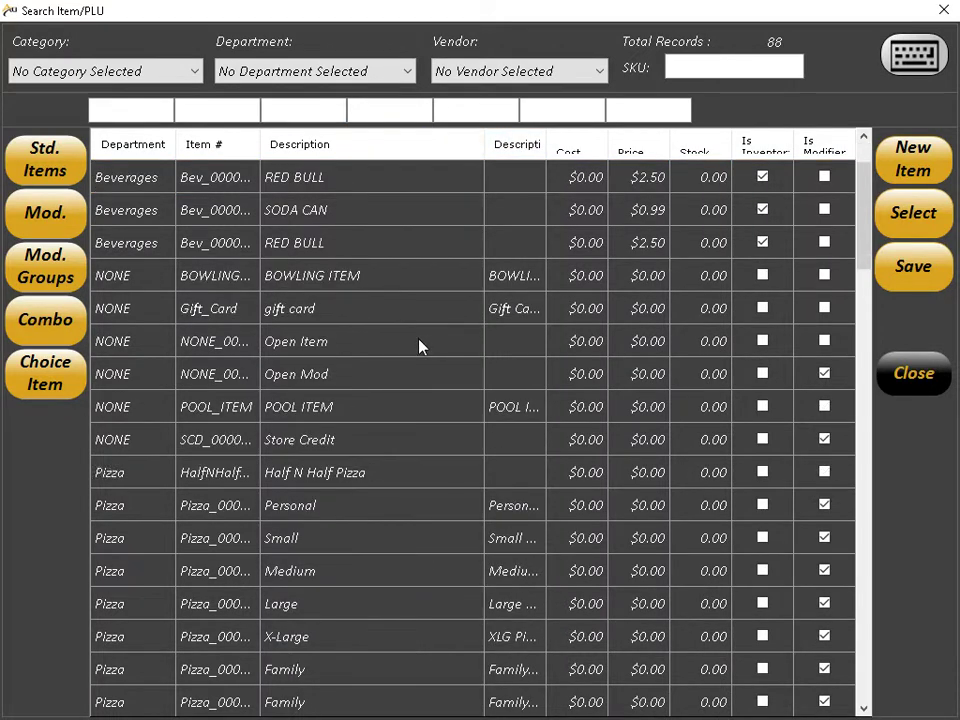
pyautogui.click(400, 222)
pyautogui.doubleClick(400, 222)
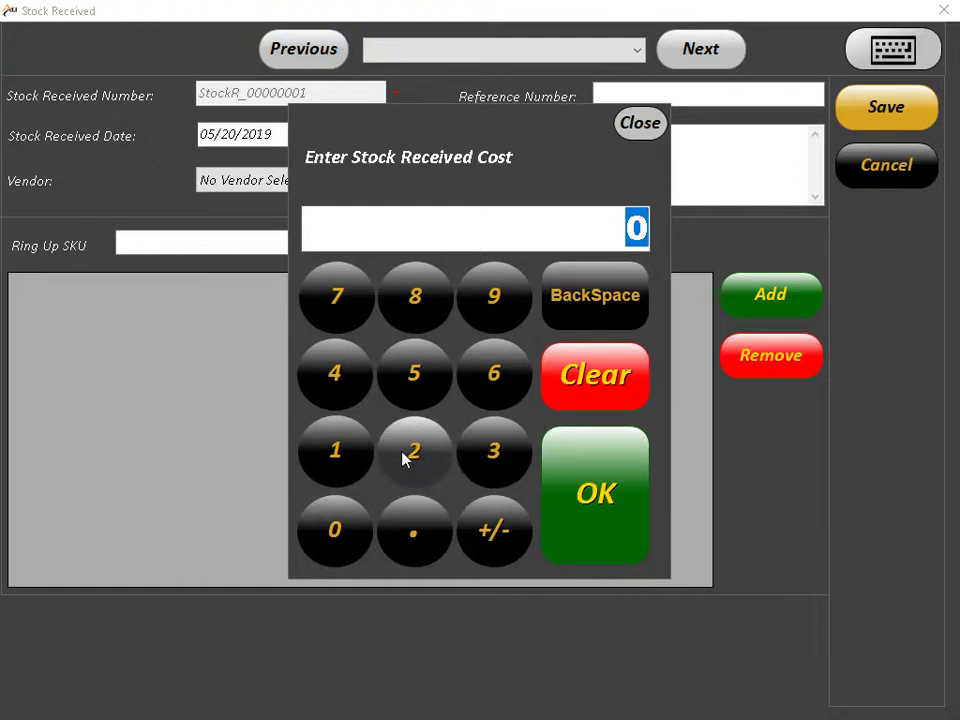
pyautogui.click(358, 452)
pyautogui.click(564, 471)
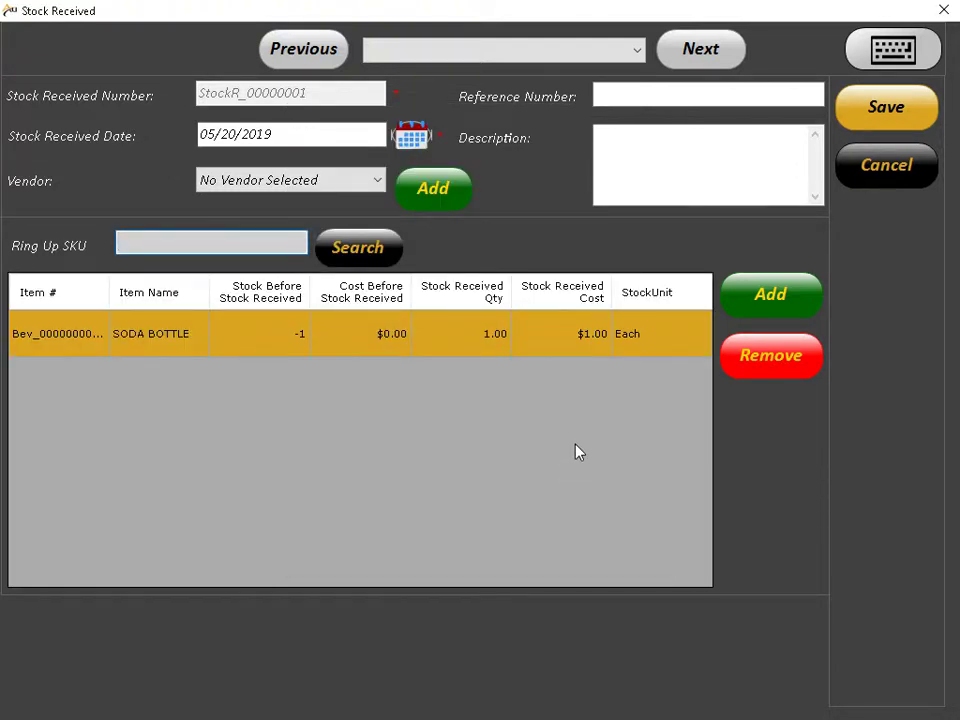
# Step: Save stock receipt StockR_00000001 and close the Stock Received window
pyautogui.click(888, 120)
pyautogui.click(627, 298)
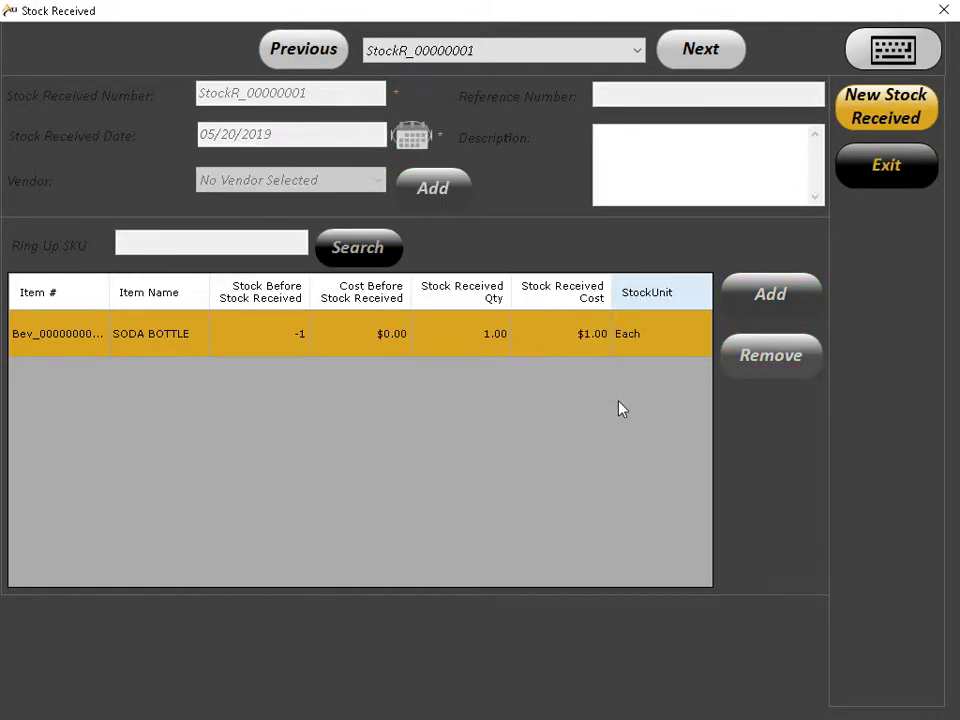
pyautogui.click(874, 180)
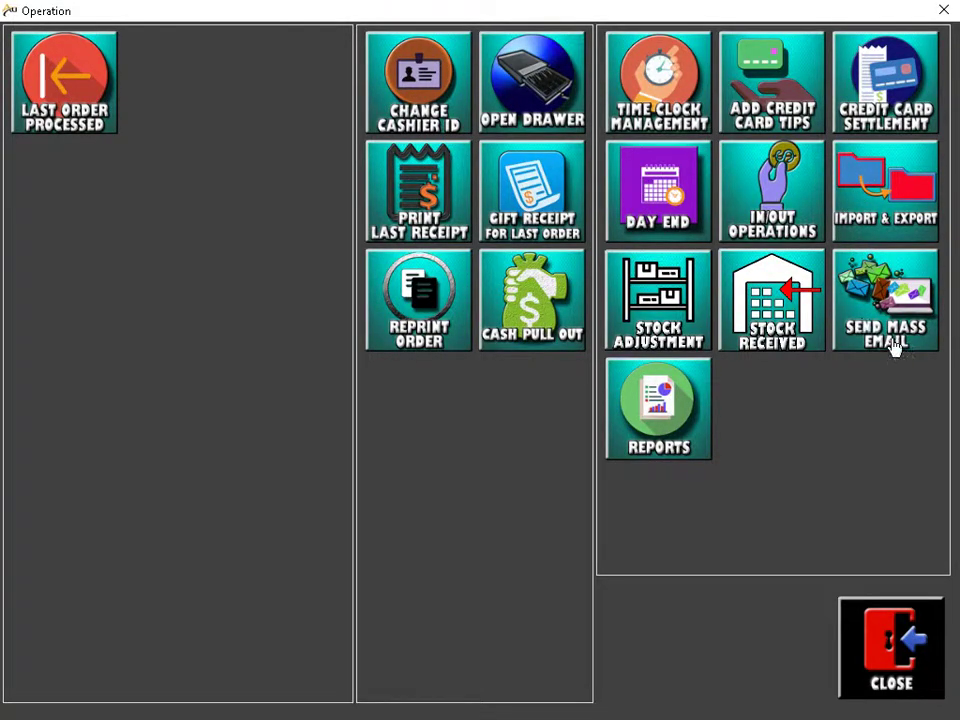
# Step: In Send Mass Email, try the recipient options: all customers and price level S
pyautogui.click(884, 305)
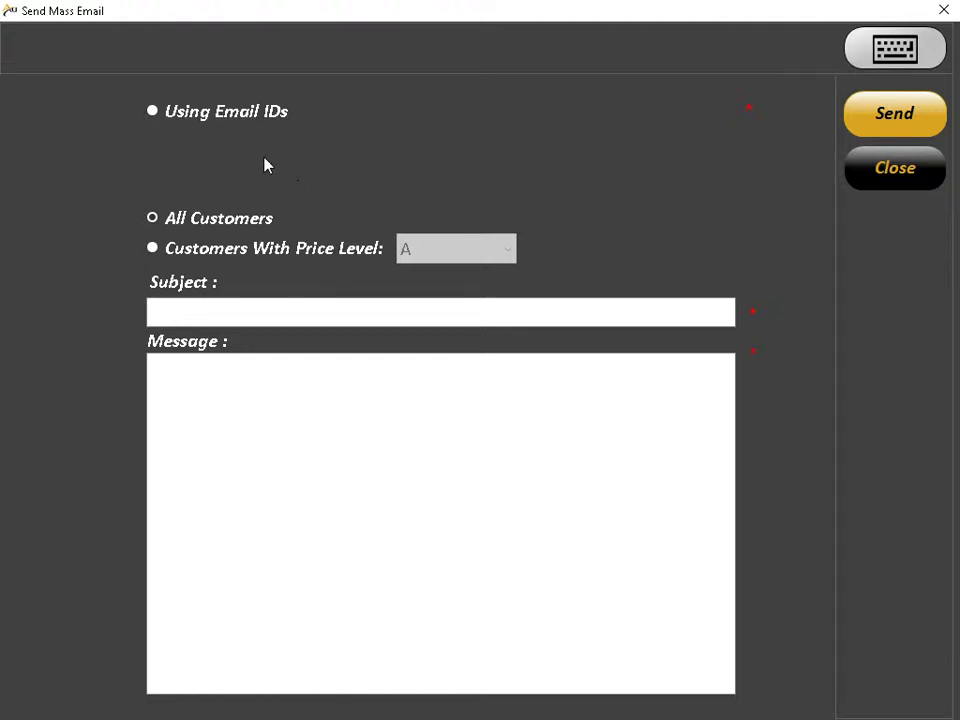
pyautogui.click(229, 120)
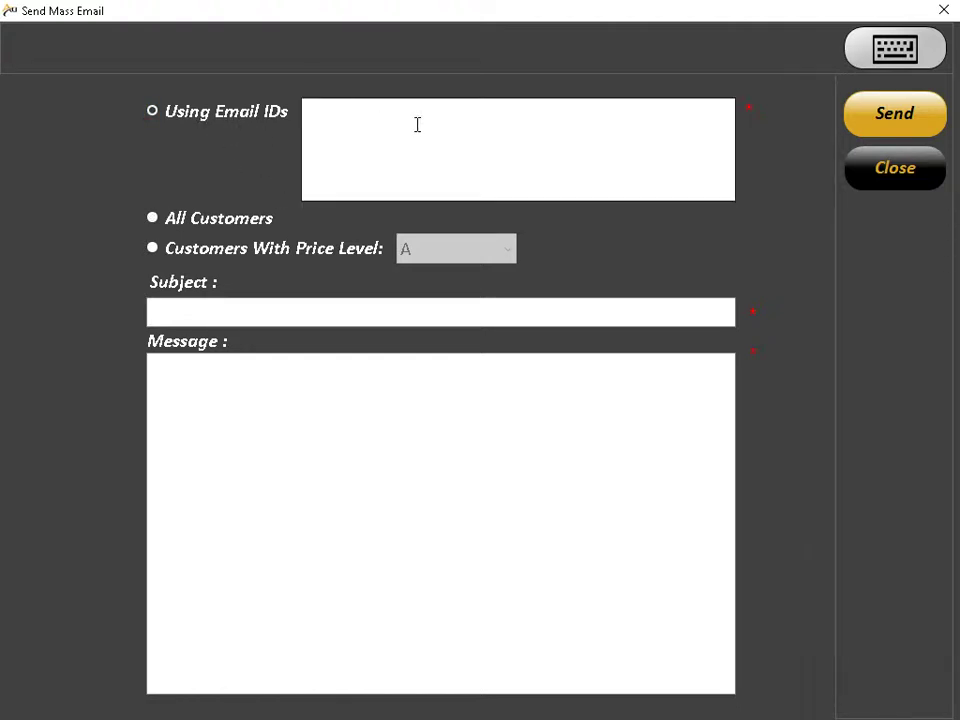
pyautogui.click(240, 218)
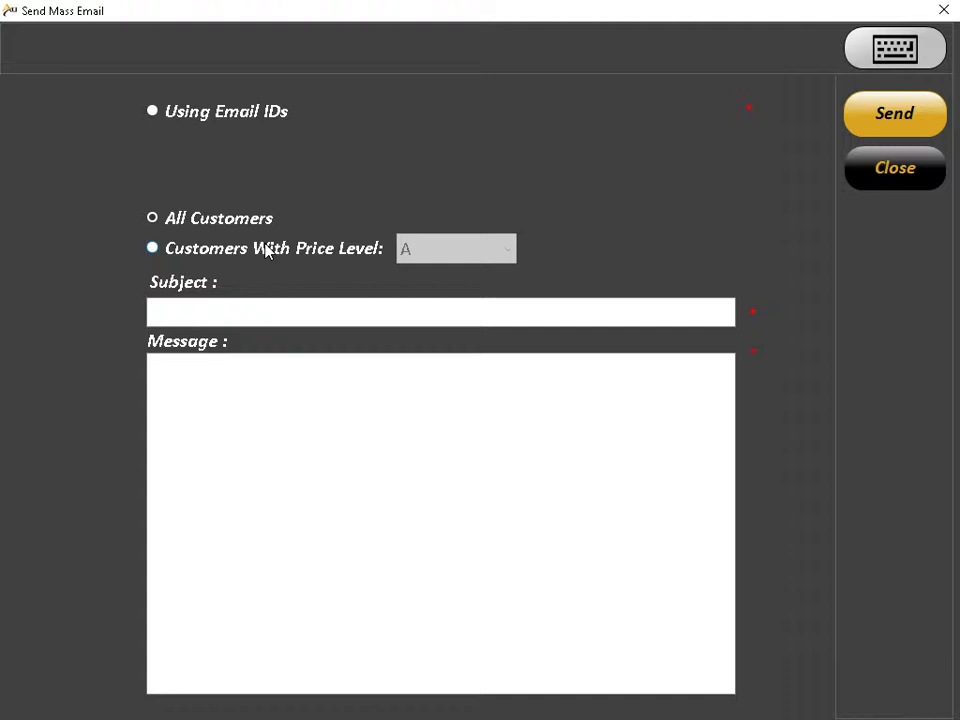
pyautogui.click(270, 250)
pyautogui.click(403, 250)
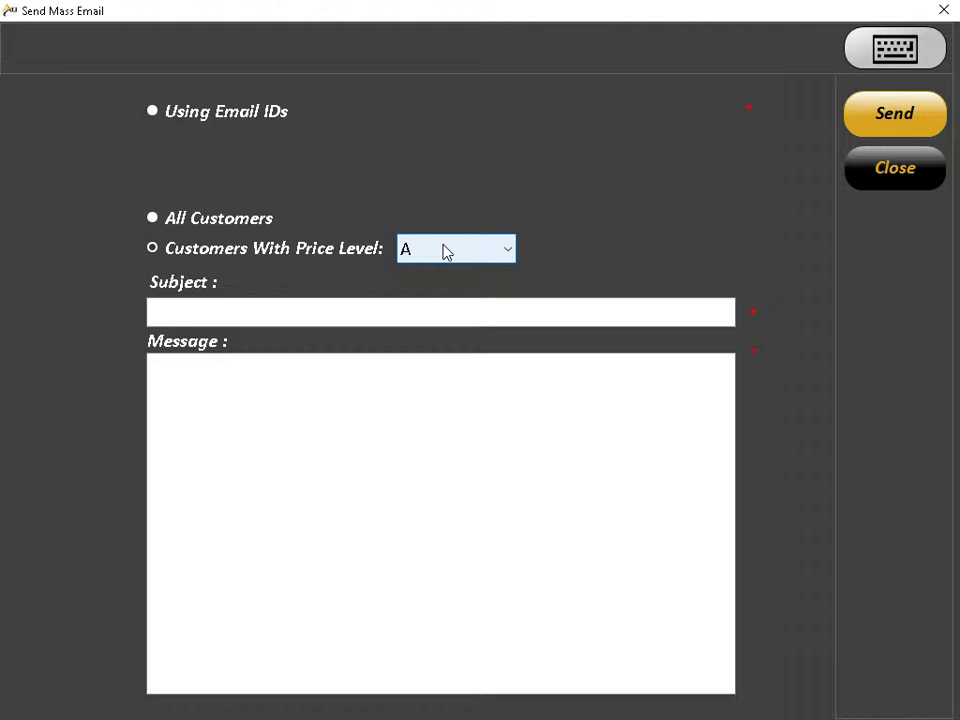
pyautogui.click(446, 252)
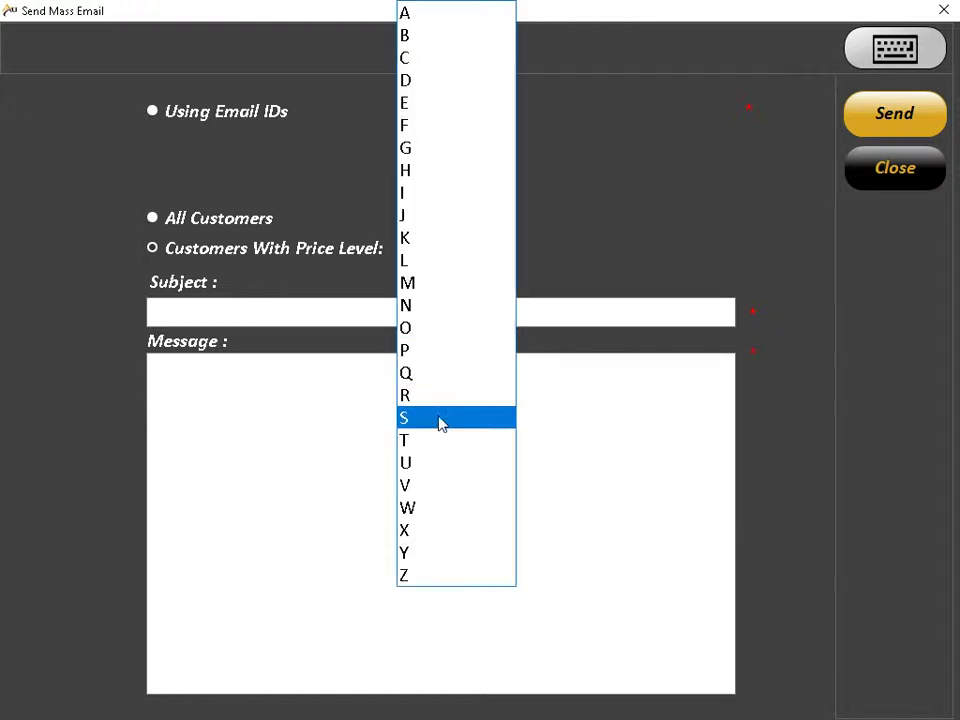
pyautogui.click(439, 420)
# Step: Send subject 'Pizza combo' with message 'Come on and get our pizza combo for 7.99'
pyautogui.click(390, 307)
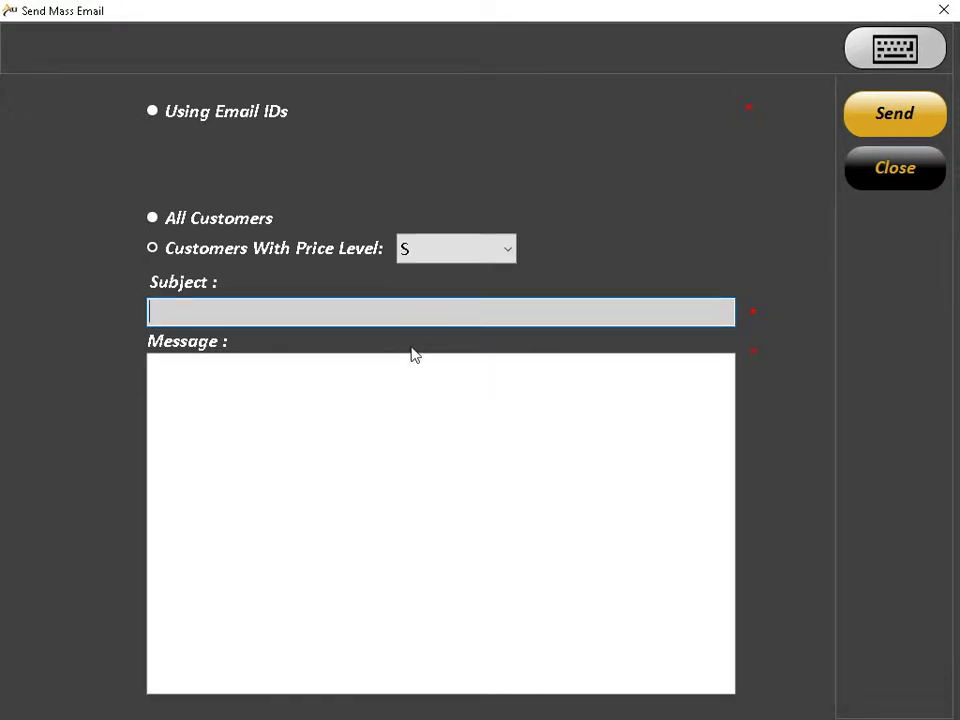
pyautogui.write('Pizza combo')
pyautogui.click(152, 365)
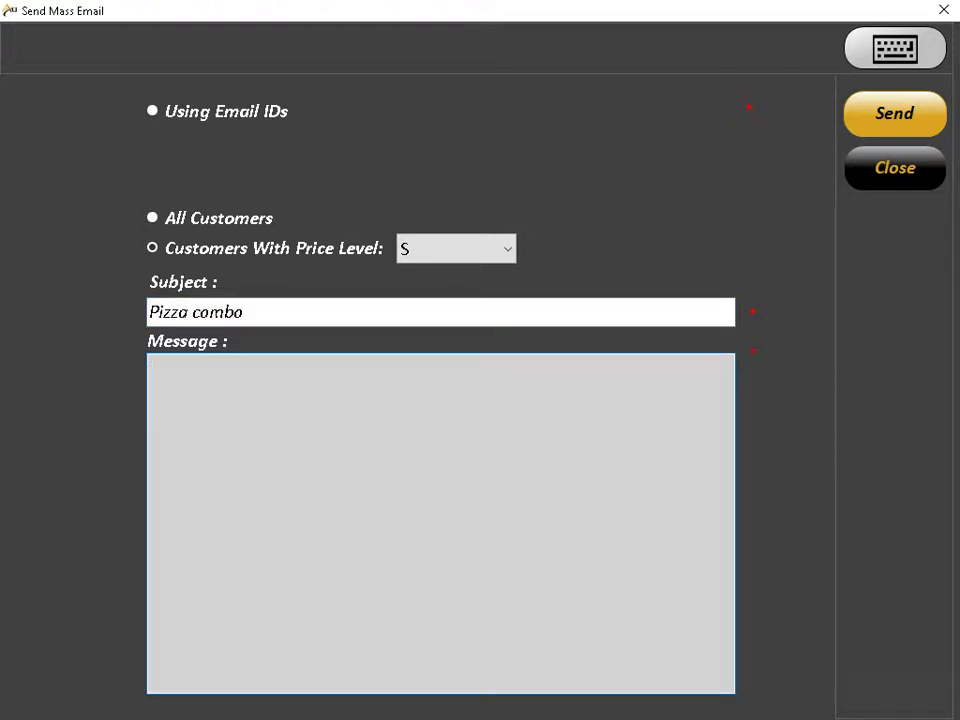
pyautogui.write('Come on and get our')
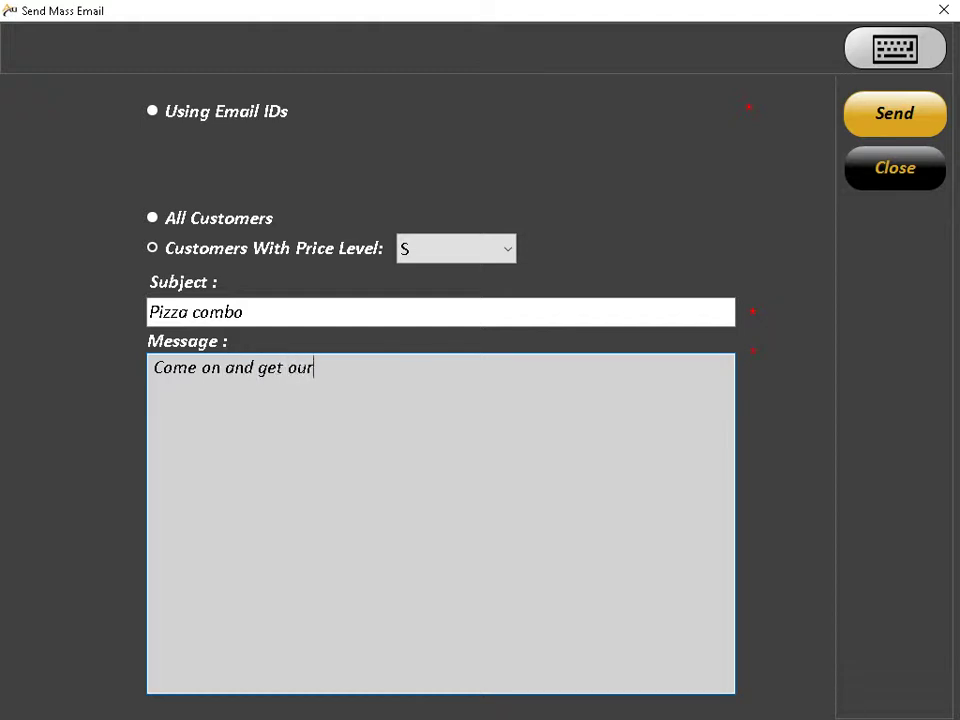
pyautogui.write(' pizza combo f')
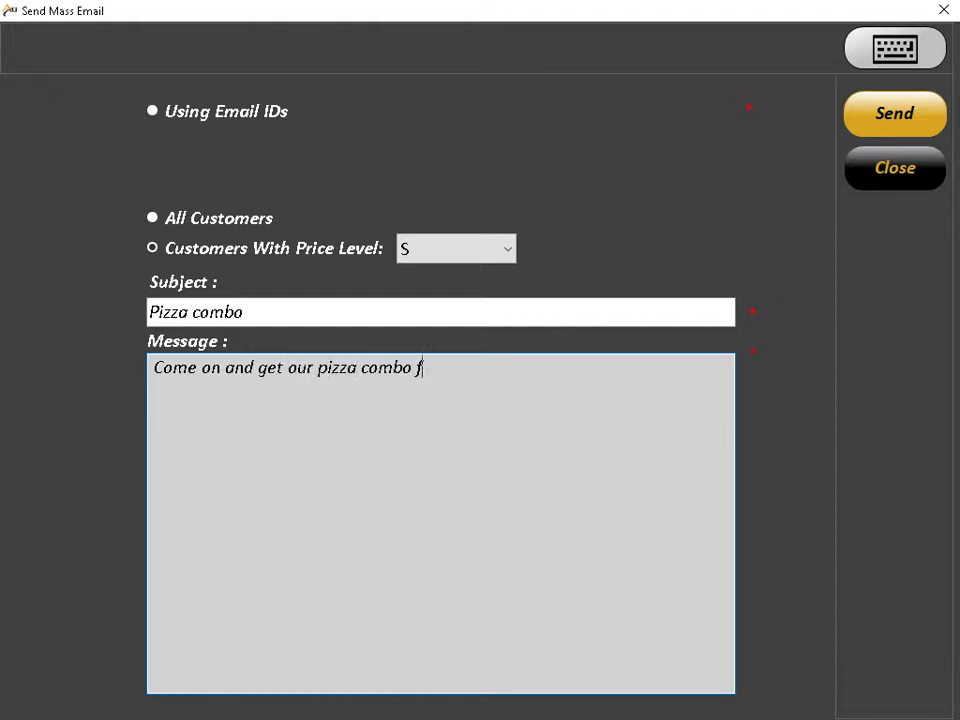
pyautogui.write('or 7.99')
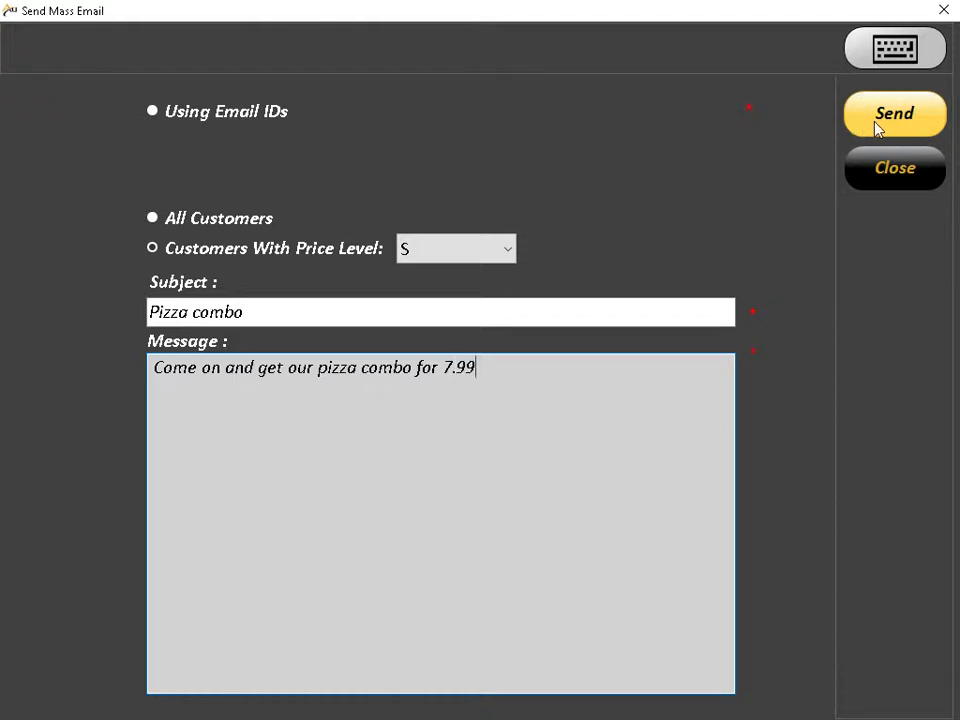
pyautogui.click(893, 171)
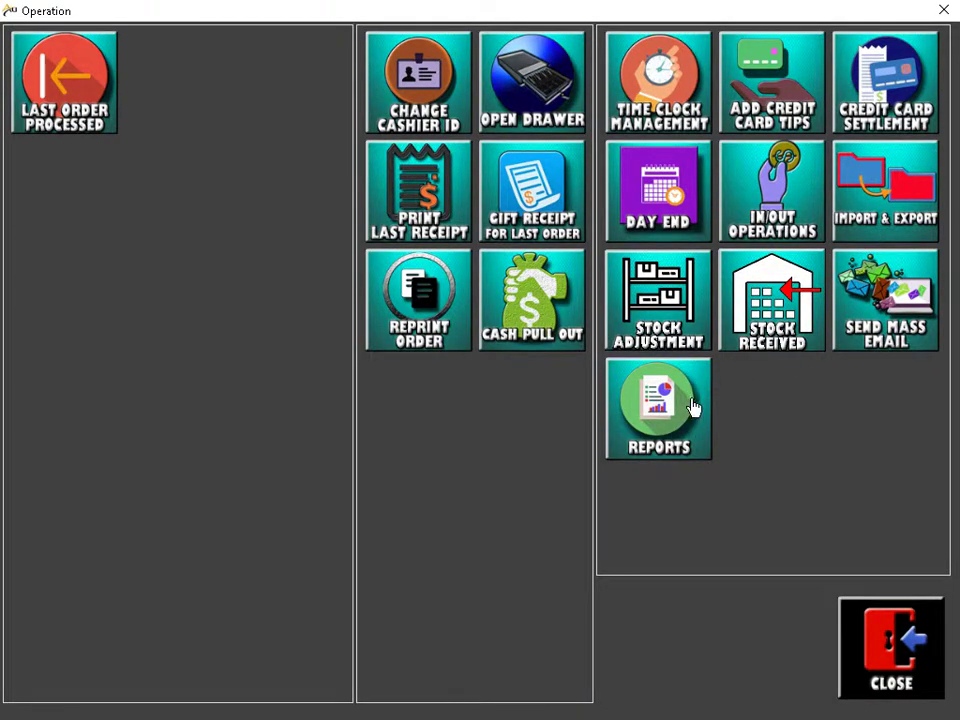
# Step: Open Reports and browse Payments reports, including Credit Card Batch and Payment Type Summary
pyautogui.click(671, 422)
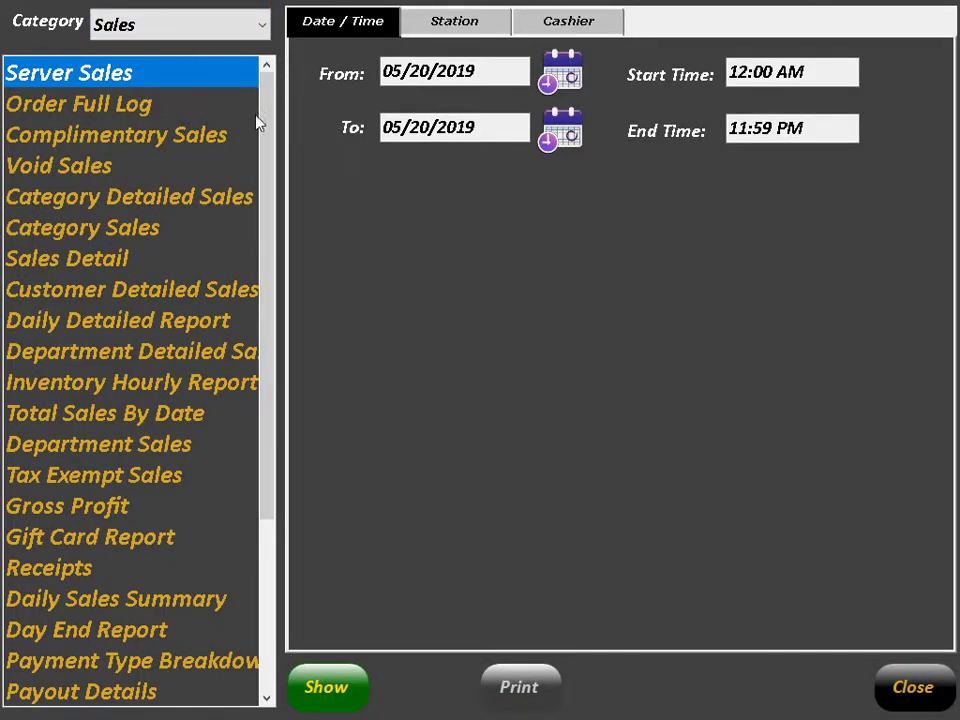
pyautogui.moveTo(257, 122); pyautogui.dragTo(276, 317)
pyautogui.click(229, 26)
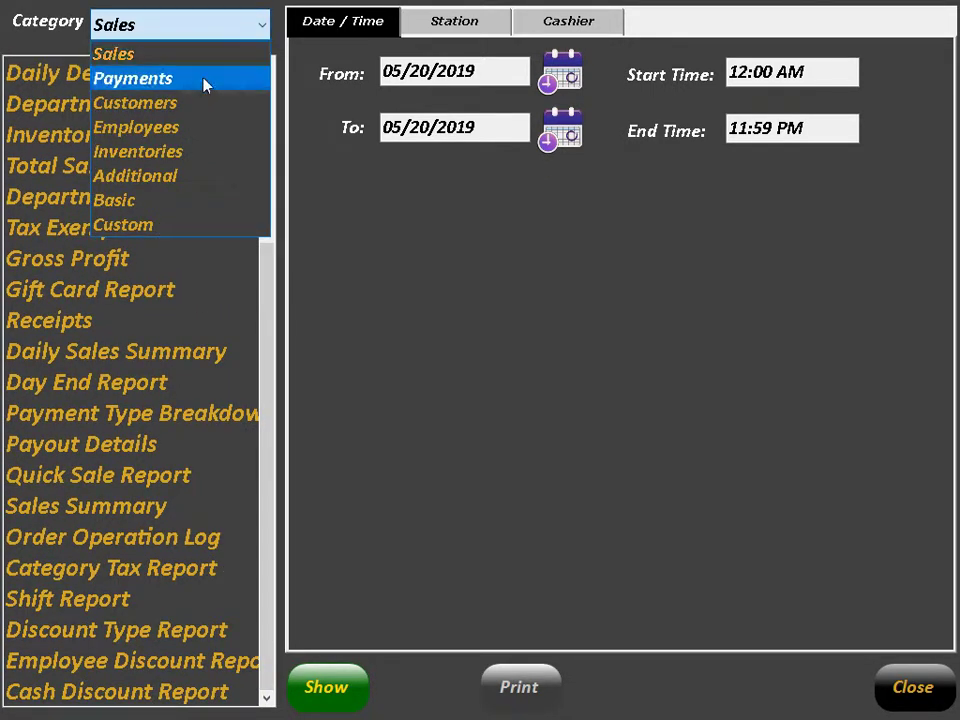
pyautogui.click(166, 80)
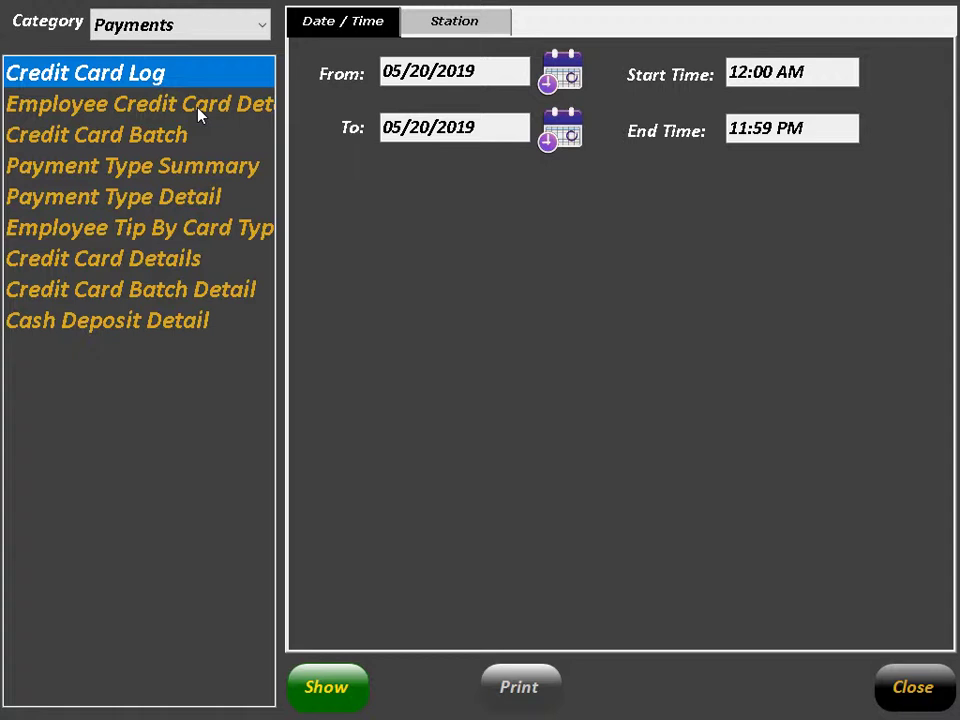
pyautogui.click(200, 108)
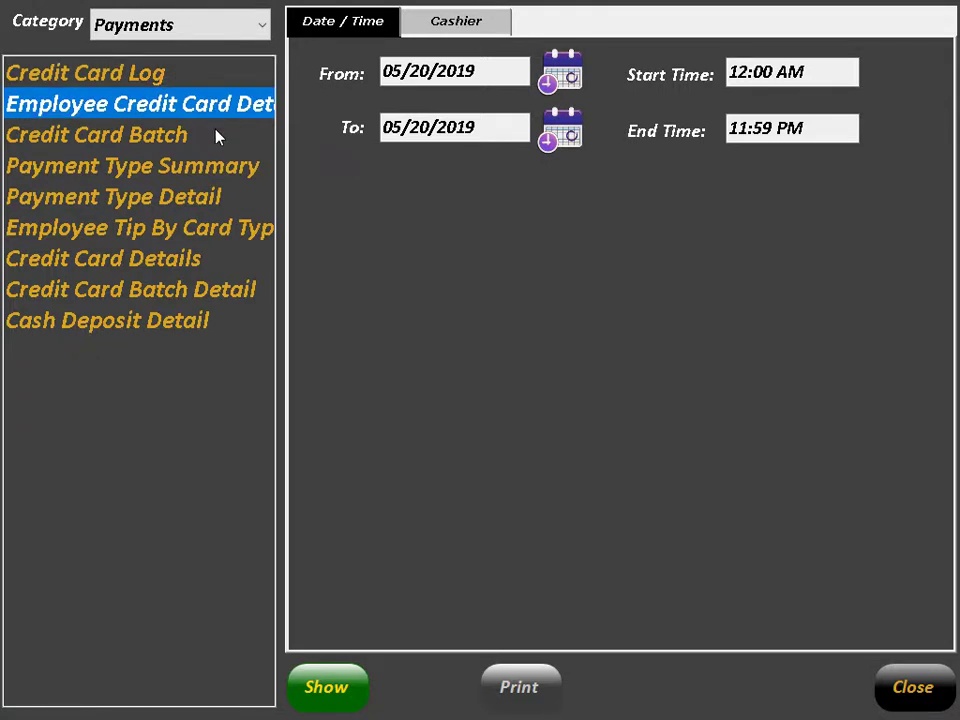
pyautogui.click(152, 138)
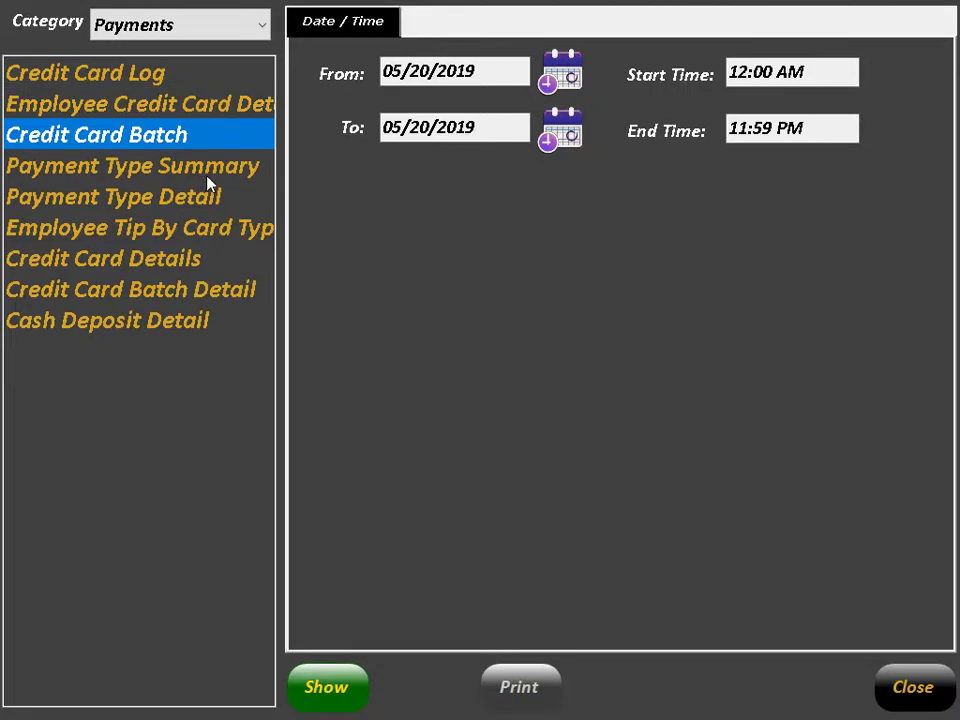
pyautogui.click(205, 178)
# Step: Browse Customers reports, opening Customer Bonus Points, then Inventories popularity and stock reports
pyautogui.click(258, 26)
pyautogui.click(150, 102)
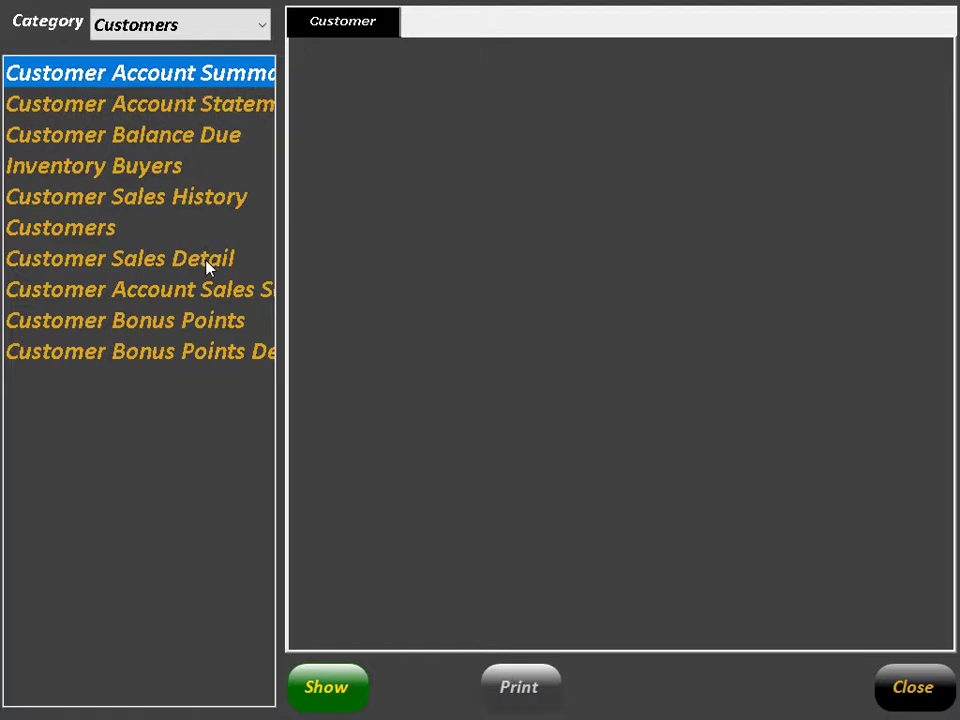
pyautogui.doubleClick(198, 324)
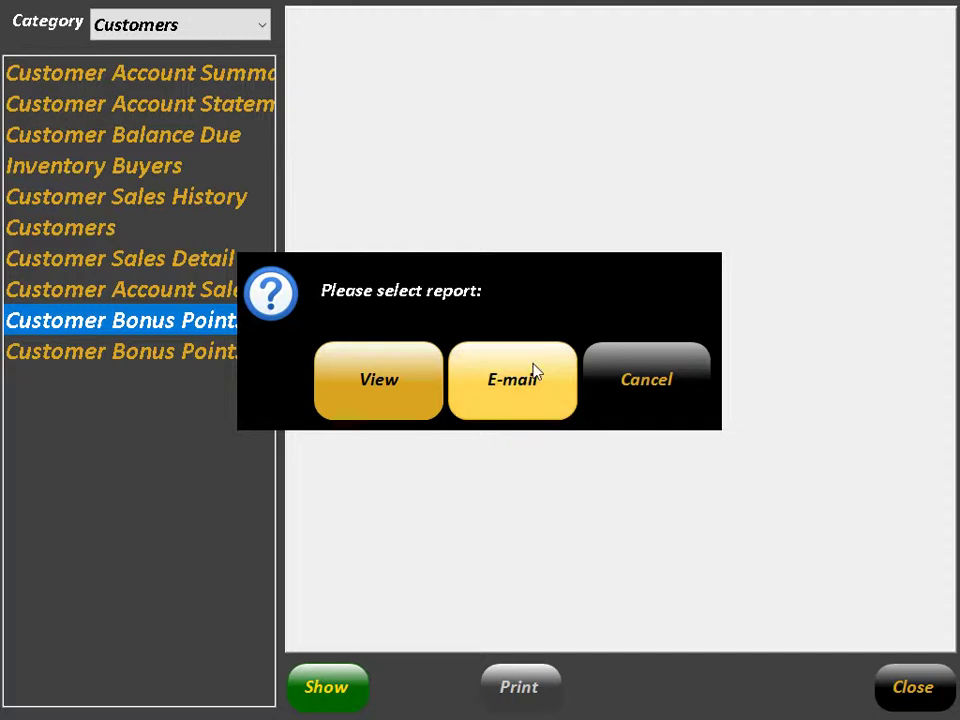
pyautogui.click(628, 350)
pyautogui.click(208, 34)
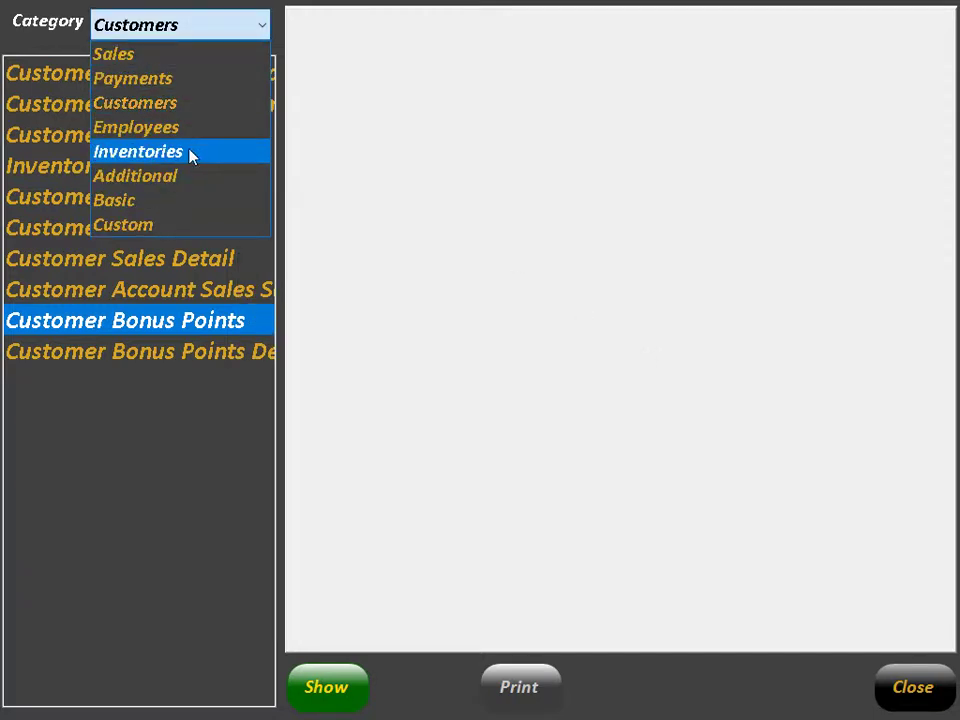
pyautogui.click(191, 152)
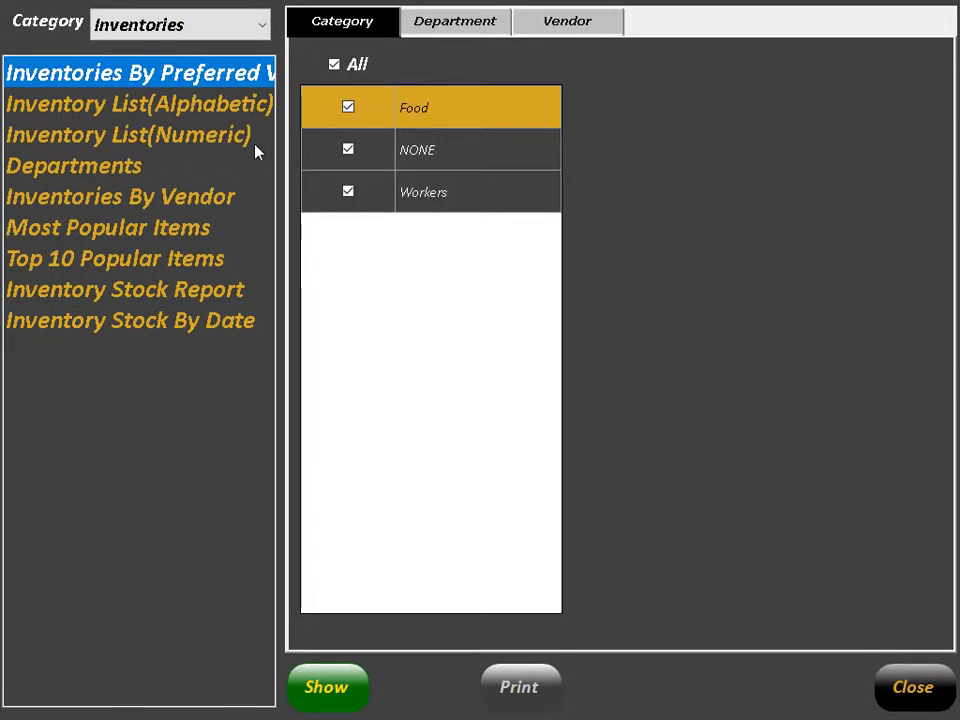
pyautogui.click(195, 236)
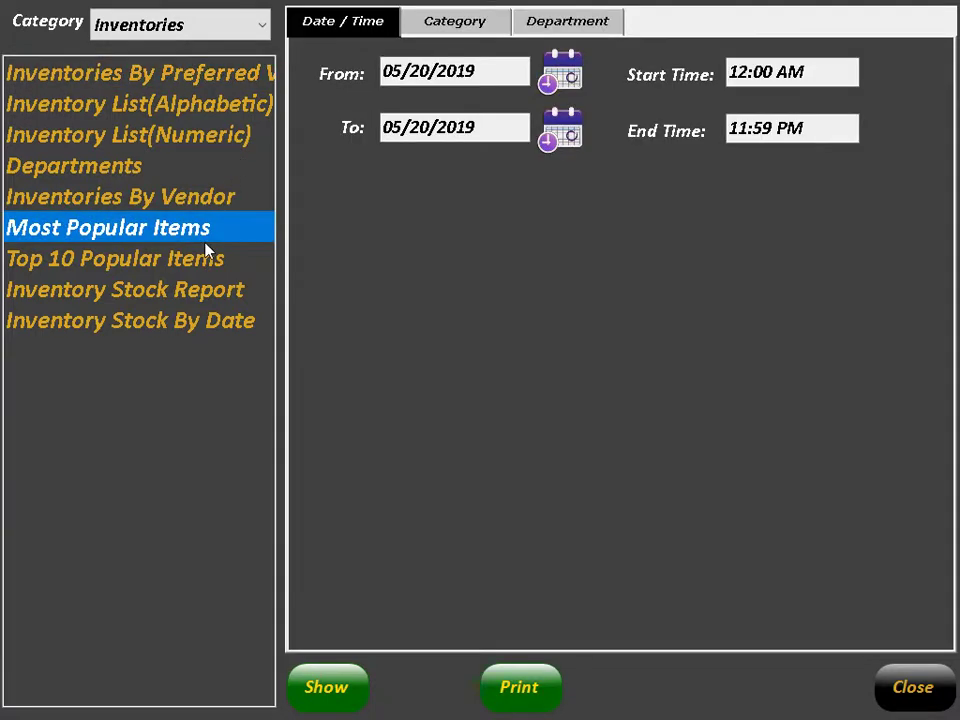
pyautogui.click(220, 262)
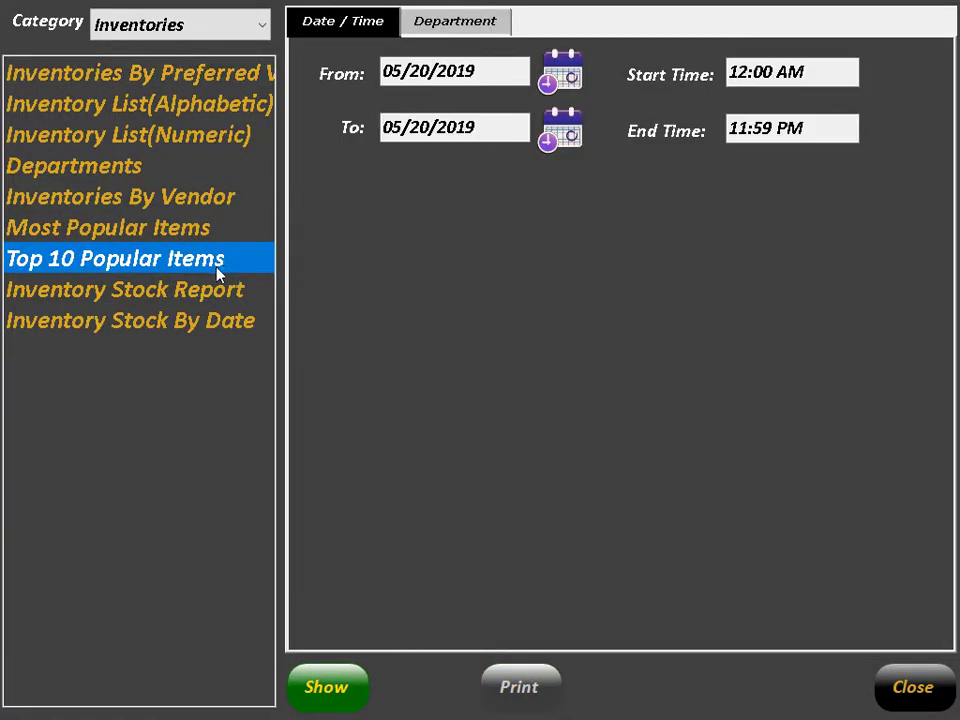
pyautogui.click(215, 289)
# Step: Browse Additional and Basic reports, then select Sales' Daily Detailed Report
pyautogui.click(252, 19)
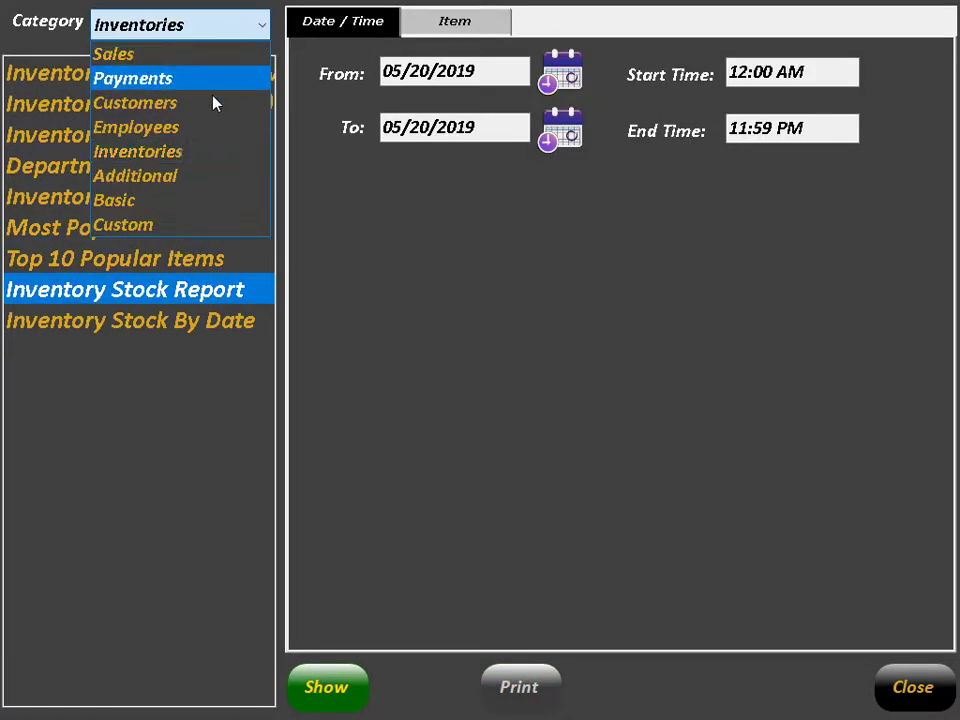
pyautogui.click(200, 176)
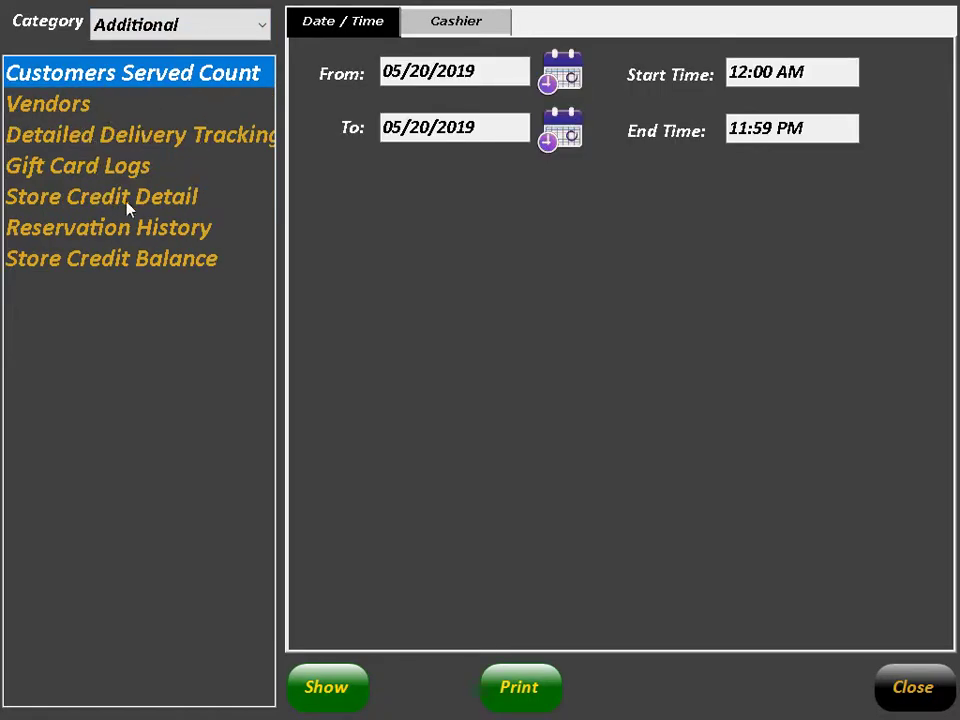
pyautogui.click(200, 28)
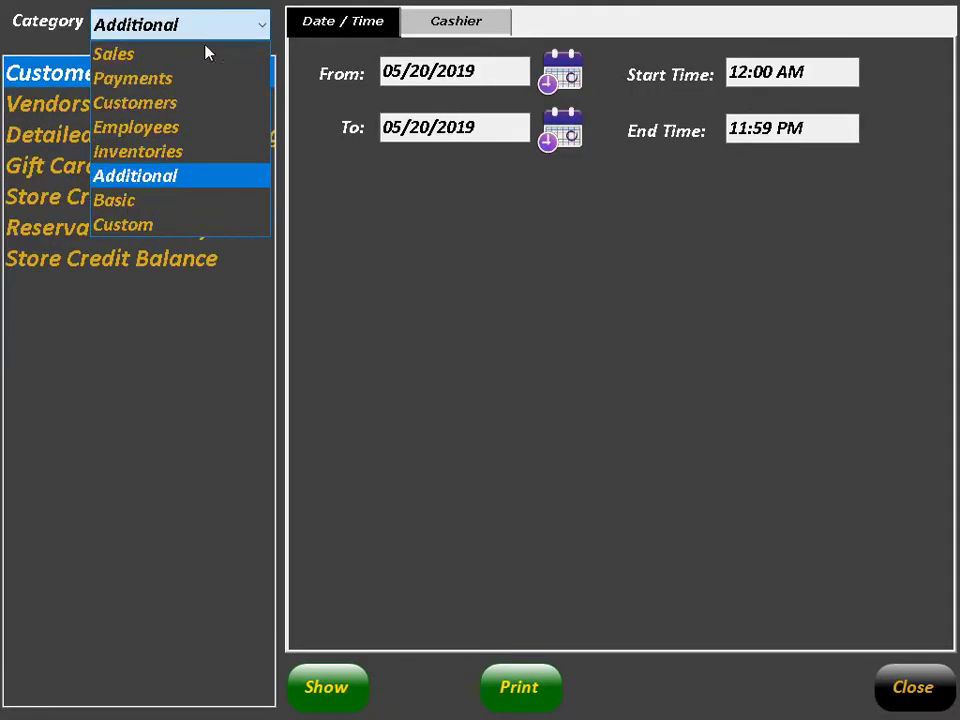
pyautogui.click(172, 201)
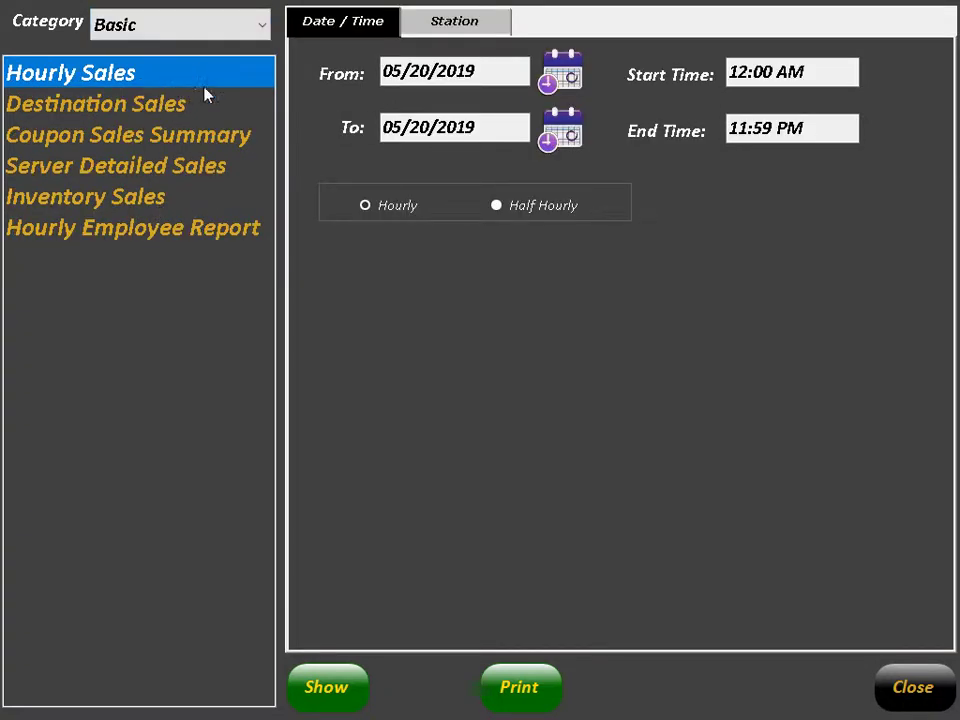
pyautogui.click(174, 148)
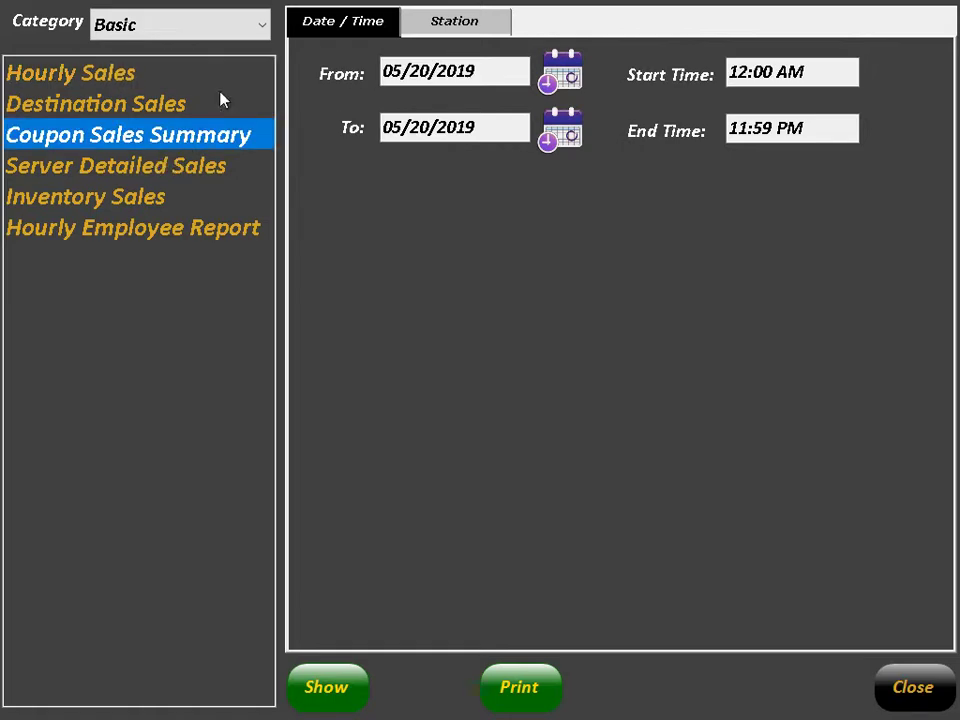
pyautogui.click(220, 32)
pyautogui.click(210, 55)
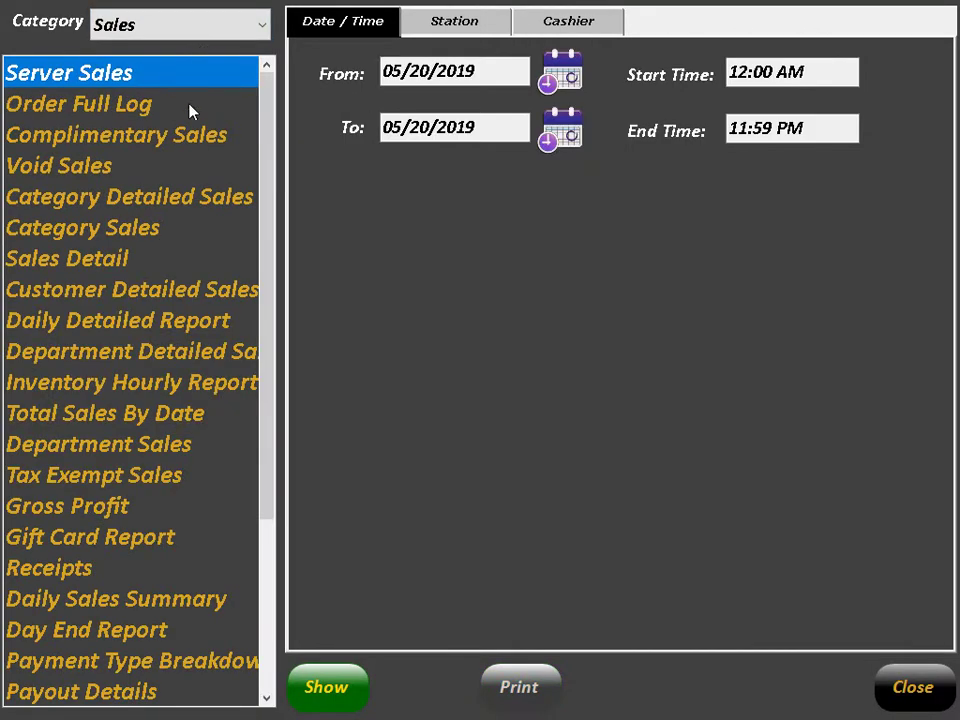
pyautogui.click(133, 331)
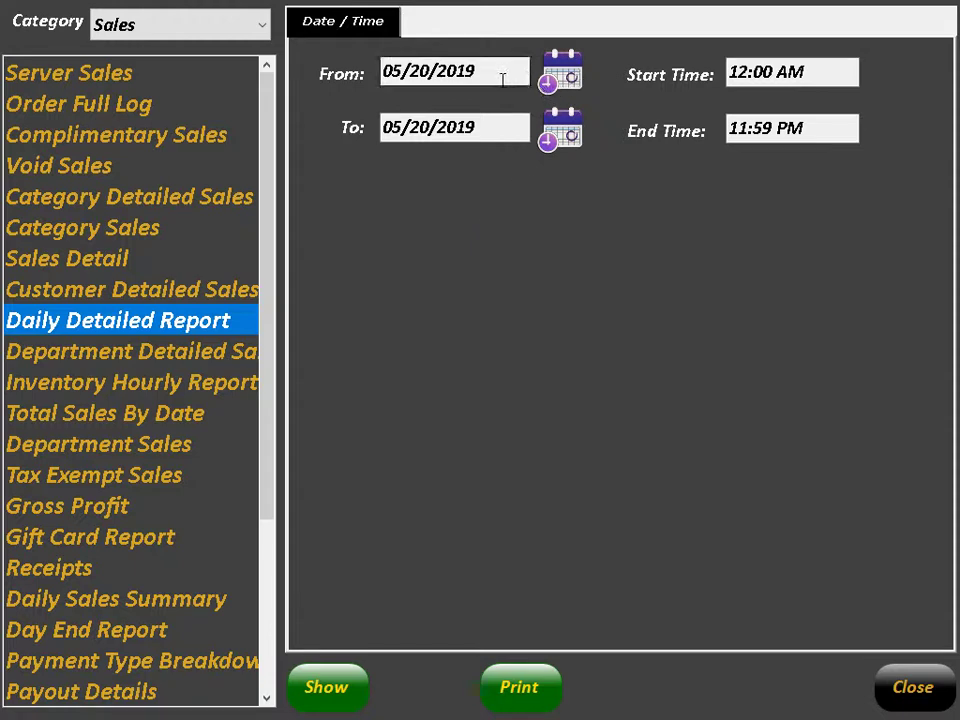
# Step: Set the report start date to 04/01/2019
pyautogui.click(561, 72)
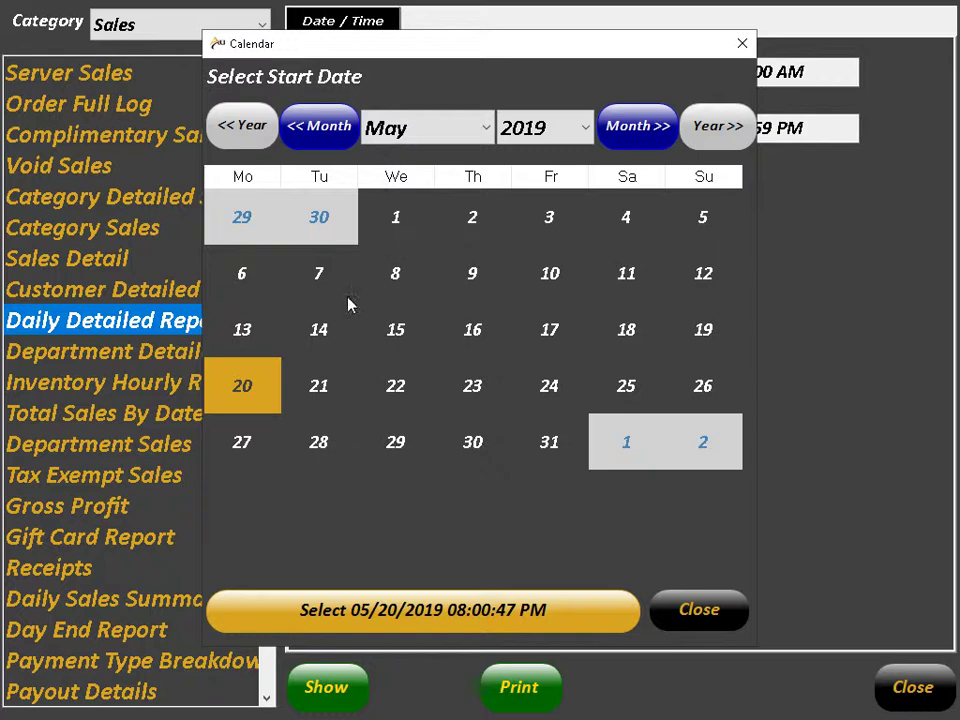
pyautogui.click(302, 130)
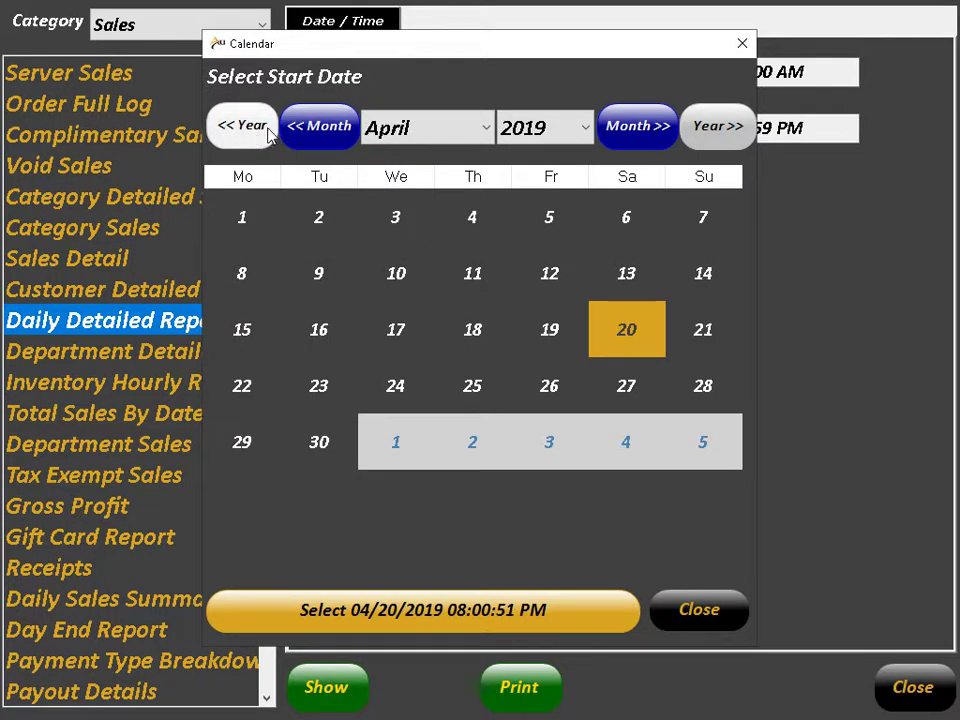
pyautogui.click(262, 232)
pyautogui.click(436, 604)
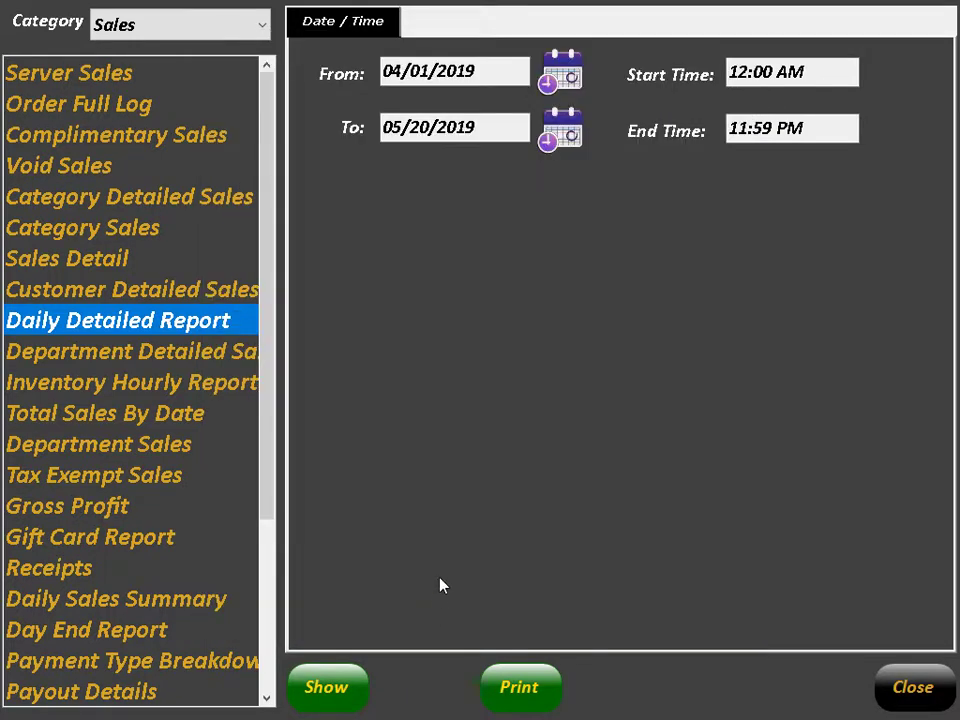
# Step: Display the Daily Detailed Report's receipt version and scroll through its $9.99 totals
pyautogui.click(338, 689)
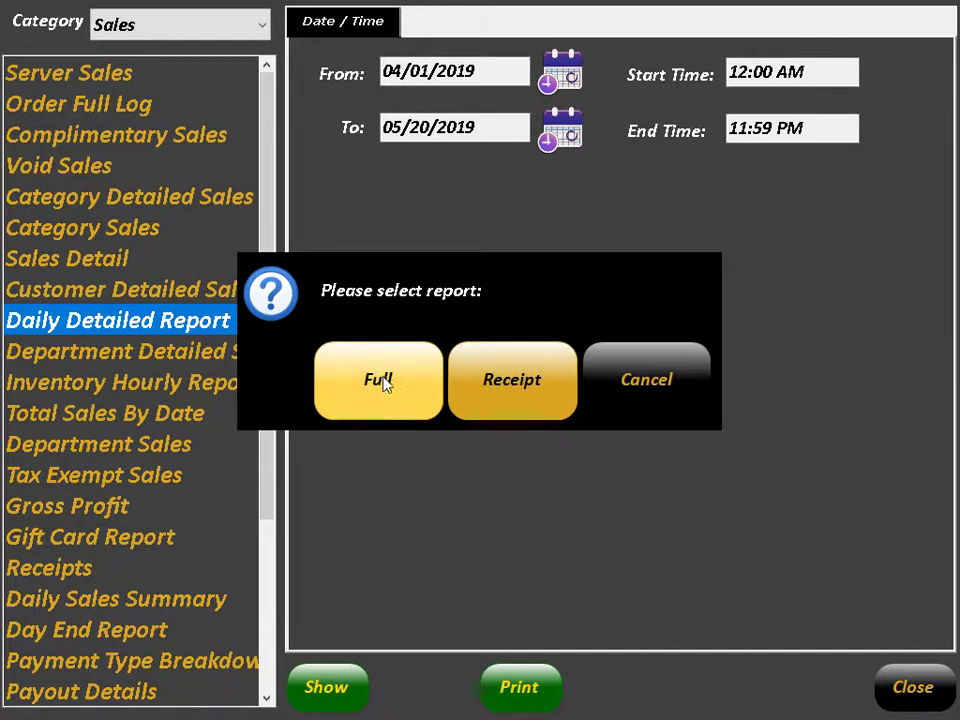
pyautogui.click(540, 392)
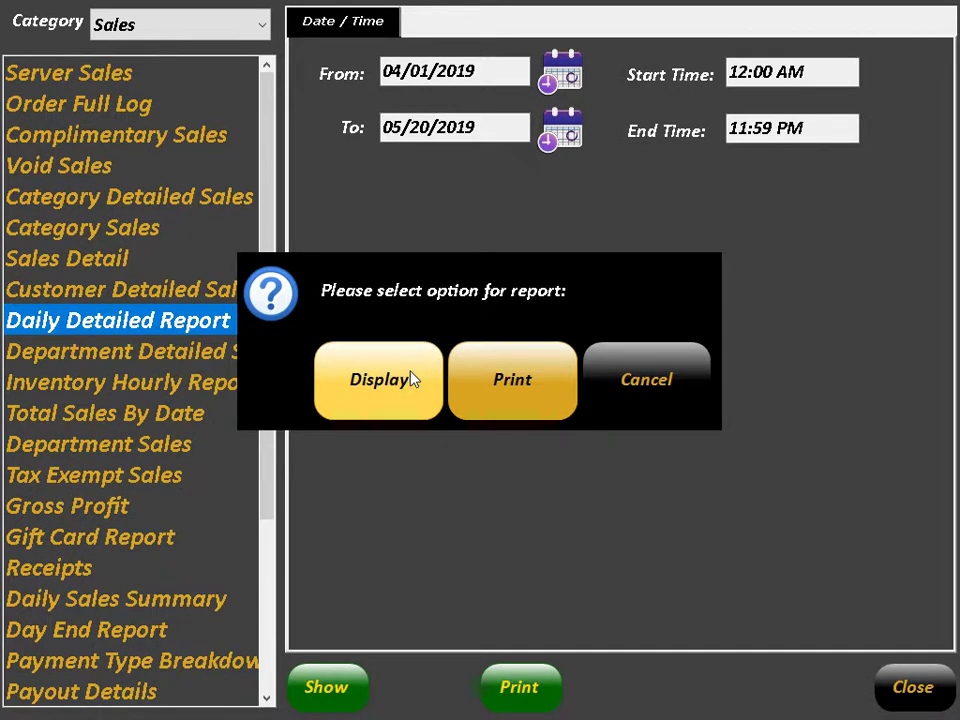
pyautogui.click(411, 378)
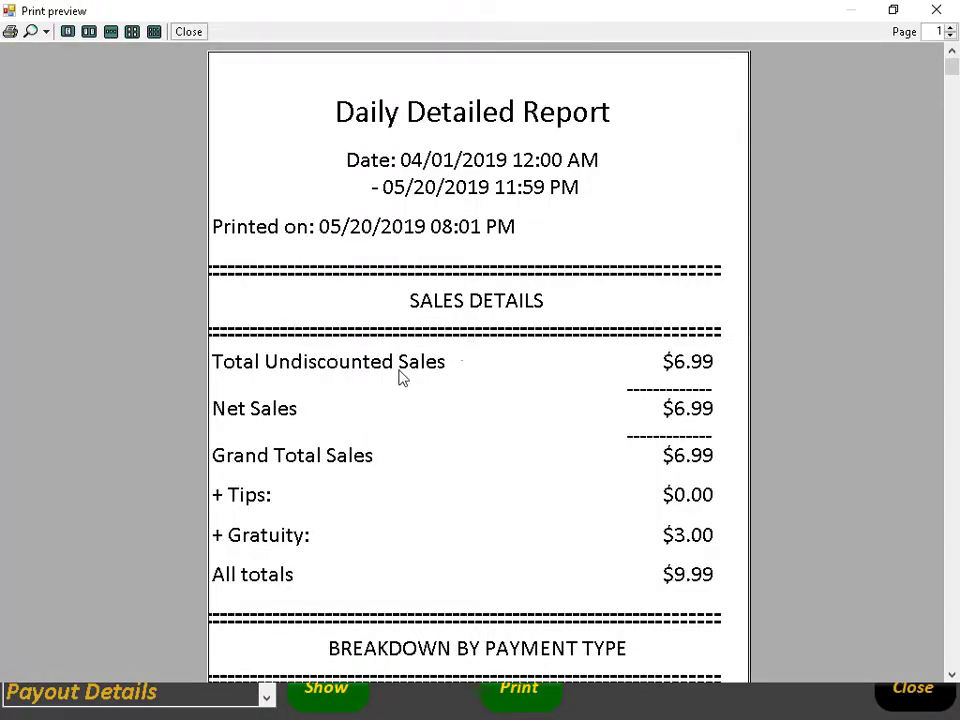
pyautogui.click(952, 675)
pyautogui.moveTo(952, 675); pyautogui.dragTo(952, 677)
pyautogui.moveTo(950, 74); pyautogui.dragTo(953, 107)
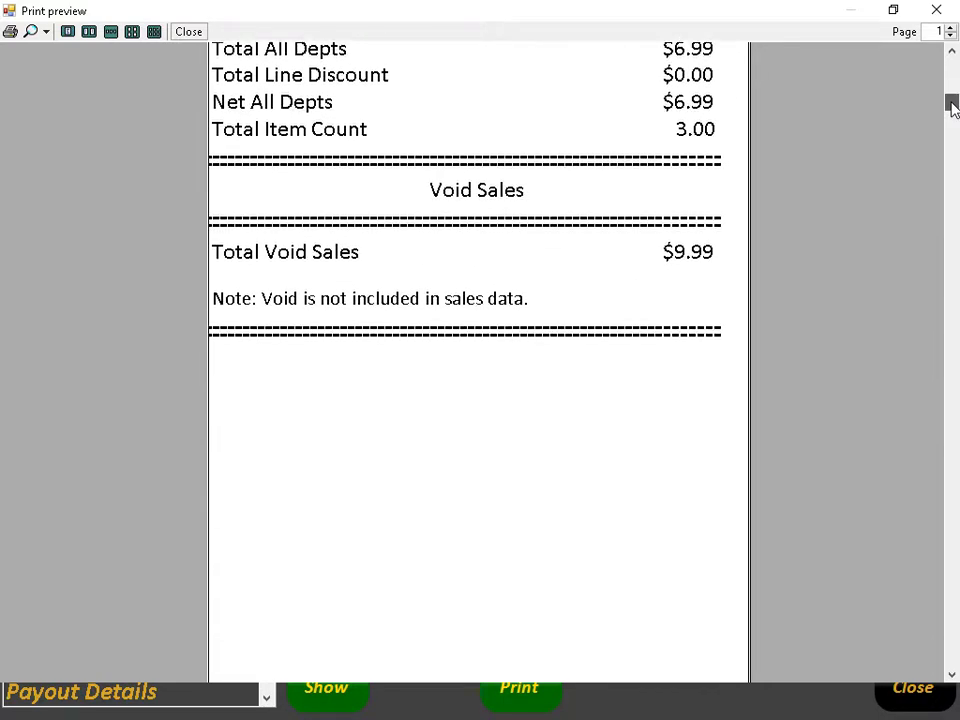
pyautogui.scroll(-5, 238, 259)
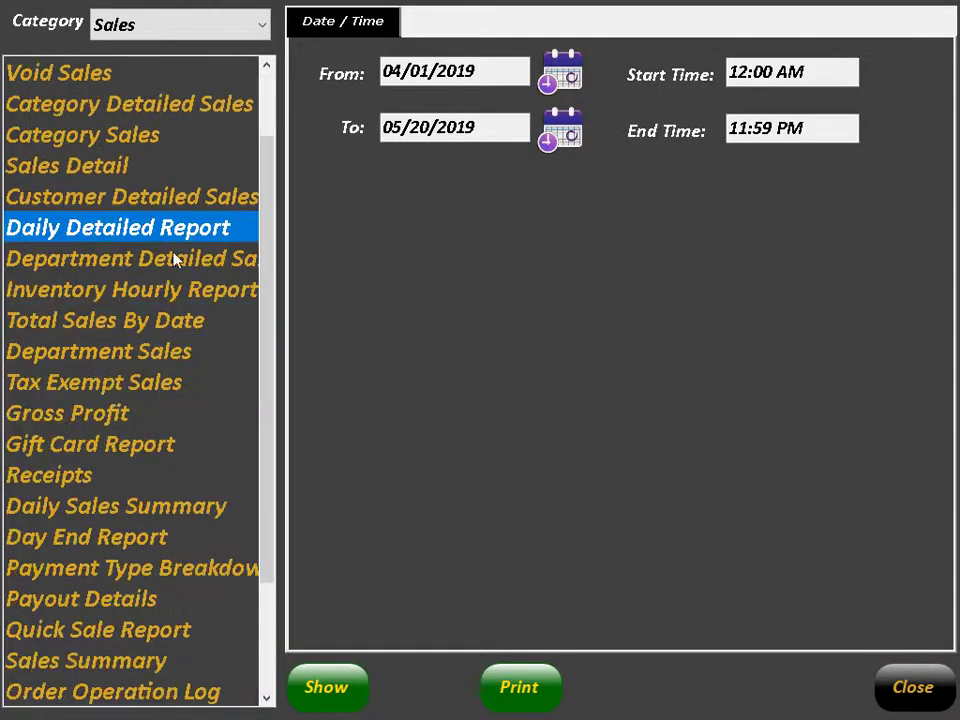
# Step: Run the Order Operation Log report starting 05/18/2019
pyautogui.click(160, 549)
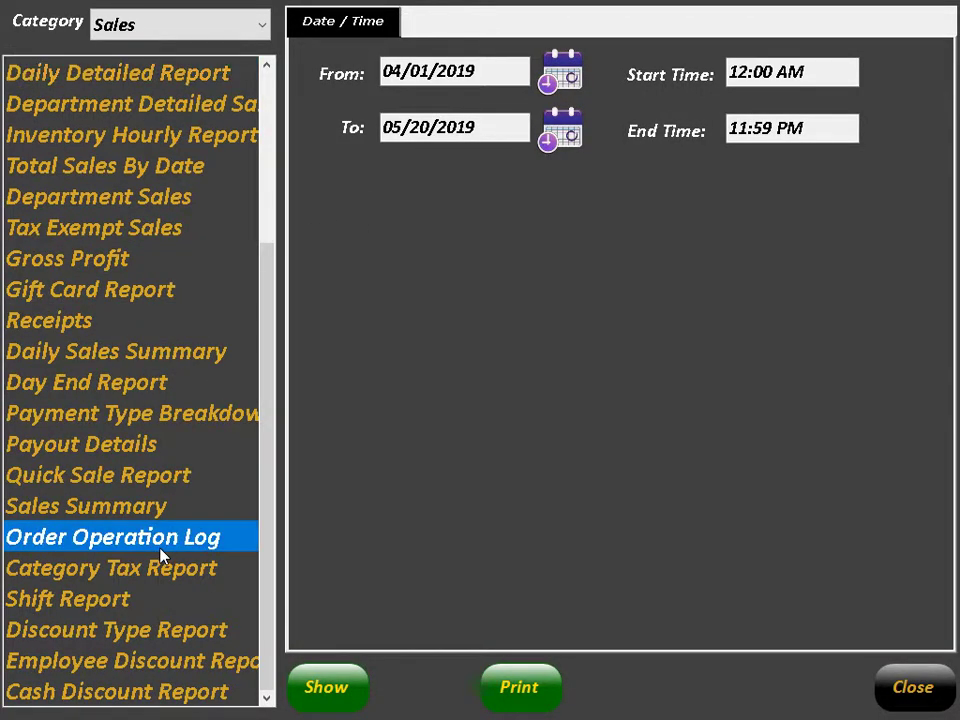
pyautogui.click(565, 80)
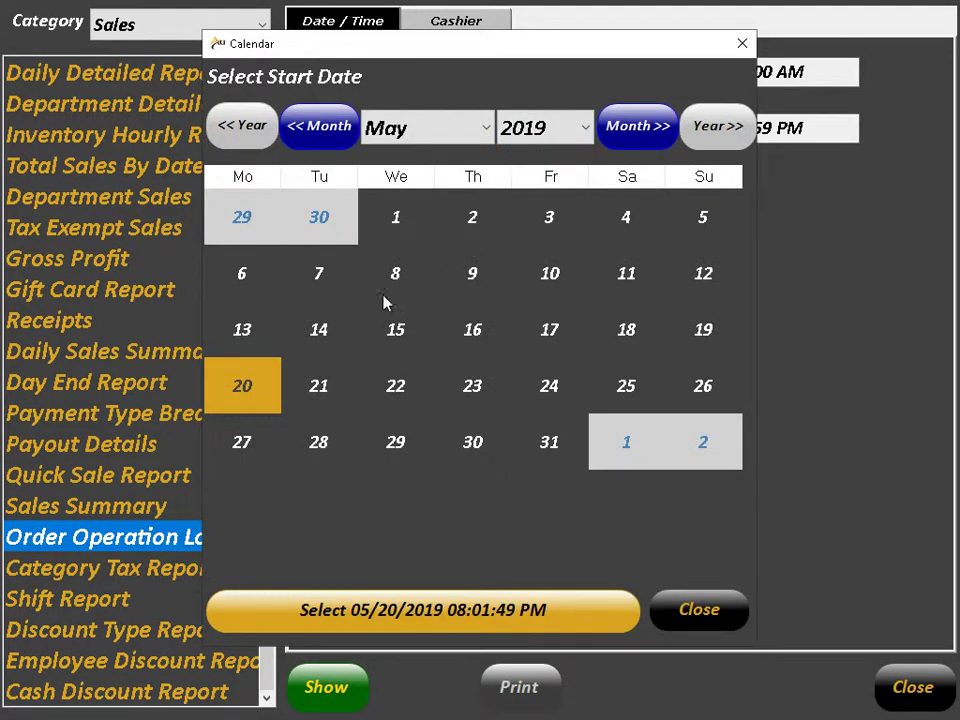
pyautogui.click(628, 328)
pyautogui.click(522, 612)
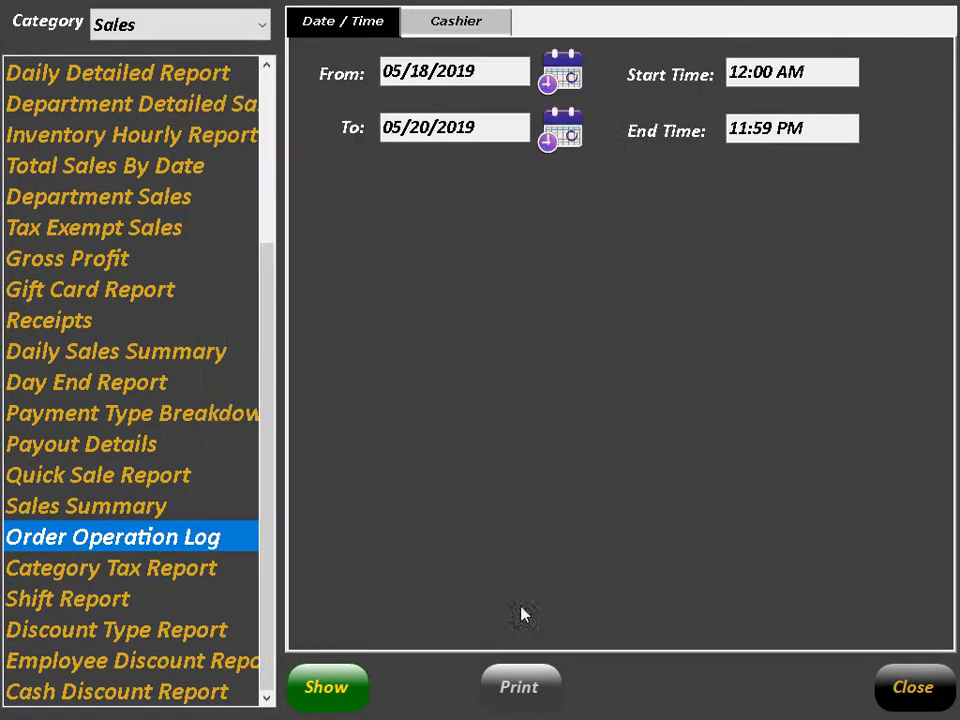
pyautogui.click(343, 687)
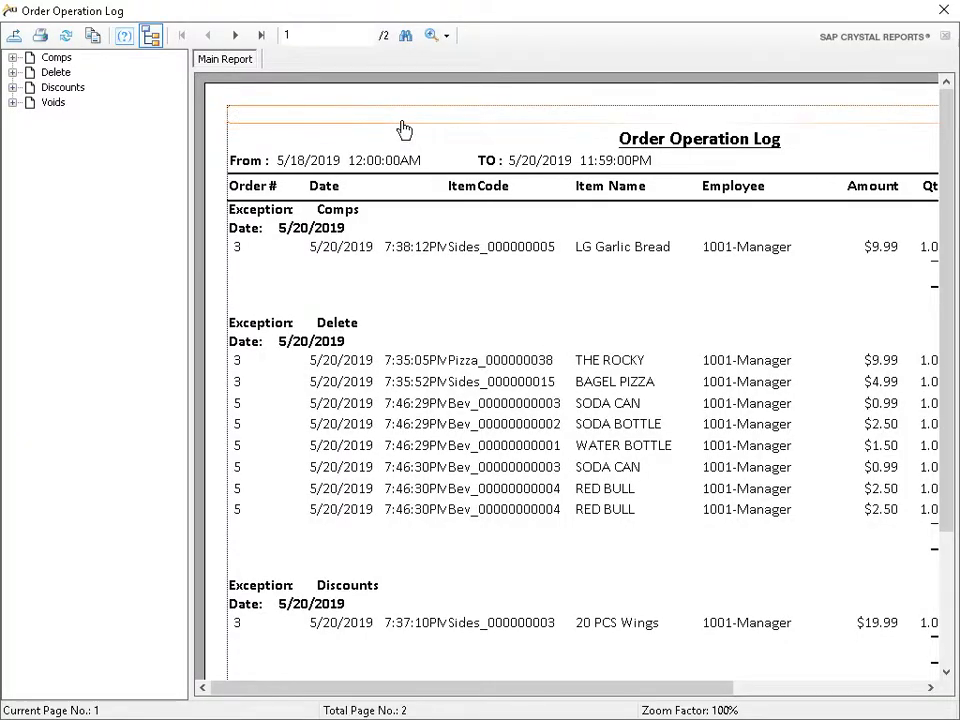
# Step: Hide the group tree, scroll down to the Voids section, and close the report
pyautogui.click(151, 35)
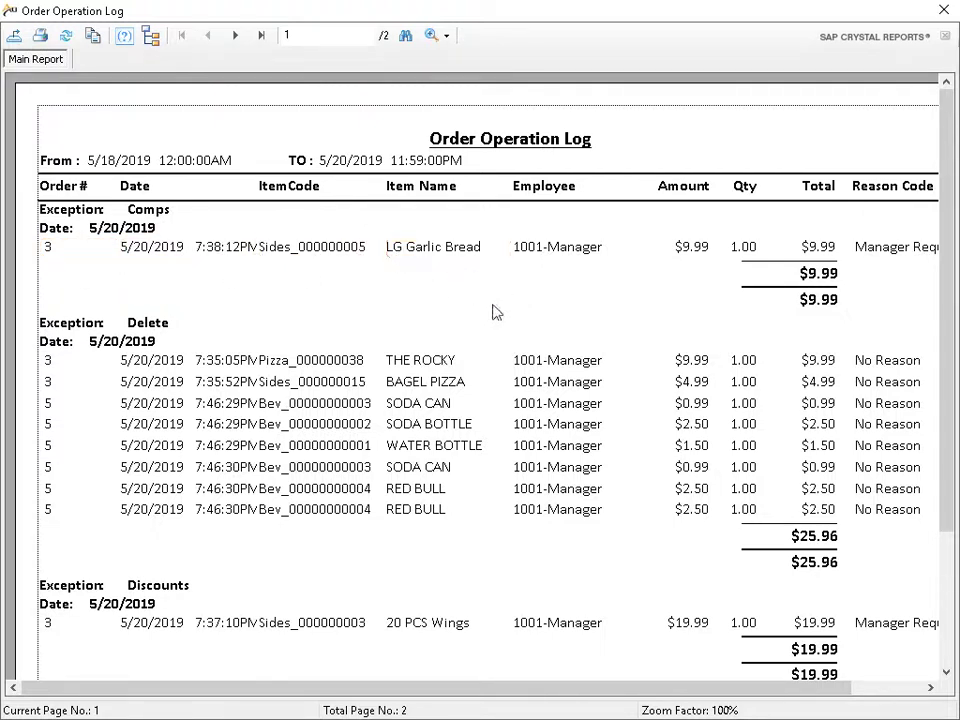
pyautogui.moveTo(463, 690); pyautogui.dragTo(671, 671)
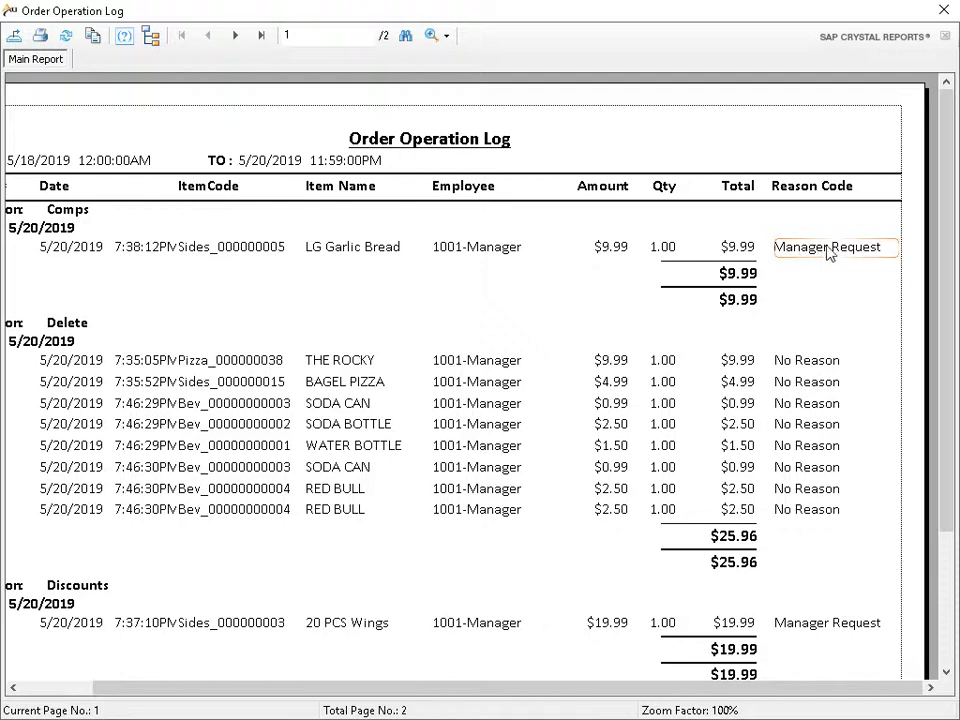
pyautogui.moveTo(577, 703); pyautogui.dragTo(482, 699)
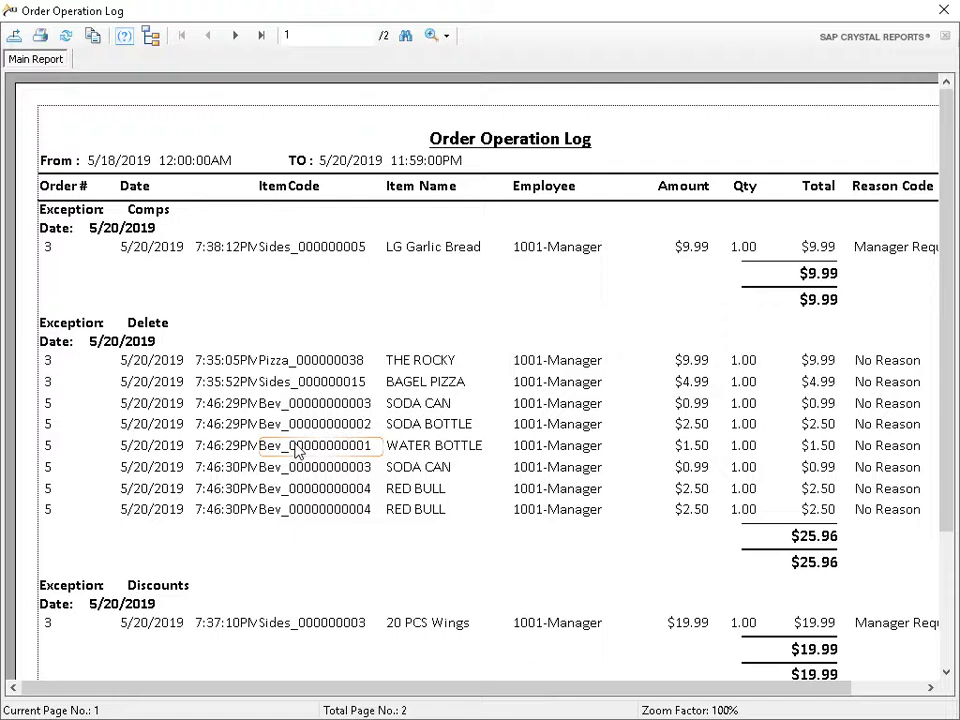
pyautogui.scroll(-3, 290, 455)
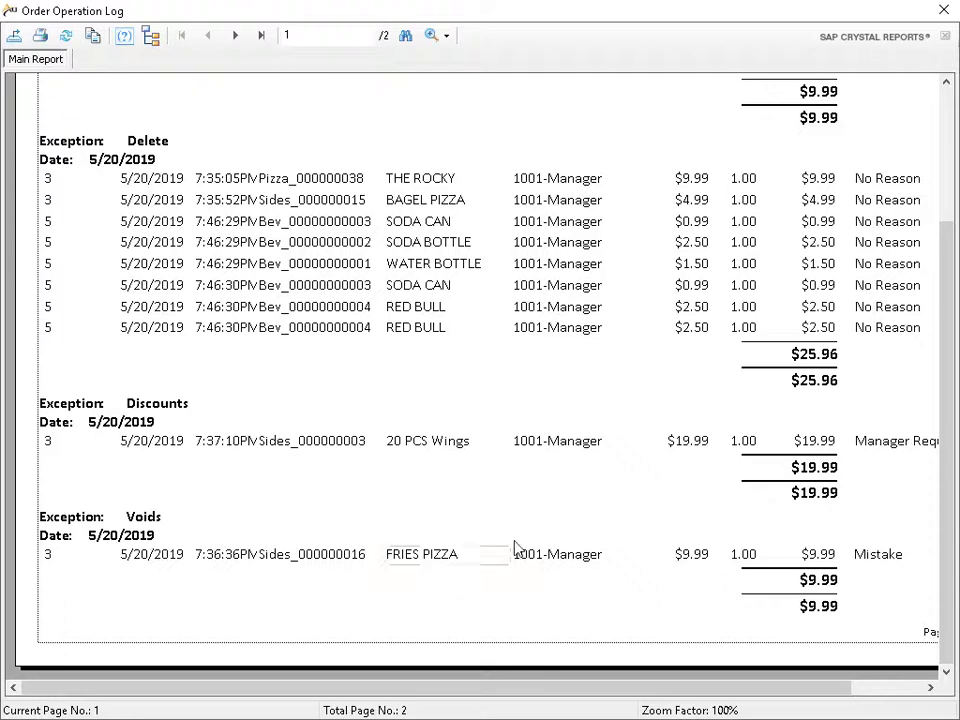
pyautogui.click(943, 12)
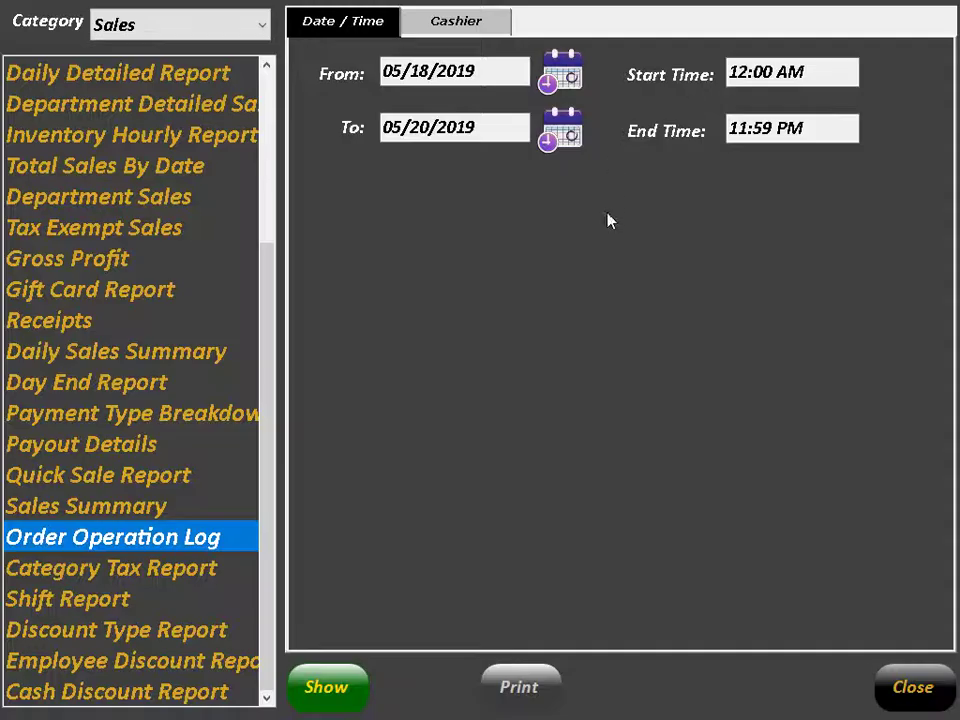
# Step: Leave reports and start a new to-go order from the to-go view
pyautogui.click(911, 684)
pyautogui.click(896, 679)
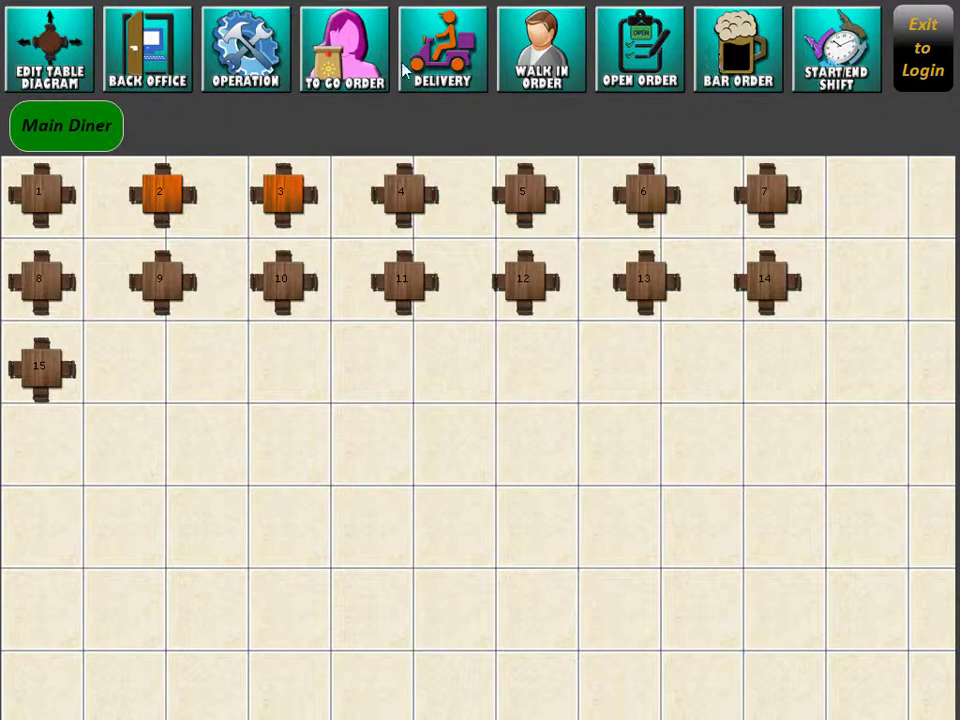
pyautogui.click(270, 44)
pyautogui.click(74, 186)
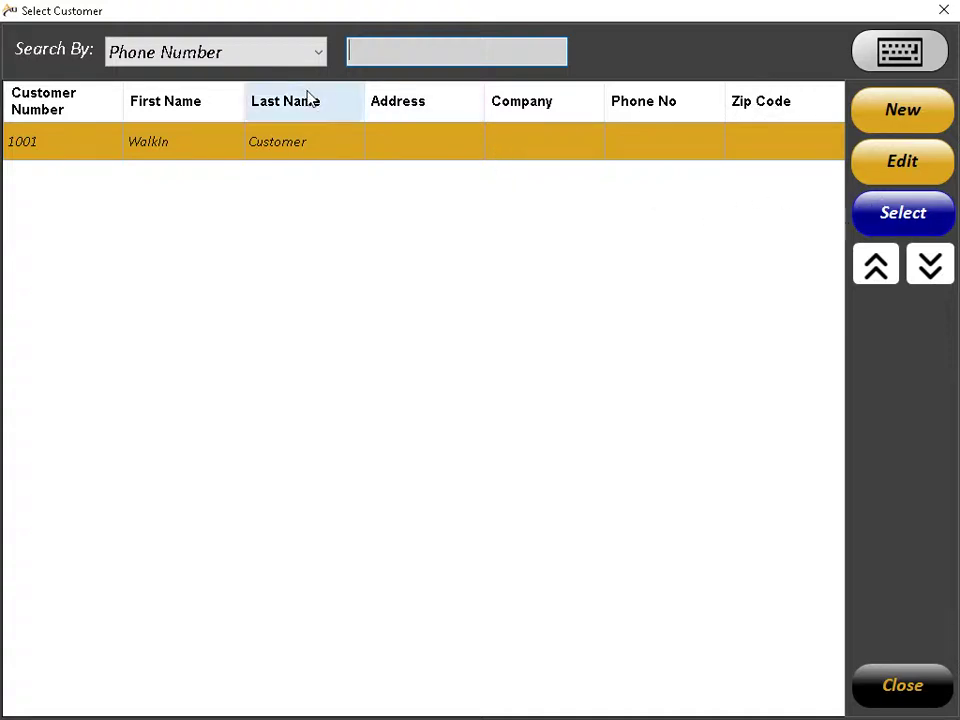
# Step: Begin a new customer record, cancel it unsaved, and go to Back Office
pyautogui.click(920, 110)
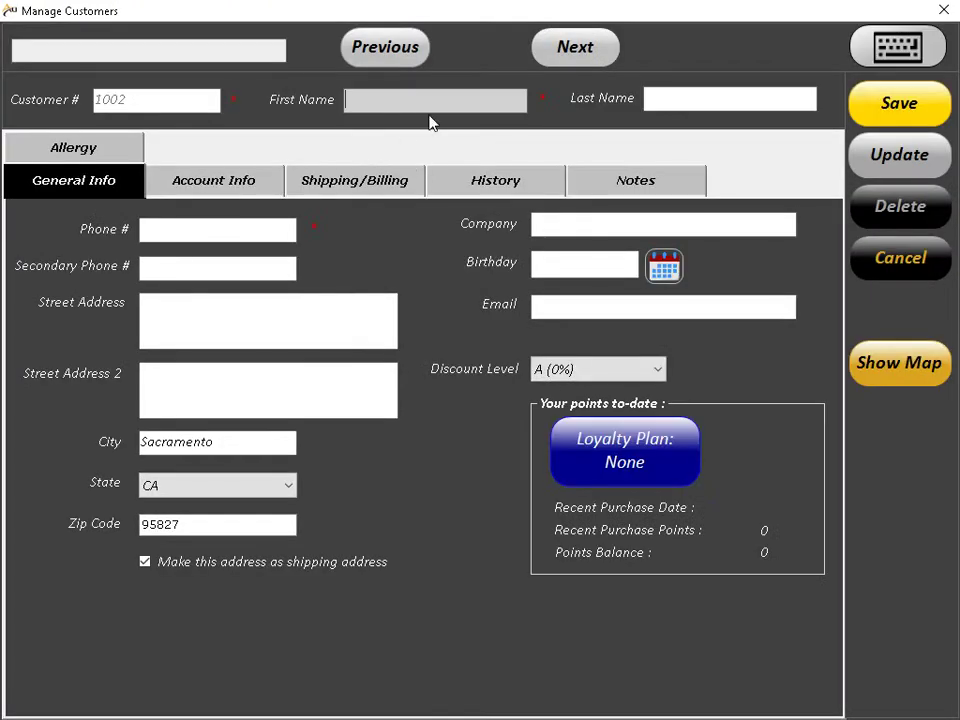
pyautogui.click(231, 238)
pyautogui.click(864, 262)
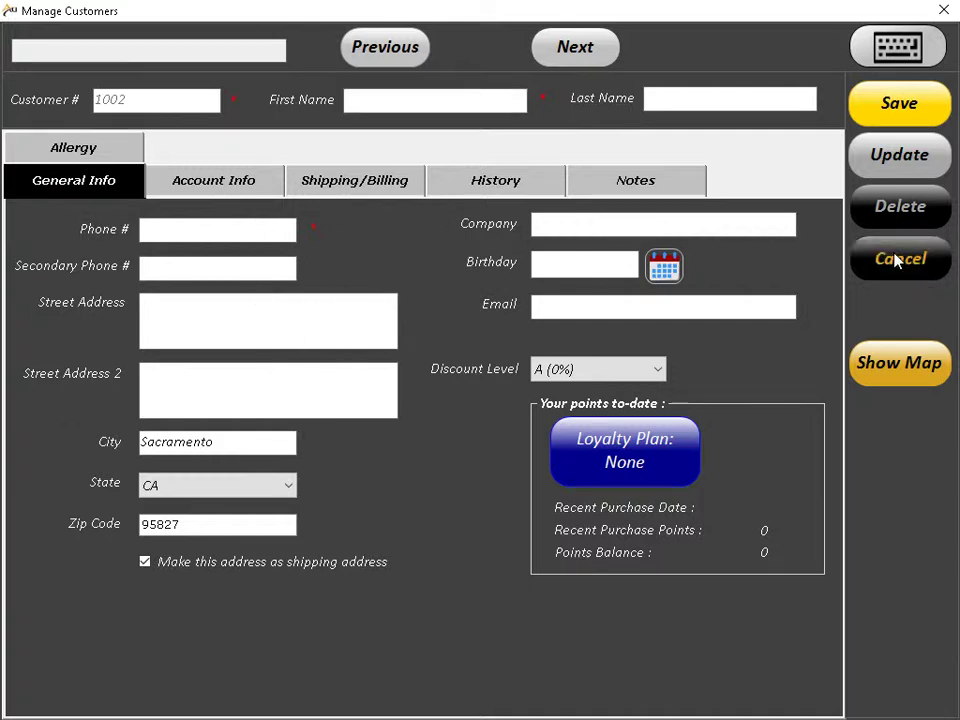
pyautogui.click(830, 266)
pyautogui.press('Escape')
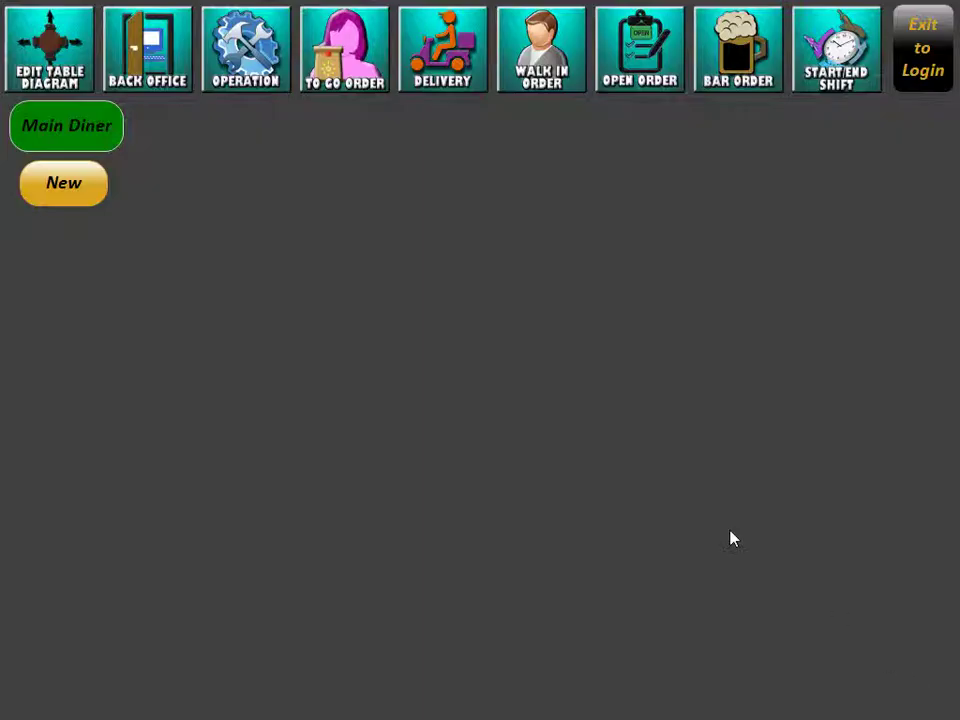
pyautogui.click(195, 89)
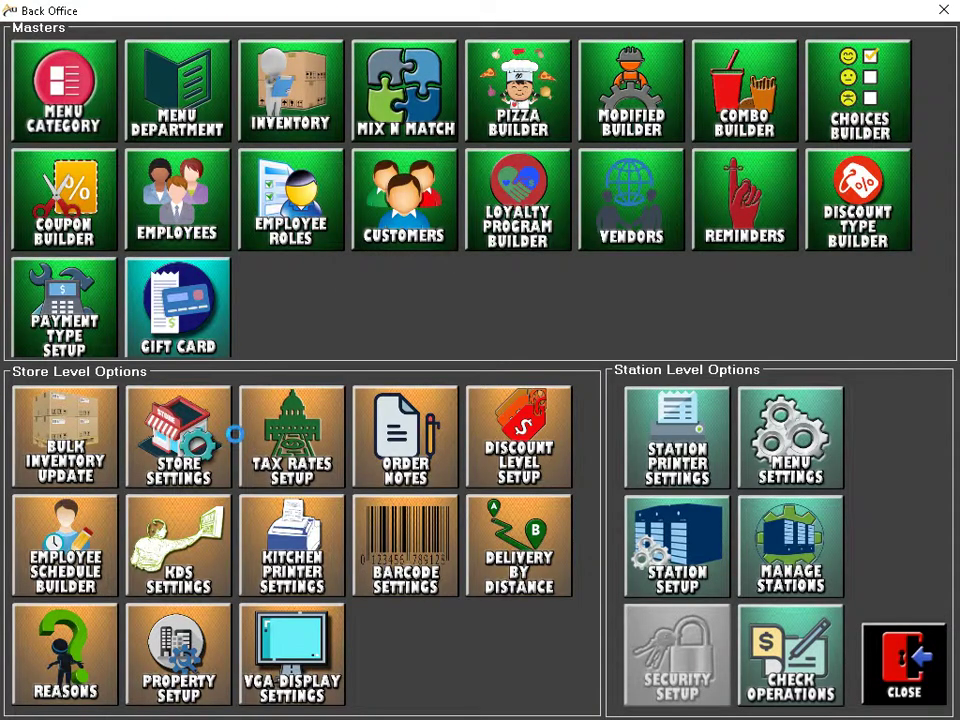
# Step: Review Store Settings' Store Detail, Reports and Restaurant Specific tabs, then close Back Office
pyautogui.click(214, 430)
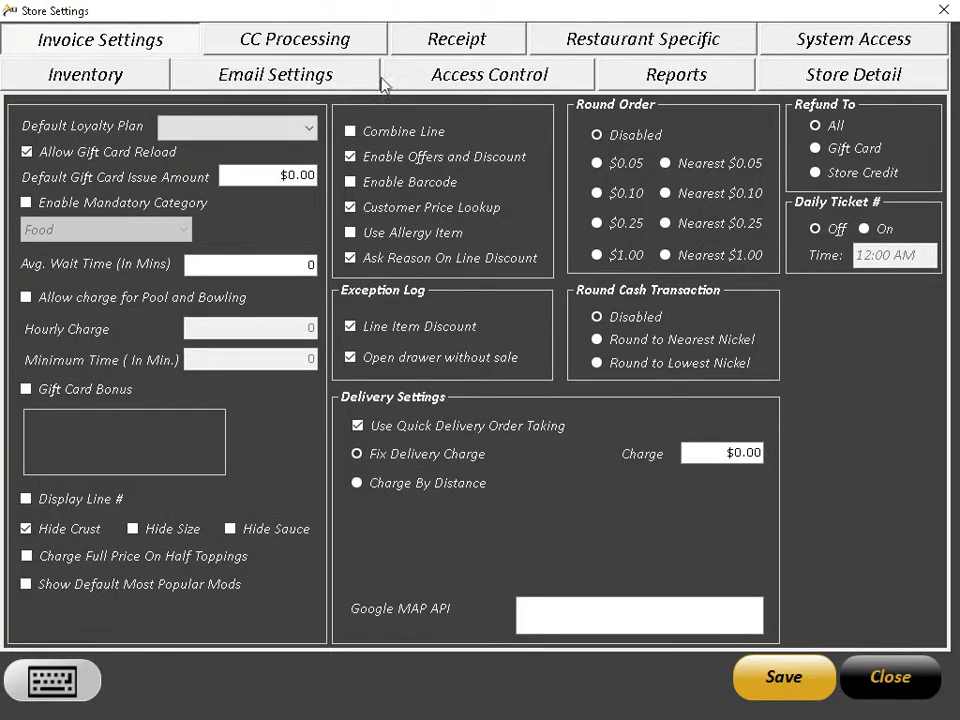
pyautogui.click(810, 72)
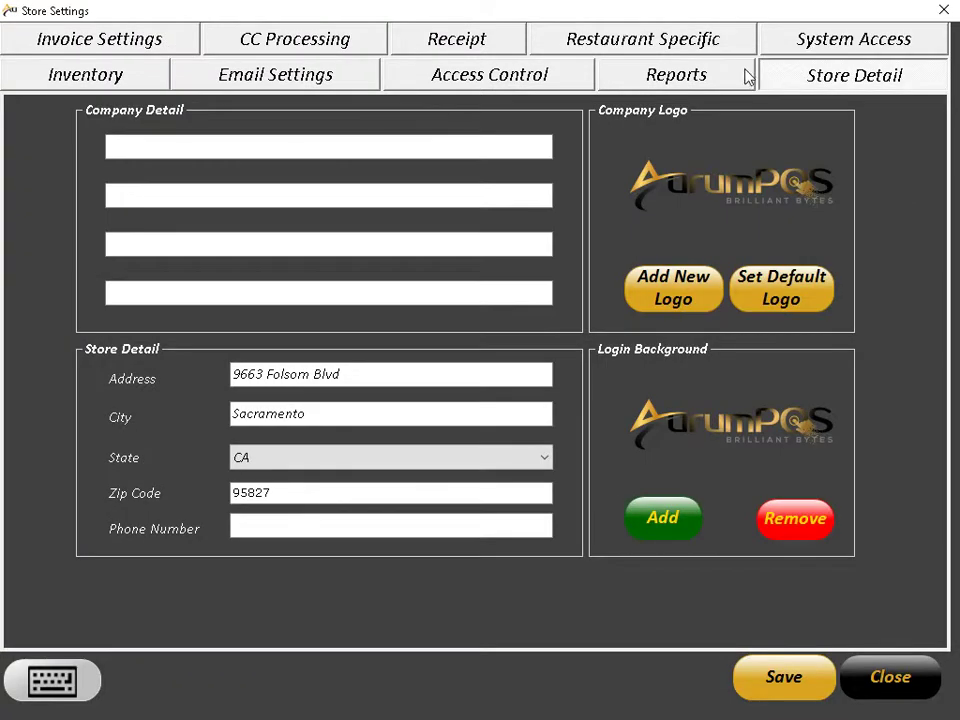
pyautogui.click(722, 66)
pyautogui.click(679, 52)
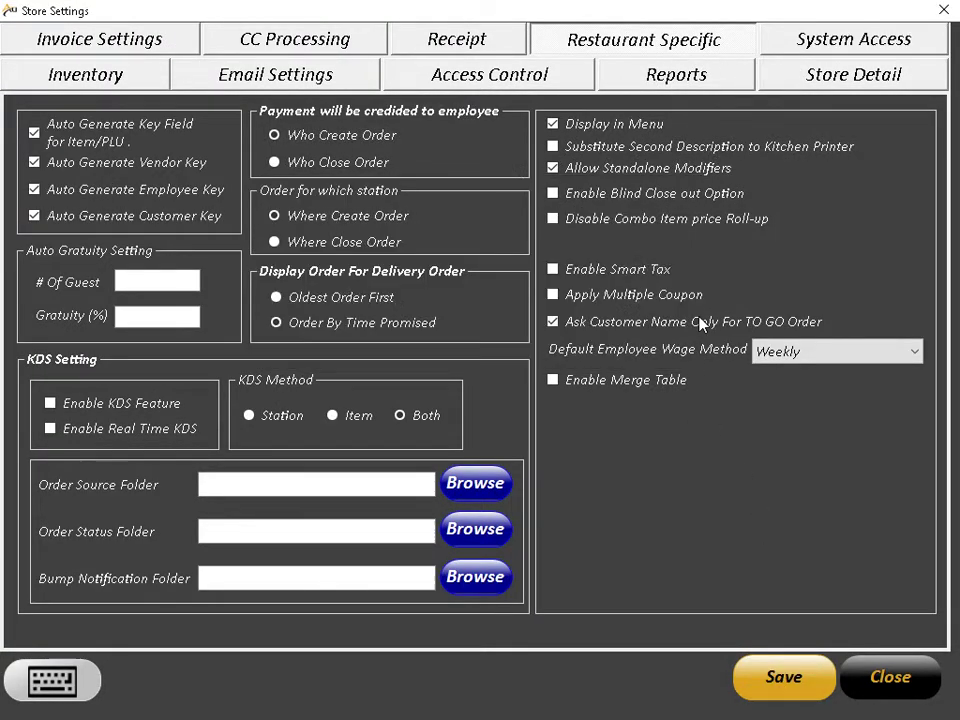
pyautogui.click(880, 668)
pyautogui.click(905, 660)
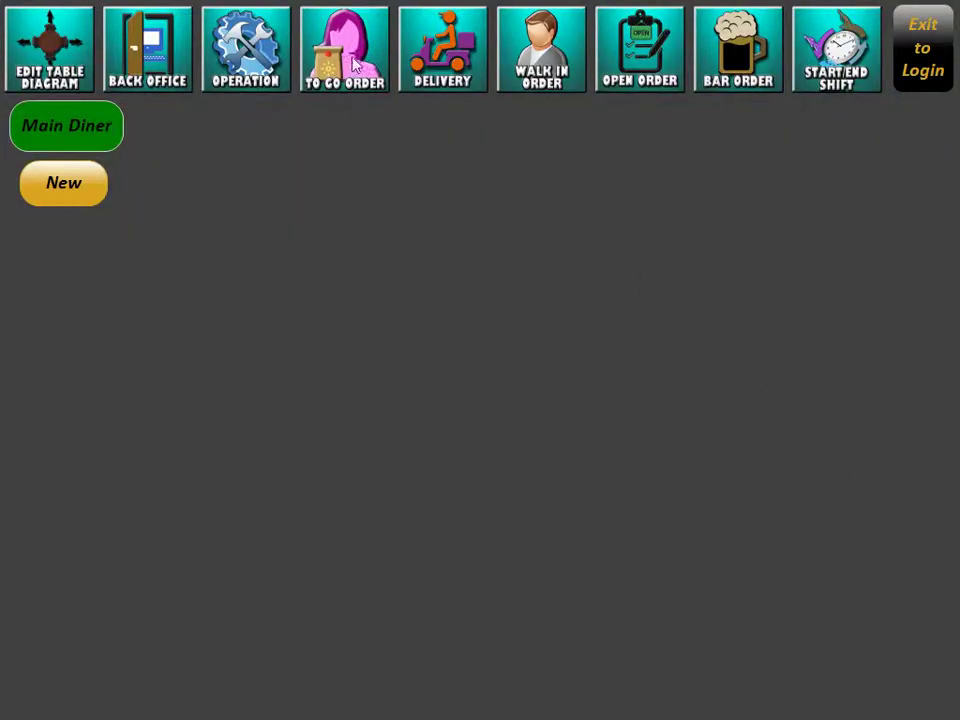
pyautogui.click(105, 186)
# Step: Log out and log back in with the employee passcode
pyautogui.click(902, 686)
pyautogui.click(925, 35)
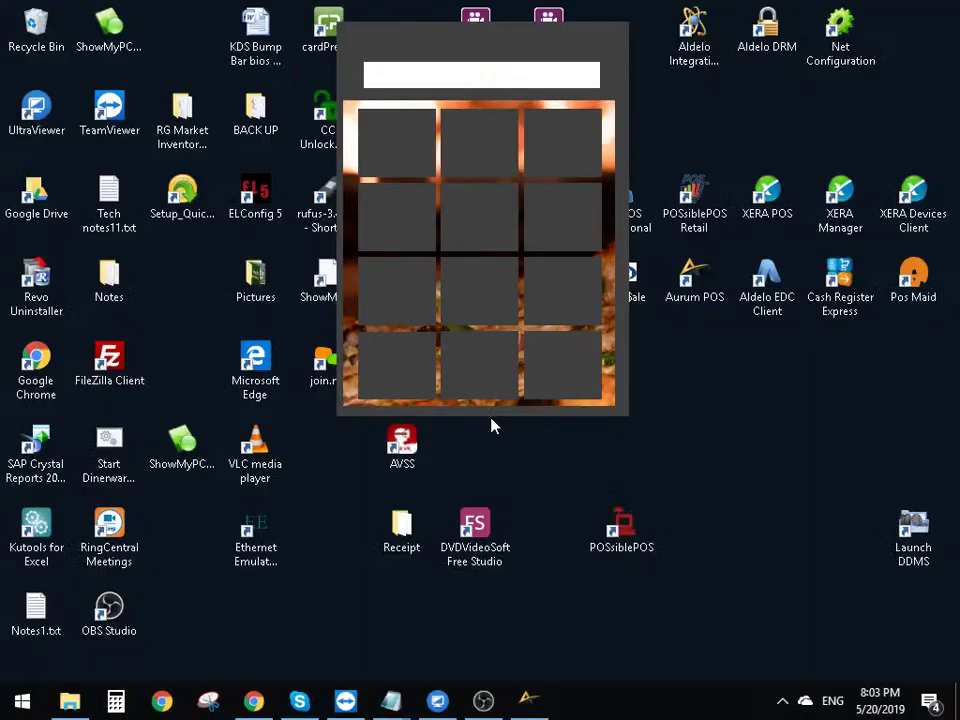
pyautogui.write('410')
pyautogui.press('Return')
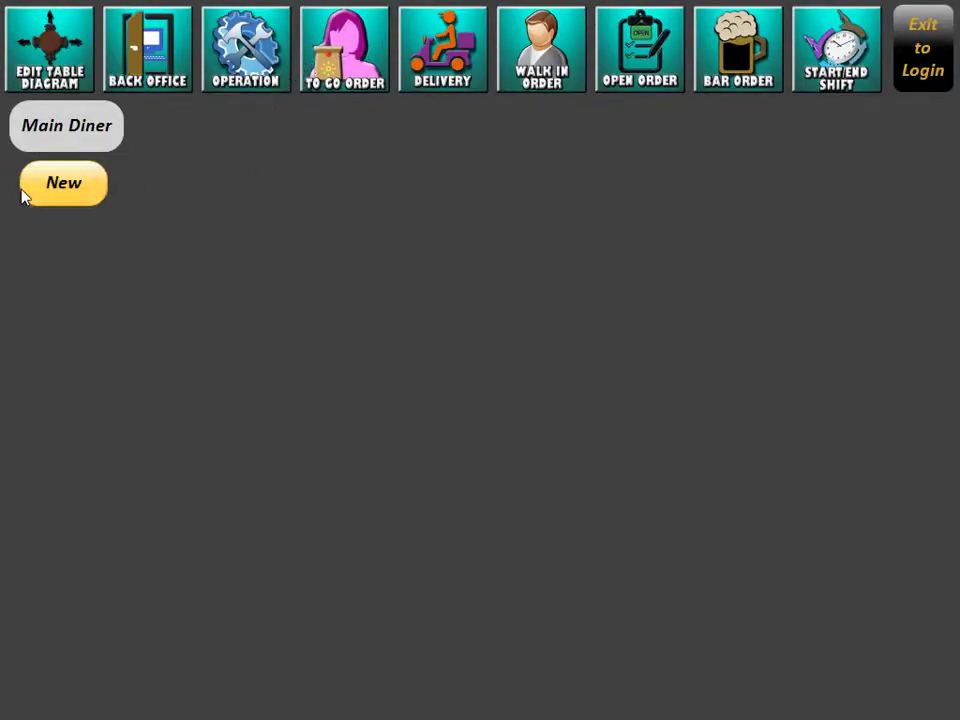
# Step: Hold a new to-go order for the named customer with one SODA CAN
pyautogui.click(50, 190)
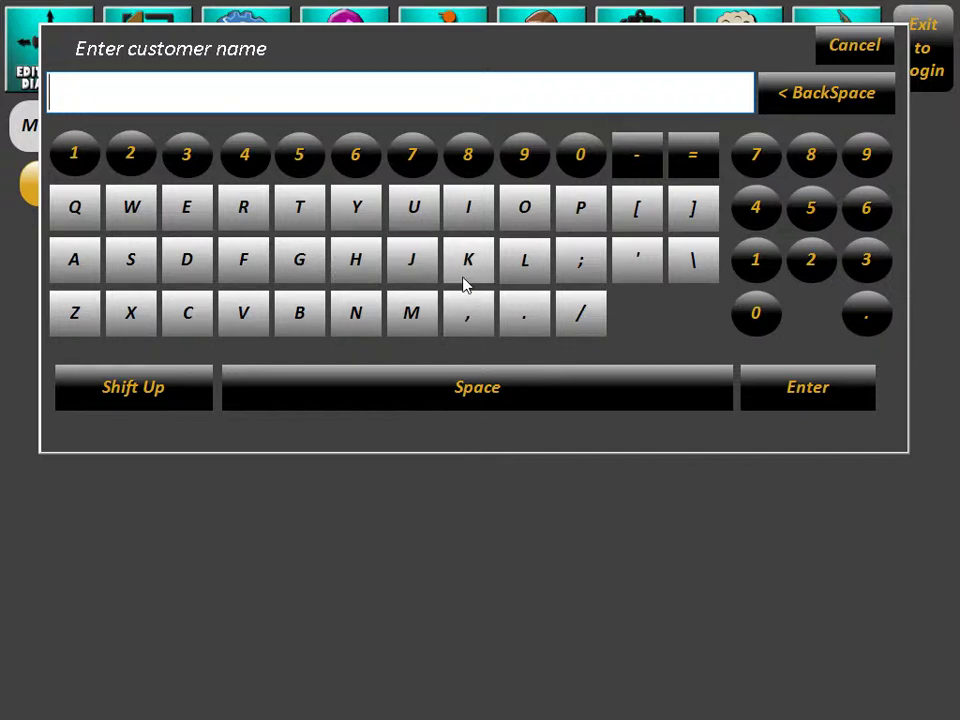
pyautogui.write('John')
pyautogui.press('Return')
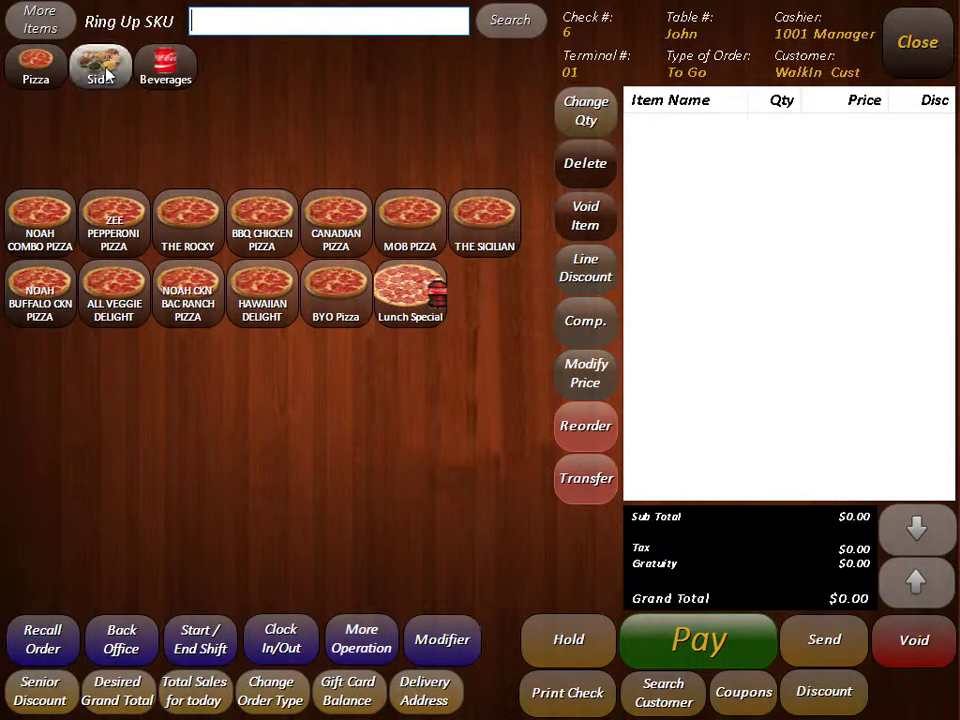
pyautogui.click(165, 65)
pyautogui.click(188, 220)
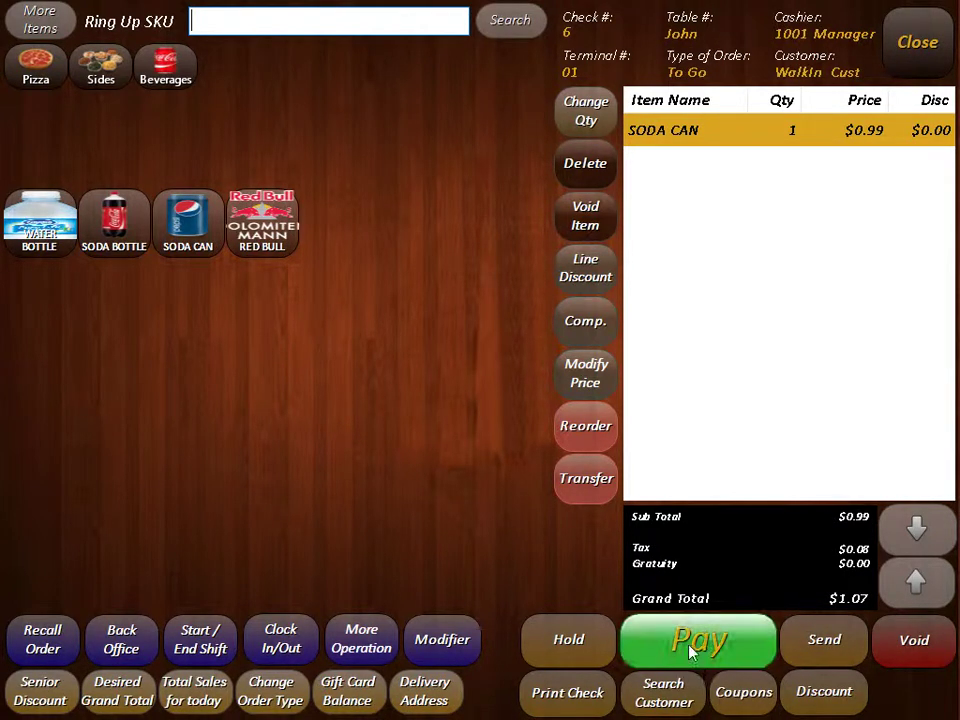
pyautogui.click(571, 646)
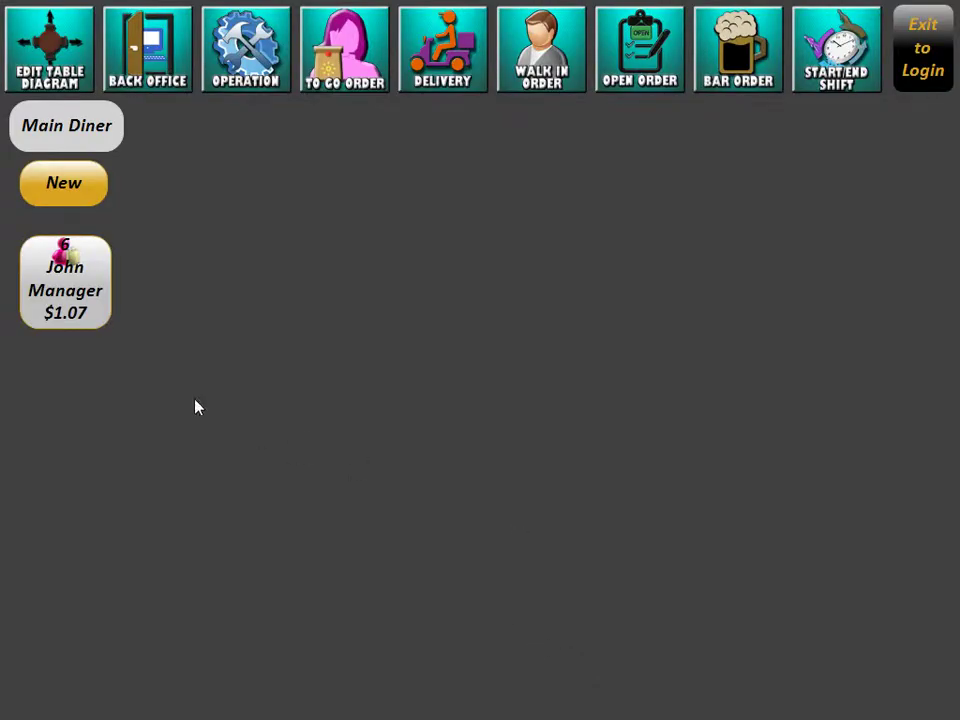
# Step: Add another Calzone Sub with White Sauce to the to-go check and print the check
pyautogui.click(56, 291)
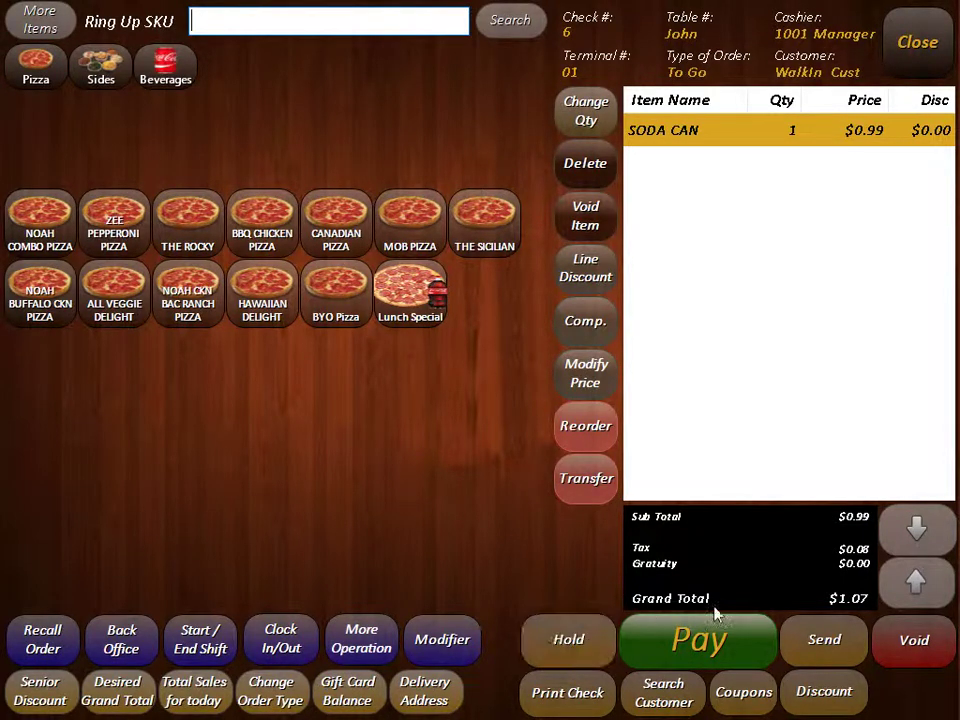
pyautogui.click(822, 645)
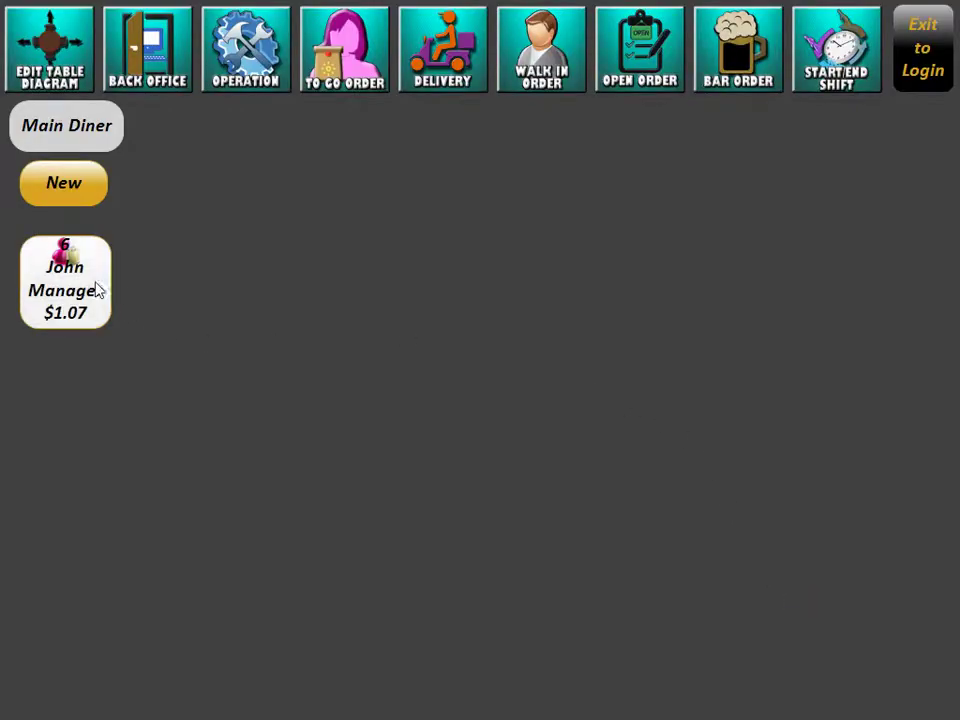
pyautogui.click(68, 290)
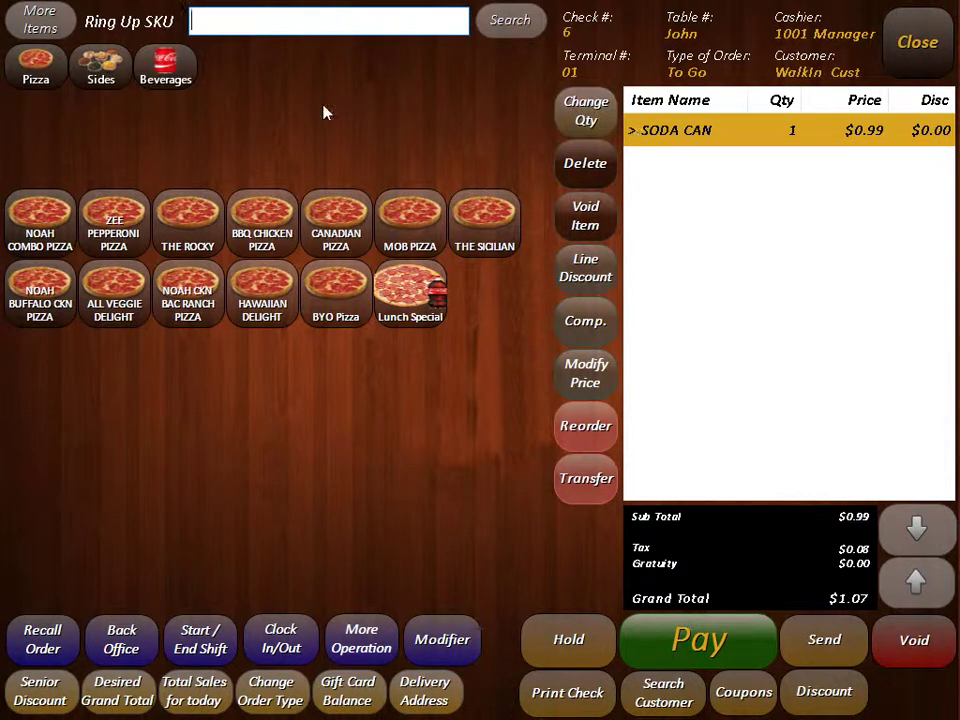
pyautogui.click(120, 70)
pyautogui.click(272, 222)
pyautogui.click(186, 150)
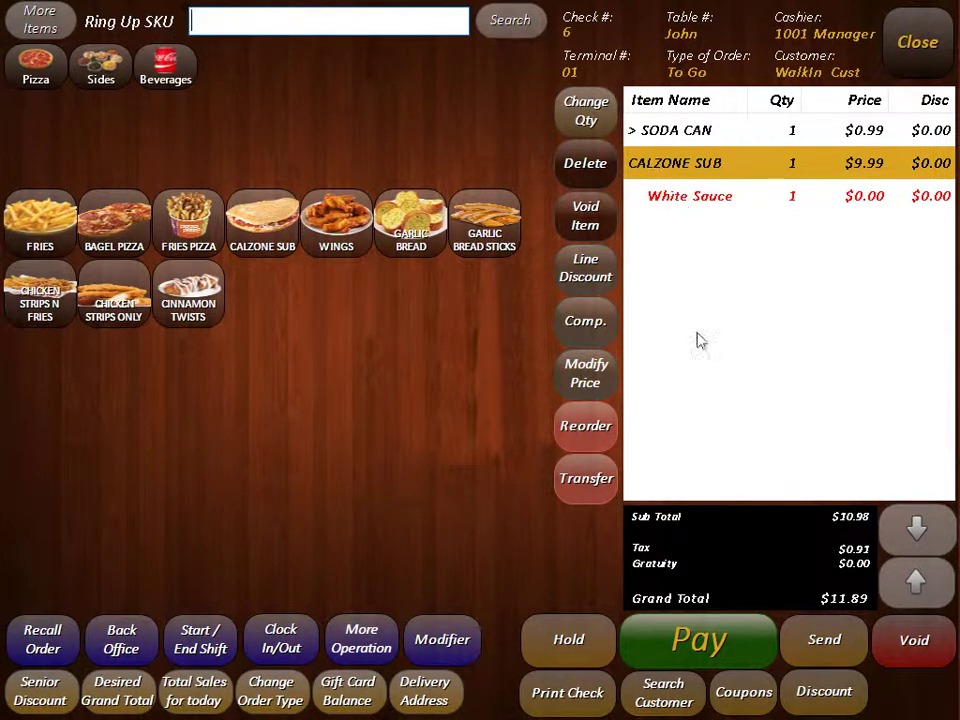
pyautogui.click(607, 694)
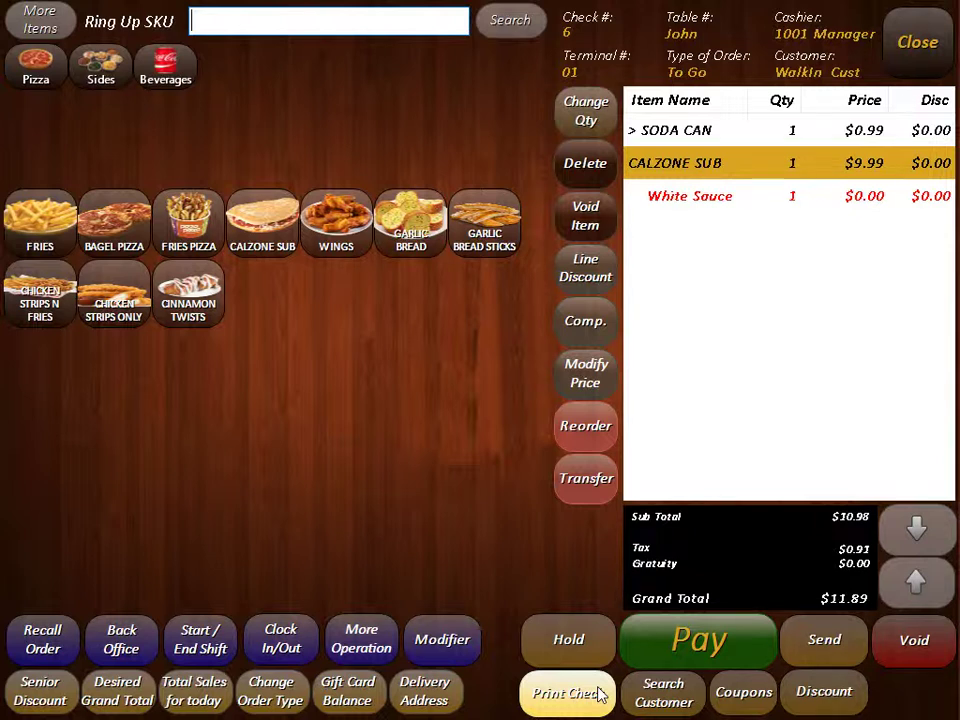
# Step: Add LG Garlic Bread and two Bagel Pizzas with no sauce, send, and reopen the $44.32 check
pyautogui.click(410, 220)
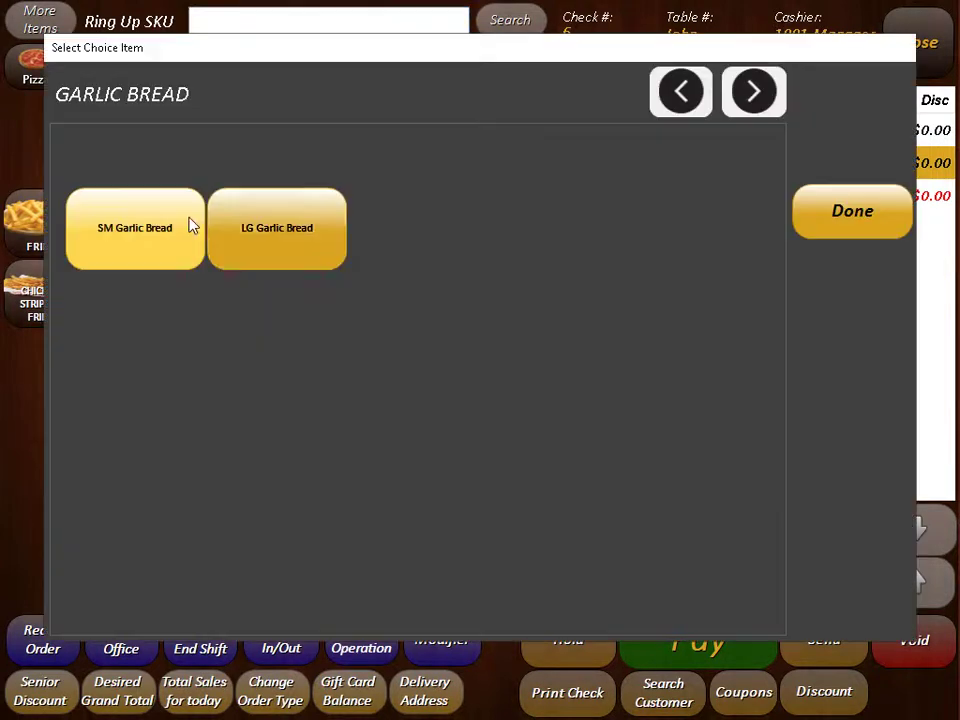
pyautogui.click(272, 225)
pyautogui.doubleClick(142, 228)
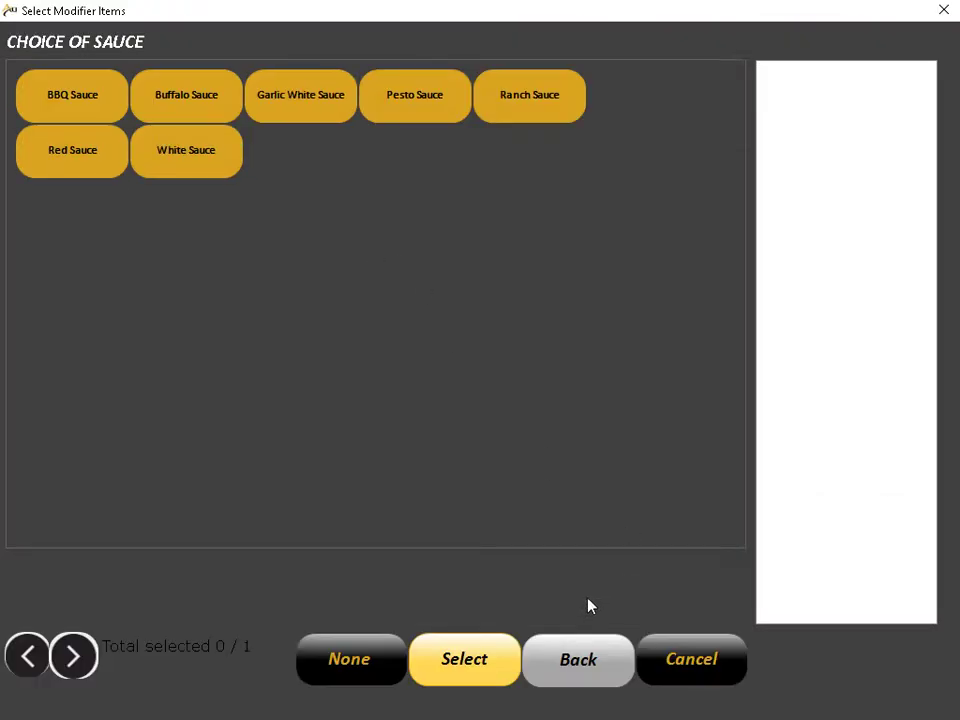
pyautogui.click(349, 660)
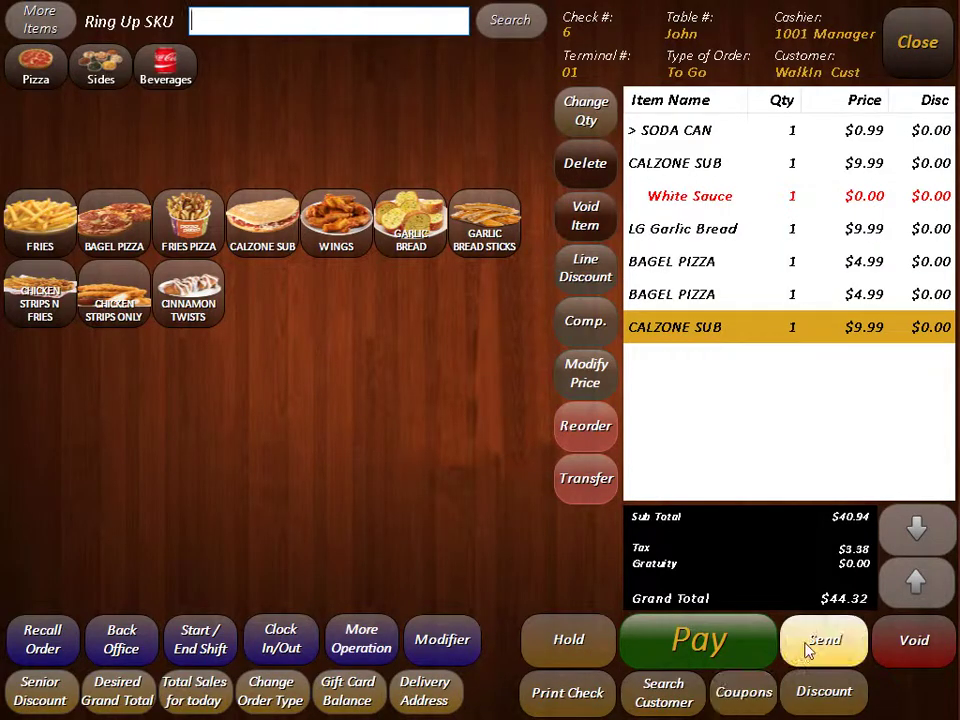
pyautogui.click(808, 645)
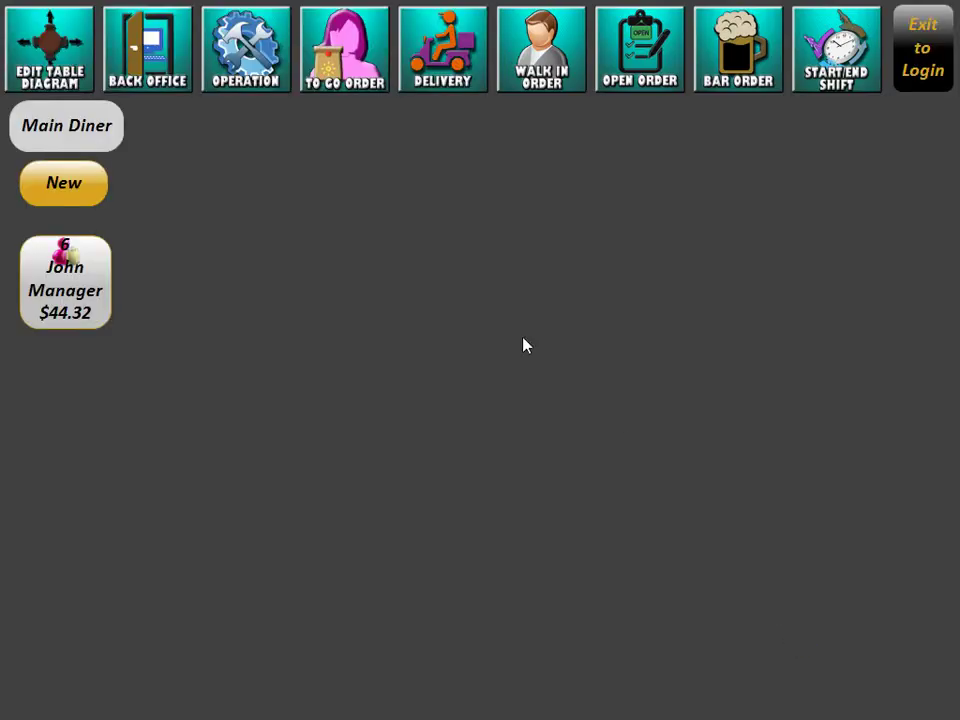
pyautogui.click(90, 289)
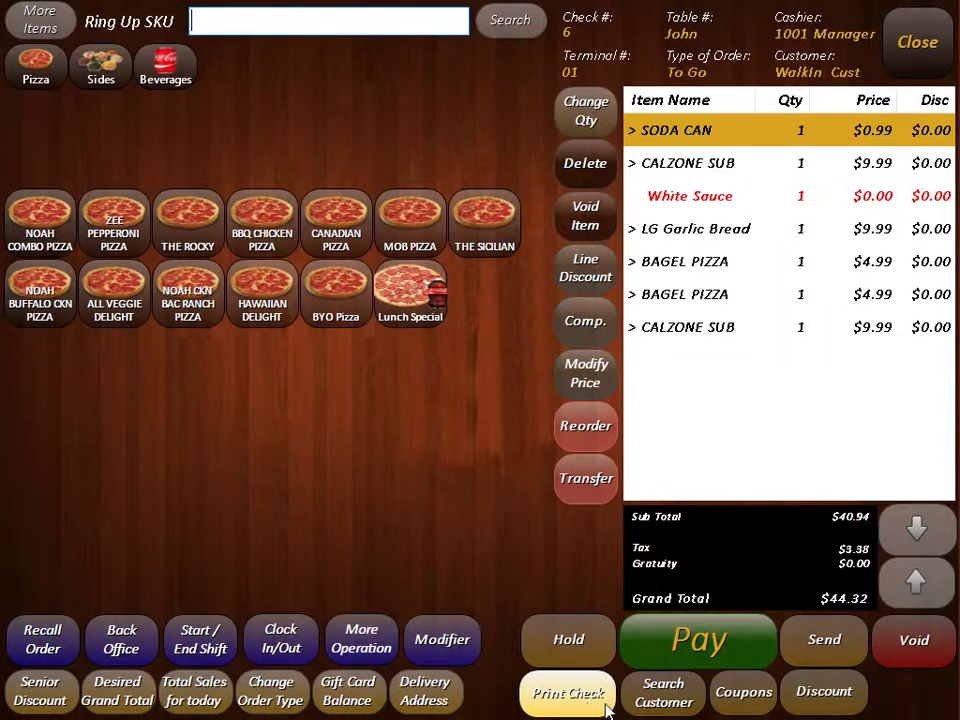
pyautogui.click(662, 694)
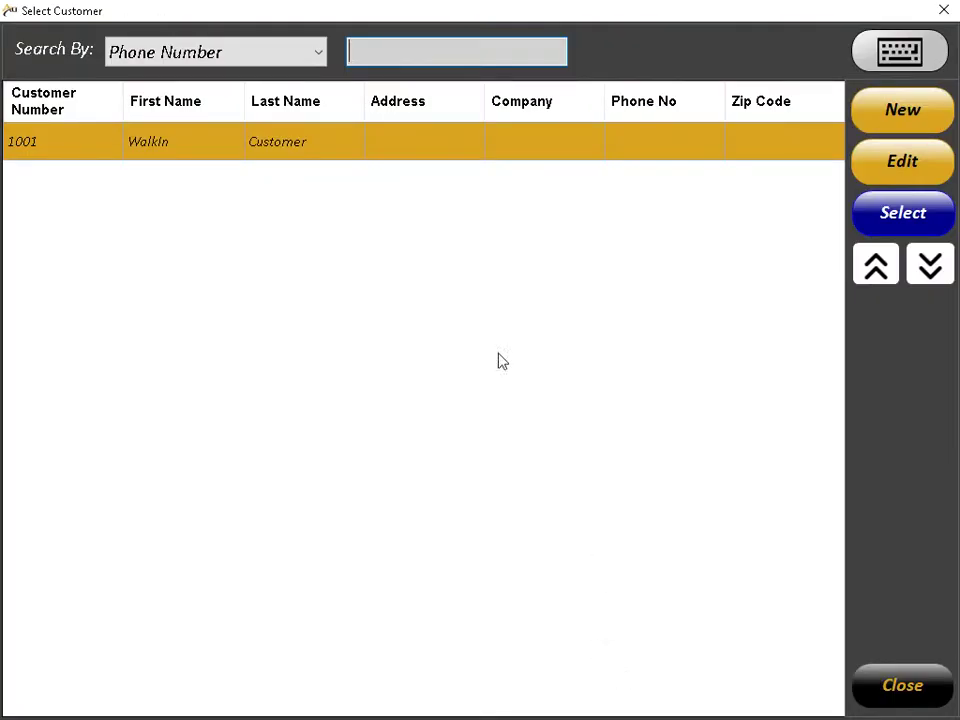
pyautogui.click(884, 124)
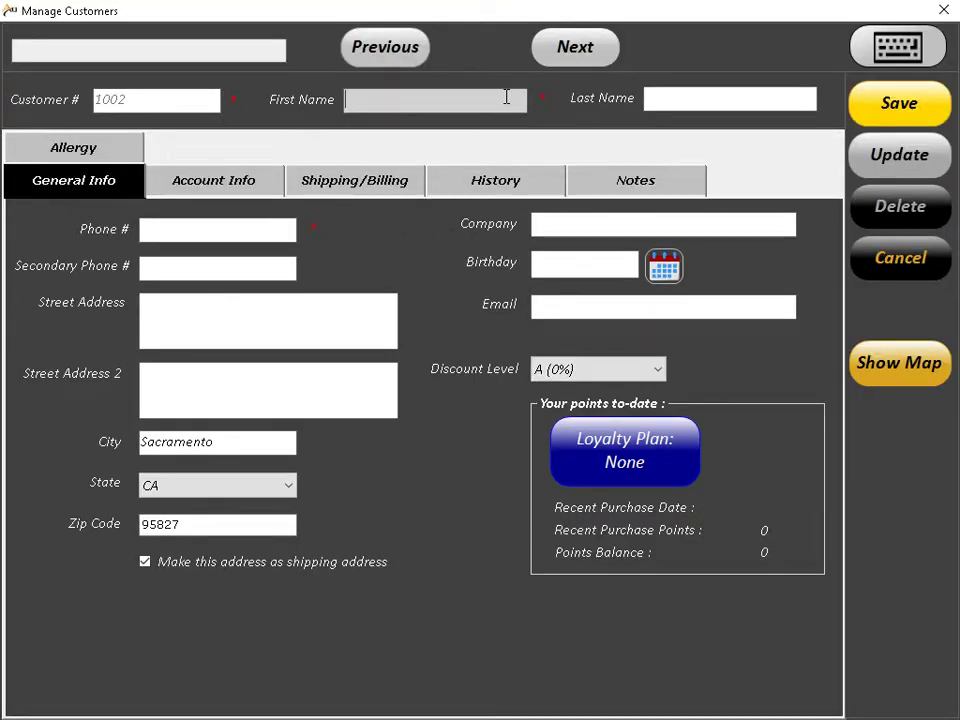
pyautogui.click(215, 186)
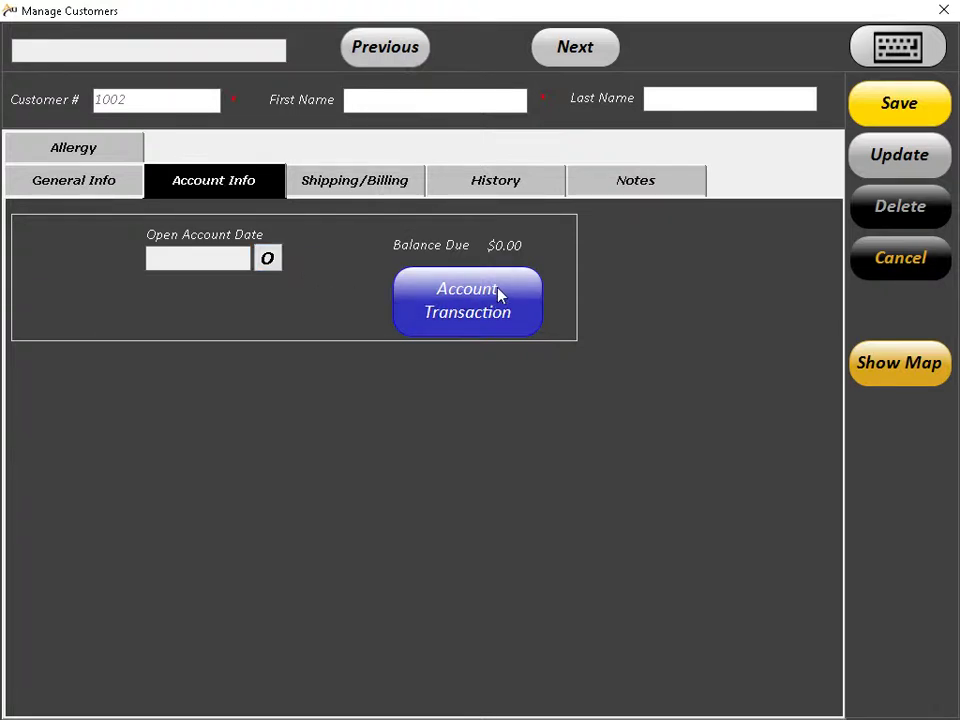
pyautogui.click(900, 262)
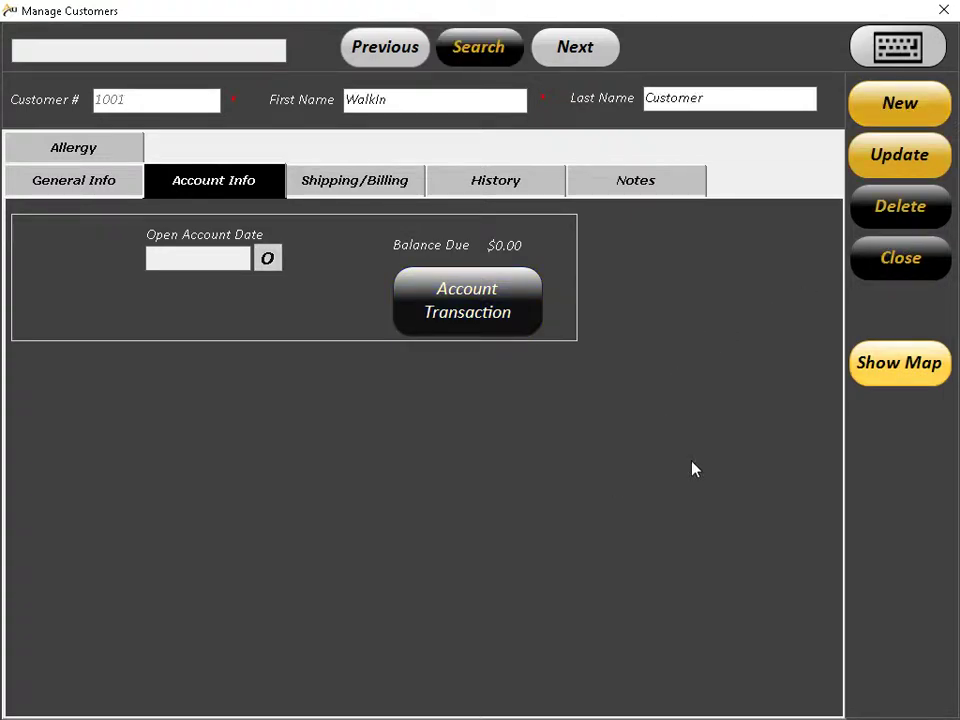
pyautogui.click(912, 260)
pyautogui.click(924, 676)
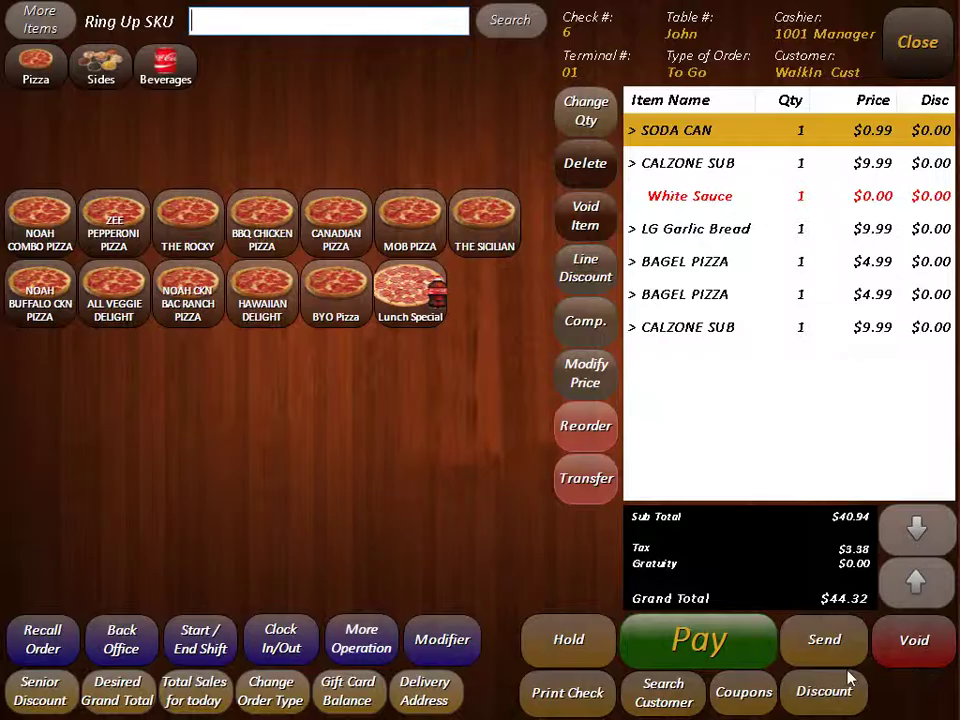
# Step: Find no coupons available, then create a new 'Seniour Discount' coupon as a 10% discount
pyautogui.click(742, 692)
pyautogui.click(629, 285)
pyautogui.click(150, 632)
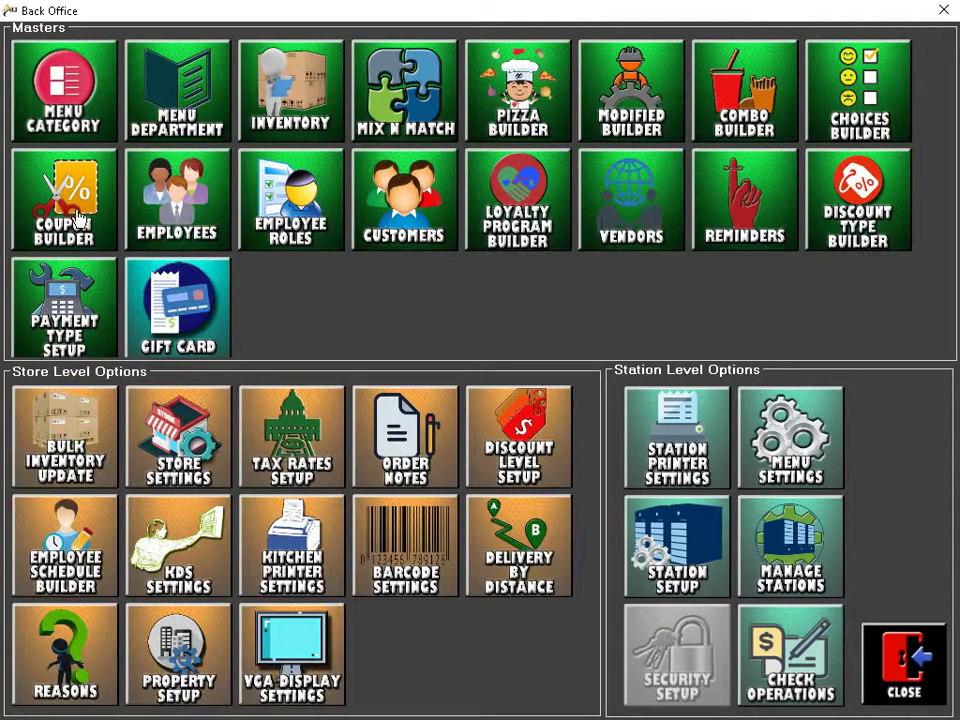
pyautogui.click(66, 211)
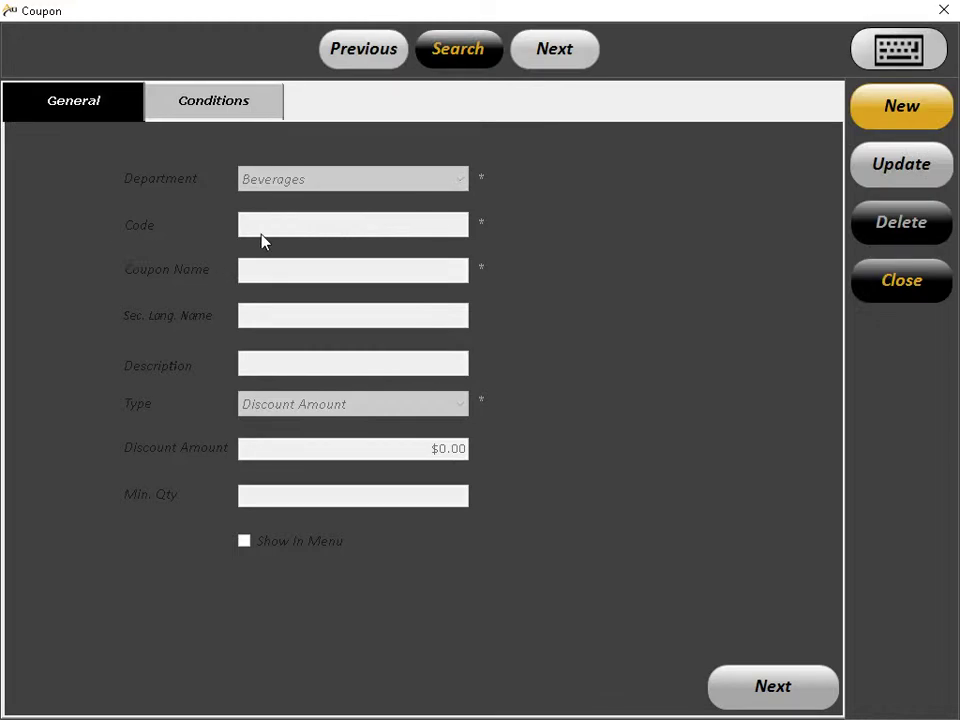
pyautogui.click(860, 122)
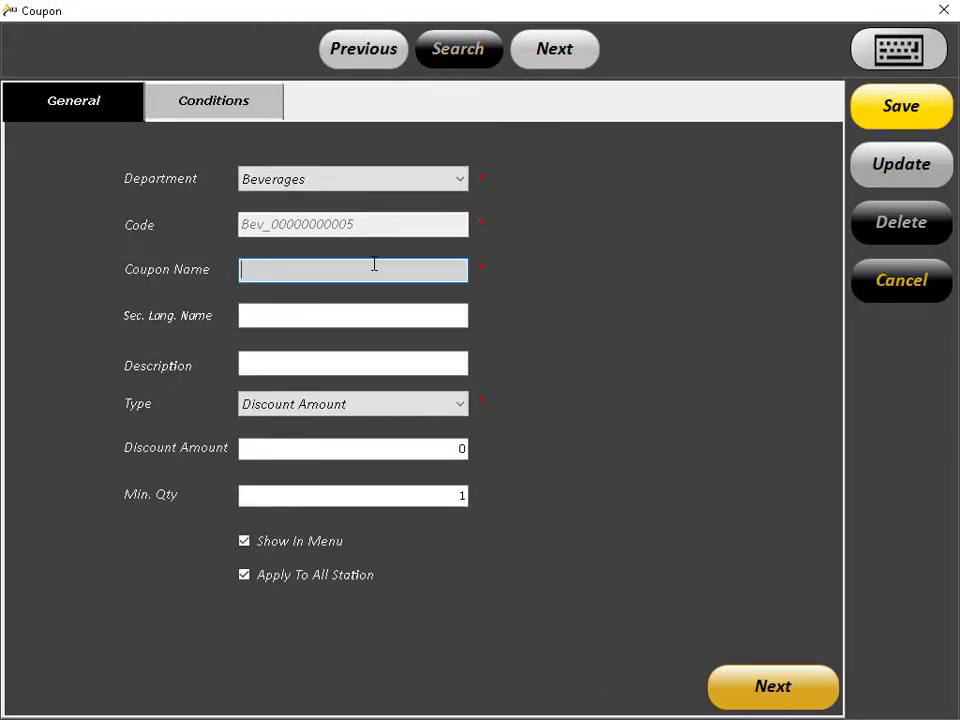
pyautogui.write('Seniour Discount')
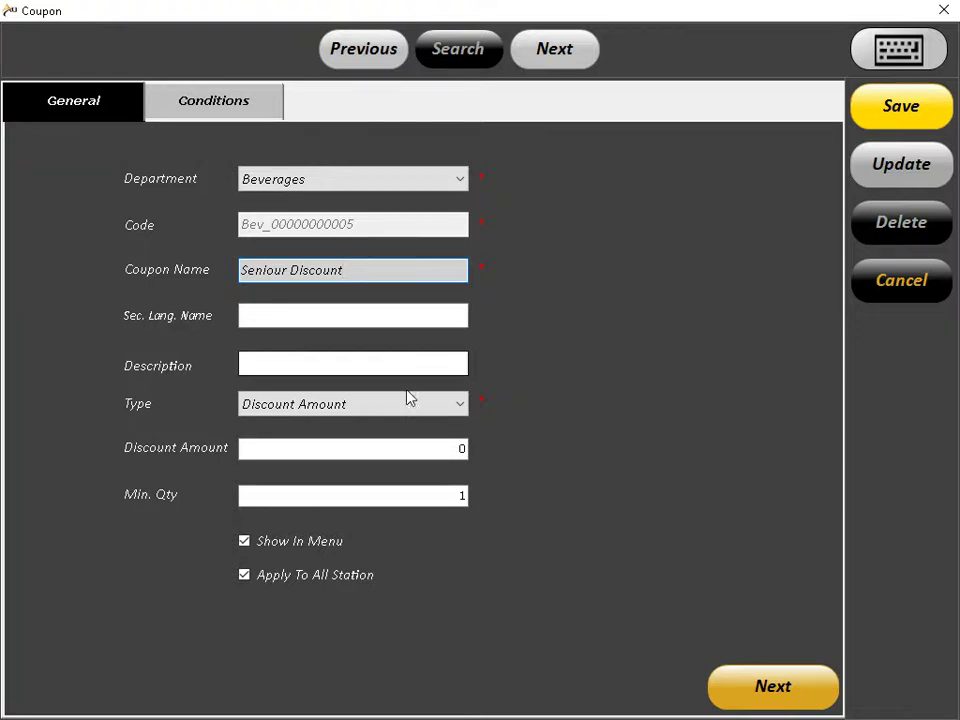
pyautogui.click(400, 404)
pyautogui.click(372, 446)
pyautogui.click(384, 451)
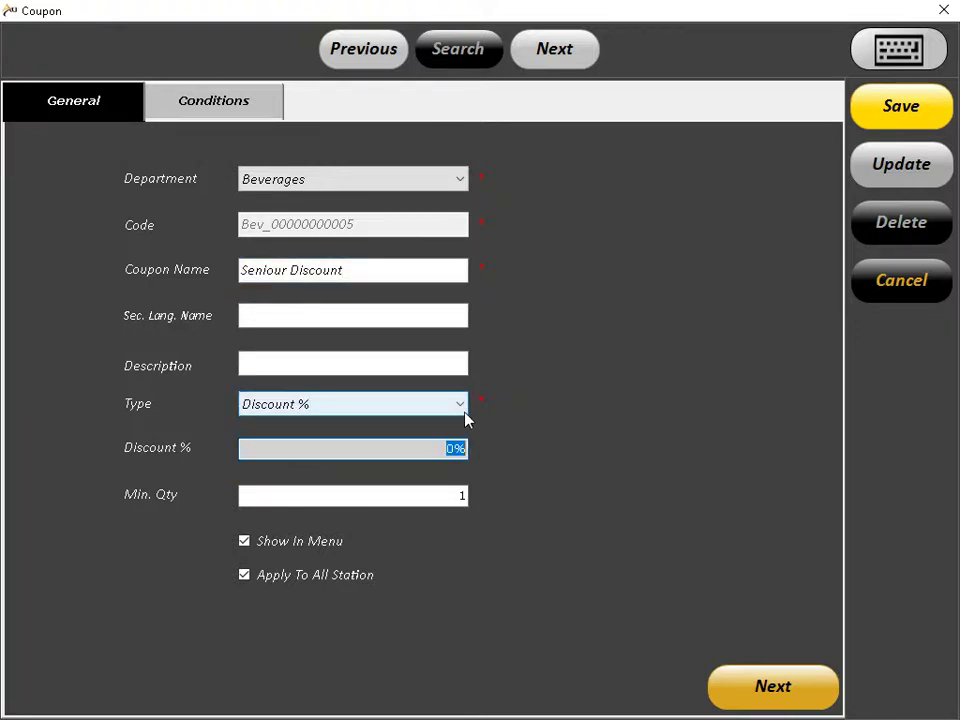
pyautogui.write('10')
# Step: Make the coupon apply to all four departments, save it, and close the Back Office
pyautogui.click(197, 112)
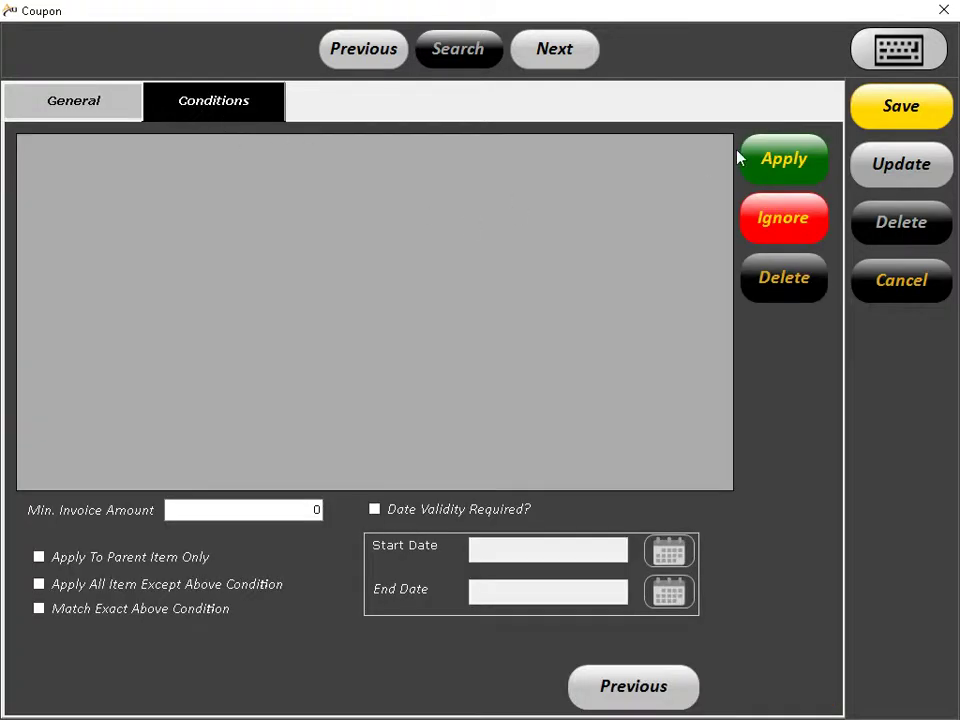
pyautogui.click(762, 156)
pyautogui.click(493, 390)
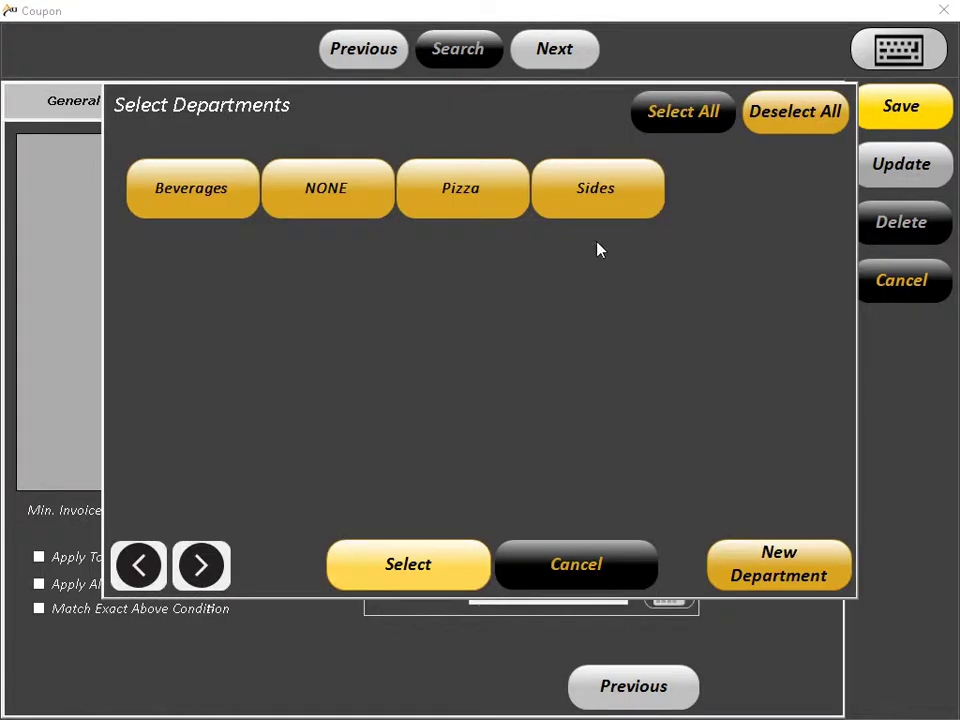
pyautogui.click(695, 118)
pyautogui.click(444, 572)
pyautogui.click(856, 174)
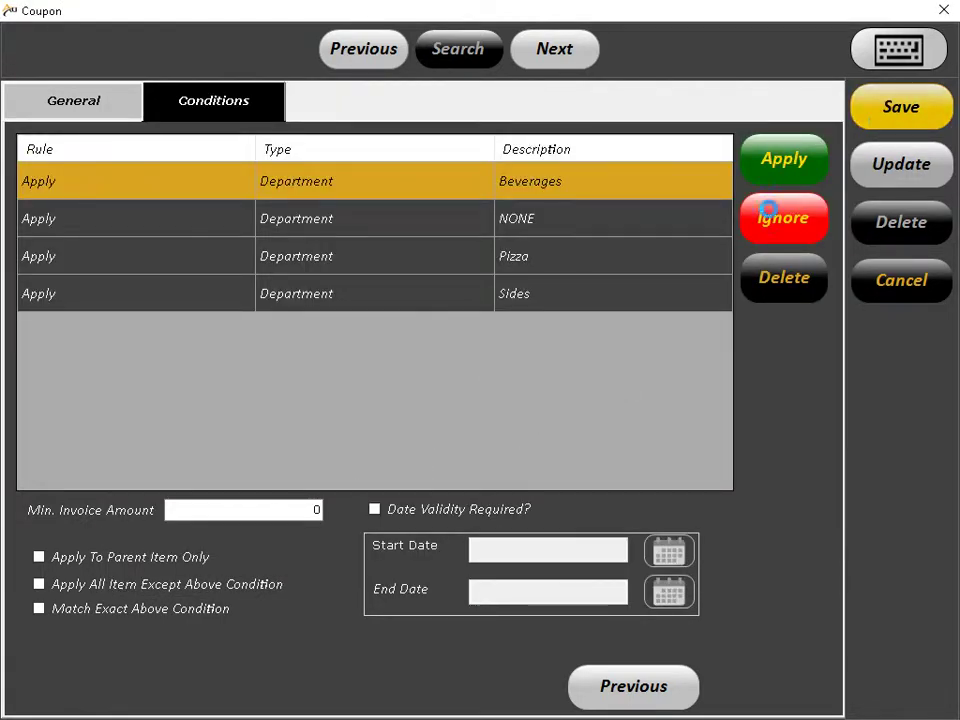
pyautogui.click(641, 281)
pyautogui.click(890, 290)
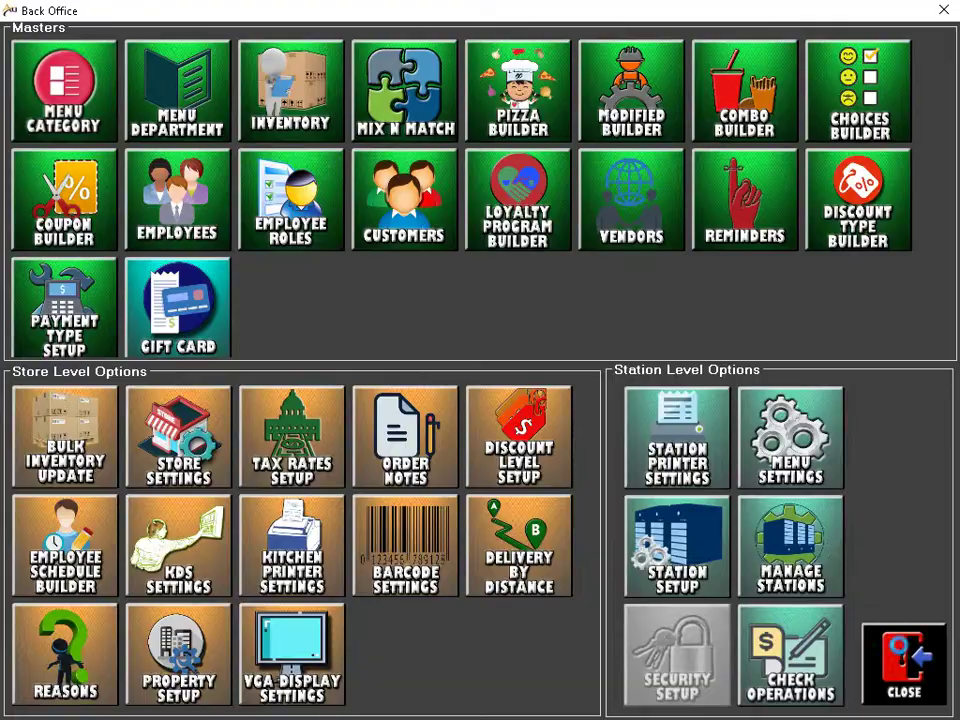
pyautogui.press('Escape')
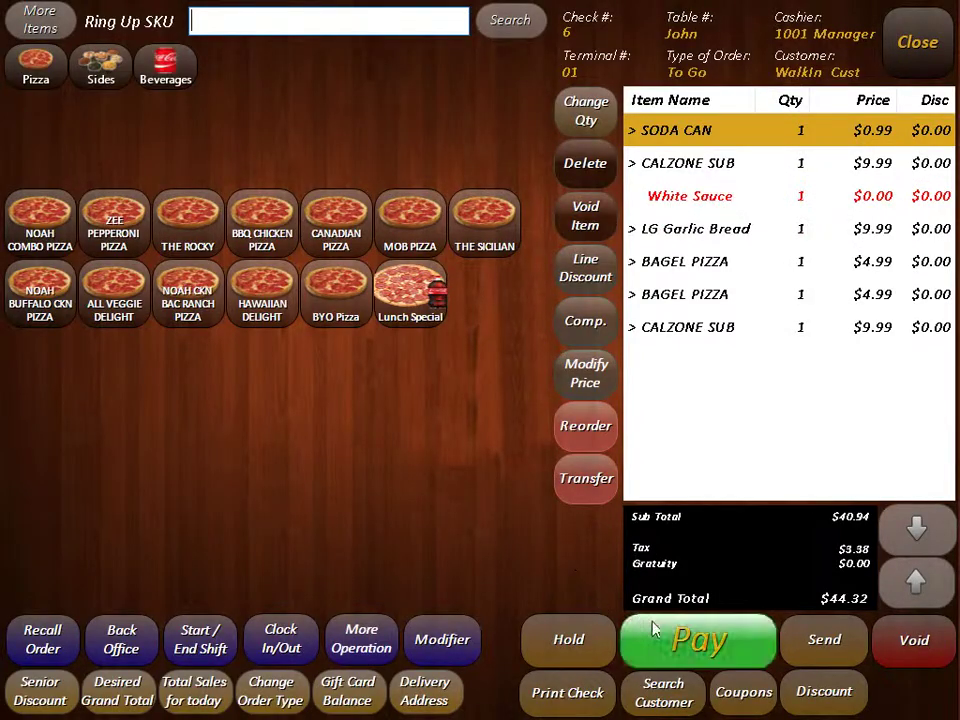
# Step: Apply the Seniour Discount coupon to a Bagel Pizza for $0.50 off
pyautogui.click(748, 696)
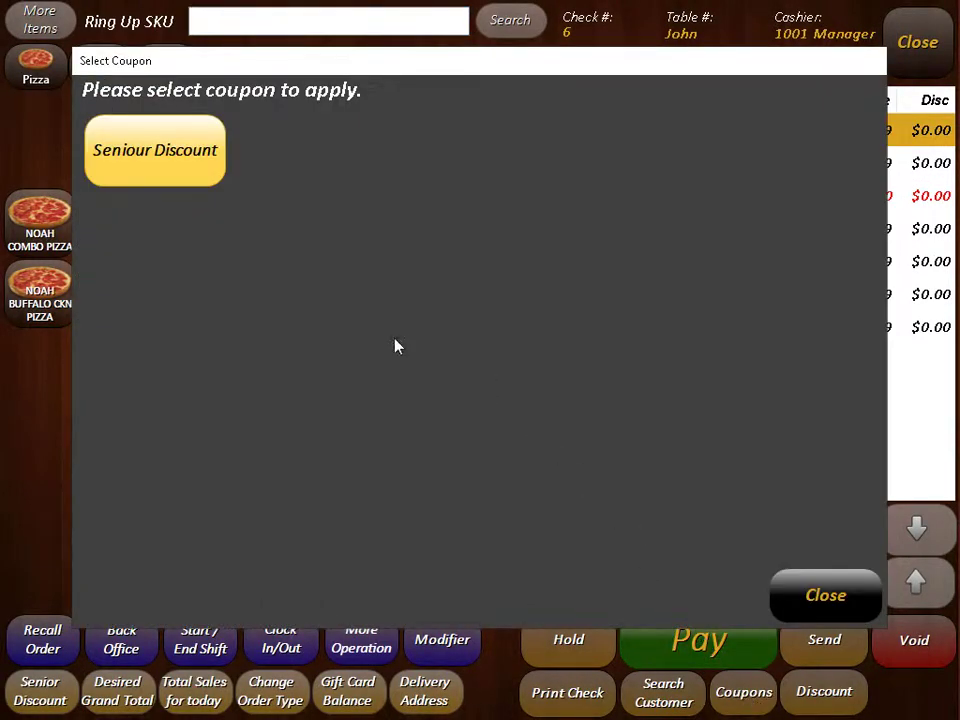
pyautogui.click(178, 155)
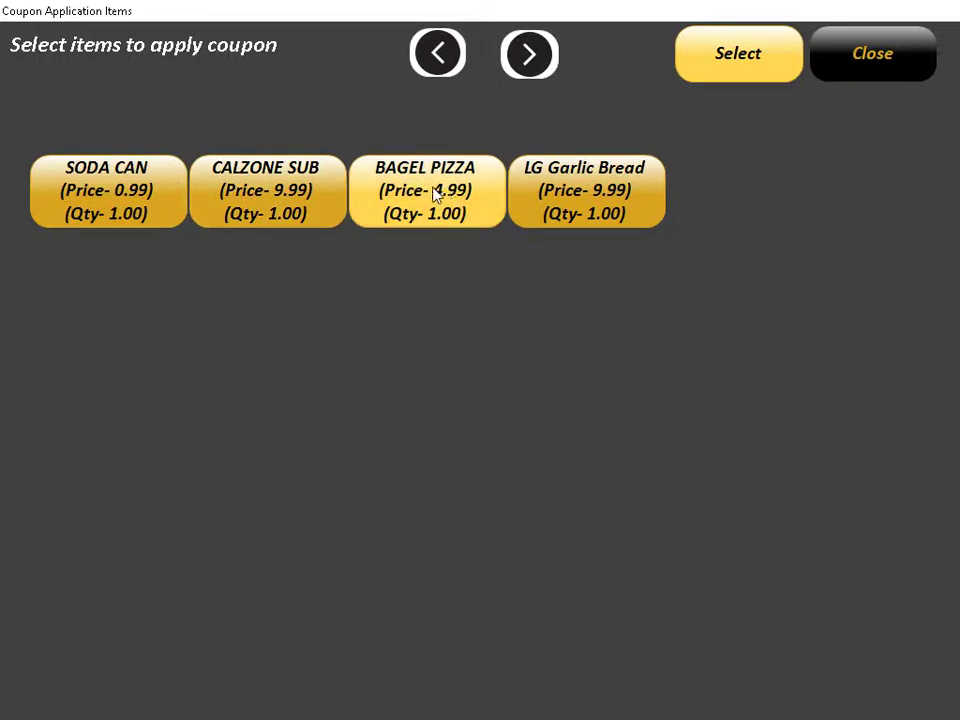
pyautogui.click(455, 204)
pyautogui.click(708, 73)
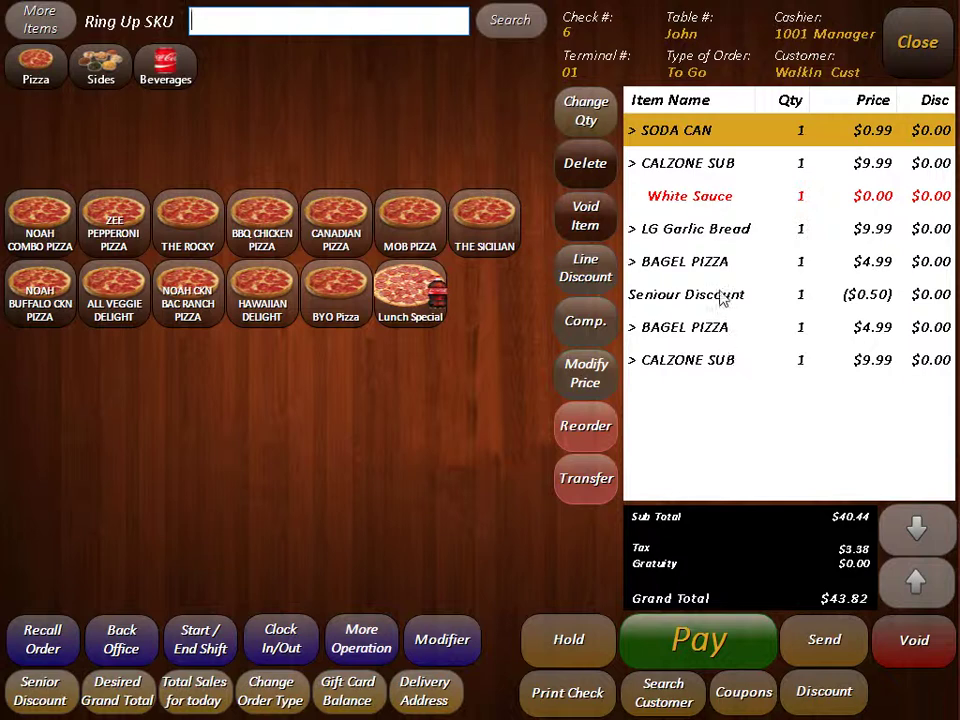
pyautogui.click(780, 298)
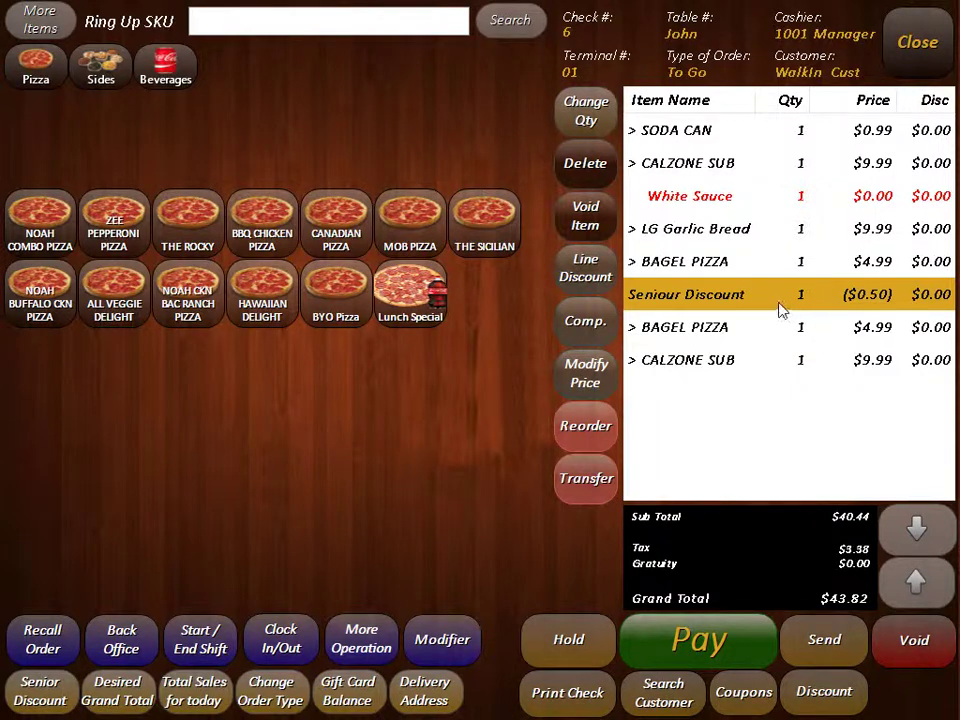
pyautogui.click(831, 699)
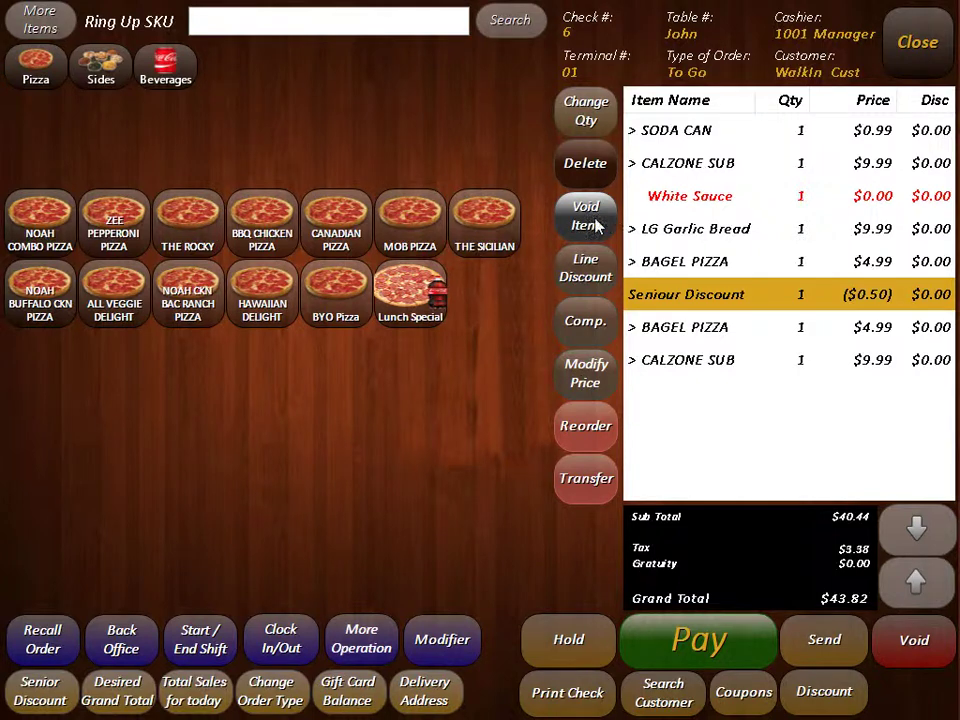
# Step: Void the LG Garlic Bread with reason Other, bringing the total to $33.00
pyautogui.click(650, 229)
pyautogui.click(586, 216)
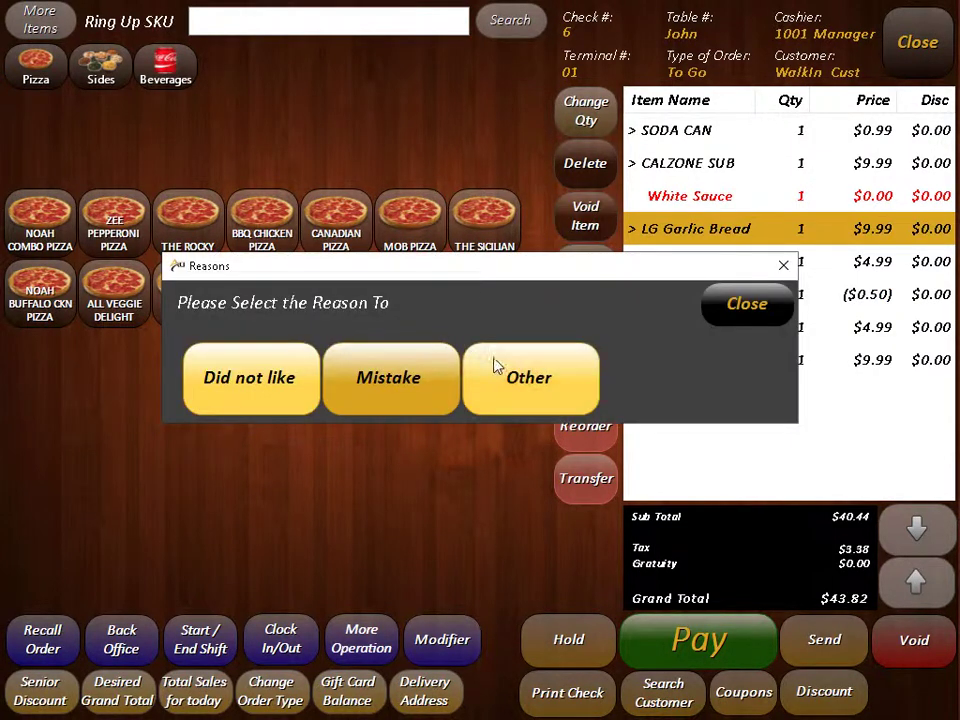
pyautogui.click(520, 382)
pyautogui.click(299, 208)
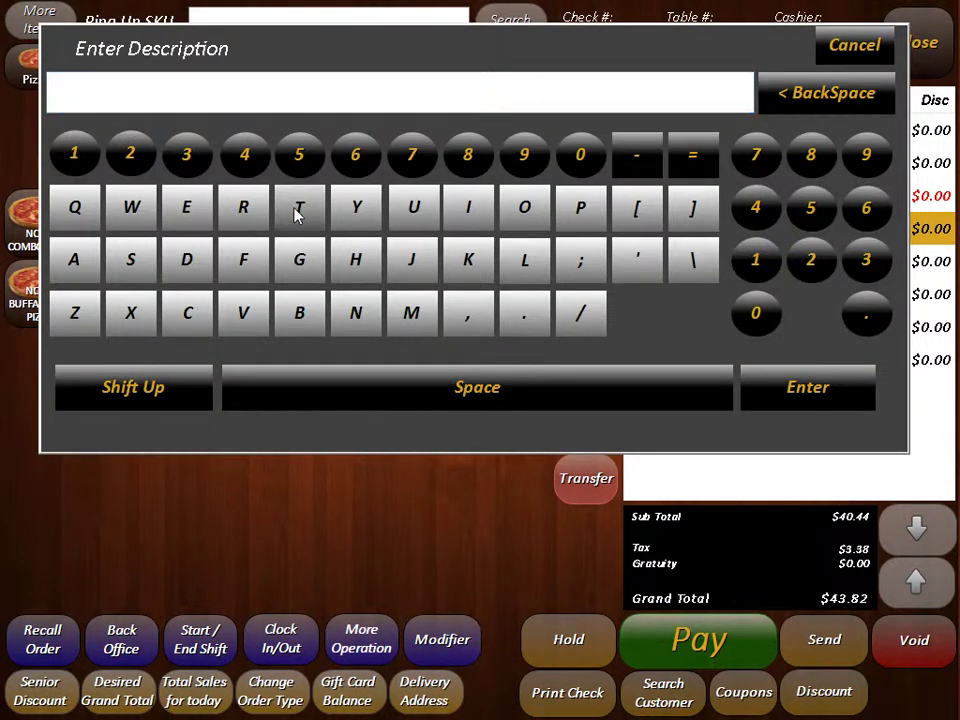
pyautogui.click(812, 391)
pyautogui.click(565, 378)
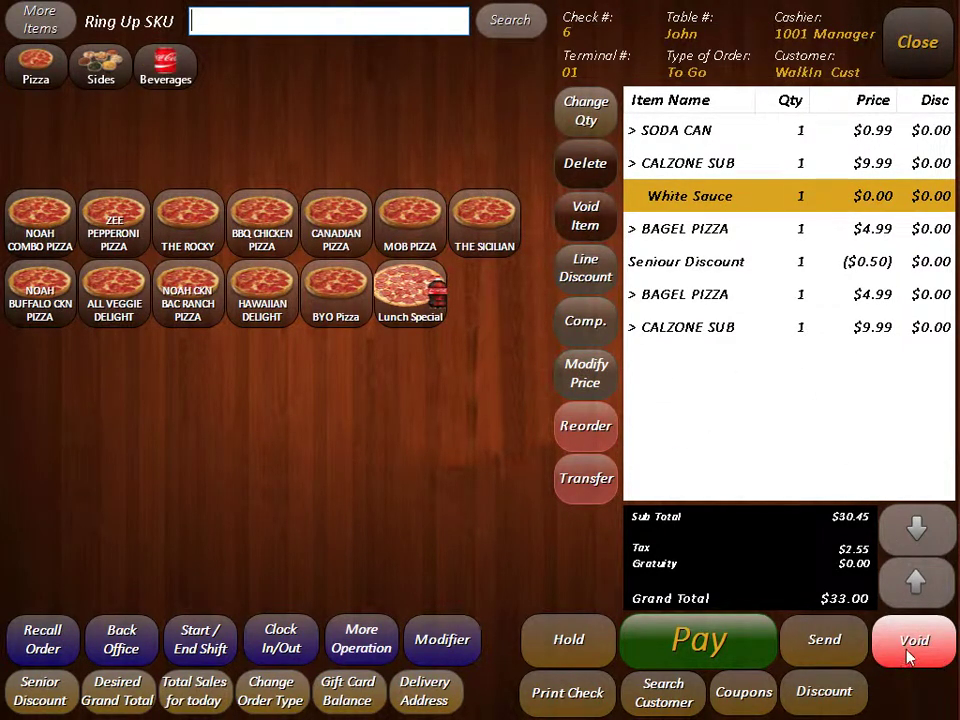
# Step: Start payment and key in a $35.00 tendered amount
pyautogui.click(718, 656)
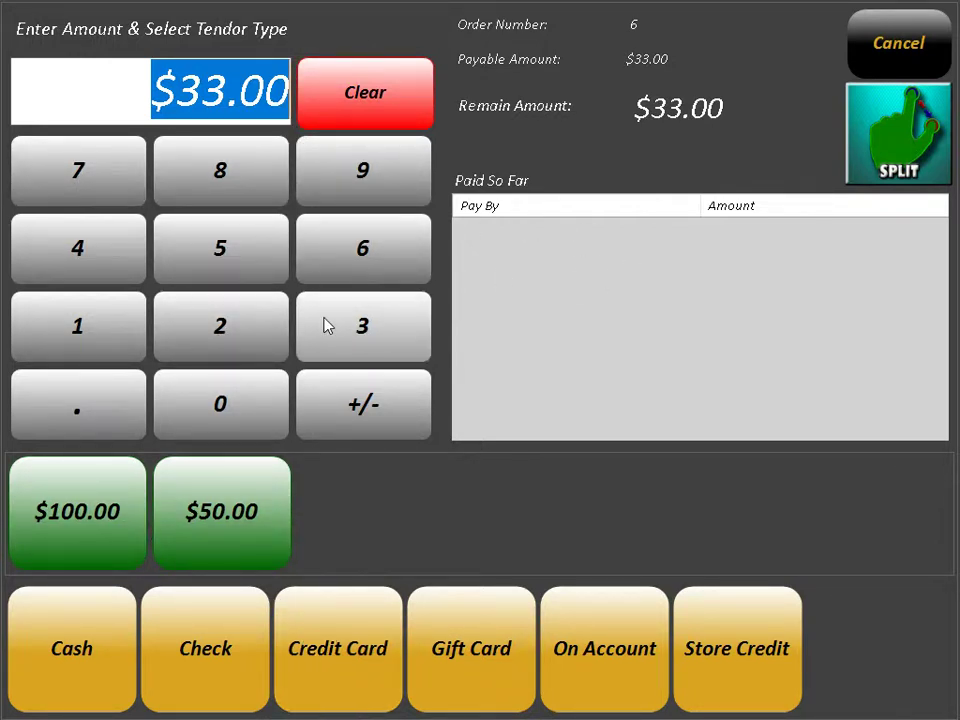
pyautogui.click(360, 330)
pyautogui.click(253, 268)
pyautogui.click(207, 405)
pyautogui.click(204, 413)
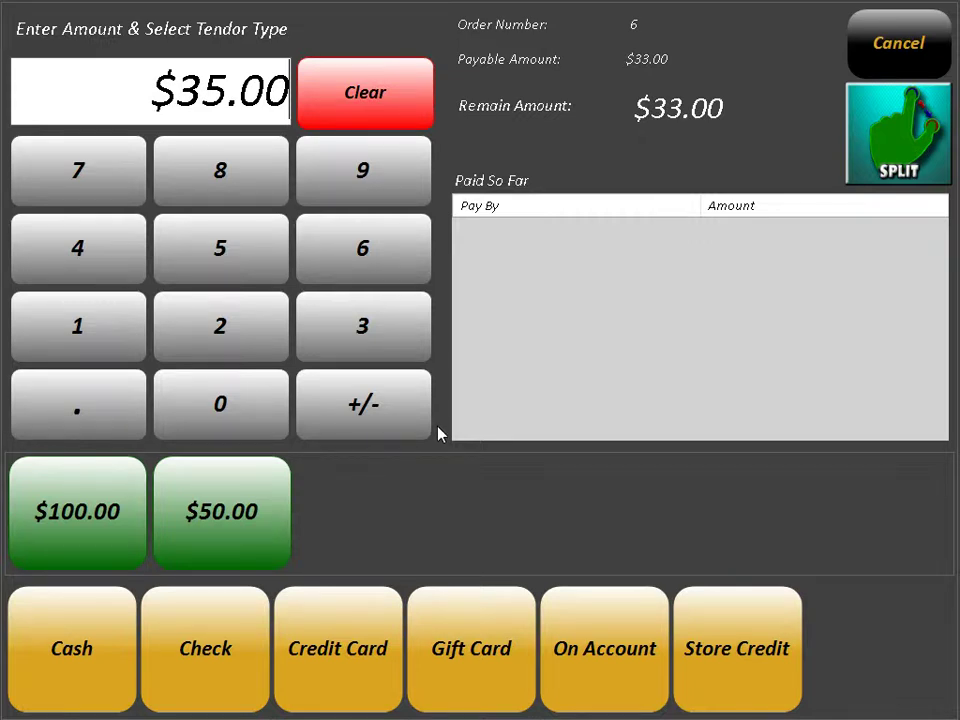
# Step: Replace it with $10.00 paid in cash, then pay the remaining $23.00 by credit card
pyautogui.click(388, 114)
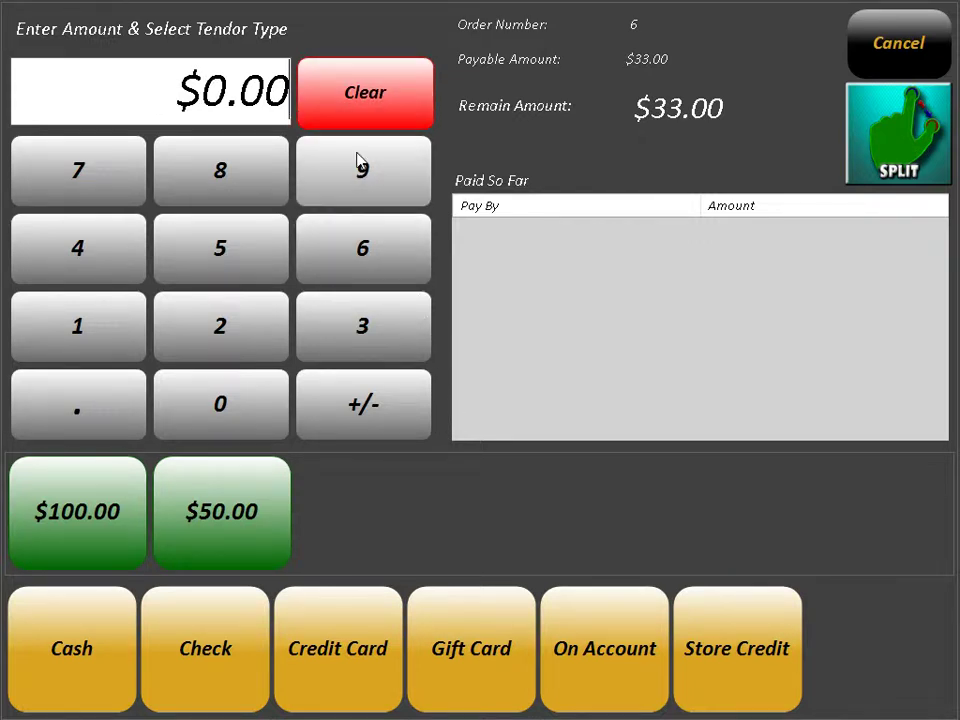
pyautogui.click(118, 321)
pyautogui.click(210, 422)
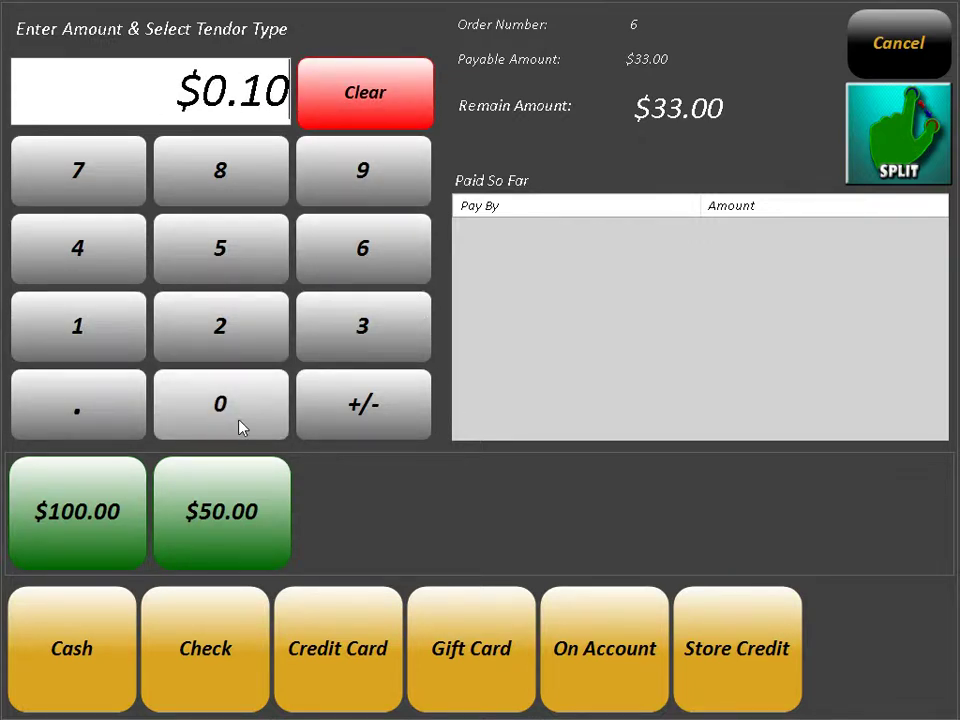
pyautogui.click(249, 417)
pyautogui.click(249, 417)
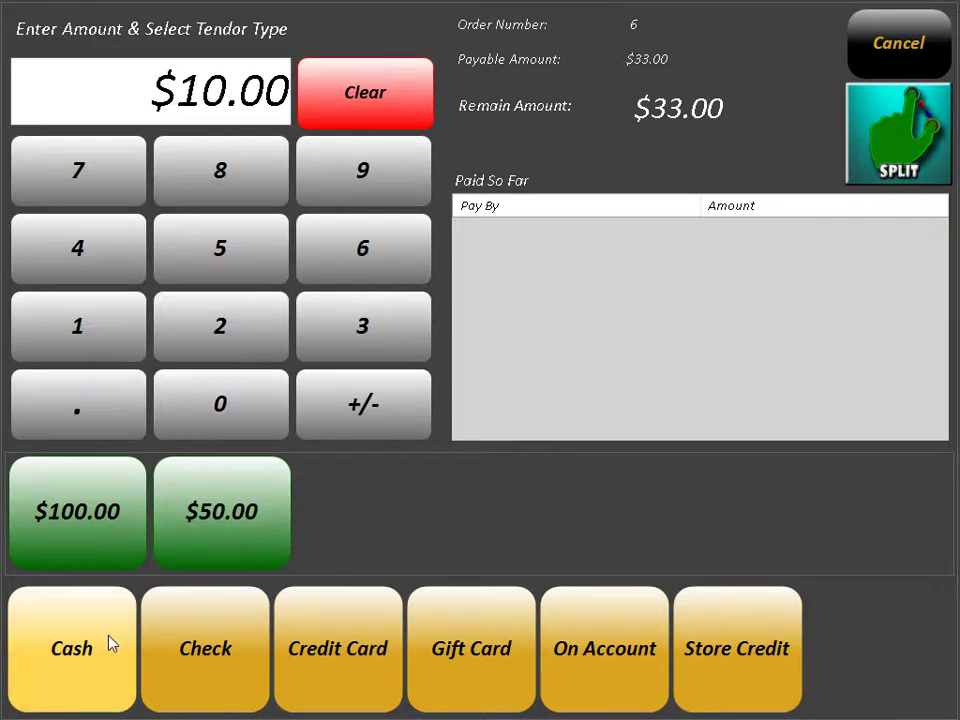
pyautogui.click(79, 647)
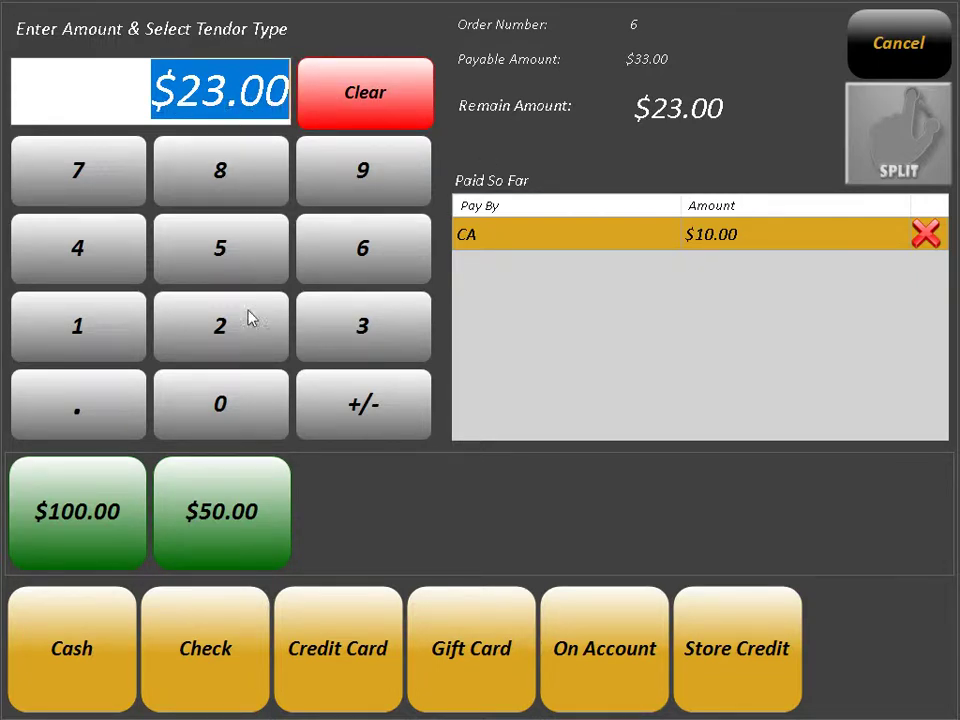
pyautogui.click(358, 660)
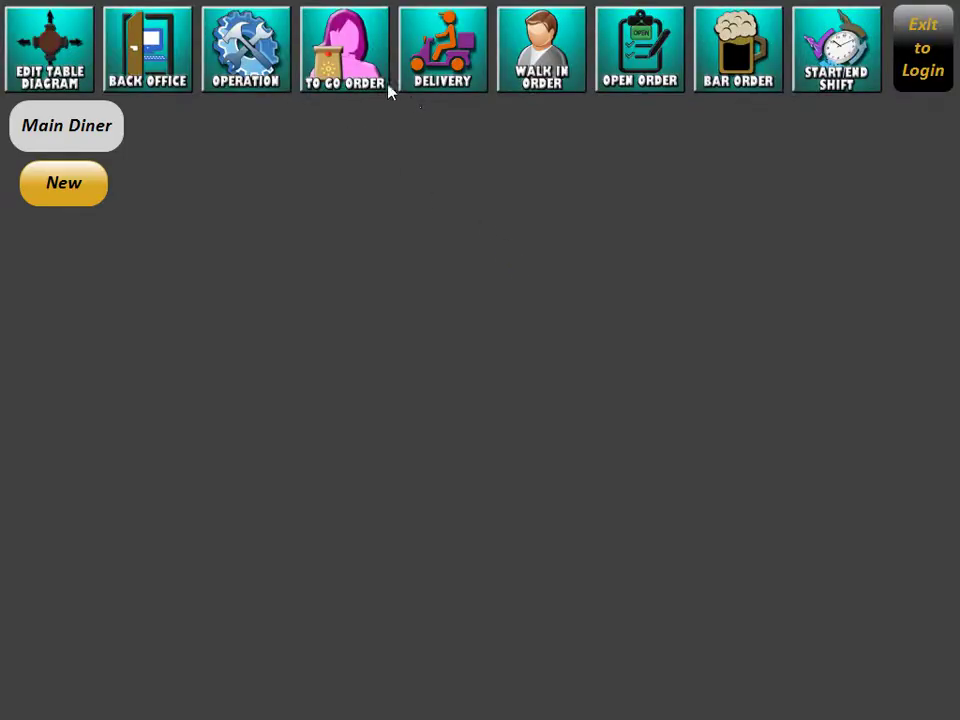
# Step: Cancel a named new order, open Main Diner table 2's check, and start splitting it
pyautogui.click(80, 186)
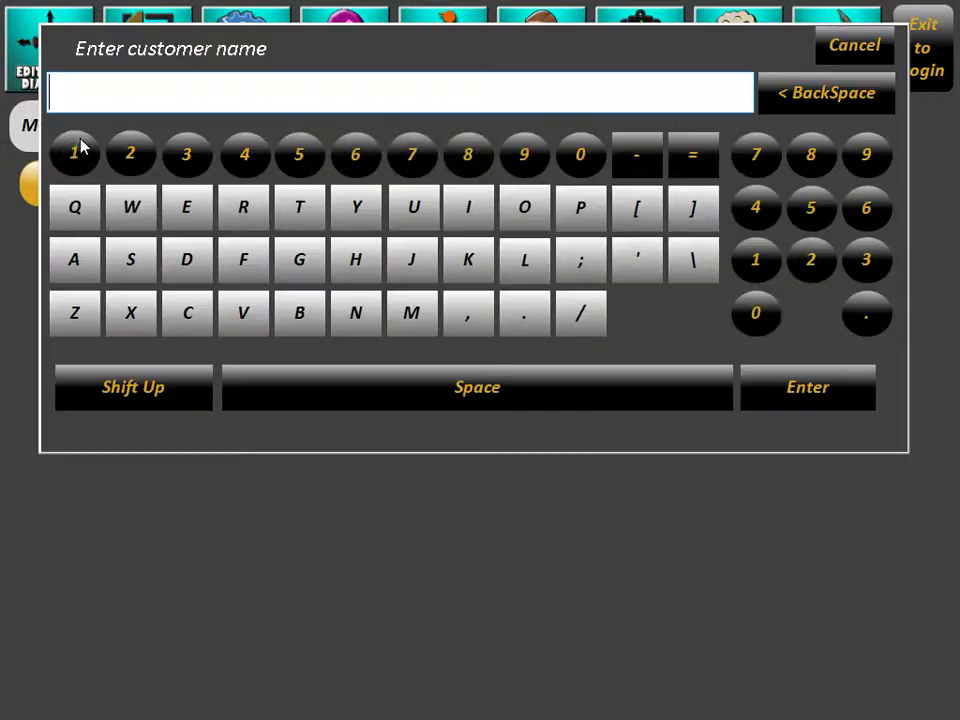
pyautogui.click(855, 45)
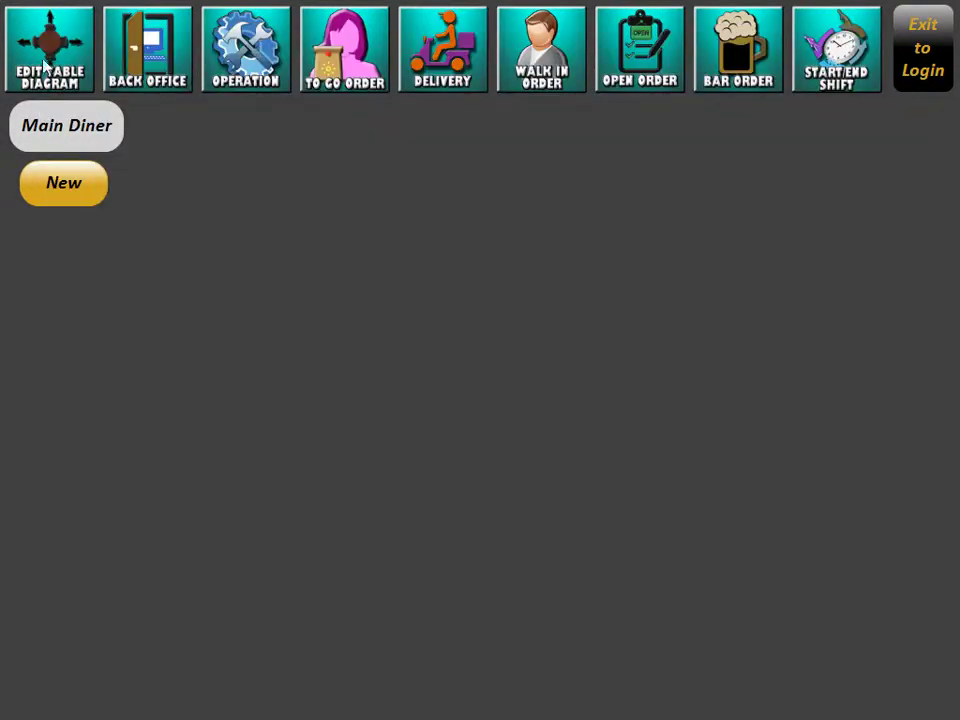
pyautogui.click(41, 133)
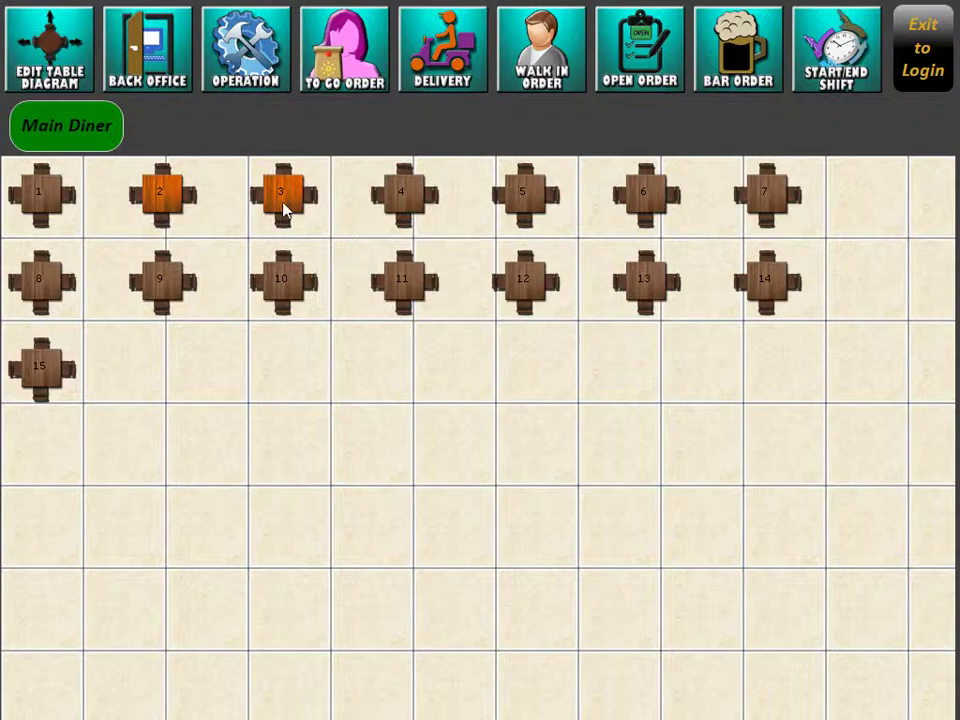
pyautogui.click(156, 190)
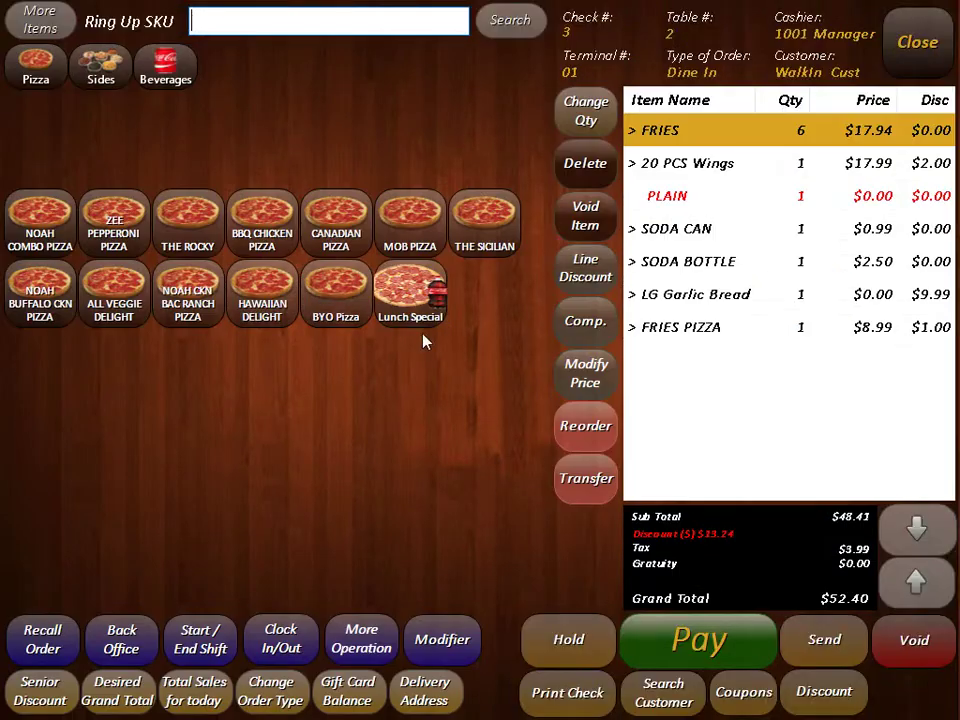
pyautogui.click(697, 641)
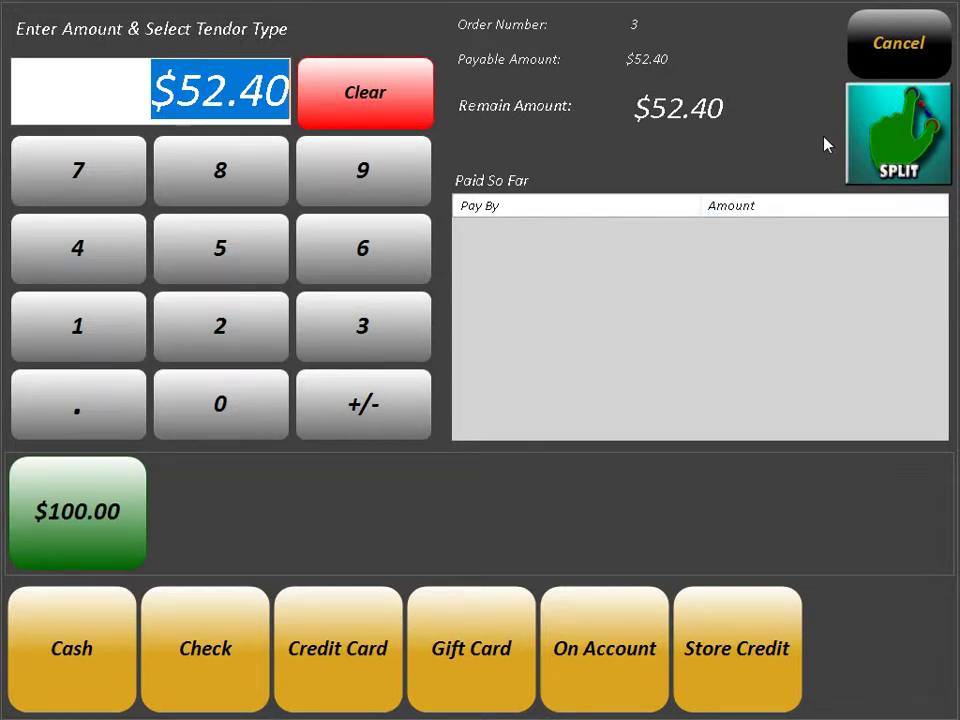
pyautogui.click(906, 134)
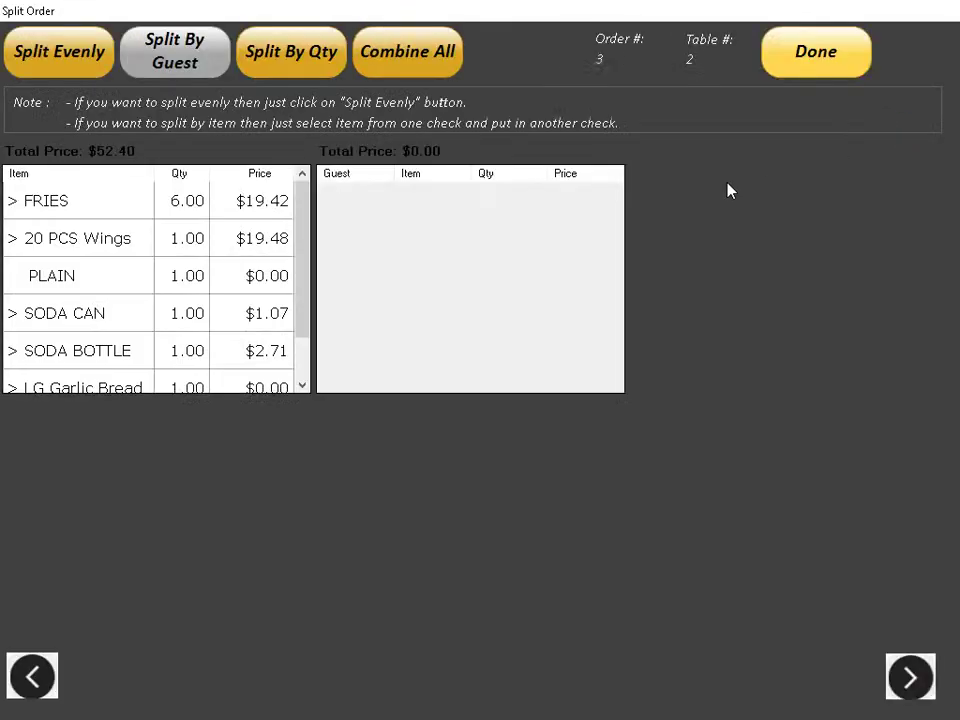
# Step: Move all 6 FRIES onto a new second check
pyautogui.moveTo(306, 195); pyautogui.dragTo(302, 272)
pyautogui.click(88, 205)
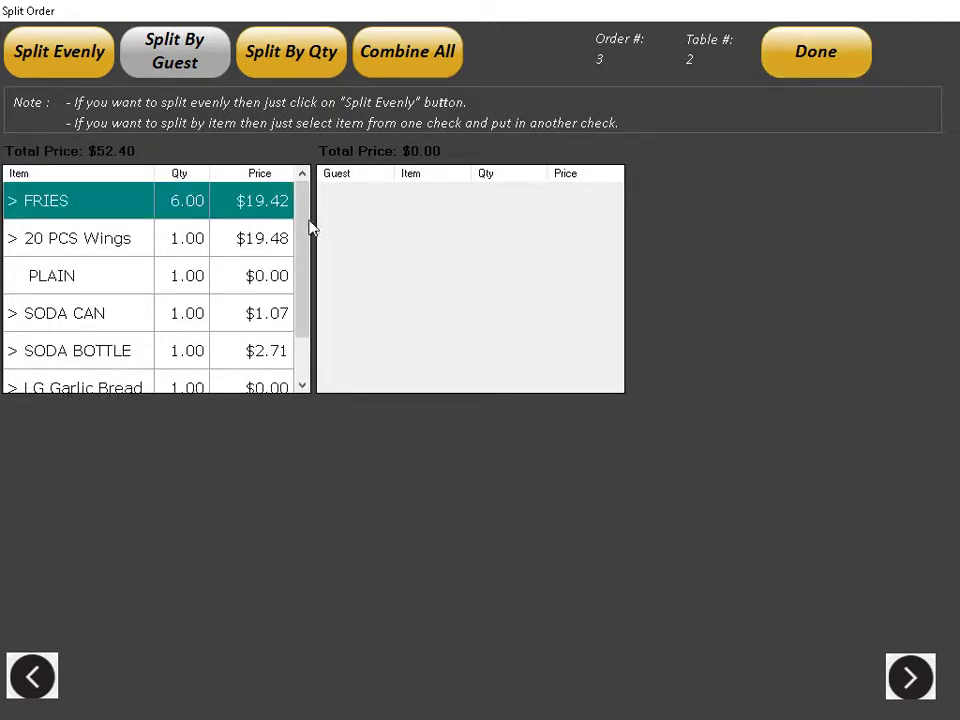
pyautogui.click(434, 229)
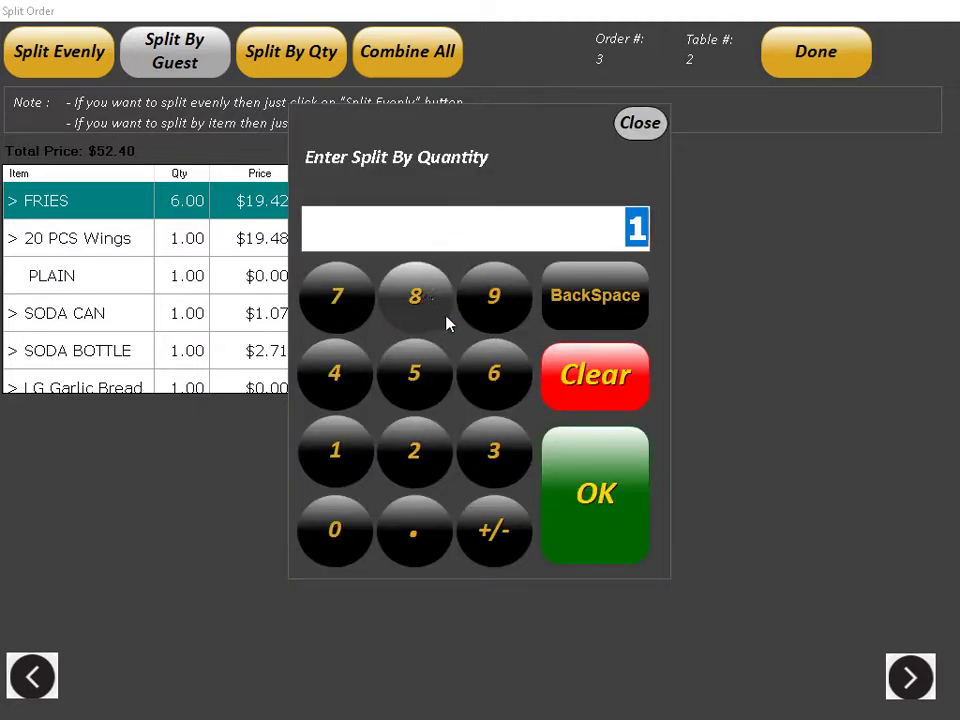
pyautogui.click(501, 388)
pyautogui.click(579, 495)
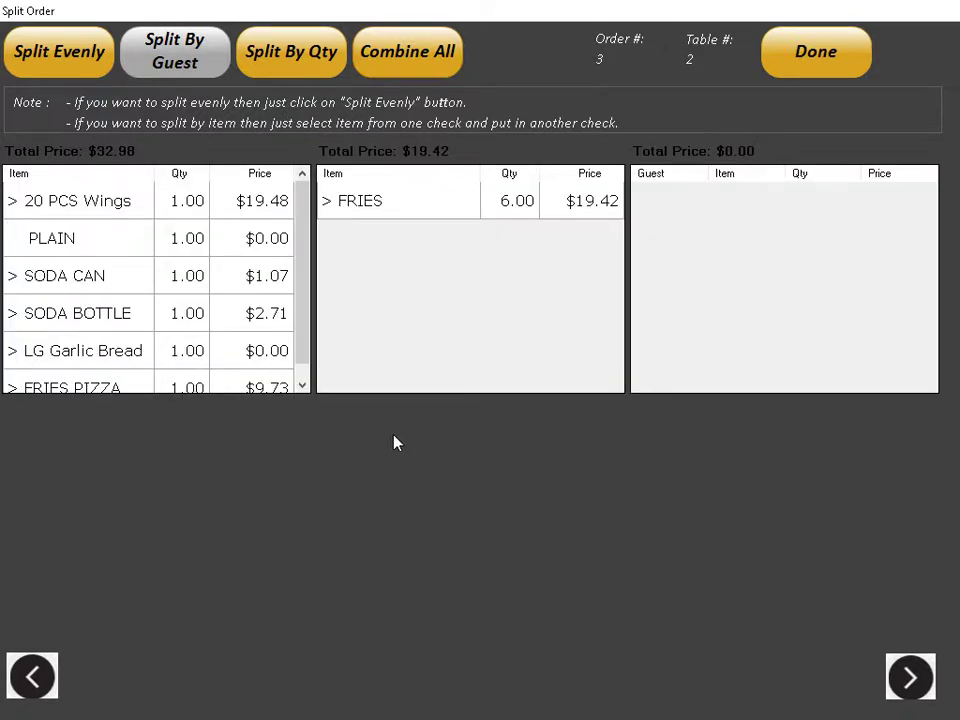
# Step: Move SODA CAN, SODA BOTTLE and FRIES PIZZA to the second check
pyautogui.click(47, 276)
pyautogui.click(401, 313)
pyautogui.click(416, 292)
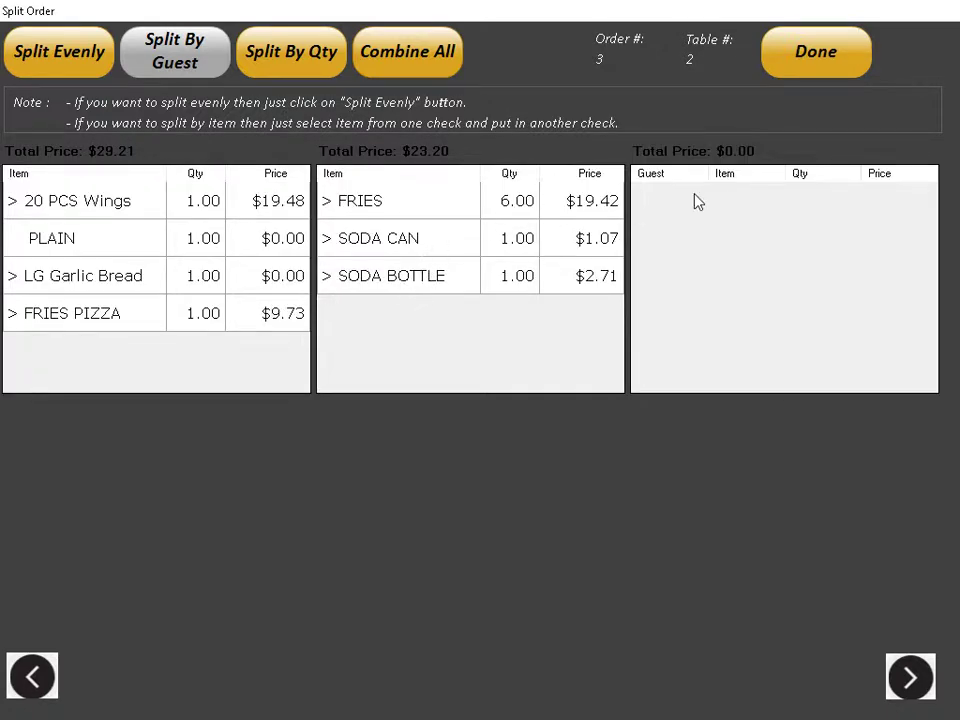
pyautogui.click(424, 274)
pyautogui.click(745, 274)
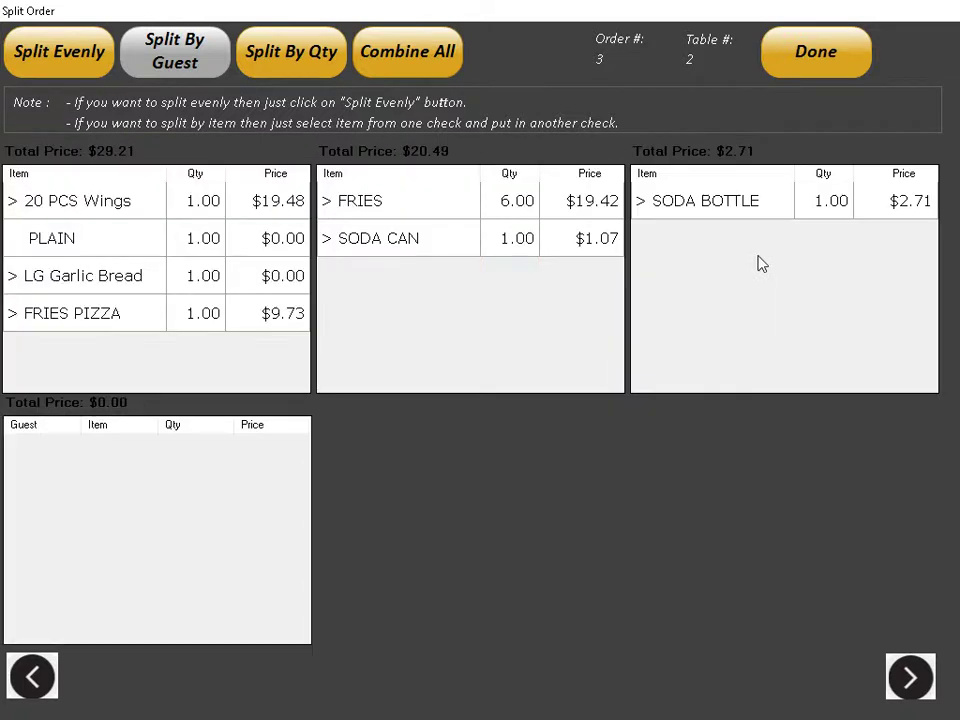
pyautogui.click(750, 210)
pyautogui.click(535, 300)
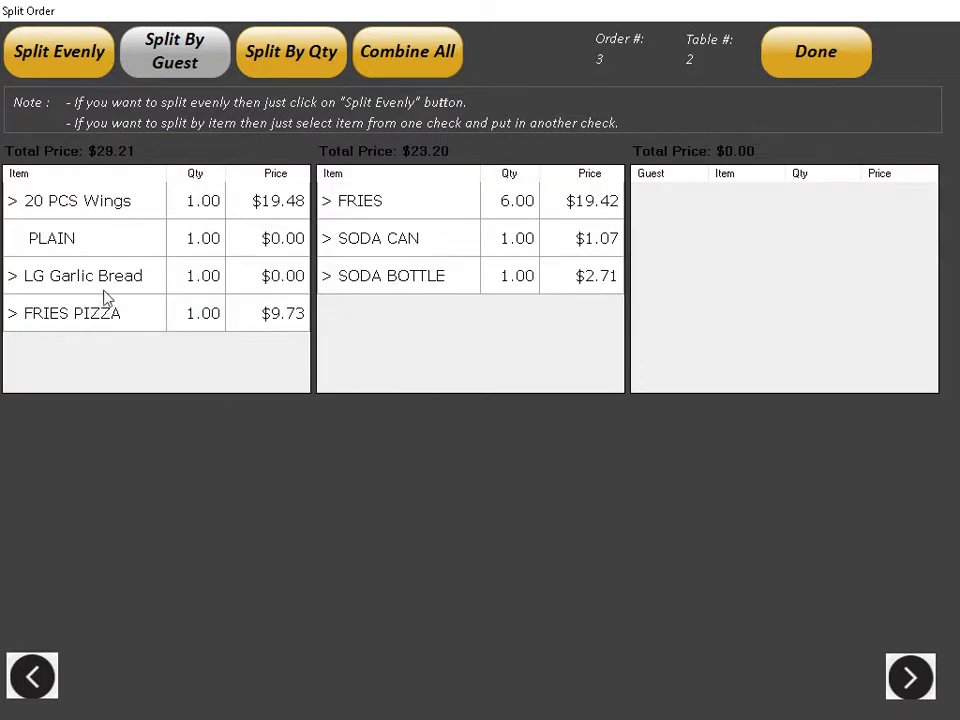
pyautogui.click(103, 308)
pyautogui.click(330, 322)
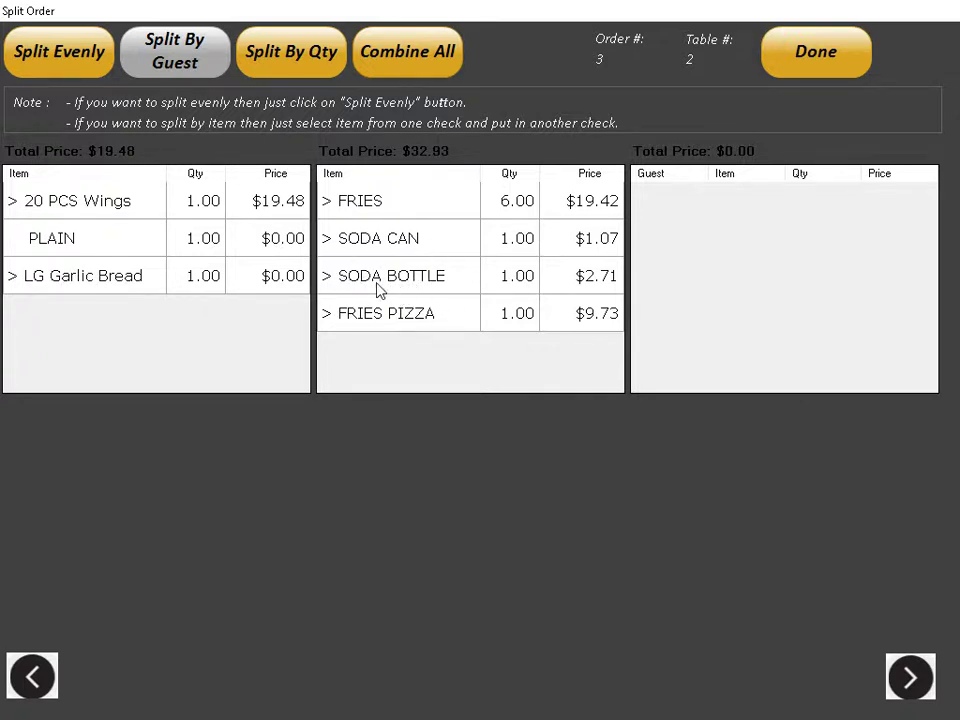
pyautogui.click(416, 325)
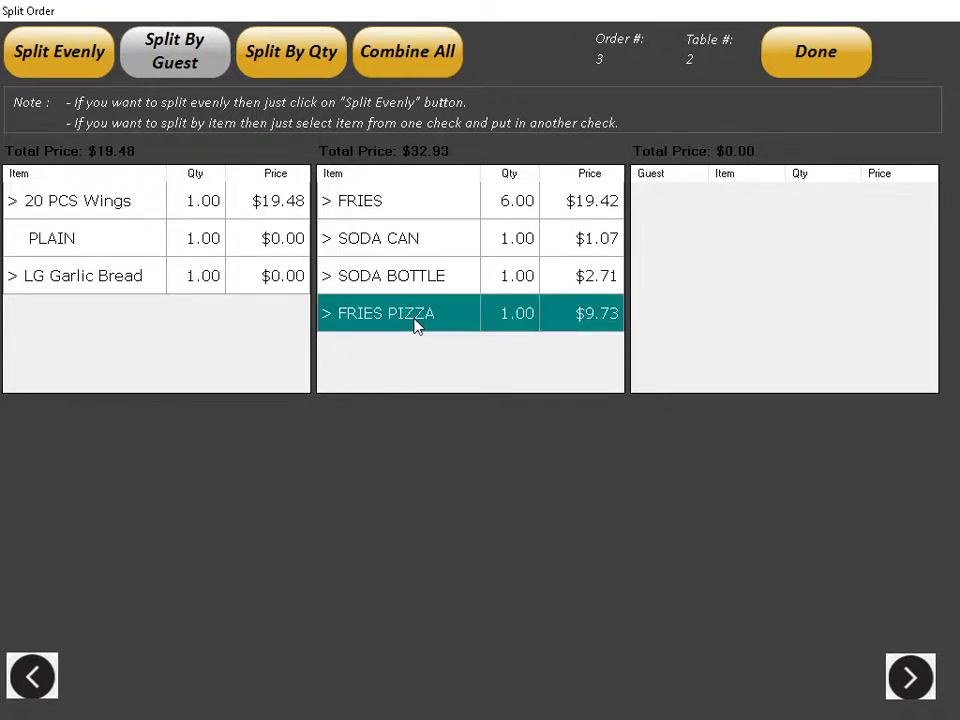
# Step: Split FRIES PIZZA by quantity, giving split 3-1 75% and split 3-2 25%, and apply it
pyautogui.click(284, 64)
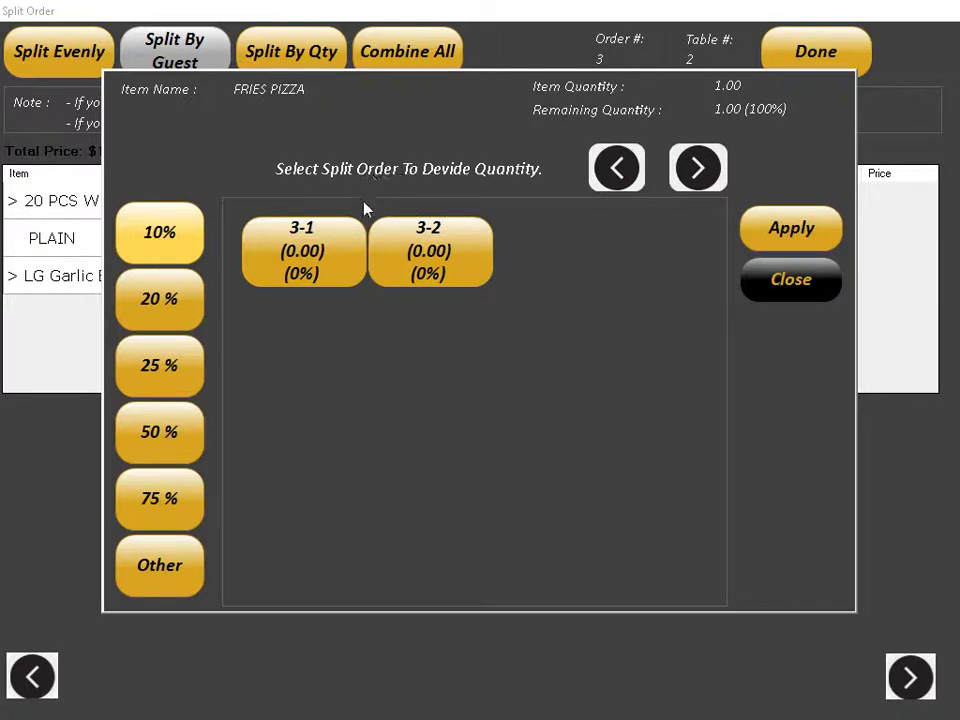
pyautogui.click(308, 262)
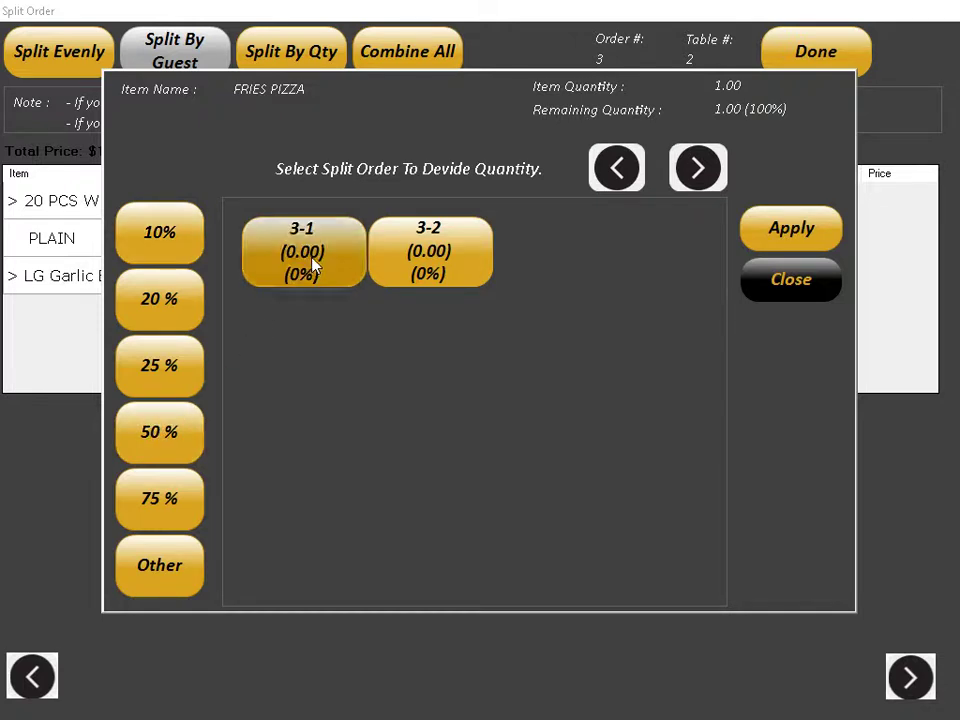
pyautogui.click(185, 433)
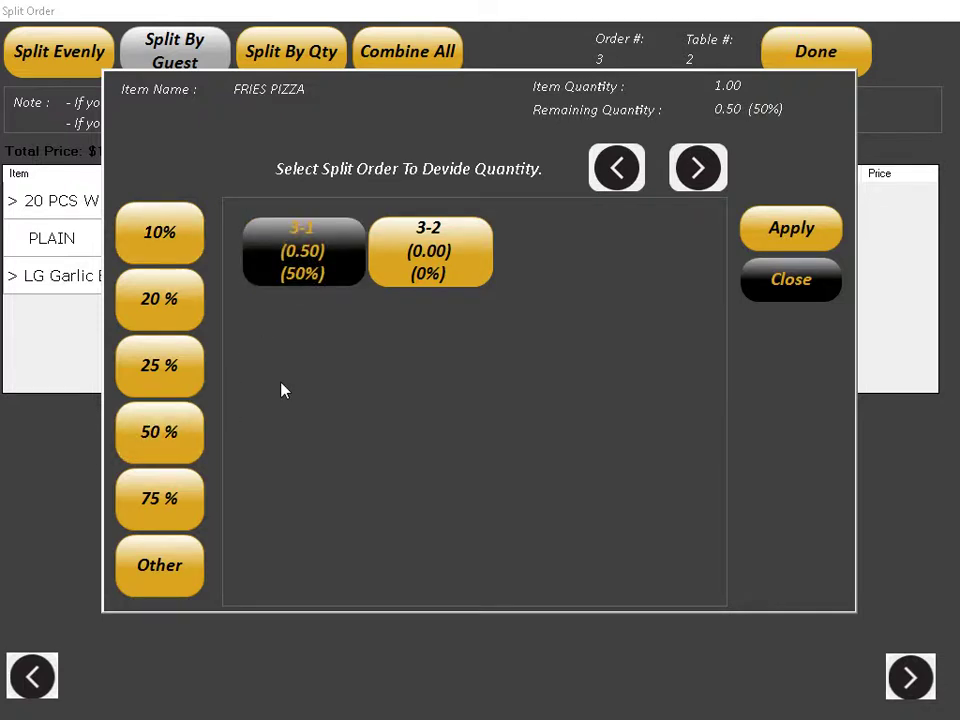
pyautogui.click(452, 262)
pyautogui.click(169, 437)
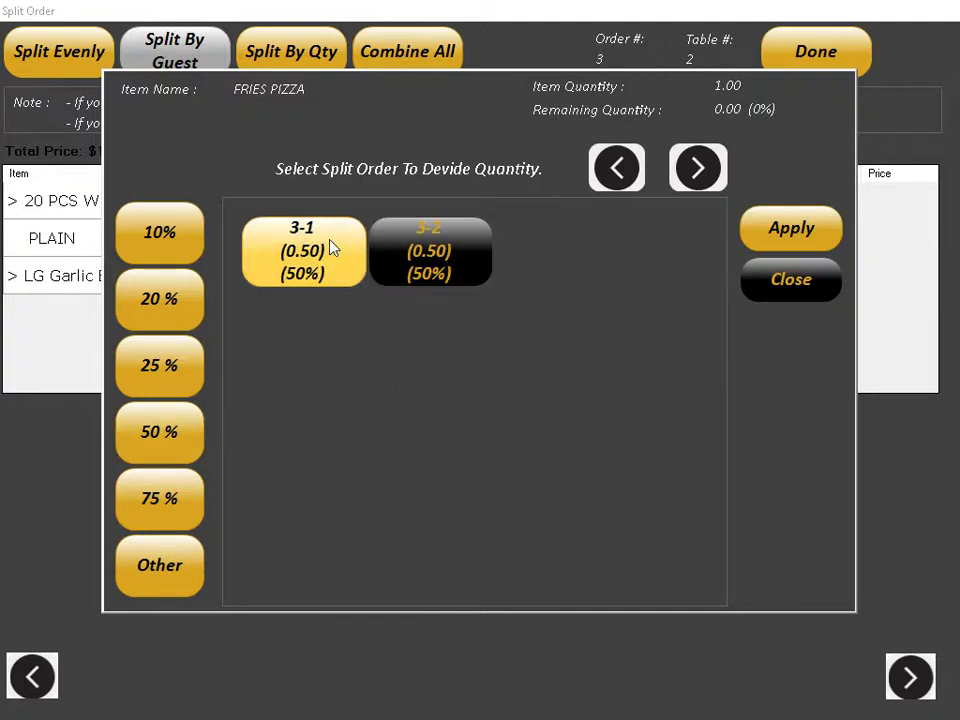
pyautogui.click(334, 270)
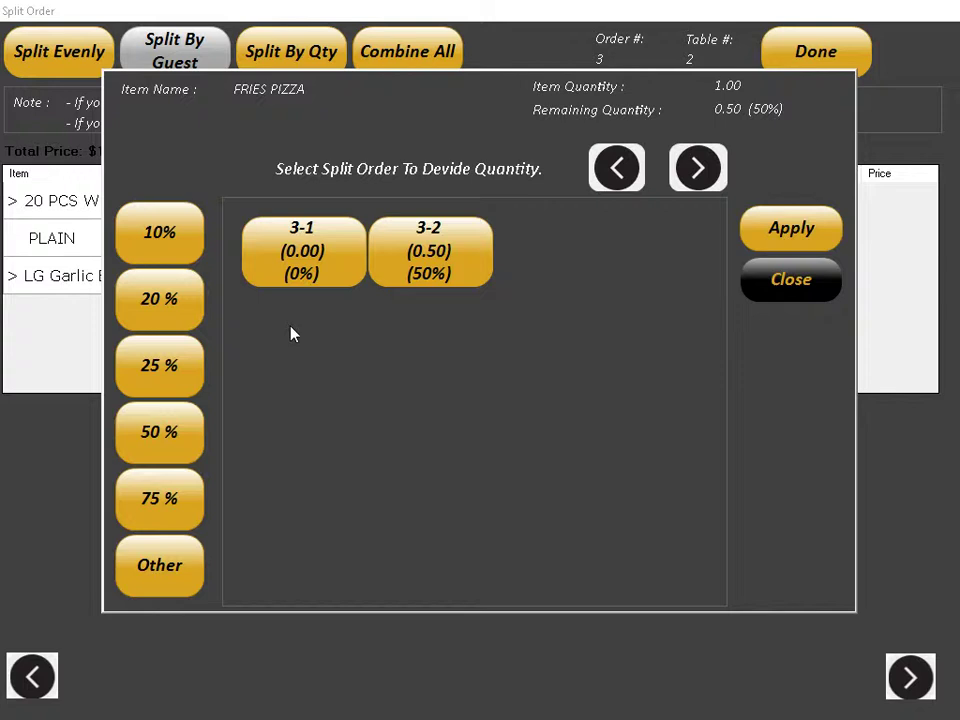
pyautogui.click(300, 272)
pyautogui.click(169, 500)
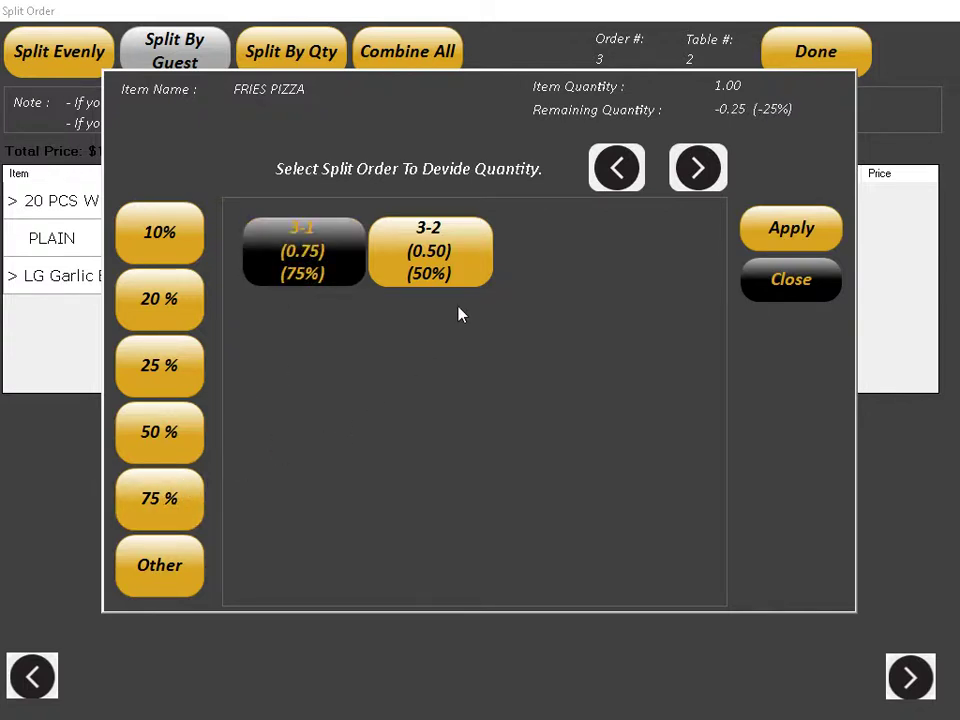
pyautogui.click(446, 266)
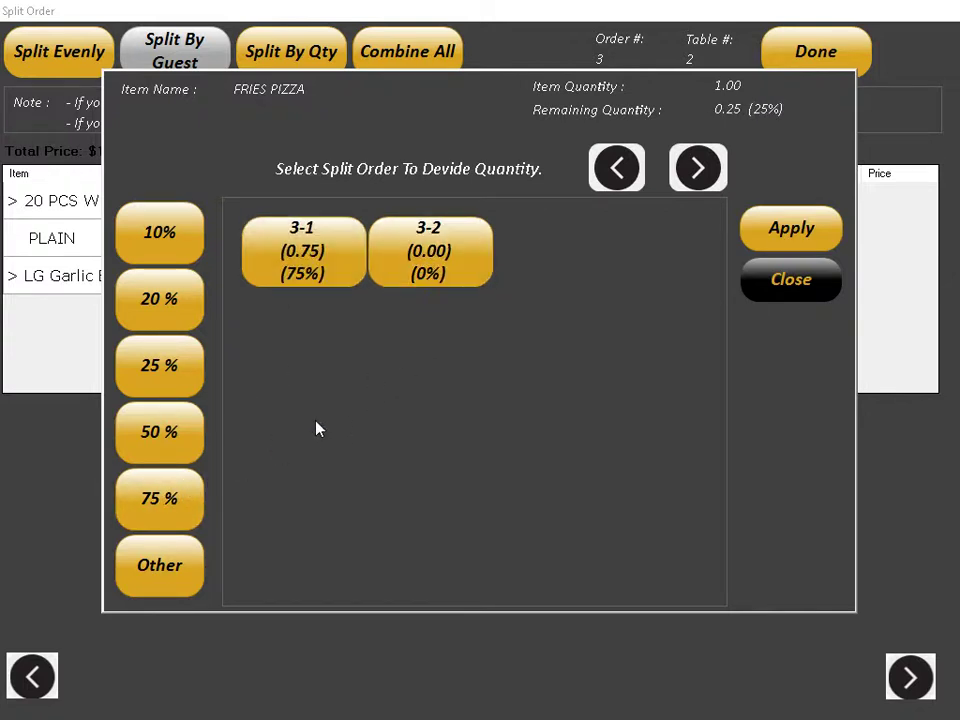
pyautogui.click(175, 362)
pyautogui.click(762, 232)
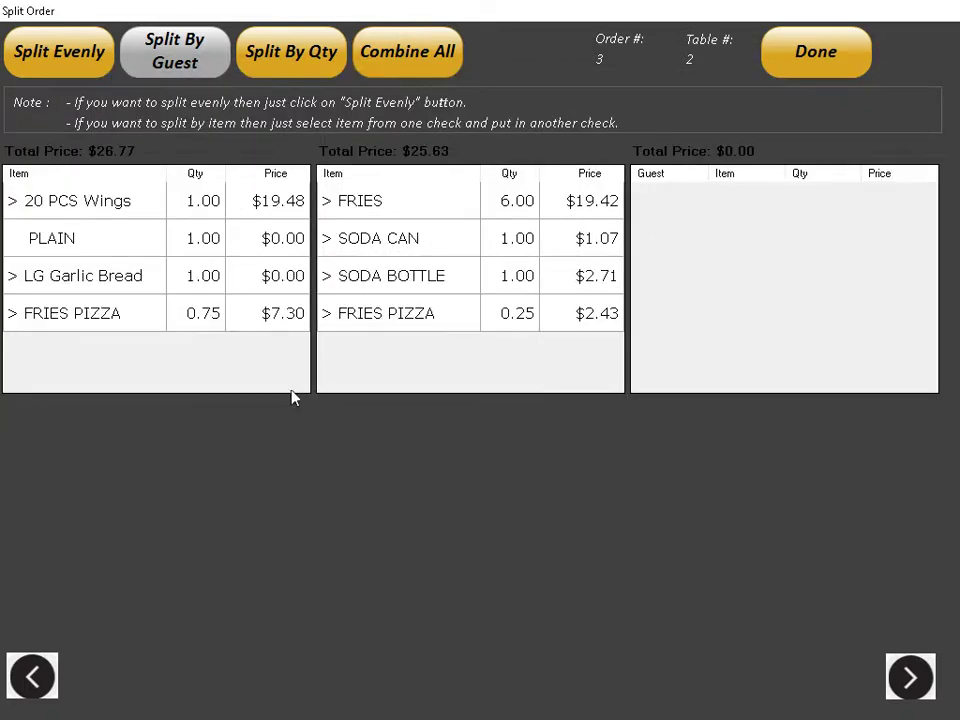
# Step: Swap the 0.75 and 0.25 FRIES PIZZA shares between checks, finish the split, and hold it
pyautogui.click(167, 322)
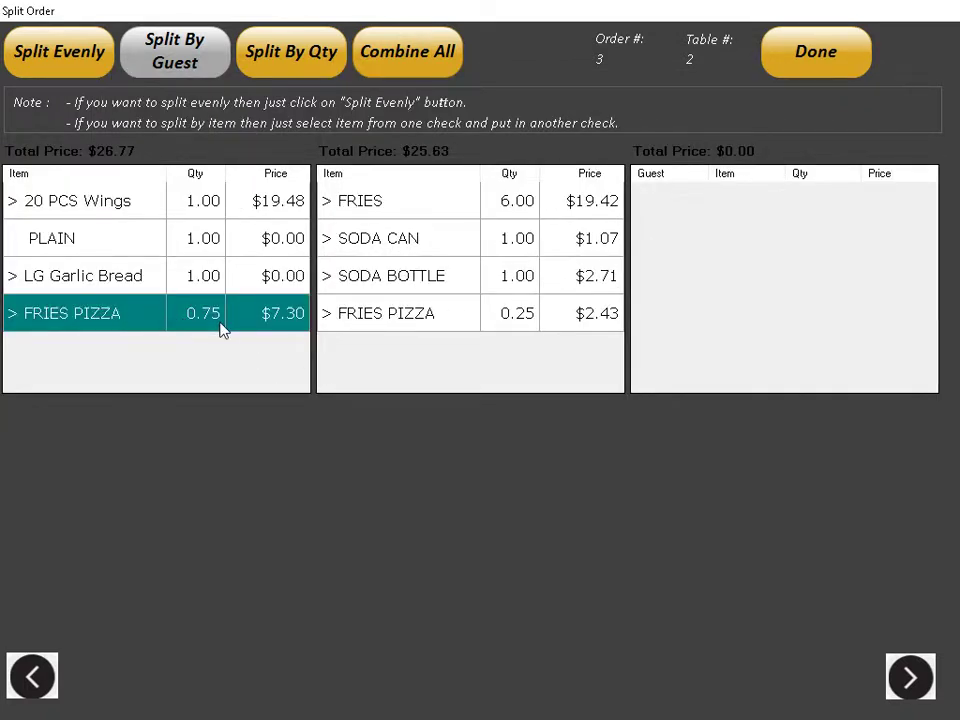
pyautogui.click(418, 326)
pyautogui.click(469, 354)
pyautogui.click(449, 360)
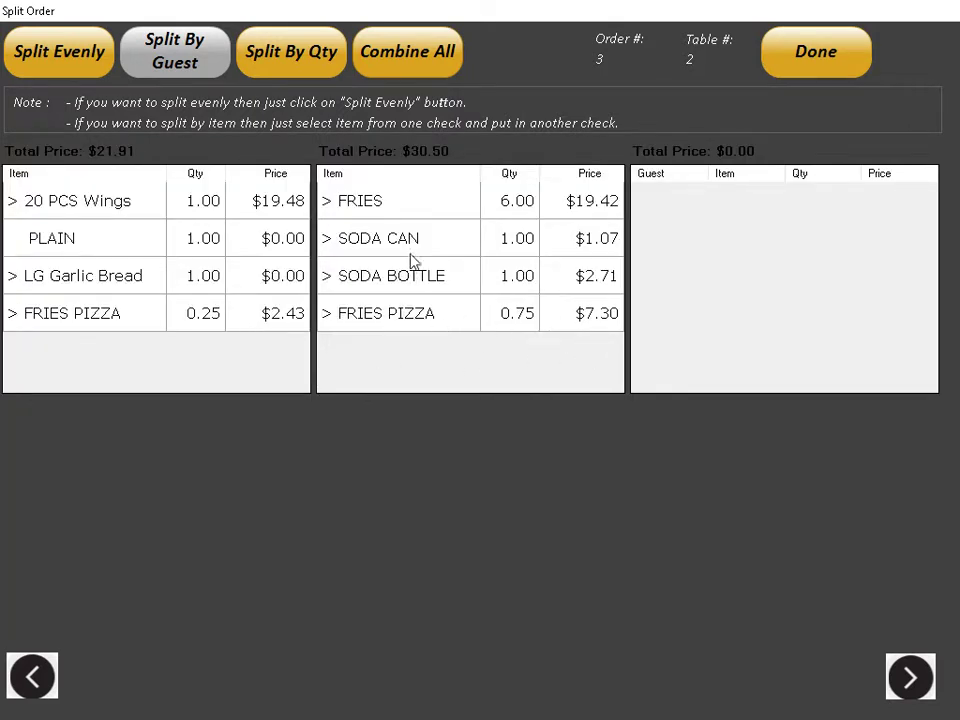
pyautogui.click(836, 66)
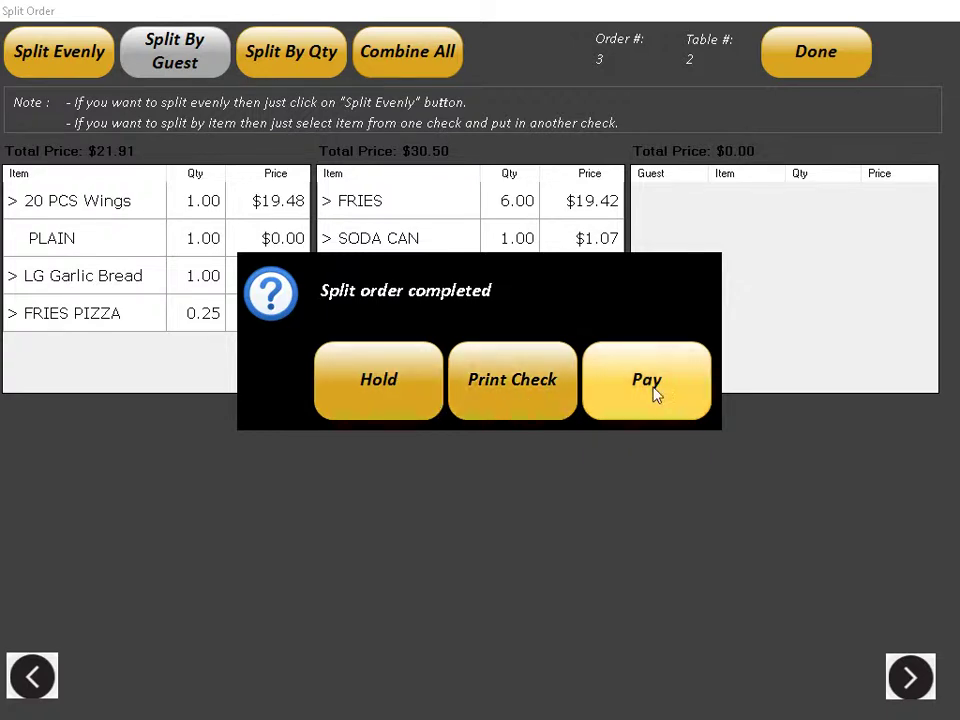
pyautogui.click(425, 396)
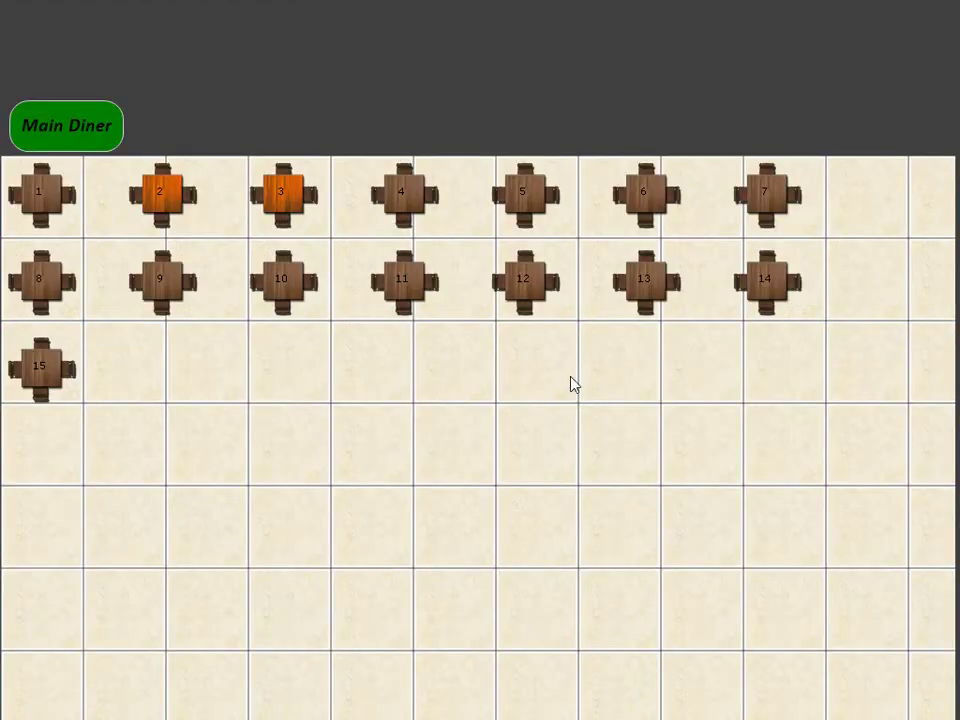
pyautogui.click(163, 193)
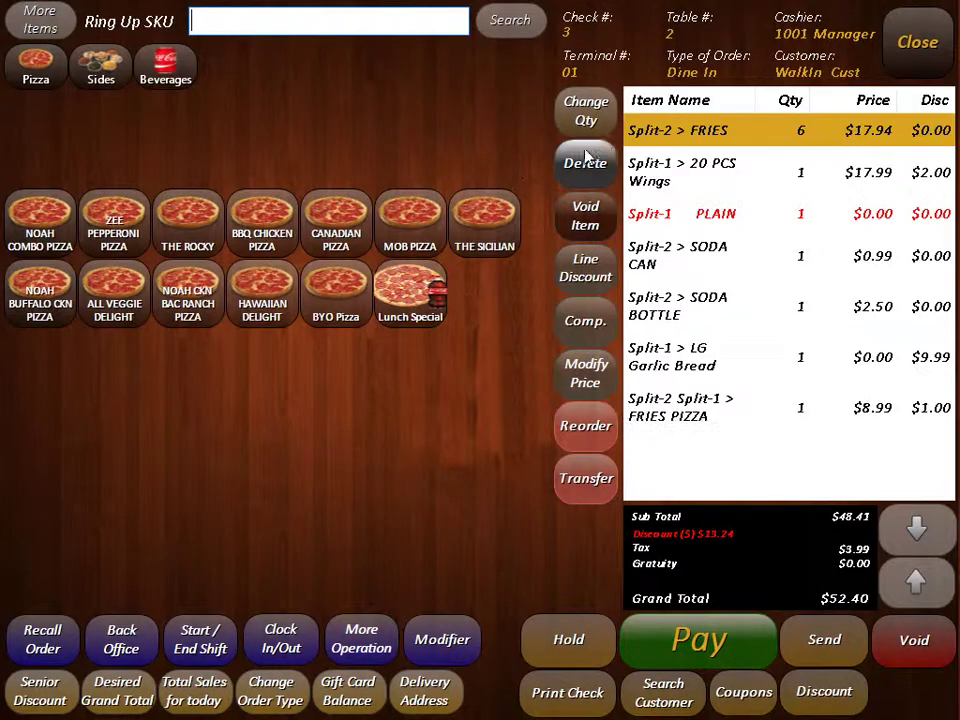
pyautogui.click(698, 178)
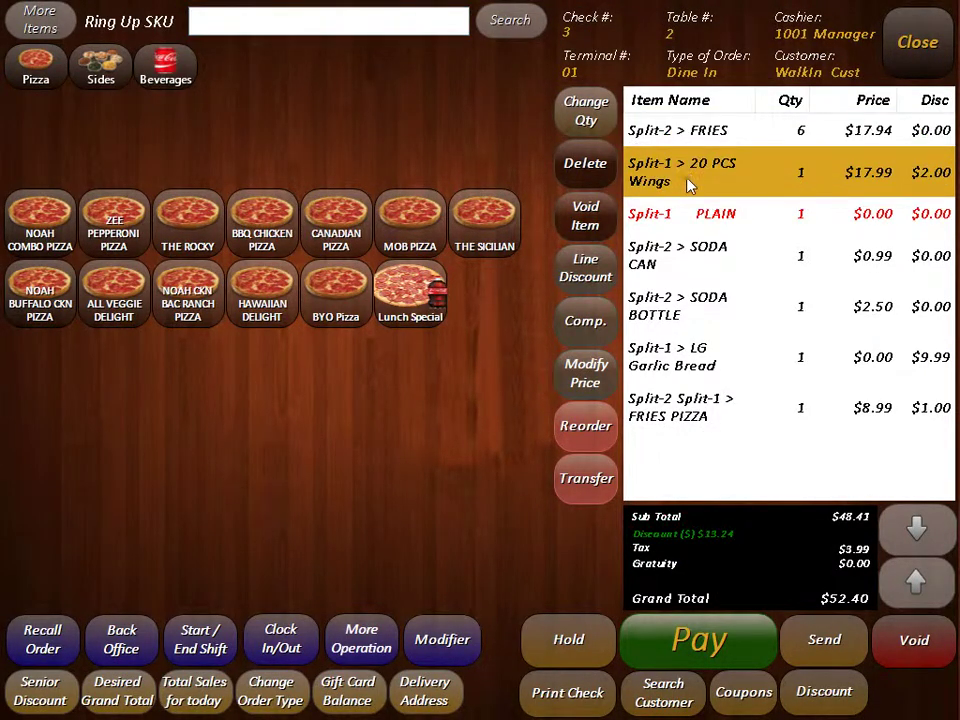
pyautogui.click(712, 648)
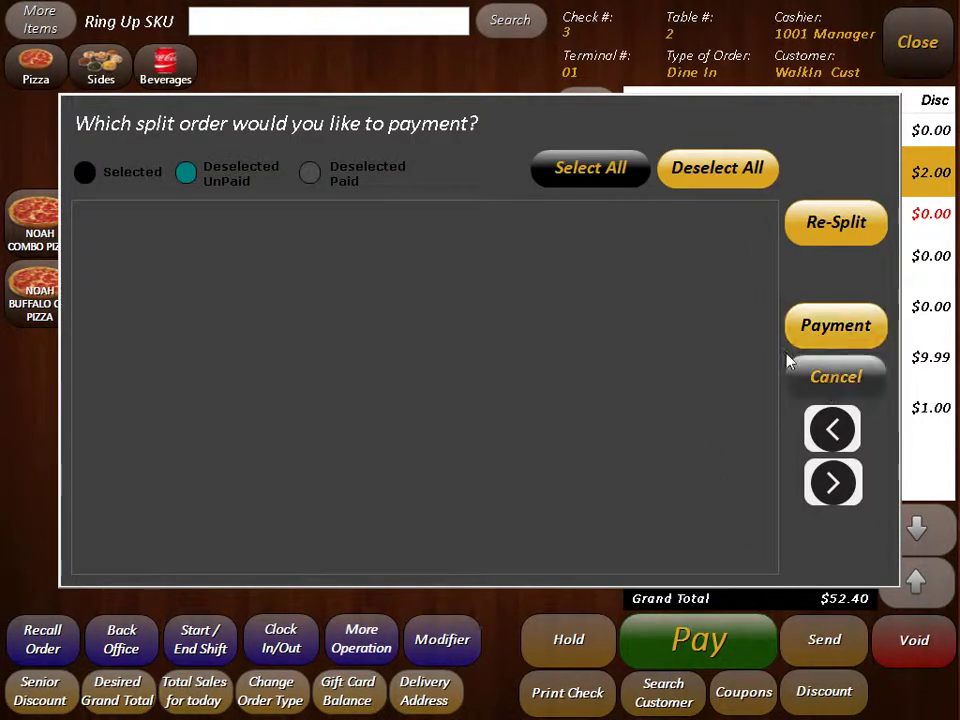
pyautogui.click(812, 379)
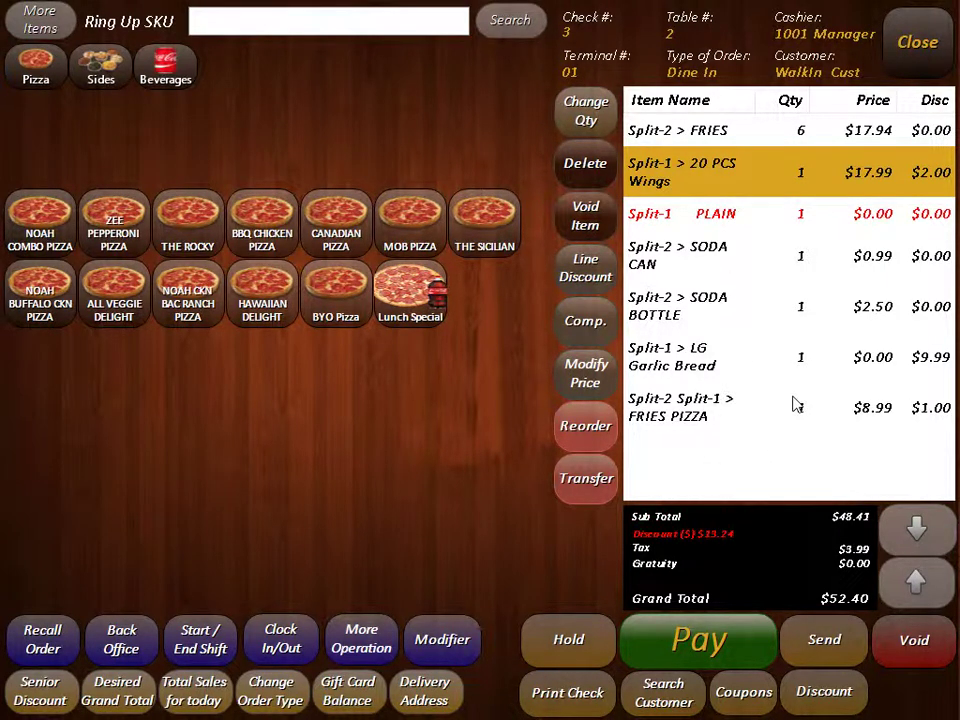
pyautogui.click(910, 38)
pyautogui.click(651, 282)
pyautogui.click(840, 652)
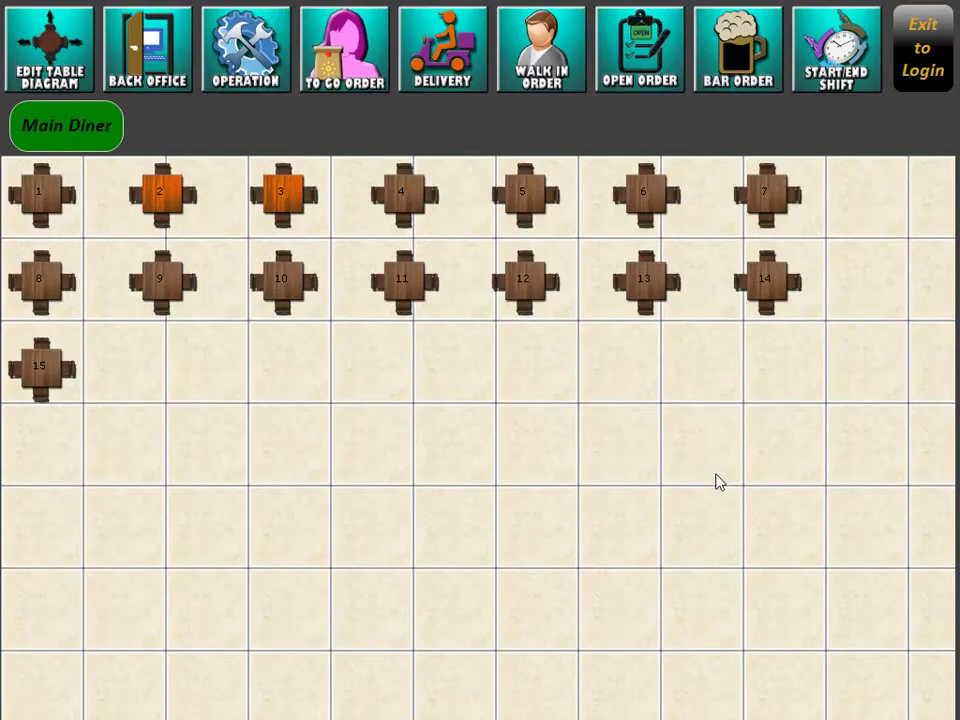
# Step: Start a new delivery order and enter the customer's phone number
pyautogui.click(447, 60)
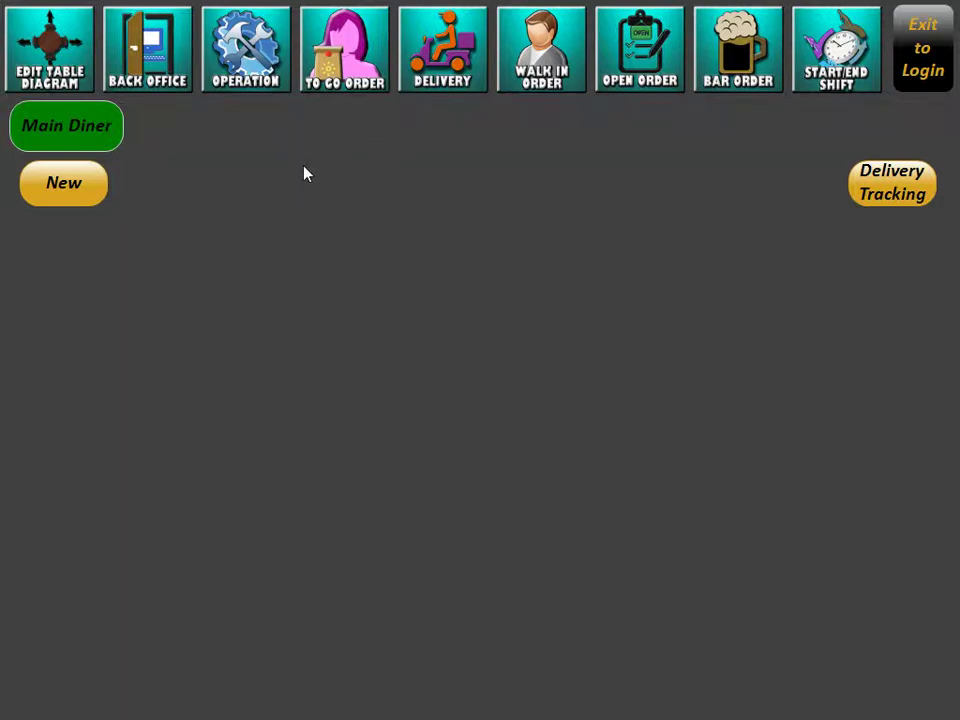
pyautogui.click(77, 190)
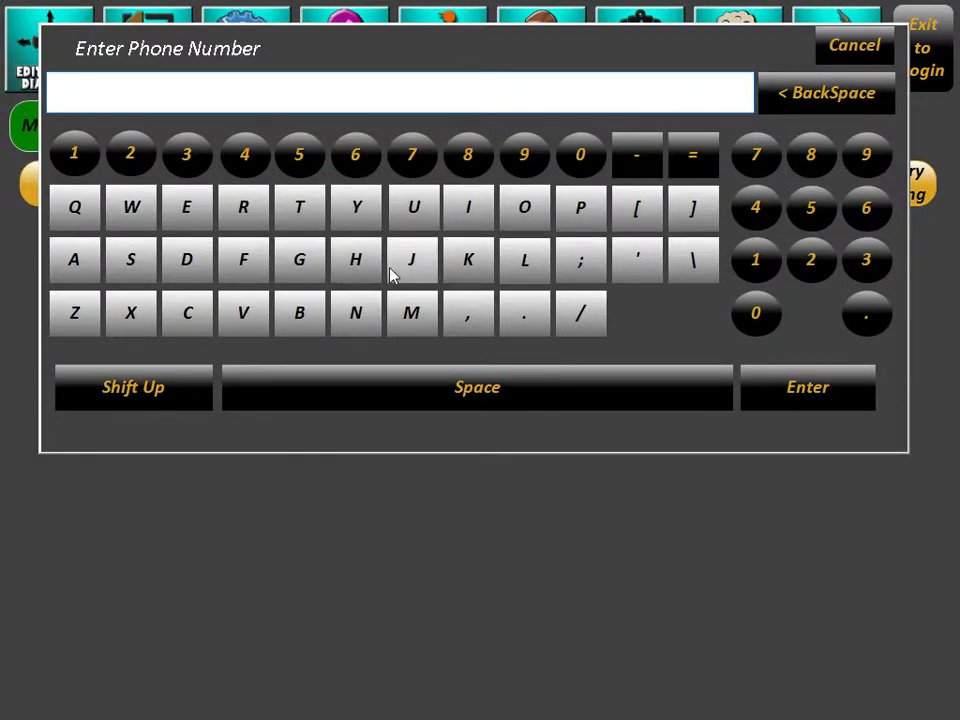
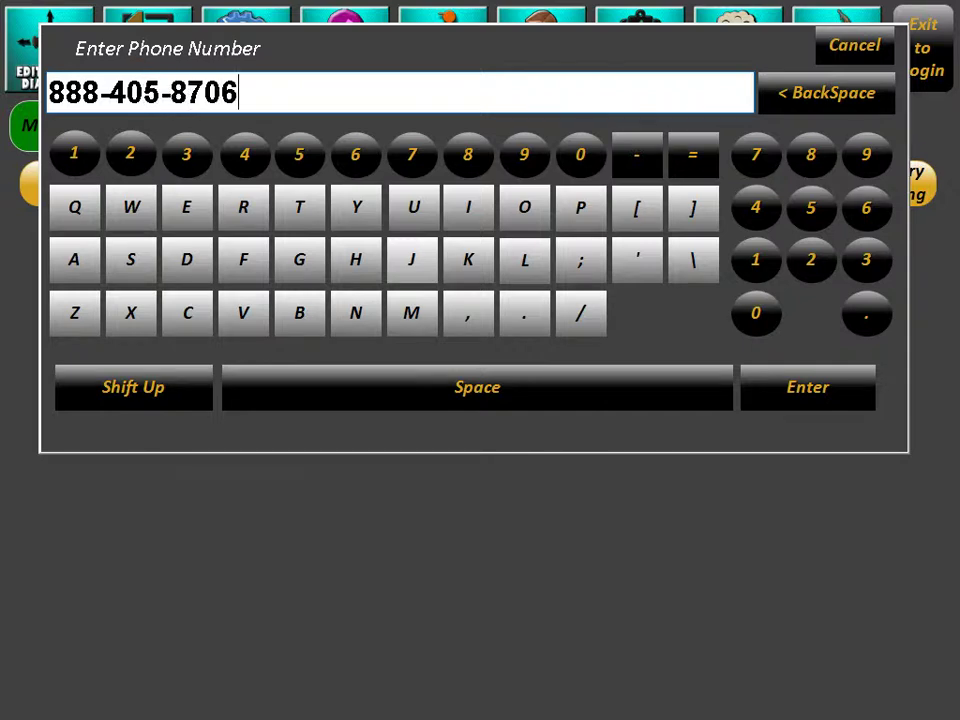
pyautogui.press('Return')
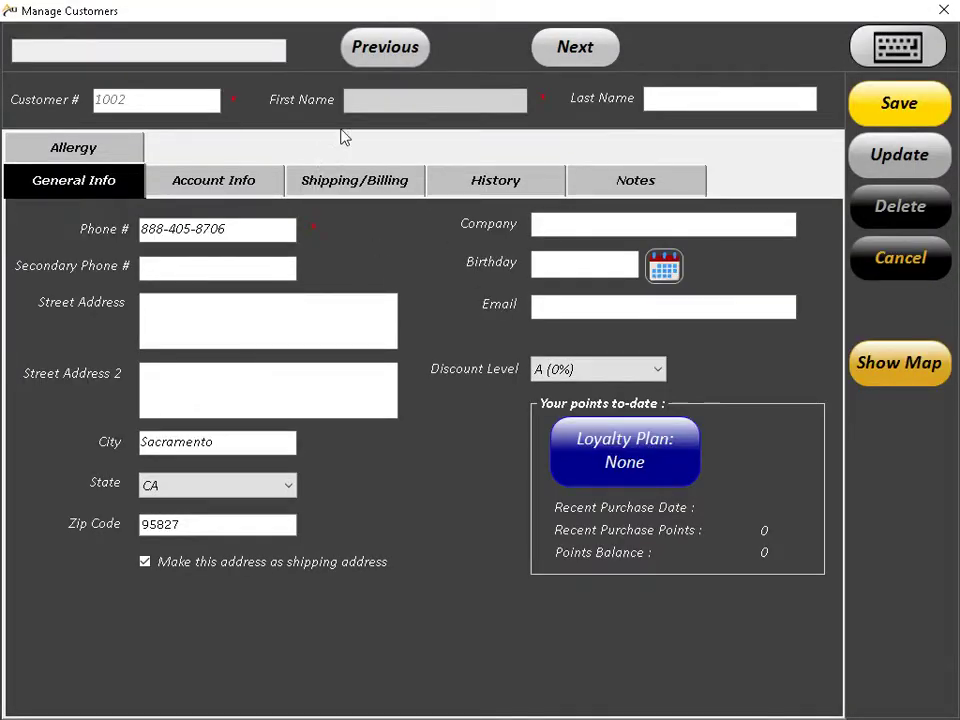
# Step: Enter the customer's first name and street address, save the record, and close the empty order
pyautogui.write('Keith')
pyautogui.click(240, 298)
pyautogui.write('123 MNa')
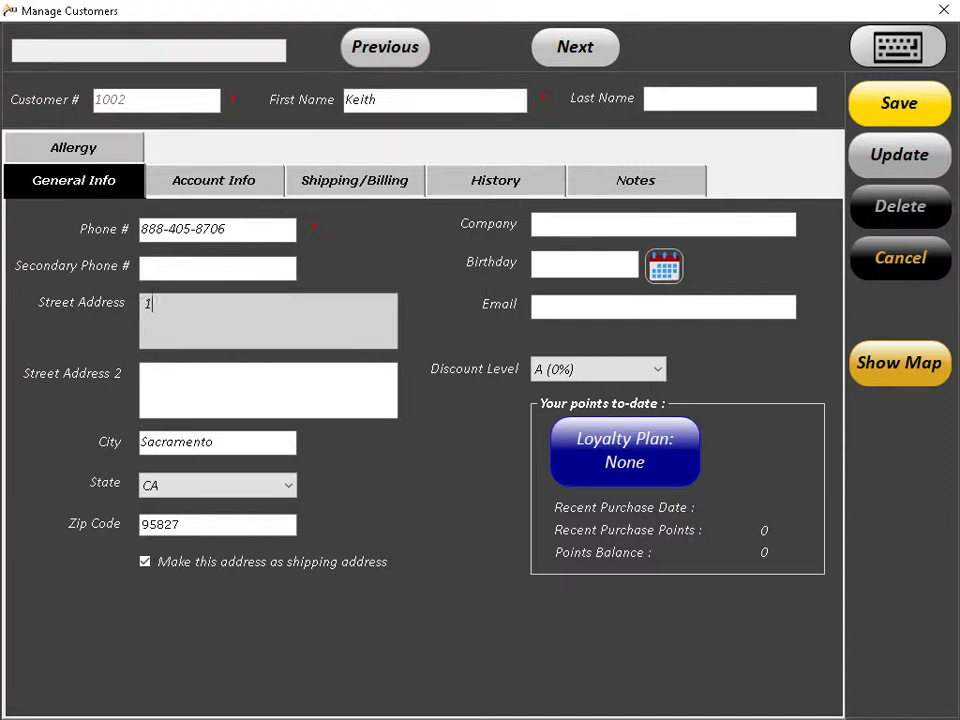
pyautogui.press('BackSpace')
pyautogui.press('BackSpace')
pyautogui.write('ain Stre')
pyautogui.click(905, 104)
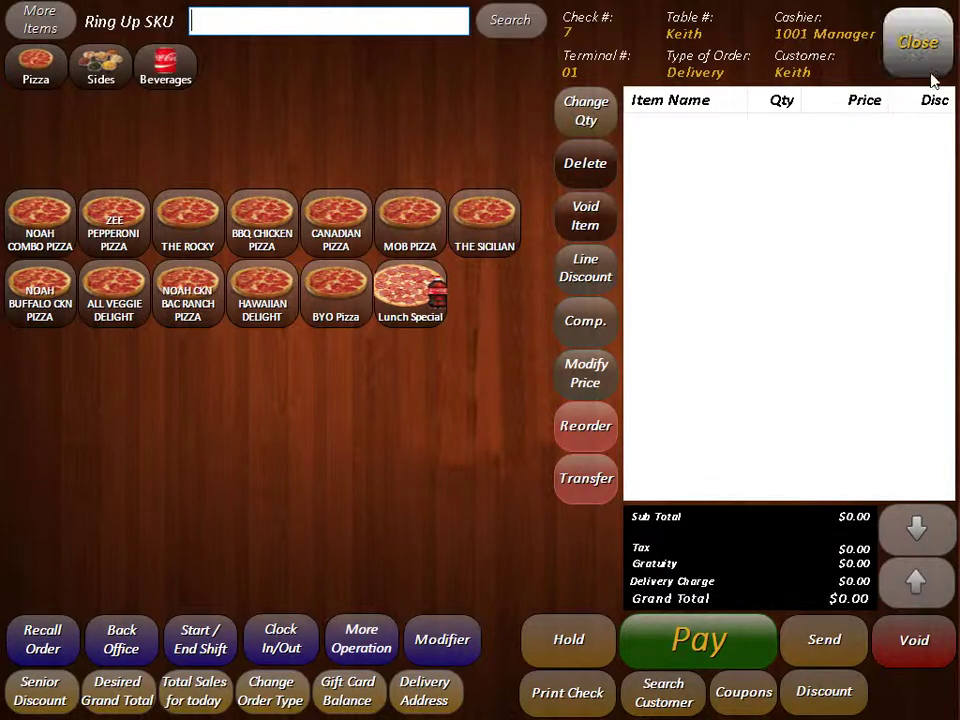
pyautogui.click(914, 40)
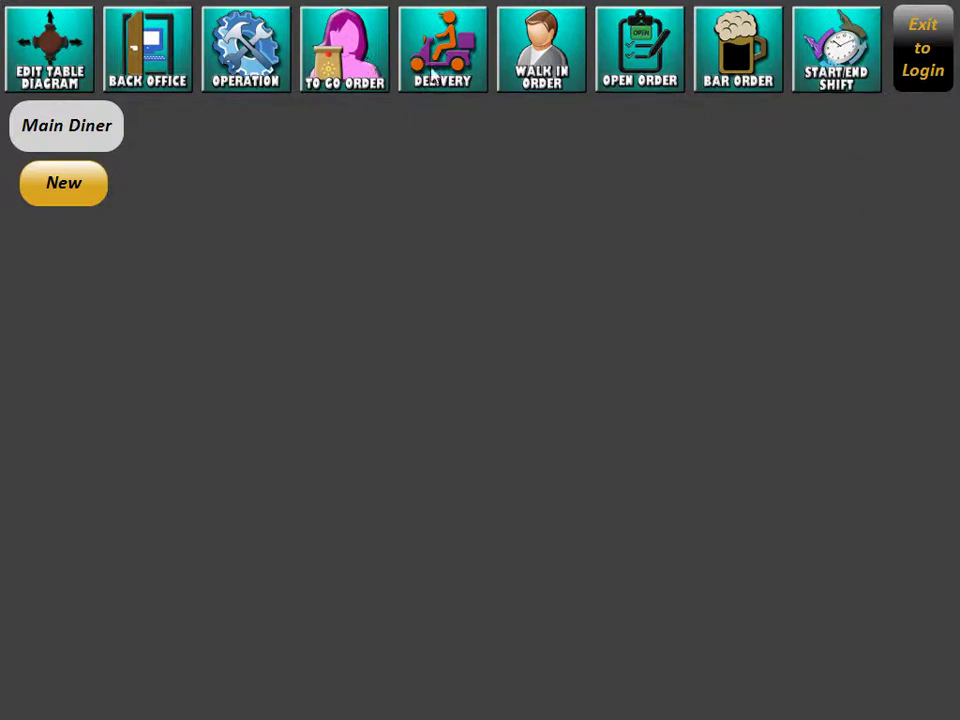
# Step: Open a new bar tab under the customer's name
pyautogui.click(733, 66)
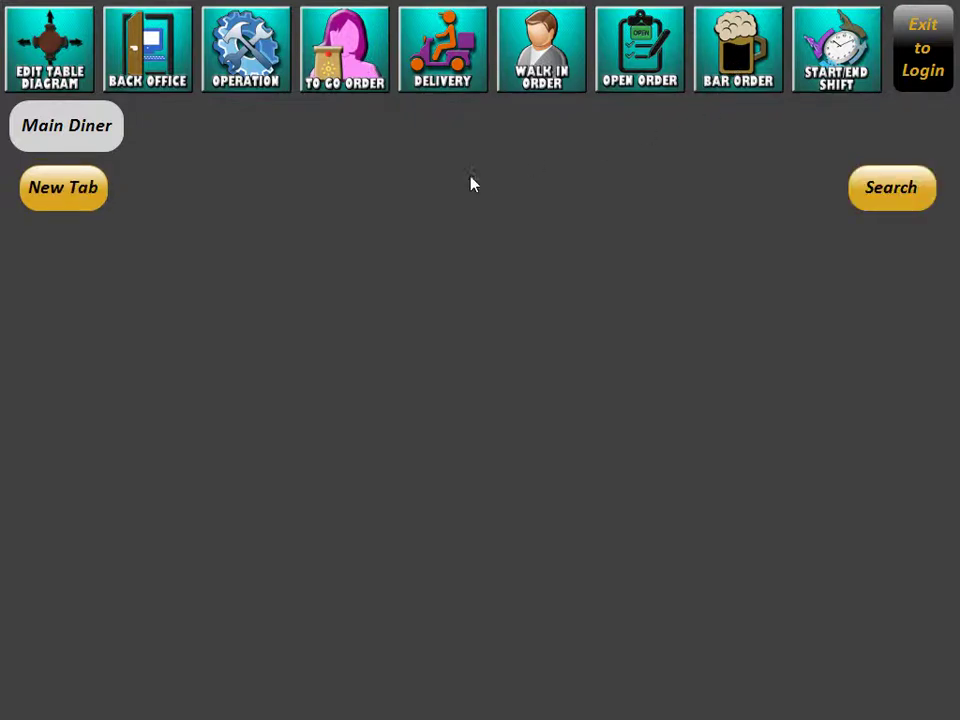
pyautogui.click(73, 203)
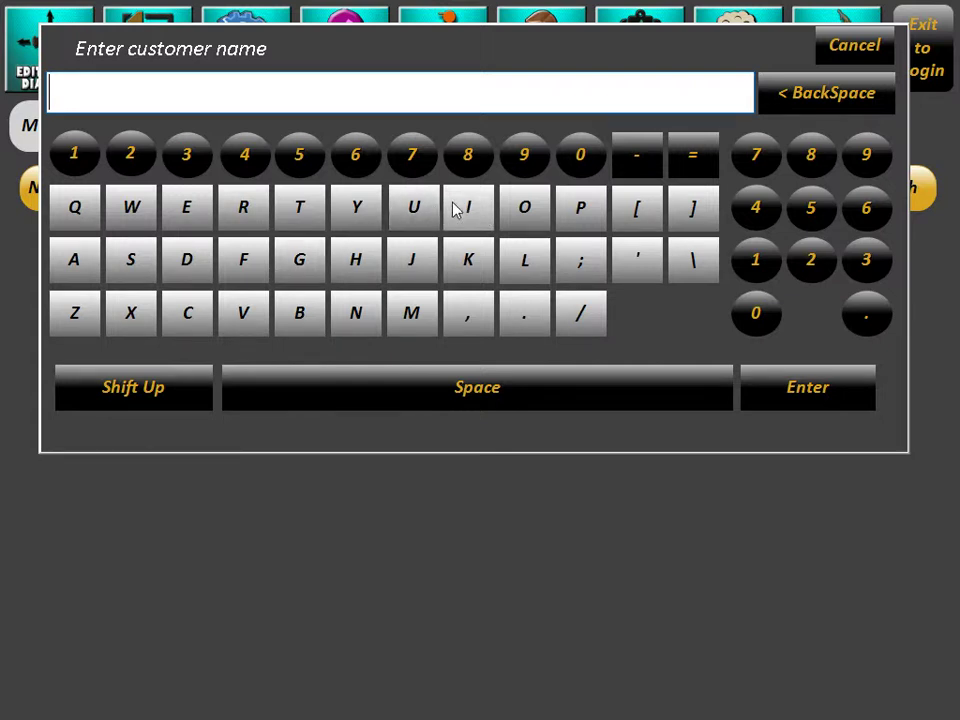
pyautogui.write('John')
pyautogui.press('Return')
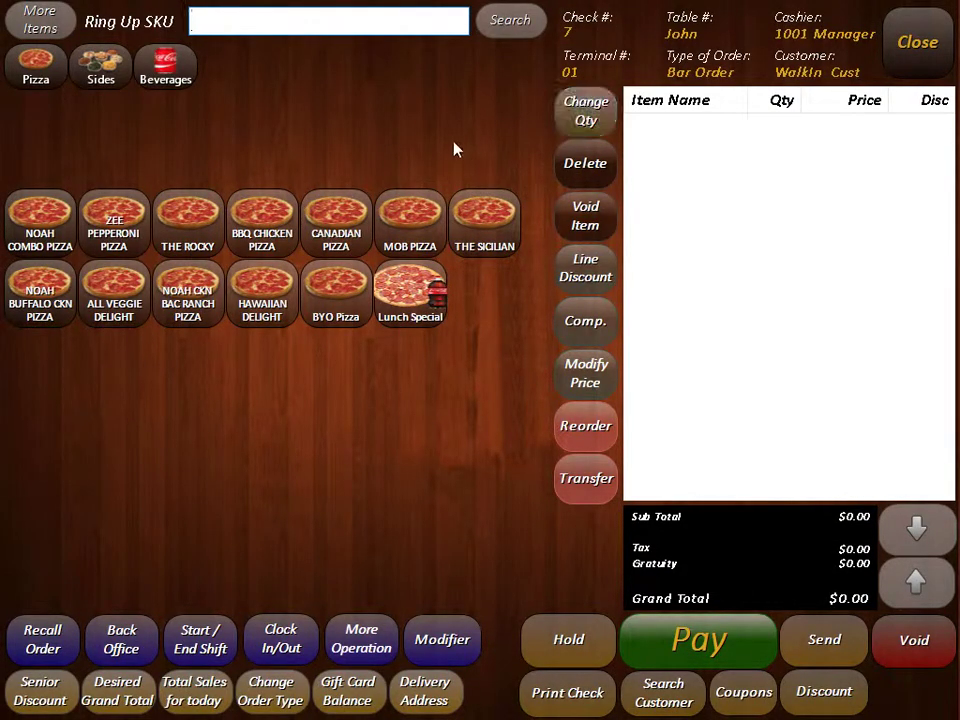
# Step: Add a SODA CAN, SODA BOTTLE and RED BULL to the tab and send it
pyautogui.click(168, 66)
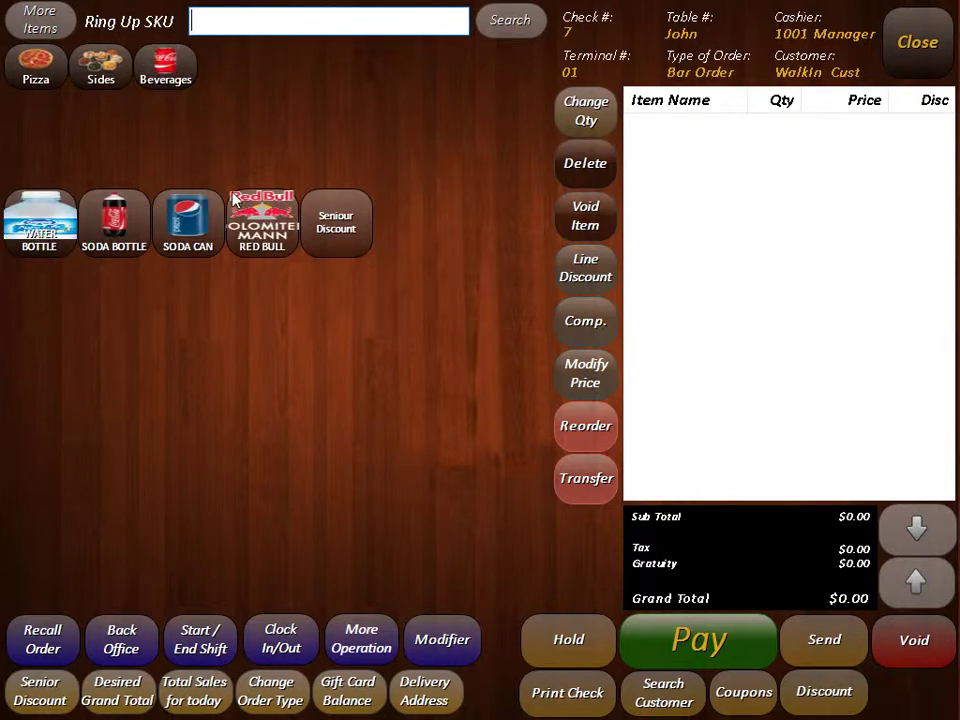
pyautogui.click(170, 233)
pyautogui.click(114, 225)
pyautogui.click(258, 228)
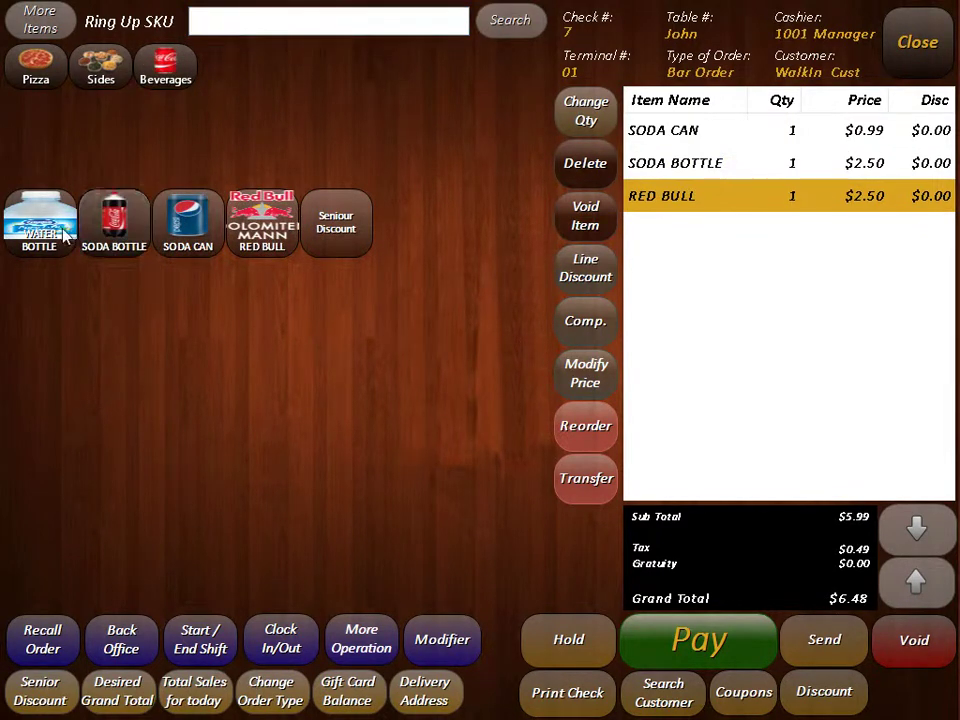
pyautogui.click(808, 632)
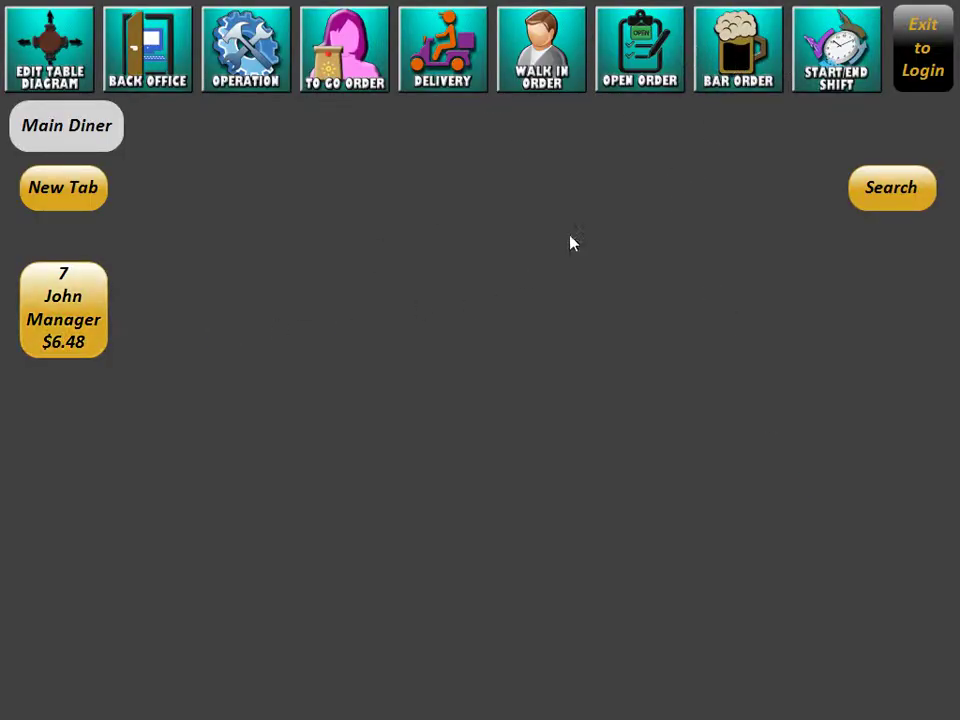
# Step: Create a named order with a BBQ Chicken Pizza on default options and send it
pyautogui.click(58, 186)
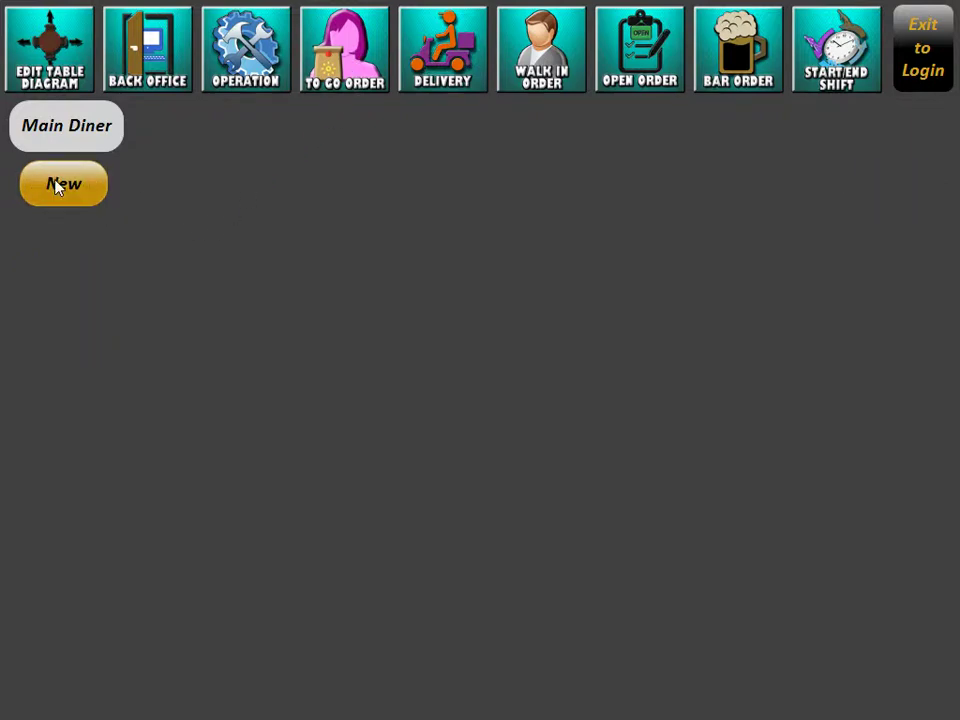
pyautogui.click(356, 206)
pyautogui.click(774, 390)
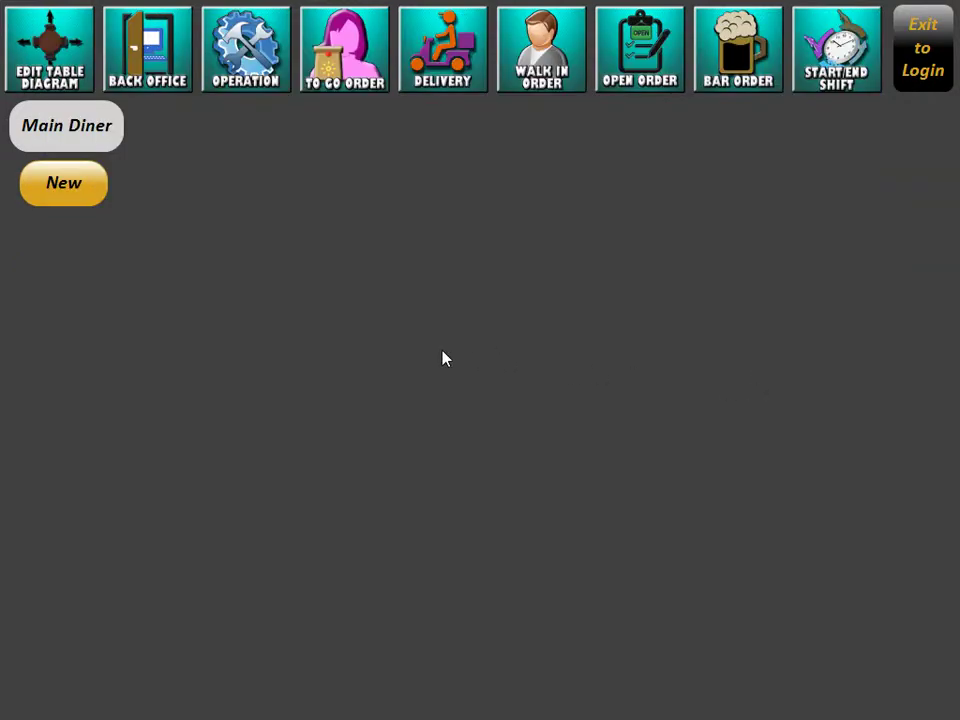
pyautogui.click(262, 225)
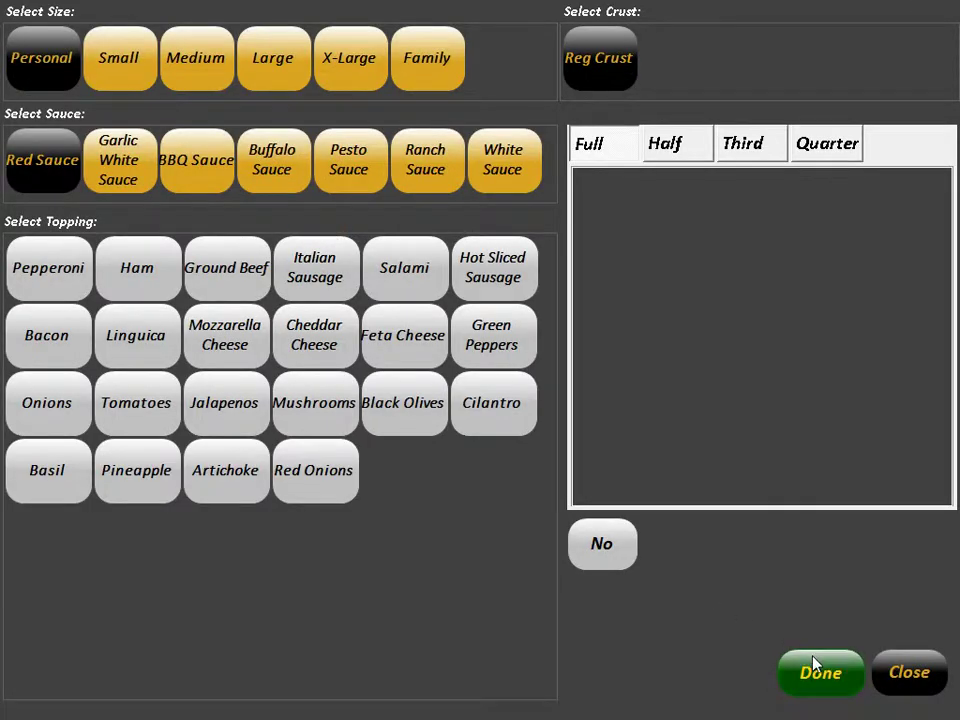
pyautogui.click(814, 669)
pyautogui.click(800, 652)
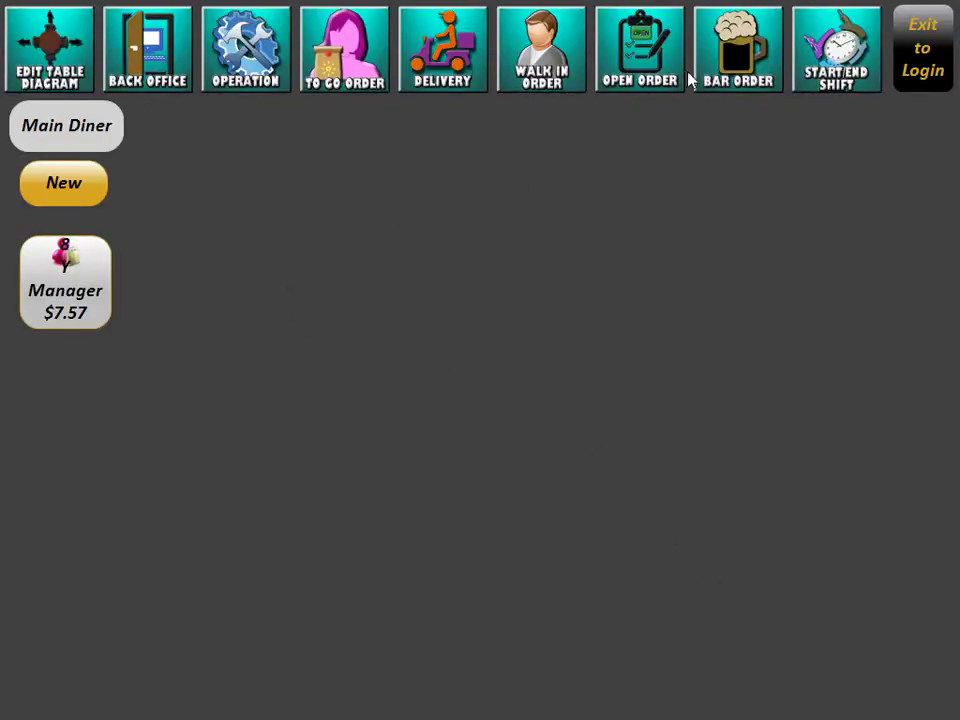
# Step: Return to bar tabs, open and close an empty walk-in order, and exit to login
pyautogui.click(708, 60)
pyautogui.click(507, 42)
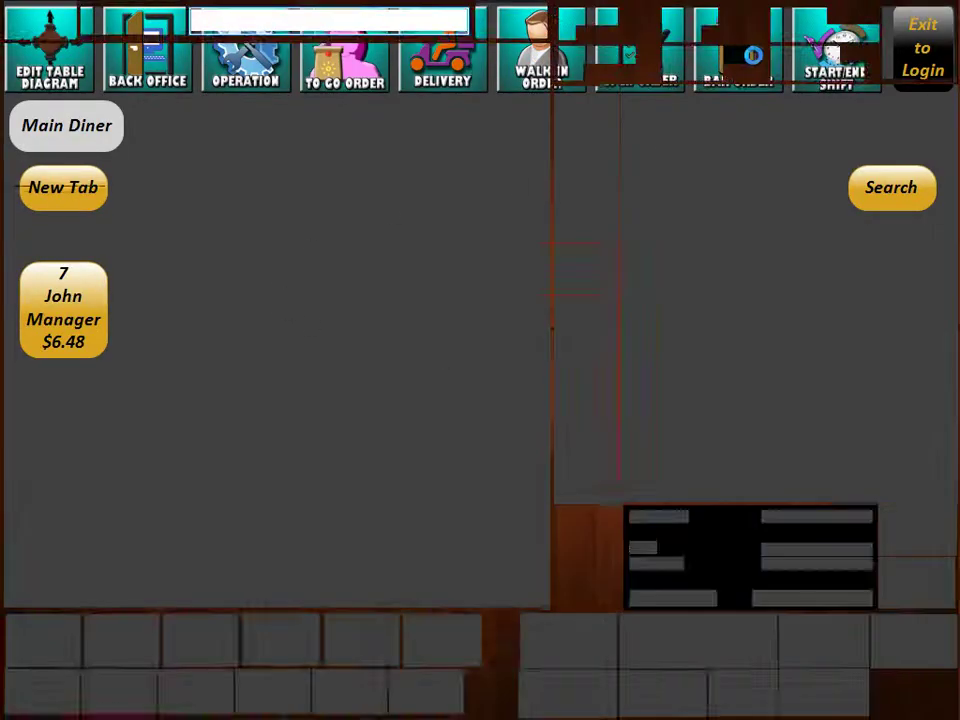
pyautogui.click(917, 42)
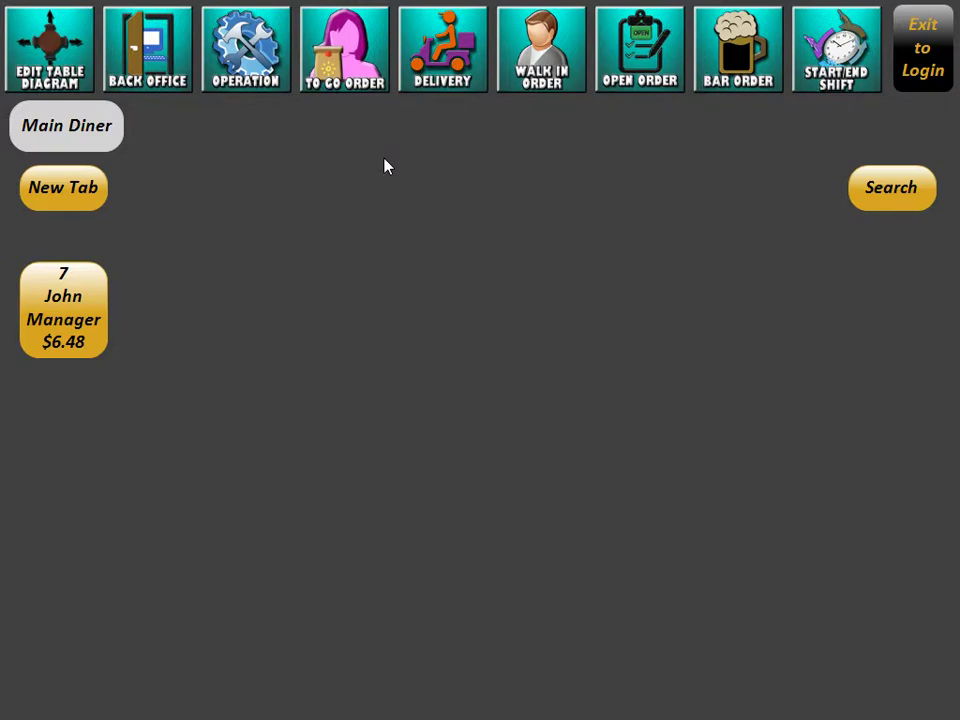
pyautogui.click(878, 45)
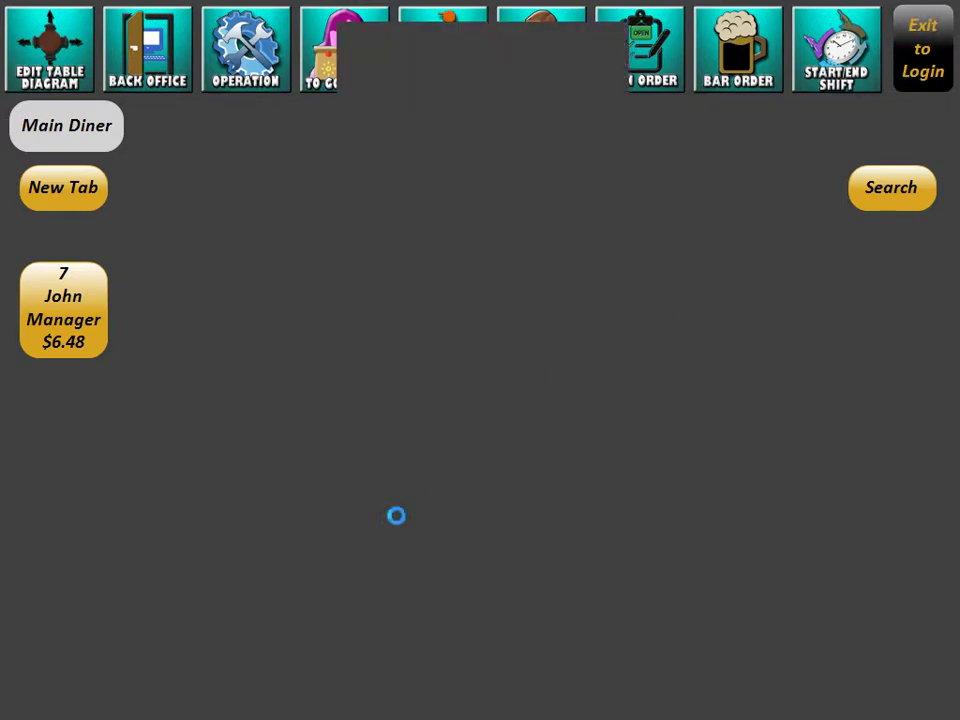